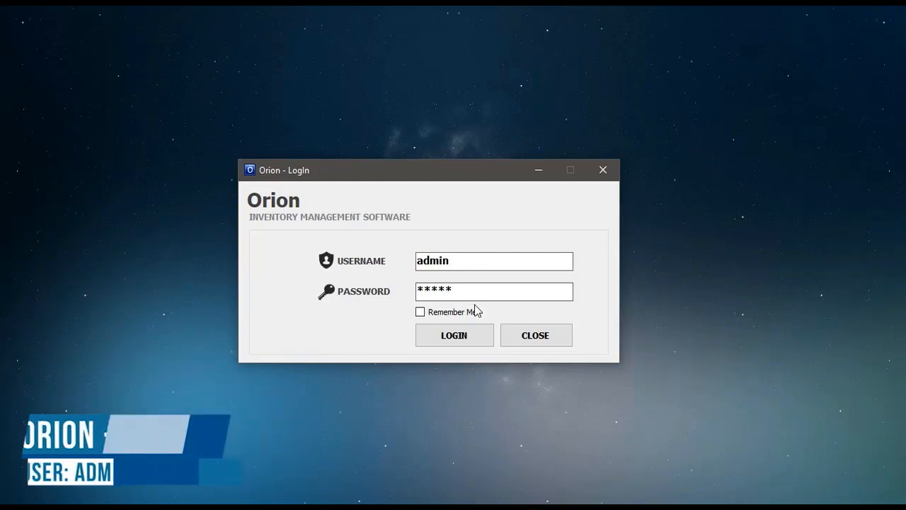
- Log in to Orion Inventory Management Software as admin
{"action": "left_click", "coordinate": [463, 336]}
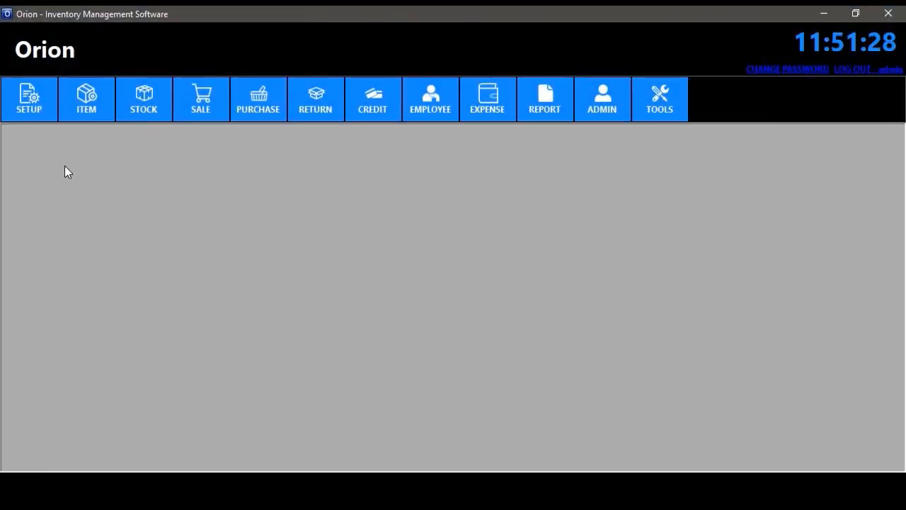
{"action": "left_click", "coordinate": [35, 114]}
- Enter company details for Ocean Mart with slogan 'Share The Wonder' and save them
{"action": "left_click", "coordinate": [51, 131]}
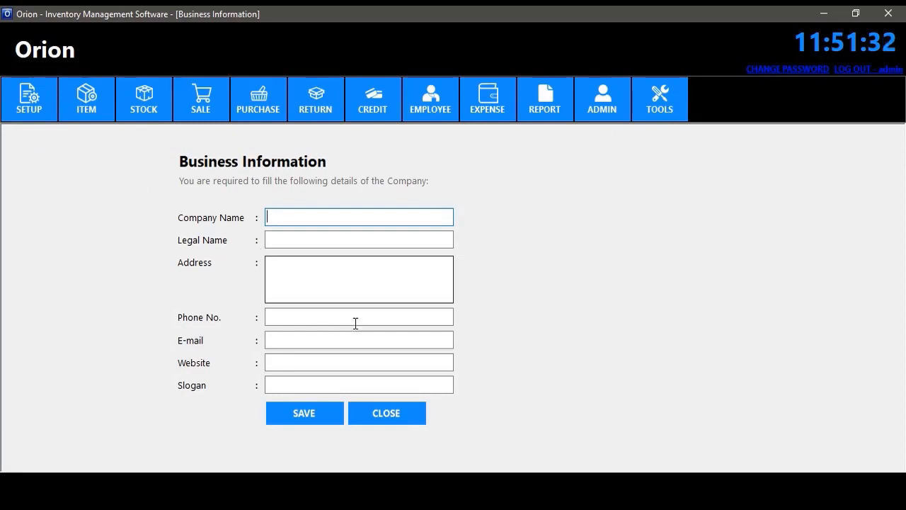
{"action": "left_click", "coordinate": [305, 412]}
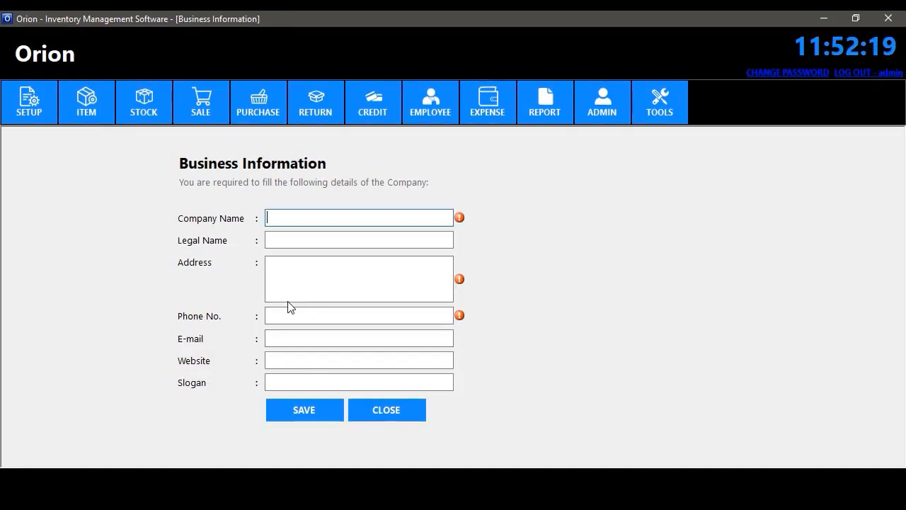
{"action": "type", "text": "Oc"}
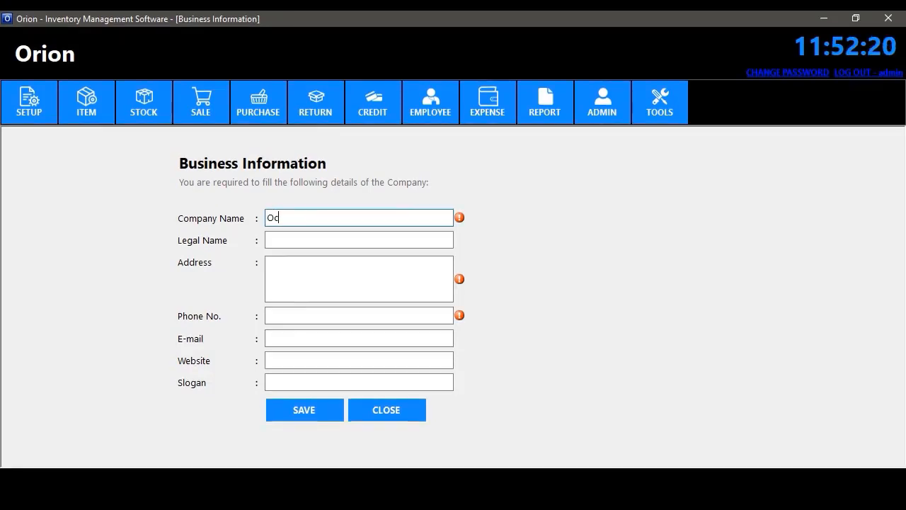
{"action": "type", "text": "ean M"}
{"action": "type", "text": "art"}
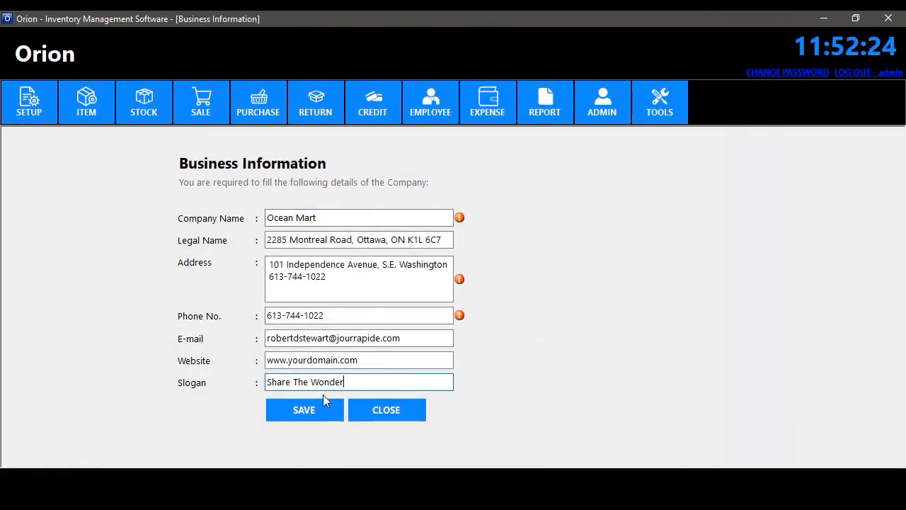
{"action": "left_click", "coordinate": [304, 410]}
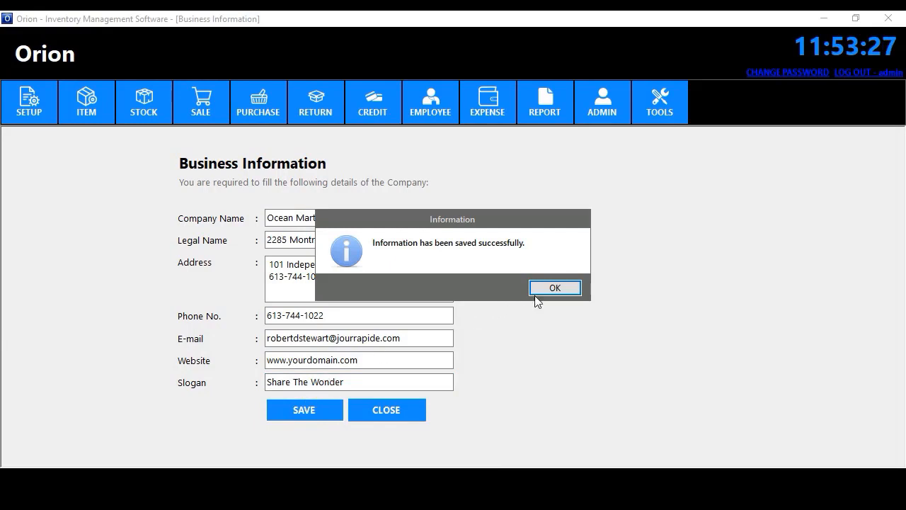
{"action": "left_click", "coordinate": [547, 291]}
{"action": "left_click", "coordinate": [384, 415]}
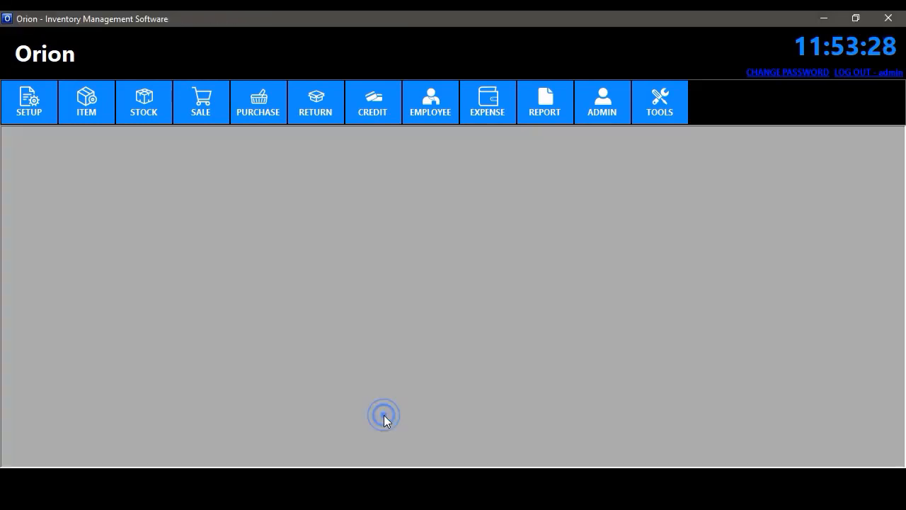
- Reopen Business Information and save it again to update Ocean Mart's details
{"action": "left_click", "coordinate": [29, 103]}
{"action": "left_click", "coordinate": [30, 132]}
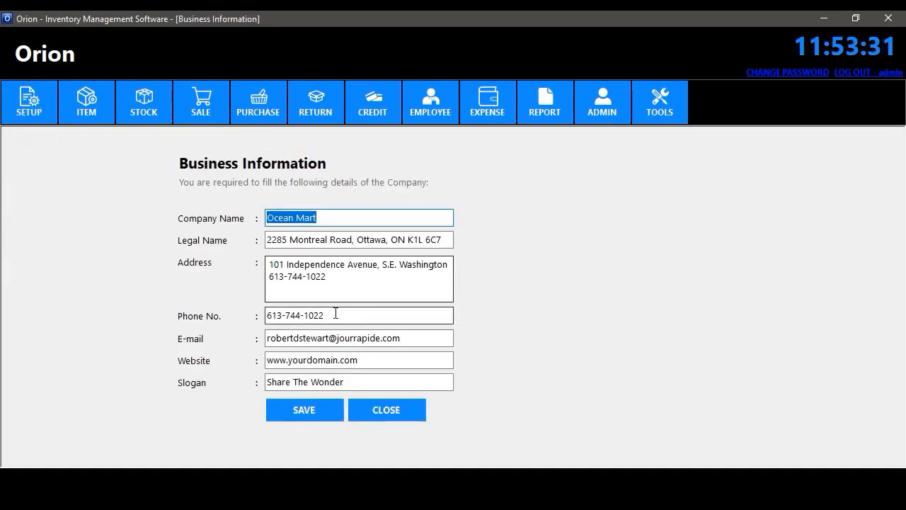
{"action": "left_click", "coordinate": [323, 408]}
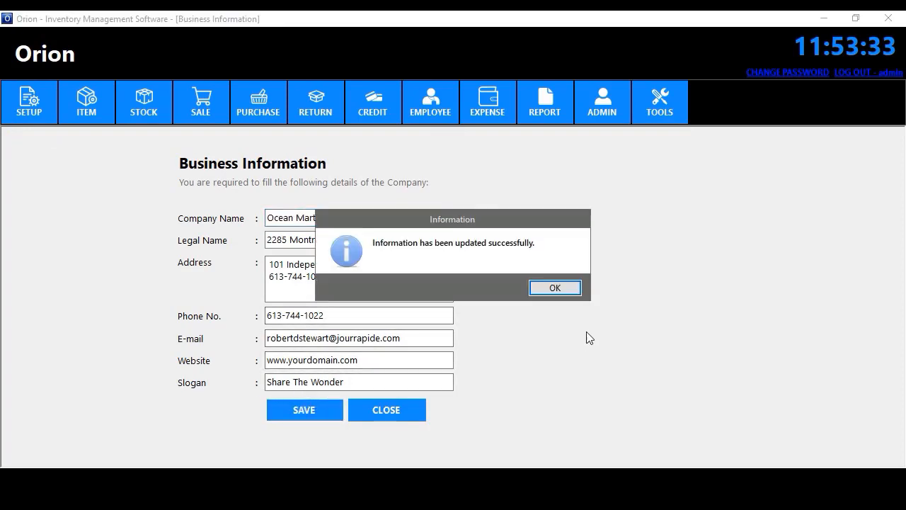
{"action": "left_click", "coordinate": [560, 289]}
{"action": "left_click", "coordinate": [405, 409]}
{"action": "left_click", "coordinate": [29, 104]}
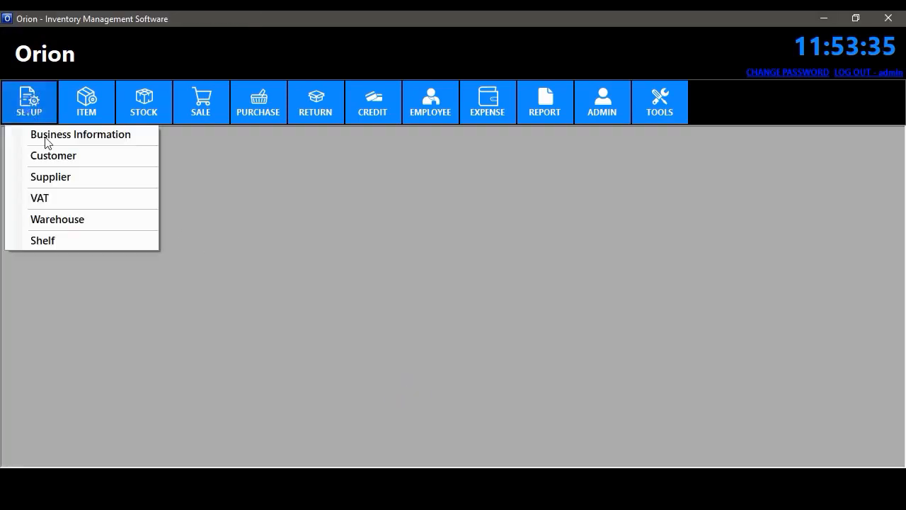
- Add a new customer with address, phone and a photo from Pictures, and save it
{"action": "left_click", "coordinate": [70, 157]}
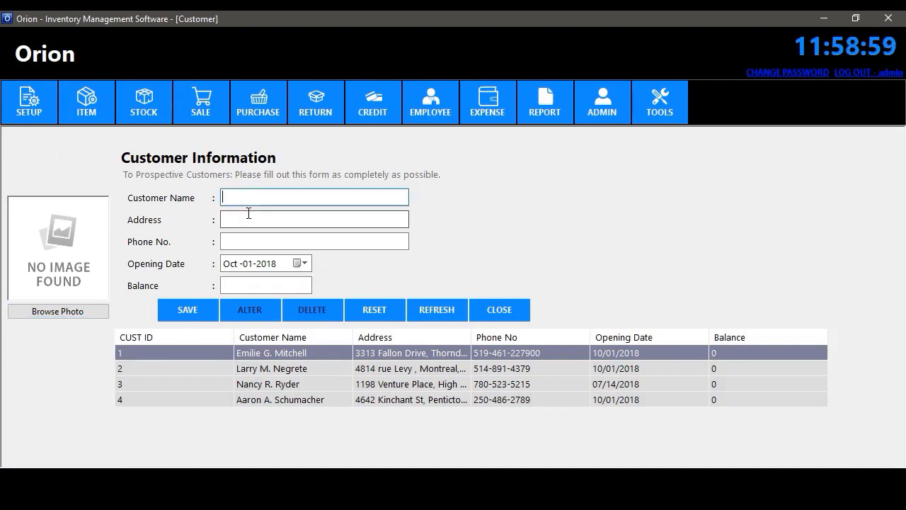
{"action": "type", "text": "Thomas M. self"}
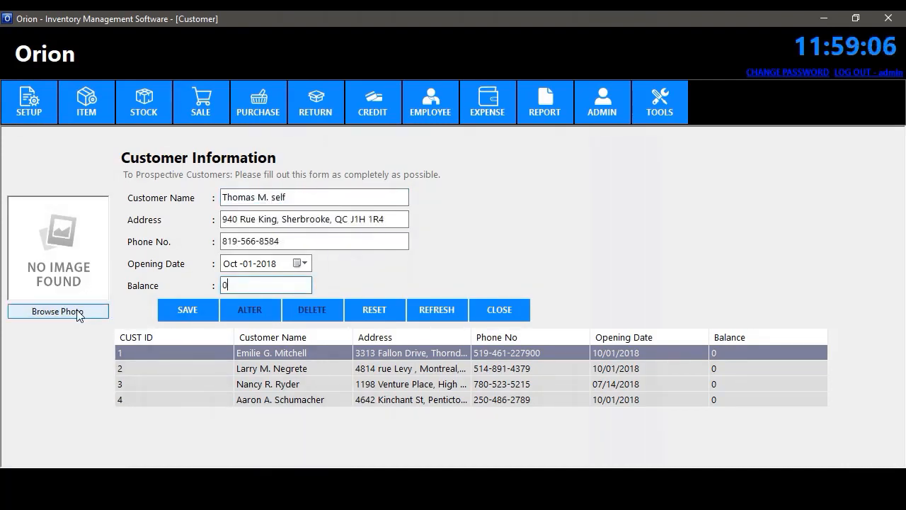
{"action": "left_click", "coordinate": [64, 311]}
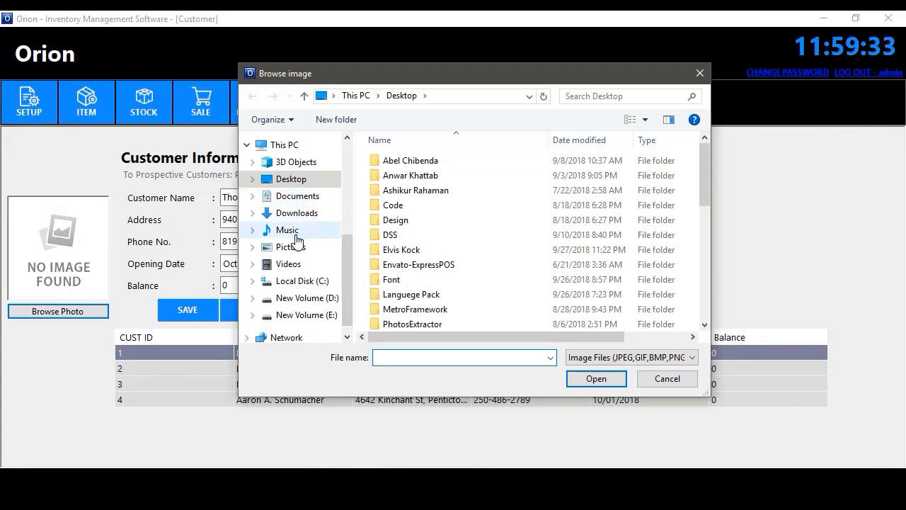
{"action": "left_click", "coordinate": [294, 246]}
{"action": "left_click", "coordinate": [572, 213]}
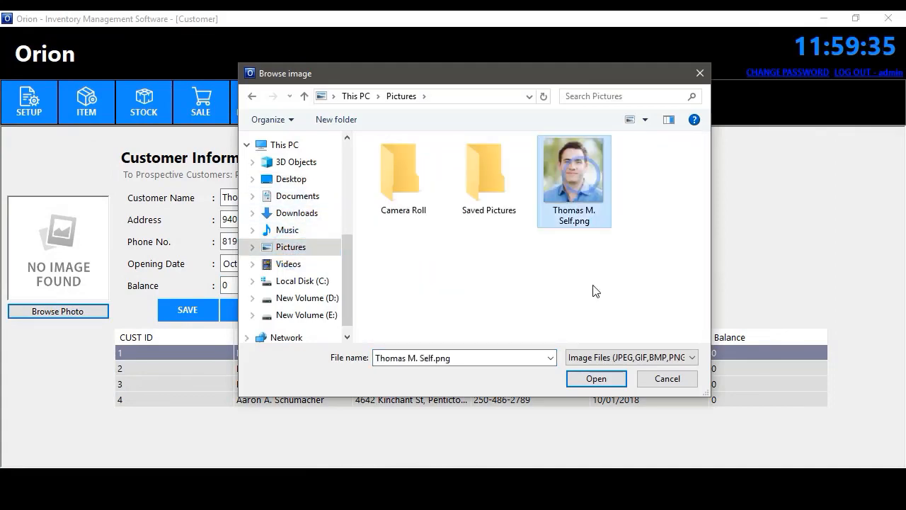
{"action": "left_click", "coordinate": [596, 379]}
{"action": "left_click", "coordinate": [192, 305]}
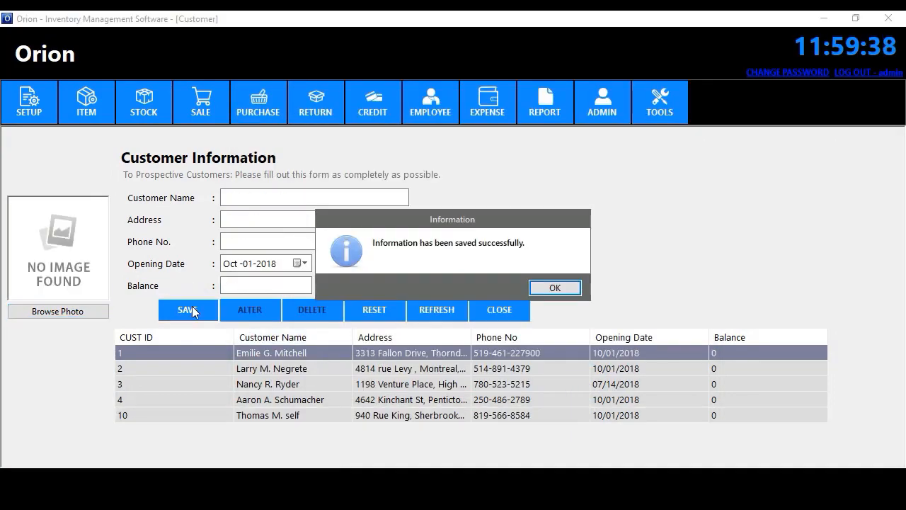
{"action": "left_click", "coordinate": [555, 288]}
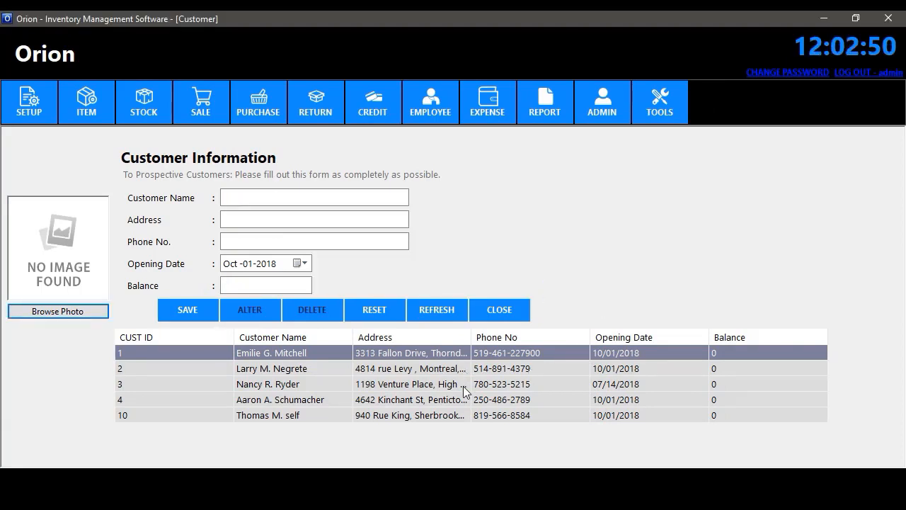
- Replace customer 3's photo with a new image and save the change
{"action": "left_click", "coordinate": [462, 386]}
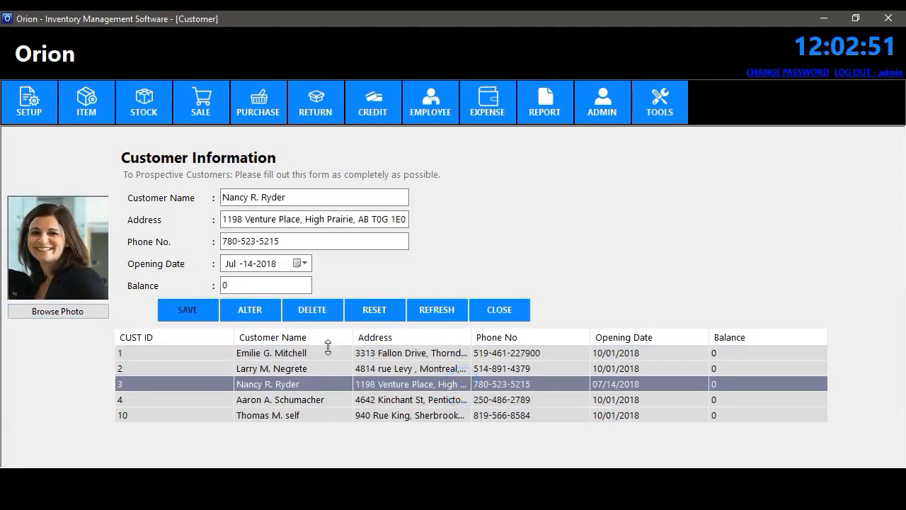
{"action": "left_click", "coordinate": [83, 311]}
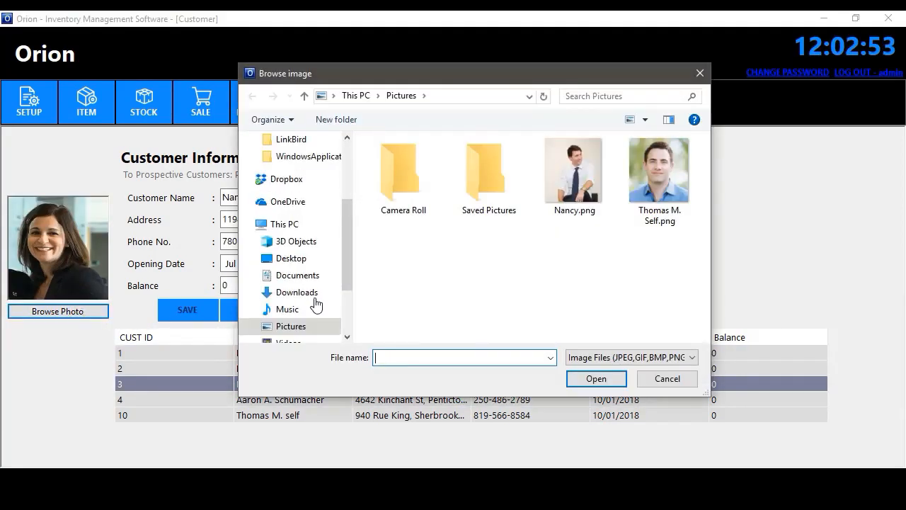
{"action": "left_click", "coordinate": [585, 166]}
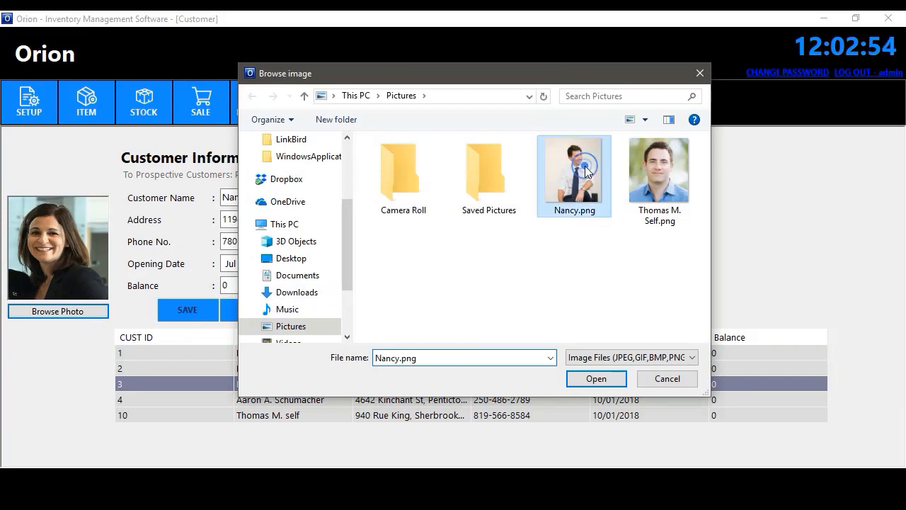
{"action": "left_click", "coordinate": [595, 378]}
{"action": "left_click_drag", "start_coordinate": [280, 240], "coordinate": [275, 241]}
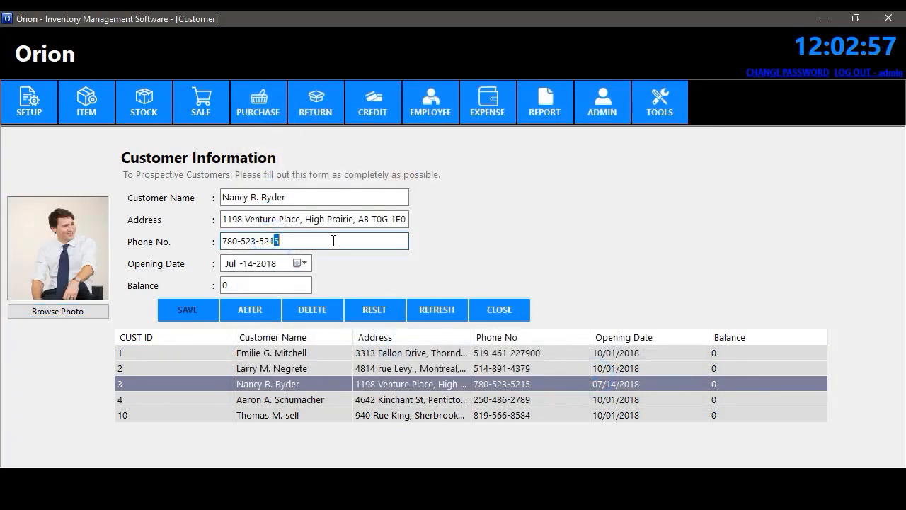
{"action": "left_click", "coordinate": [242, 310]}
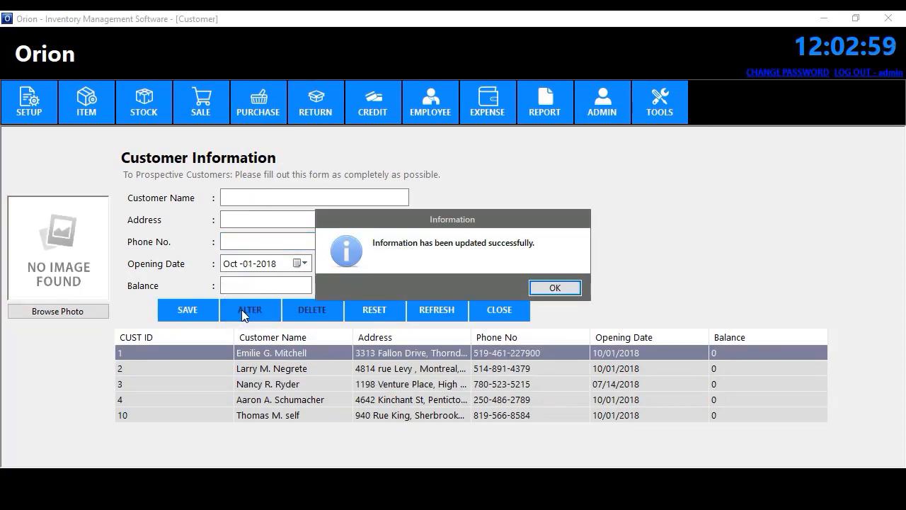
{"action": "left_click", "coordinate": [554, 288]}
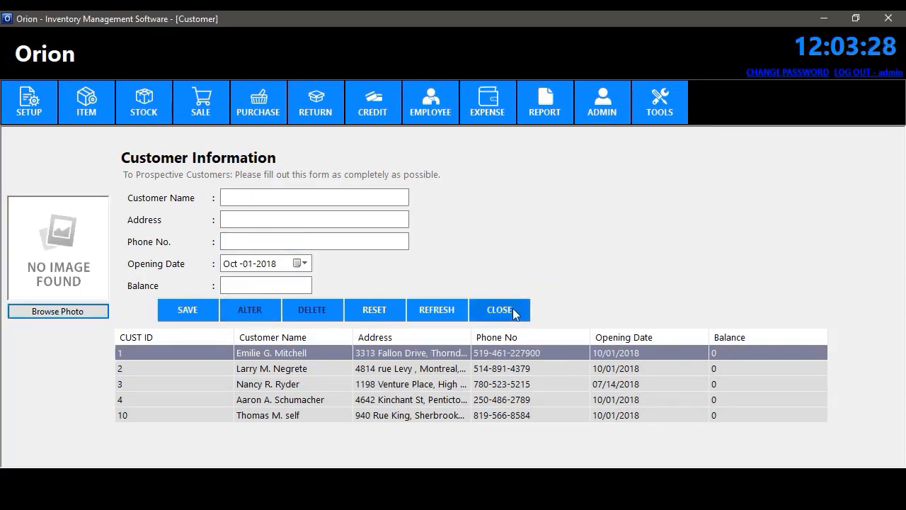
{"action": "left_click", "coordinate": [517, 309]}
{"action": "left_click", "coordinate": [41, 98]}
- Add supplier Pringles with address, phone and the Pringles.png logo, and save it
{"action": "left_click", "coordinate": [63, 177]}
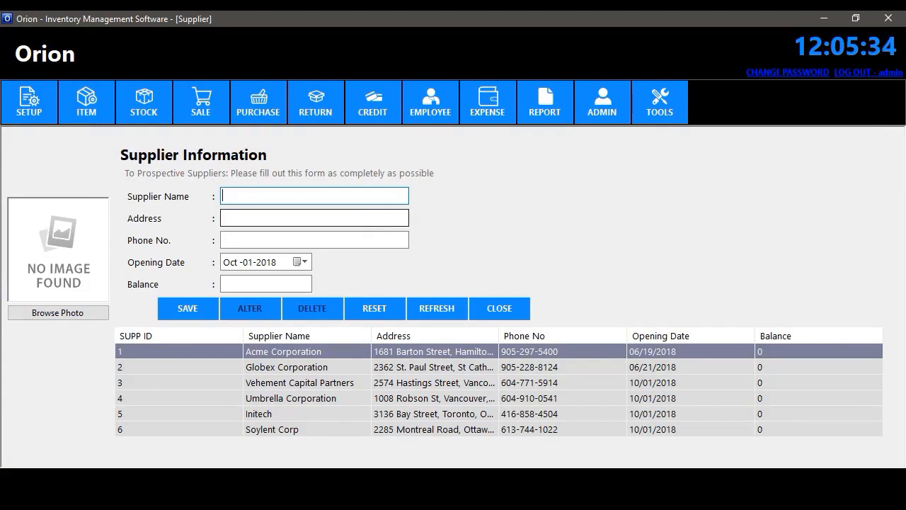
{"action": "type", "text": "Prin"}
{"action": "type", "text": "gles"}
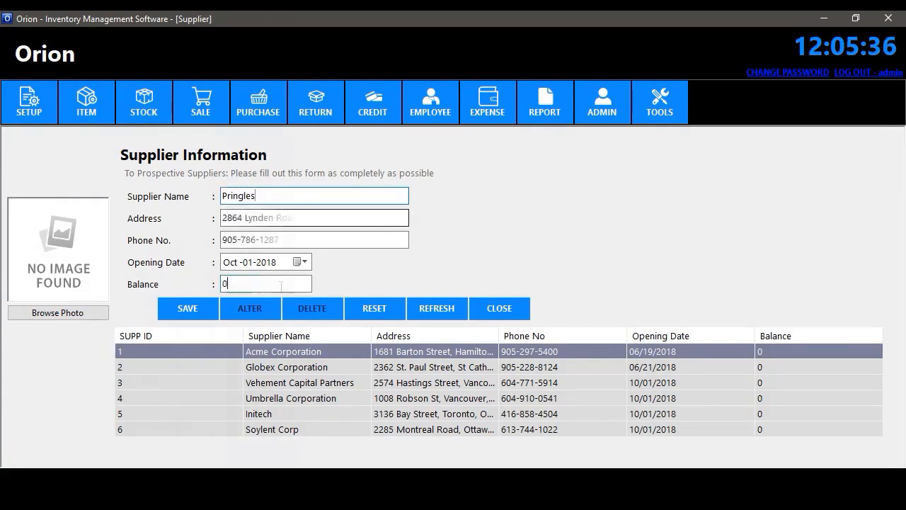
{"action": "left_click", "coordinate": [69, 312]}
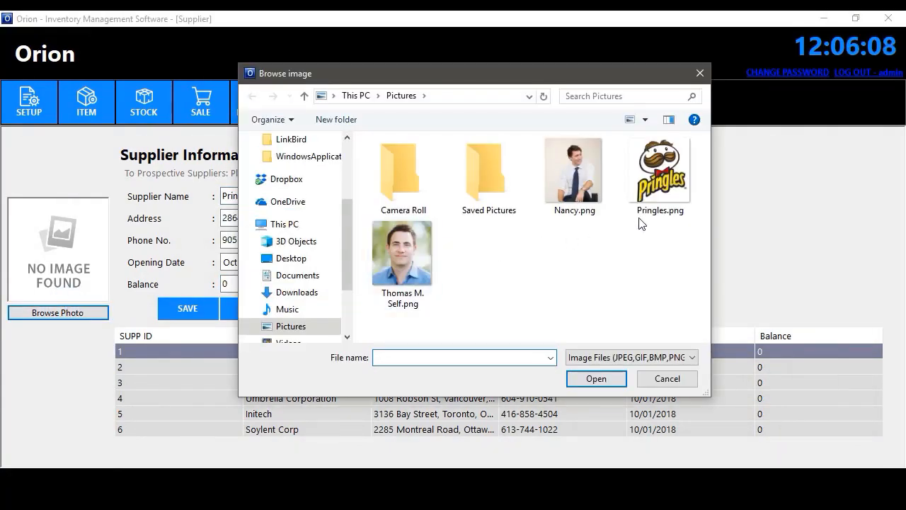
{"action": "left_click", "coordinate": [647, 203]}
{"action": "left_click", "coordinate": [596, 378]}
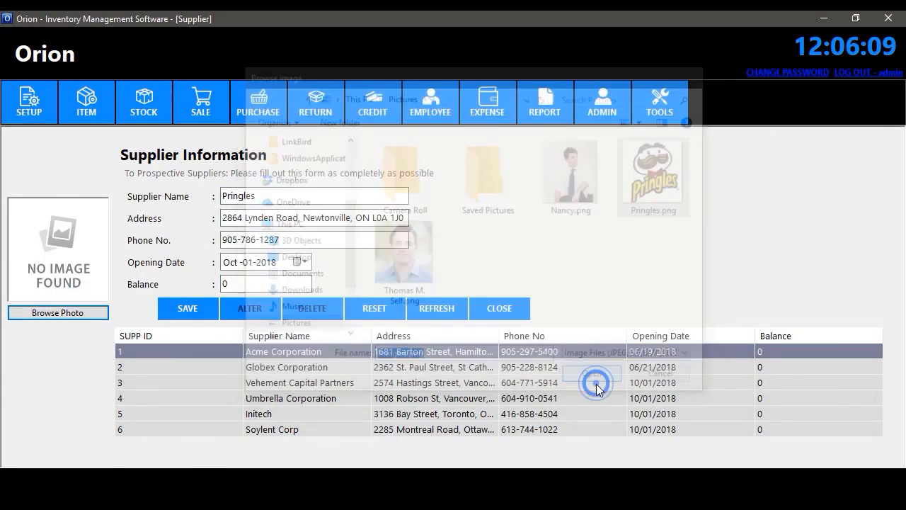
{"action": "left_click", "coordinate": [186, 307]}
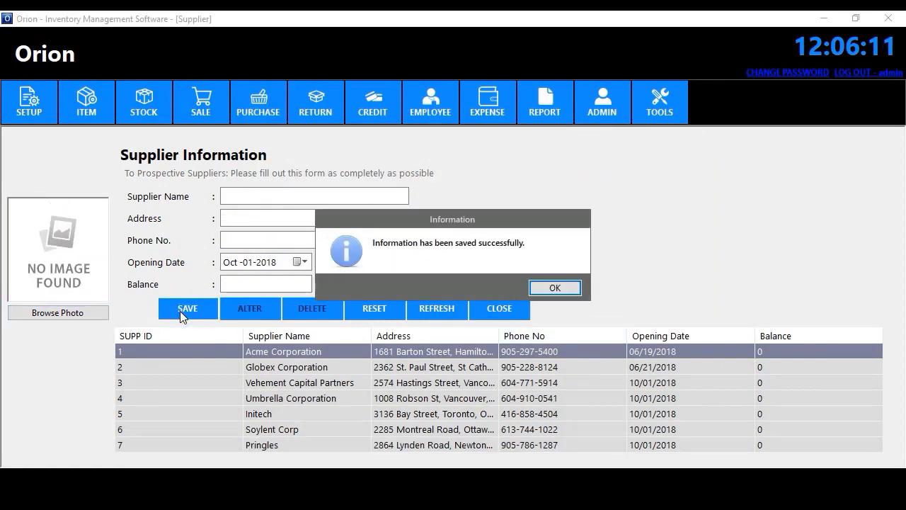
{"action": "left_click", "coordinate": [555, 287]}
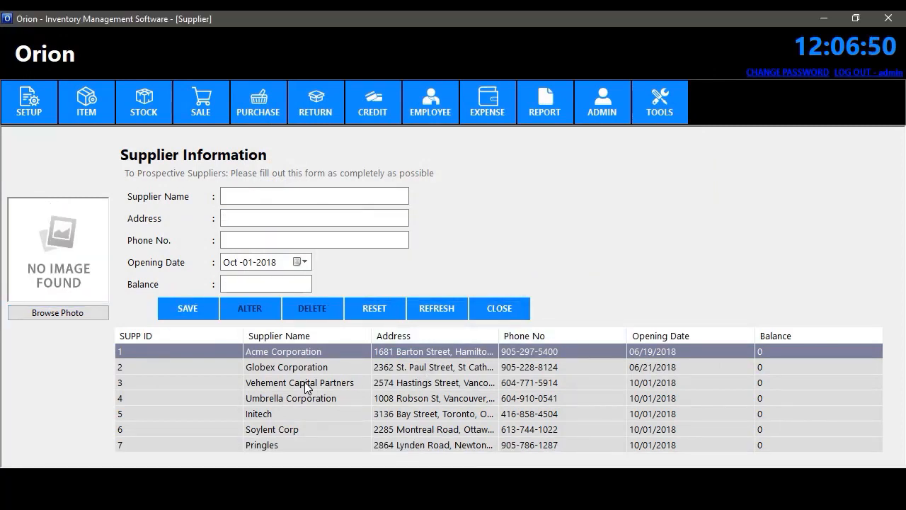
- Change Vehement Capital Partners' balance to 100 and save the supplier
{"action": "left_click", "coordinate": [305, 383]}
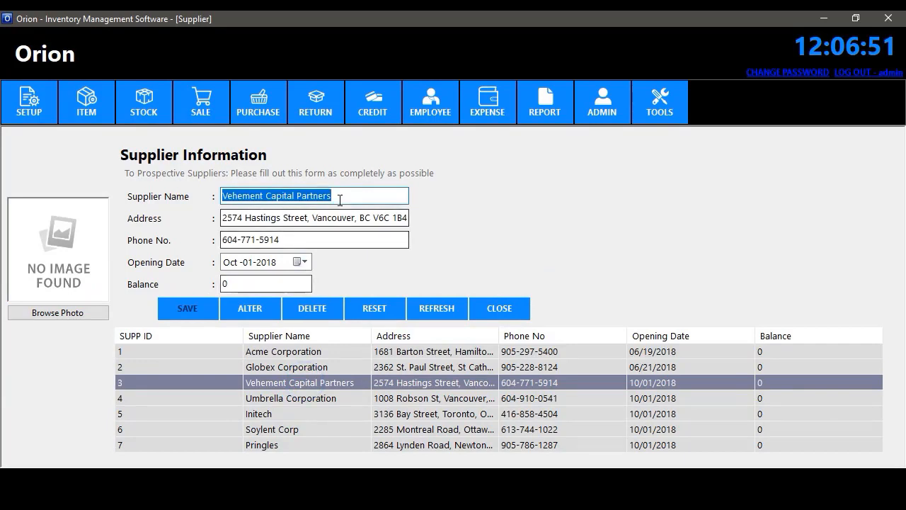
{"action": "double_click", "coordinate": [237, 284]}
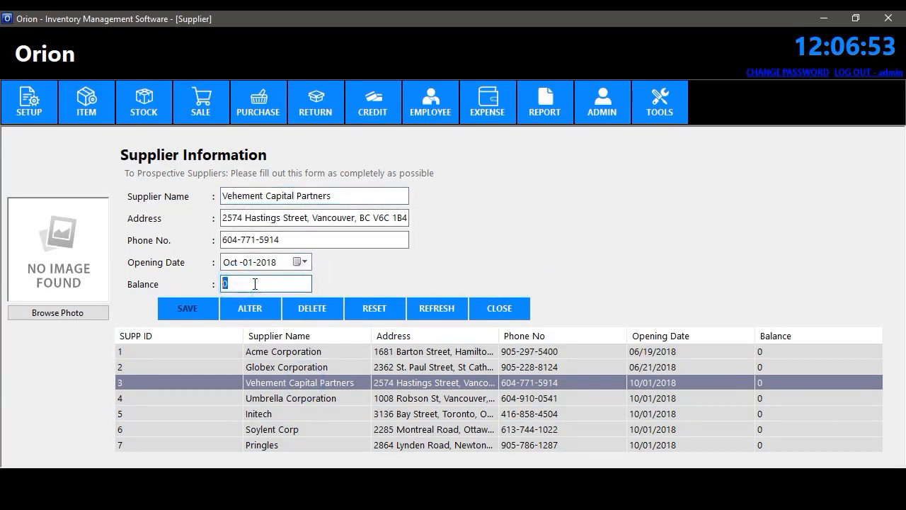
{"action": "type", "text": "100"}
{"action": "left_click", "coordinate": [260, 311]}
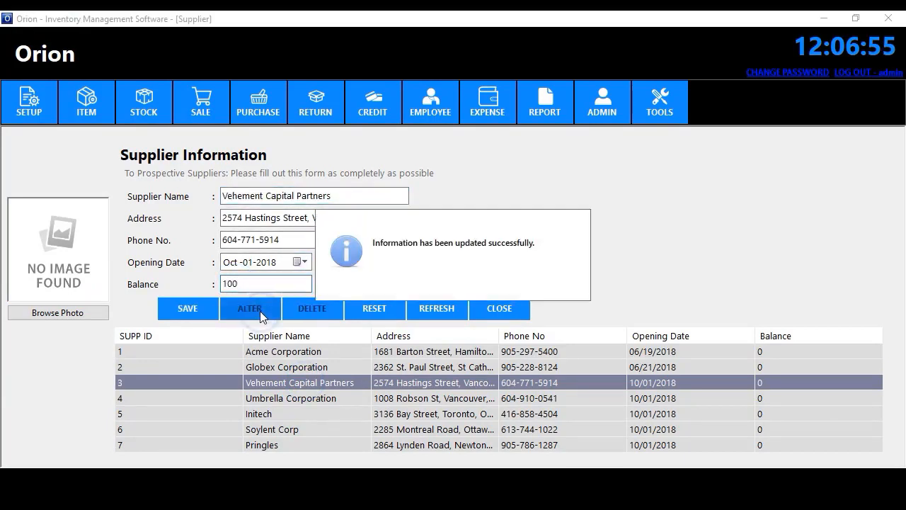
{"action": "left_click", "coordinate": [555, 288]}
{"action": "left_click", "coordinate": [505, 312]}
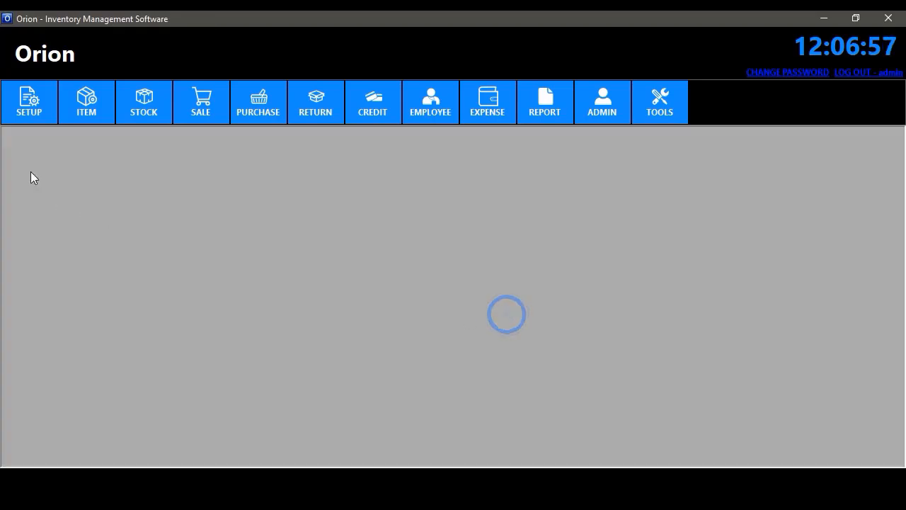
{"action": "left_click", "coordinate": [25, 122]}
- Set the VAT rate to 4% and save it
{"action": "left_click", "coordinate": [74, 197]}
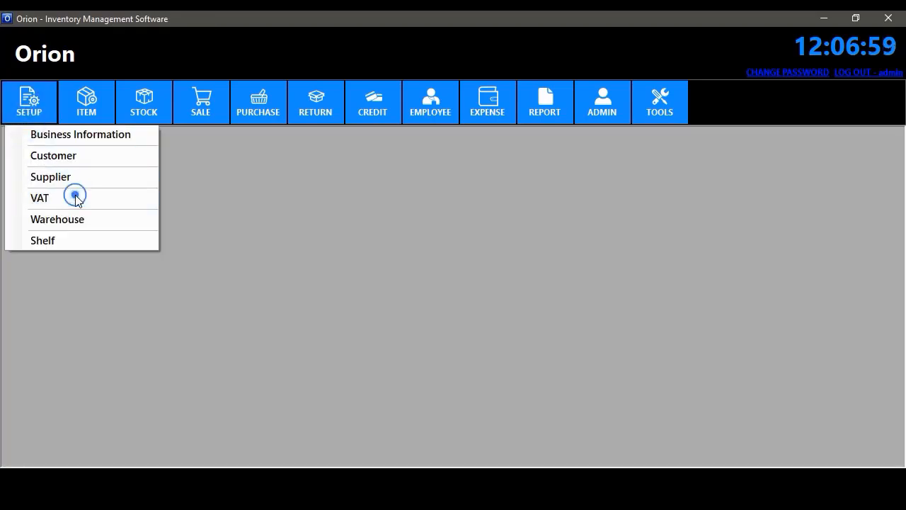
{"action": "left_click", "coordinate": [203, 221]}
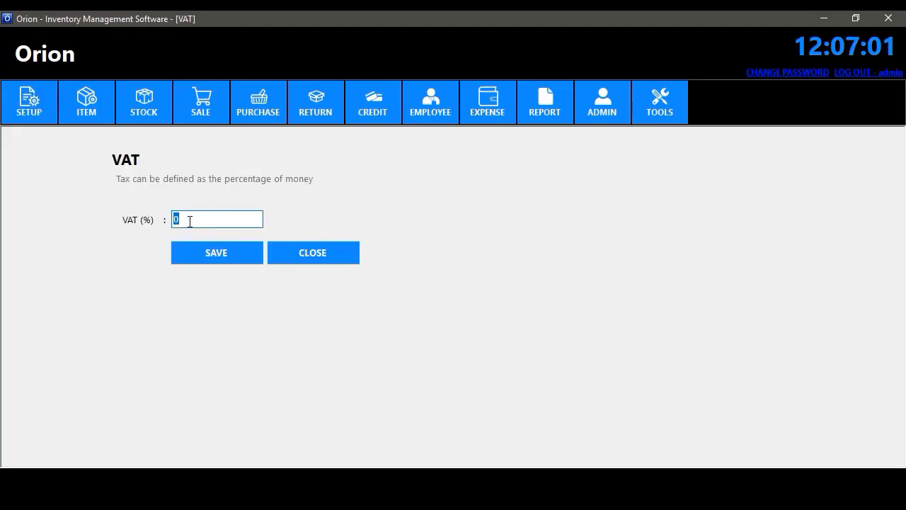
{"action": "left_click", "coordinate": [217, 250]}
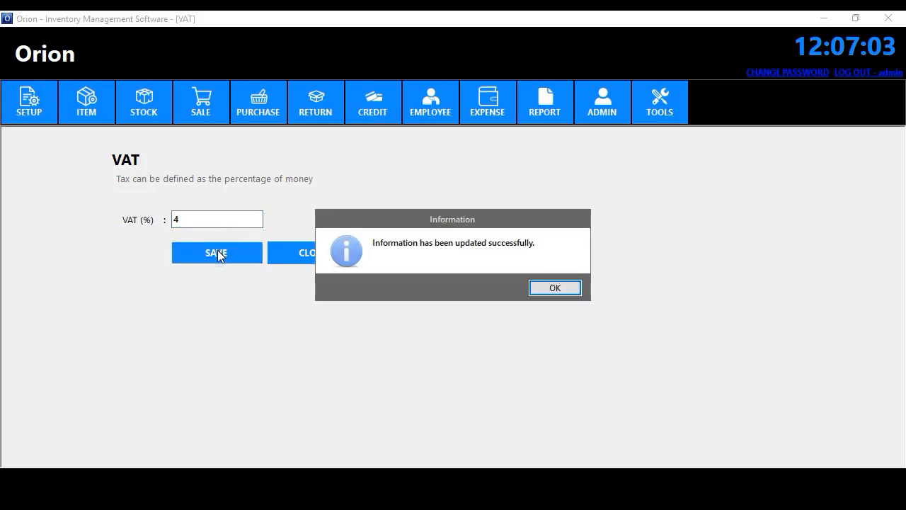
{"action": "left_click", "coordinate": [555, 287]}
{"action": "left_click", "coordinate": [343, 259]}
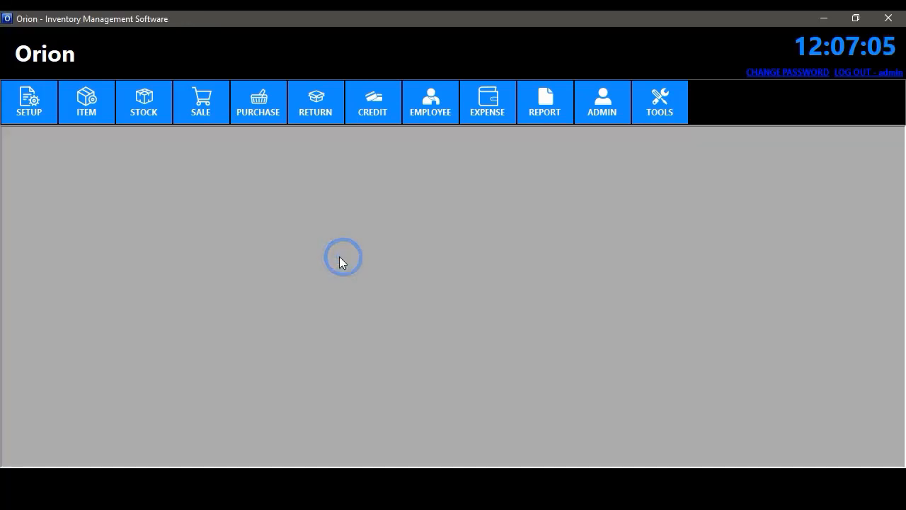
{"action": "left_click", "coordinate": [26, 112]}
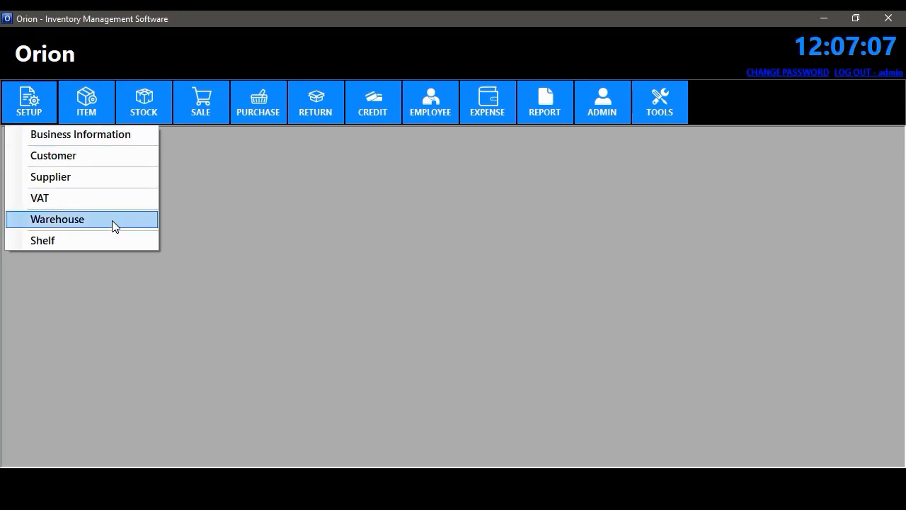
- Create warehouse 'WAREHOUSE - 3' with its pasted address and save it
{"action": "left_click", "coordinate": [111, 220]}
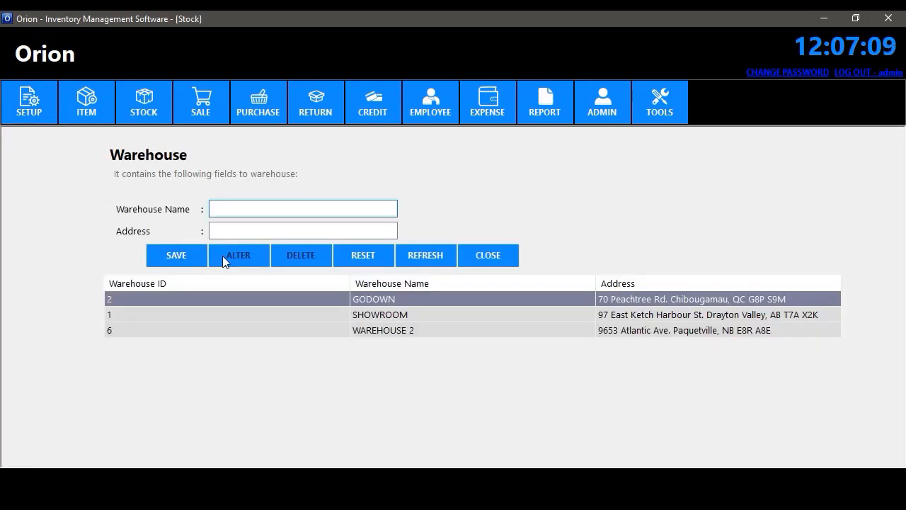
{"action": "type", "text": "WAREHOUSE - 3"}
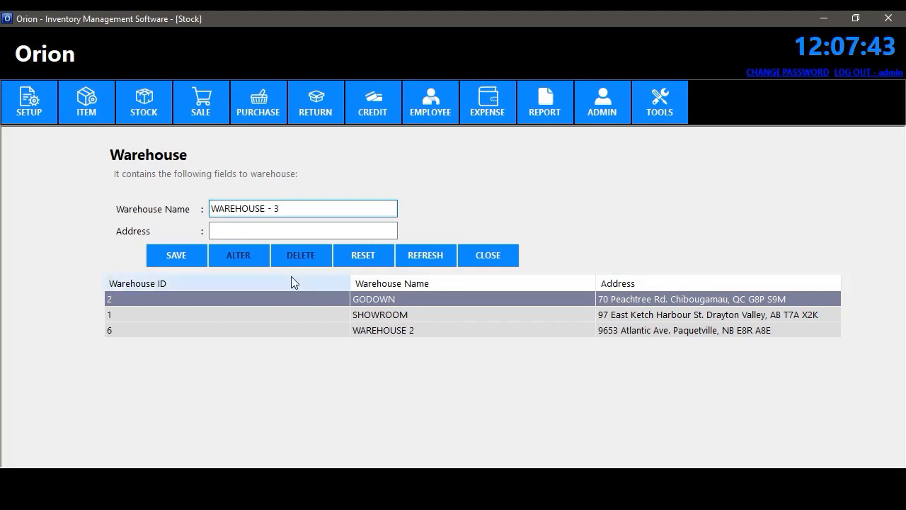
{"action": "left_click", "coordinate": [305, 233]}
{"action": "type", "text": "Newmarket, ON L3Y 2A3"}
{"action": "left_click", "coordinate": [182, 254]}
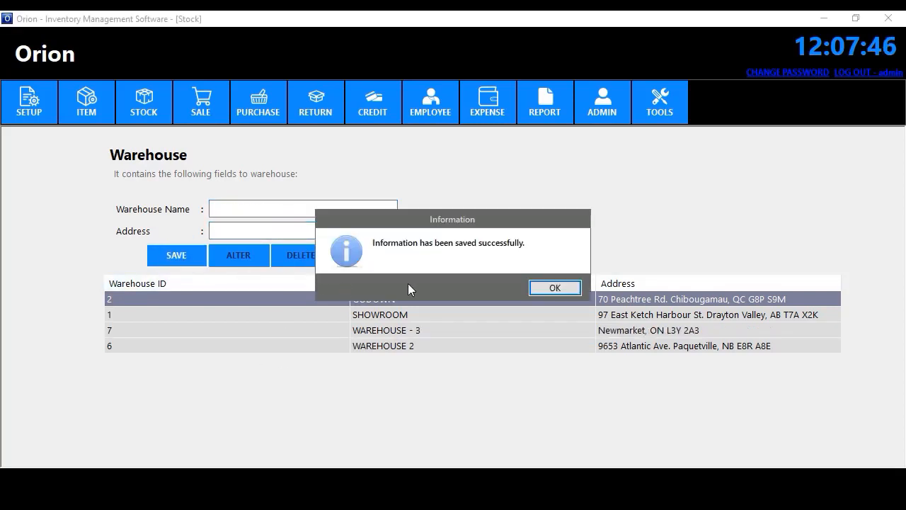
{"action": "left_click", "coordinate": [553, 287]}
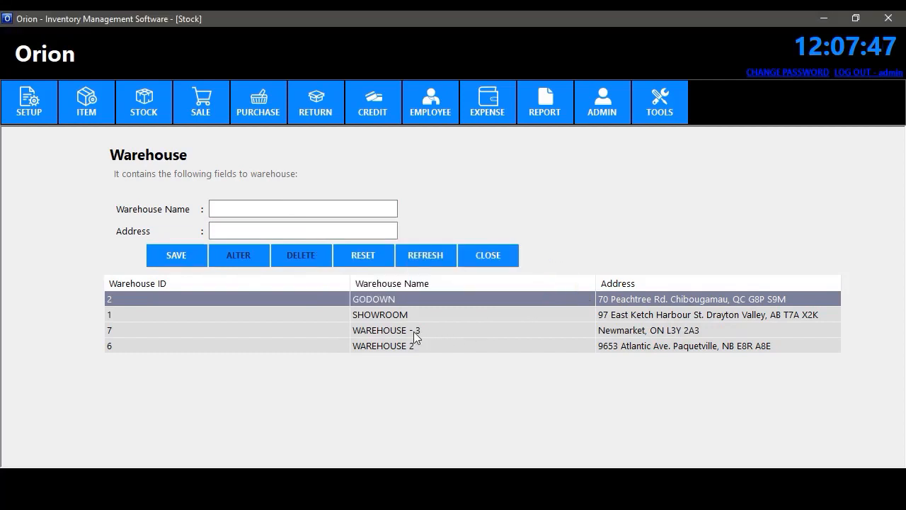
{"action": "left_click", "coordinate": [485, 259]}
- Bring up the Shelf setup list
{"action": "left_click", "coordinate": [25, 113]}
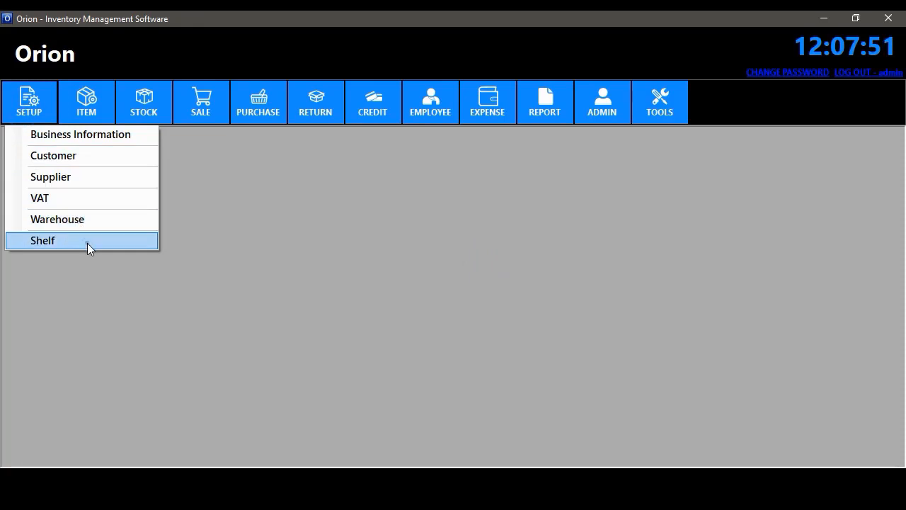
{"action": "left_click", "coordinate": [87, 242]}
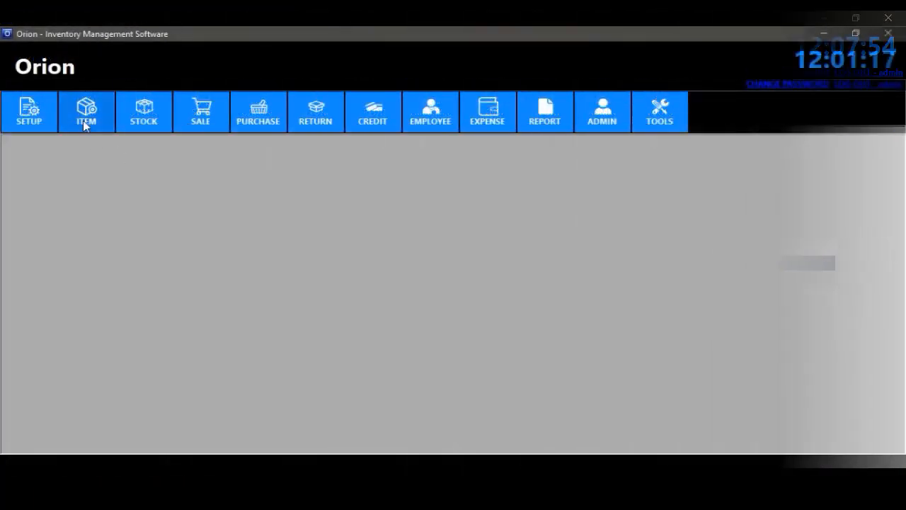
{"action": "left_click", "coordinate": [85, 113]}
- Start a new item named 'Freedom panty system'
{"action": "left_click", "coordinate": [92, 142]}
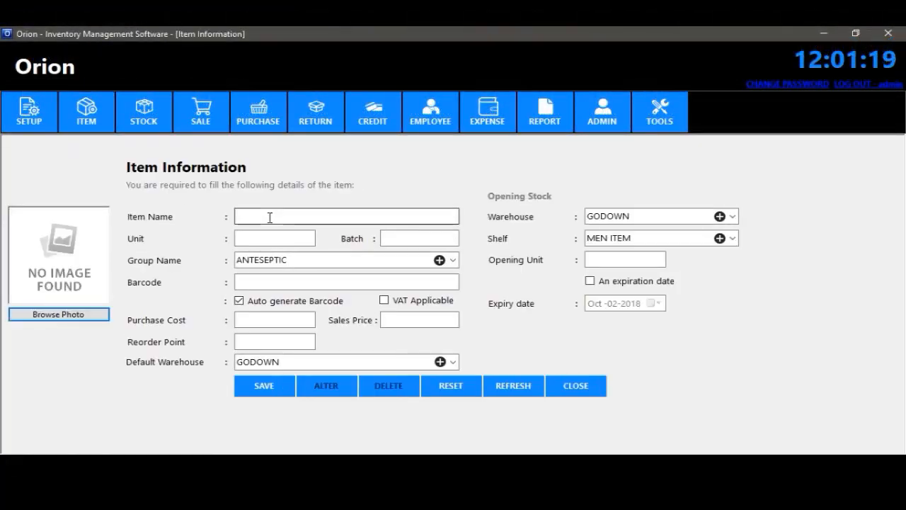
{"action": "left_click", "coordinate": [269, 216]}
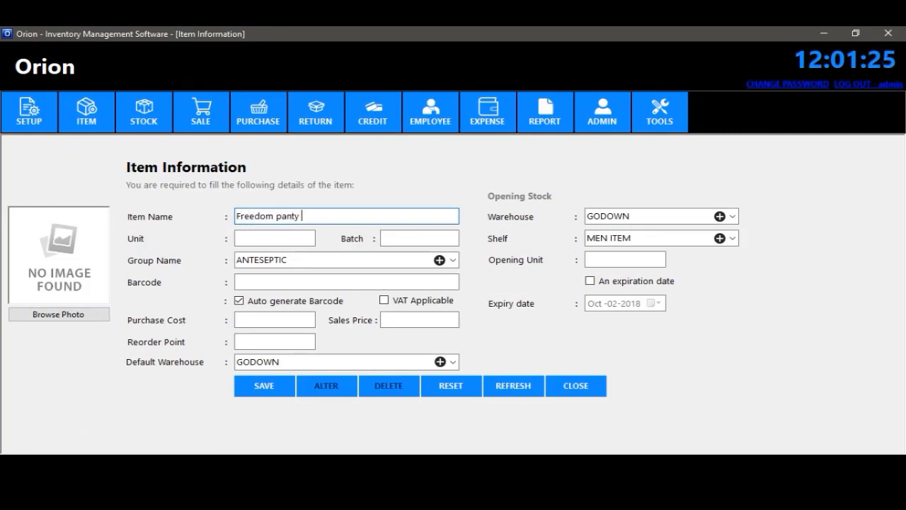
{"action": "left_click", "coordinate": [271, 239]}
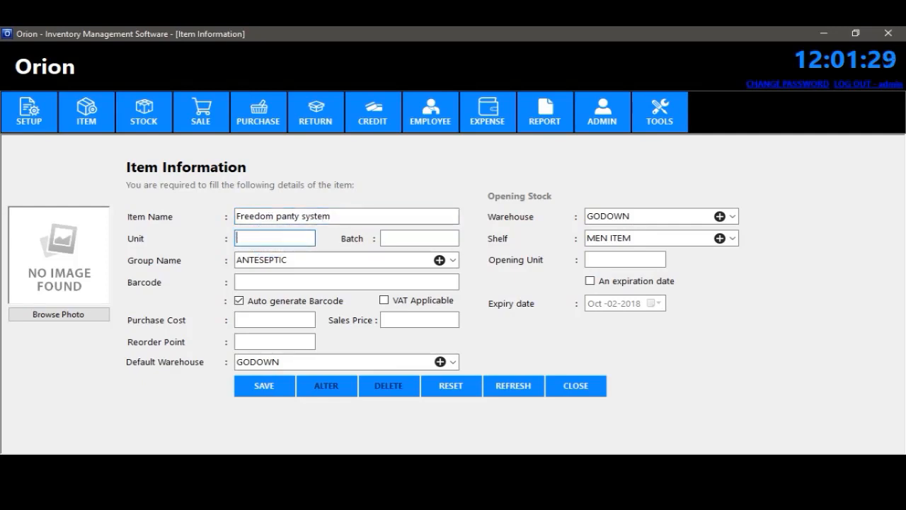
- Give the item unit Pcs and create a new item group 'Napkin'
{"action": "left_click", "coordinate": [453, 259]}
{"action": "left_click", "coordinate": [453, 260]}
{"action": "left_click", "coordinate": [439, 261]}
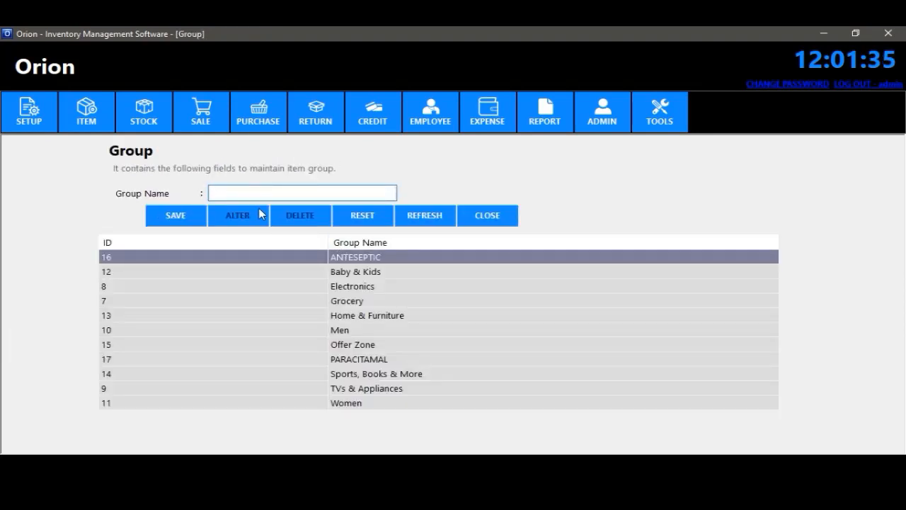
{"action": "type", "text": "Napkin"}
{"action": "left_click", "coordinate": [177, 215]}
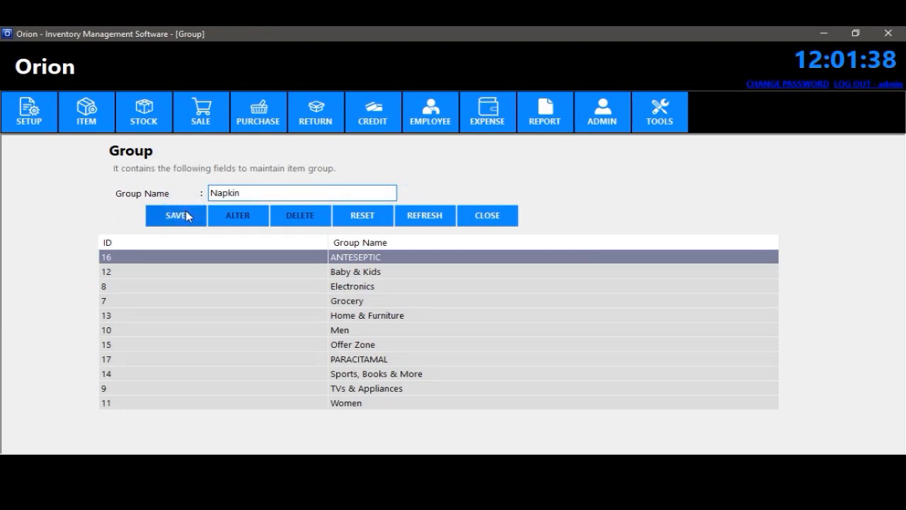
{"action": "left_click", "coordinate": [549, 287]}
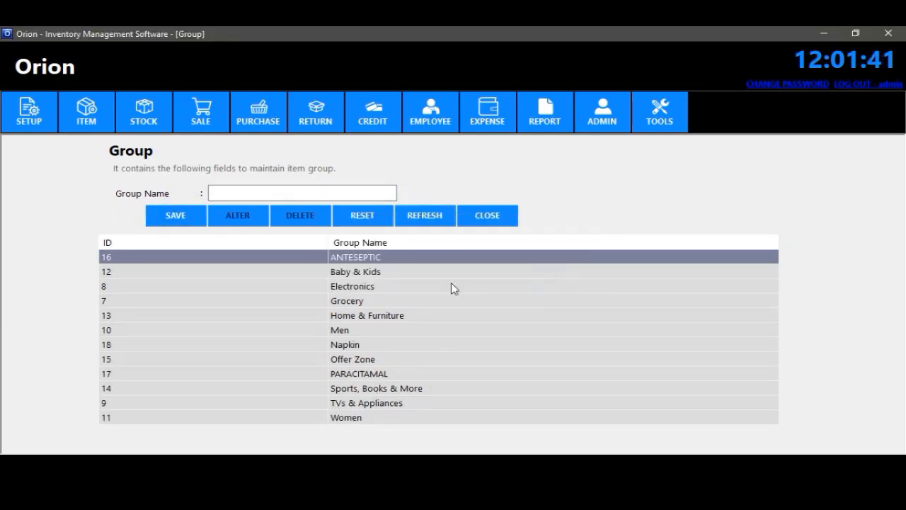
{"action": "left_click", "coordinate": [486, 217]}
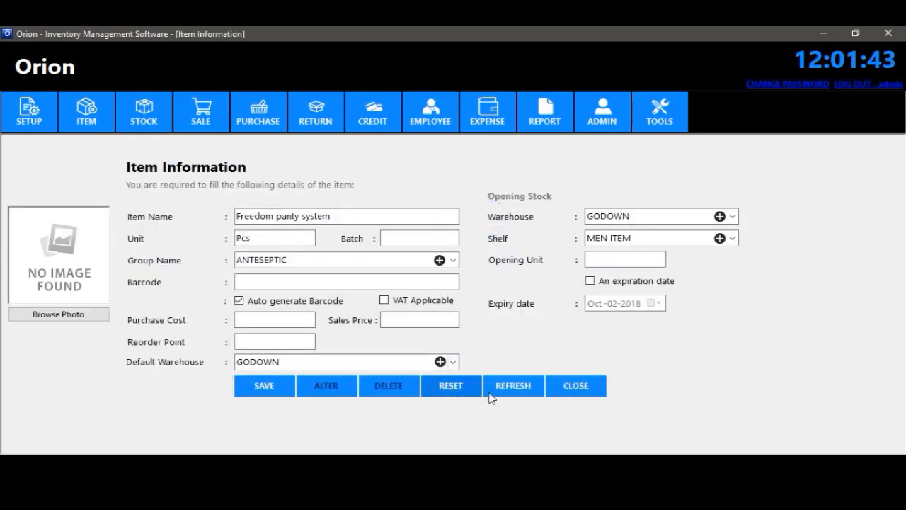
- Put the new item in the Napkin group, keeping automatic barcode generation on
{"action": "left_click", "coordinate": [453, 260]}
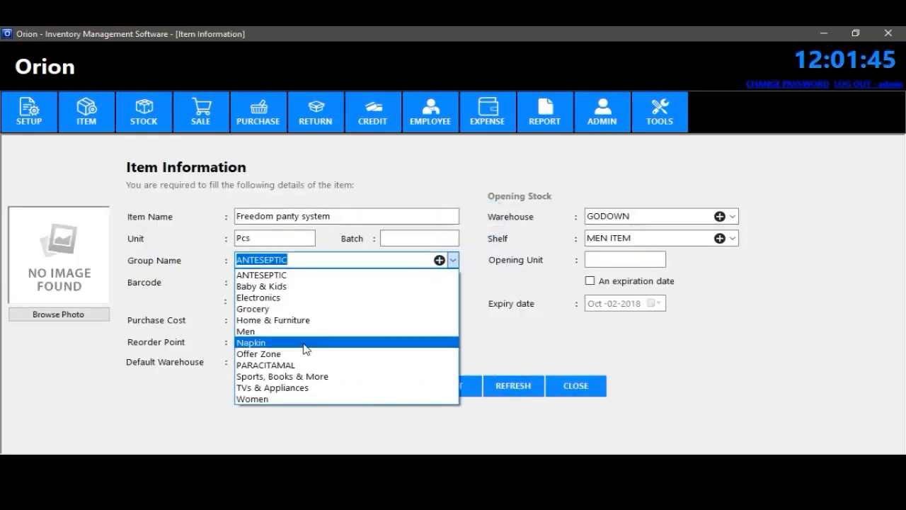
{"action": "left_click", "coordinate": [306, 343]}
{"action": "left_click", "coordinate": [280, 300]}
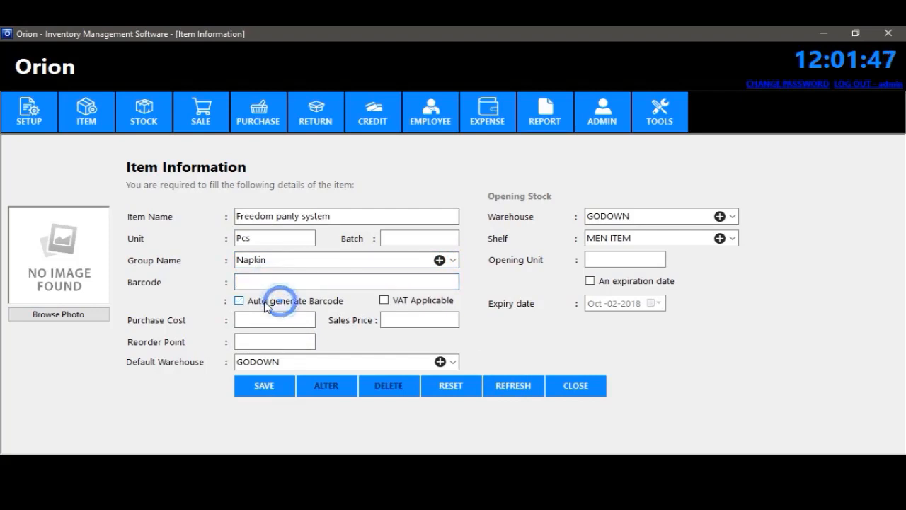
{"action": "left_click", "coordinate": [264, 301]}
- Enter cost 109, price 109.25 and reorder point 10, keeping GODOWN as both warehouses
{"action": "left_click", "coordinate": [295, 320]}
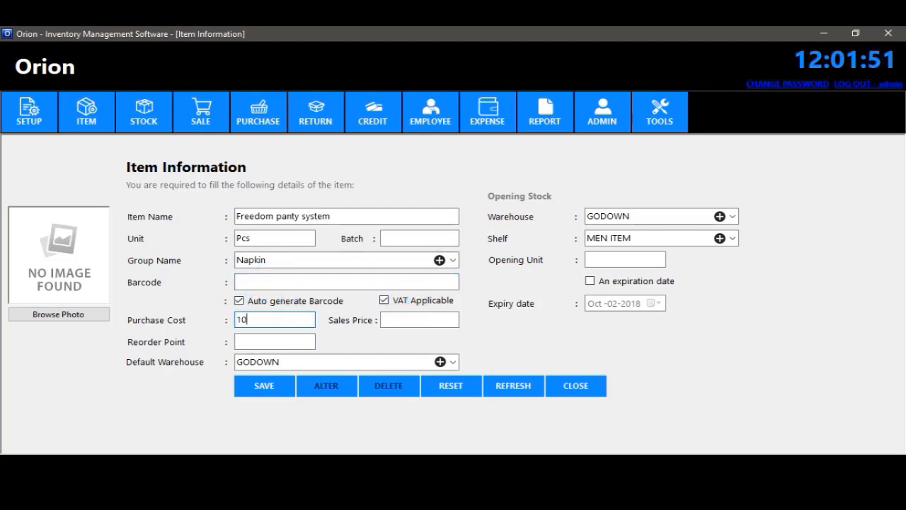
{"action": "left_click", "coordinate": [397, 320]}
{"action": "type", "text": "109.25"}
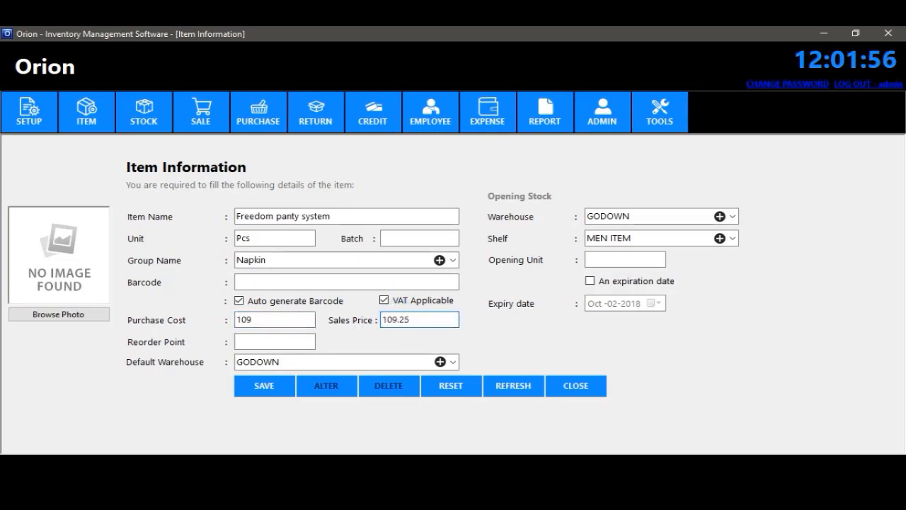
{"action": "left_click", "coordinate": [278, 340]}
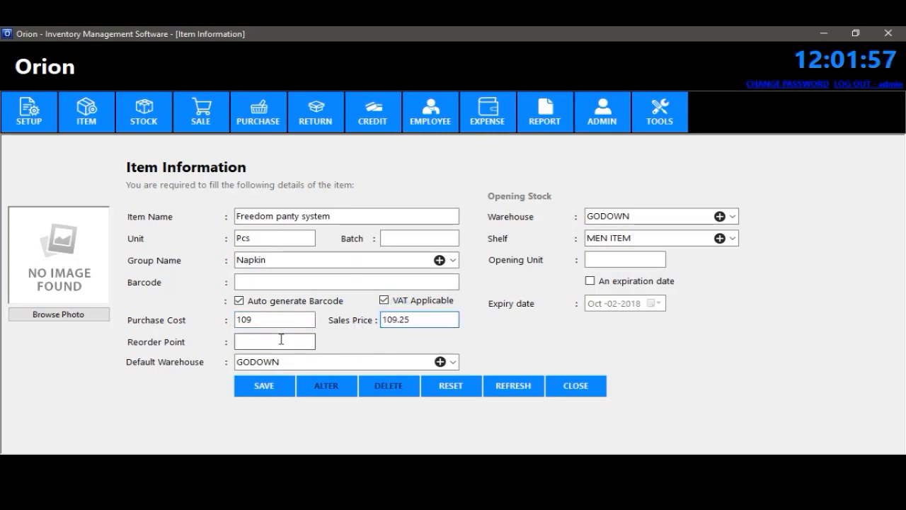
{"action": "type", "text": "10"}
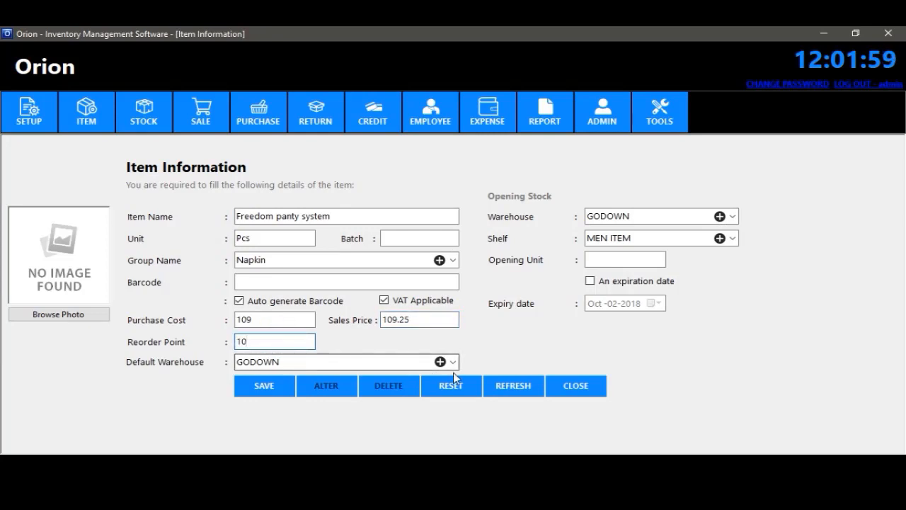
{"action": "left_click", "coordinate": [453, 361]}
{"action": "left_click", "coordinate": [459, 363]}
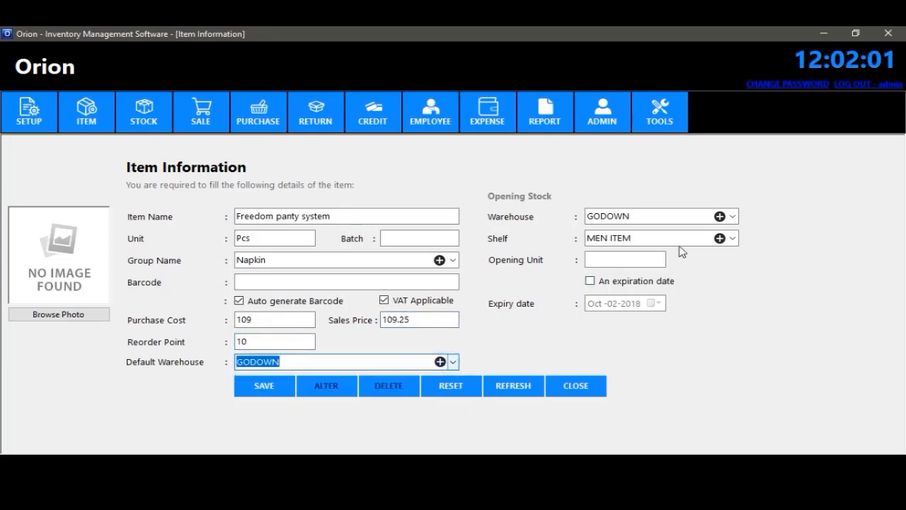
{"action": "left_click", "coordinate": [732, 216]}
{"action": "left_click", "coordinate": [733, 218]}
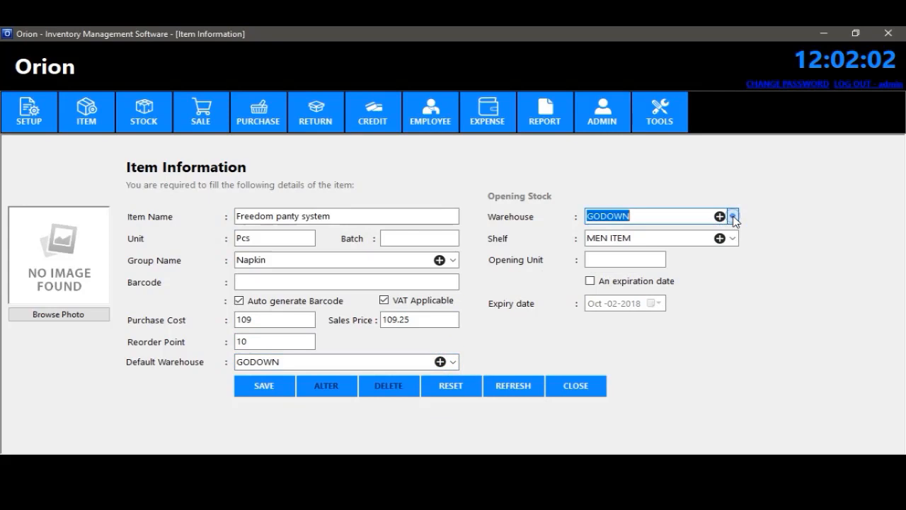
- Attach the Freedom product image as the item photo, save the item and close the form
{"action": "left_click", "coordinate": [54, 322]}
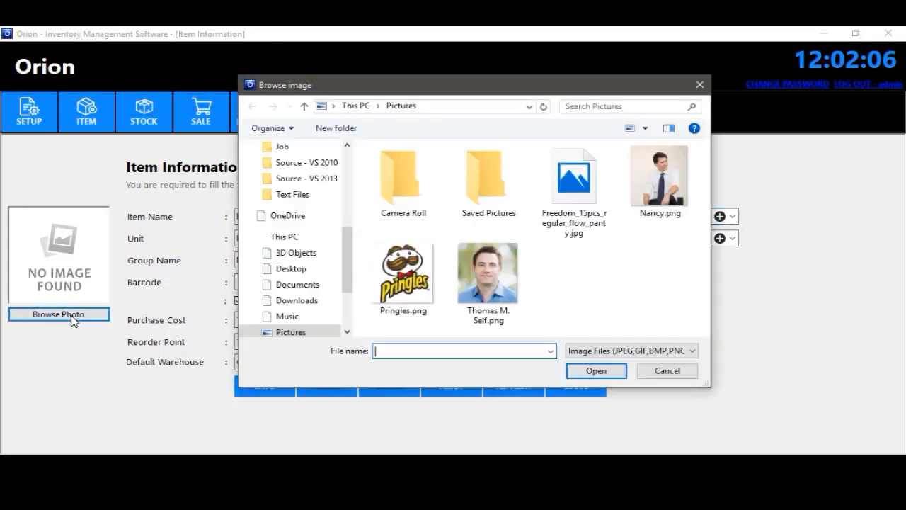
{"action": "left_click", "coordinate": [574, 183]}
{"action": "left_click", "coordinate": [596, 369]}
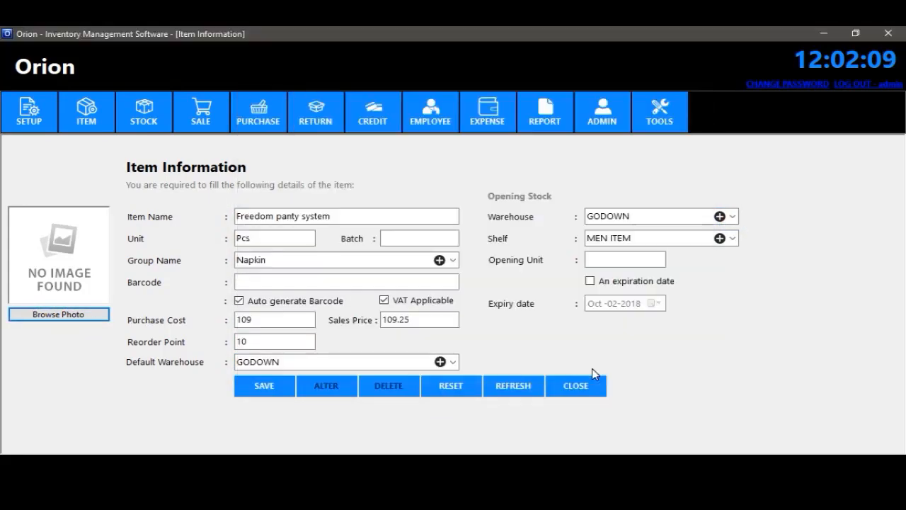
{"action": "left_click", "coordinate": [269, 394]}
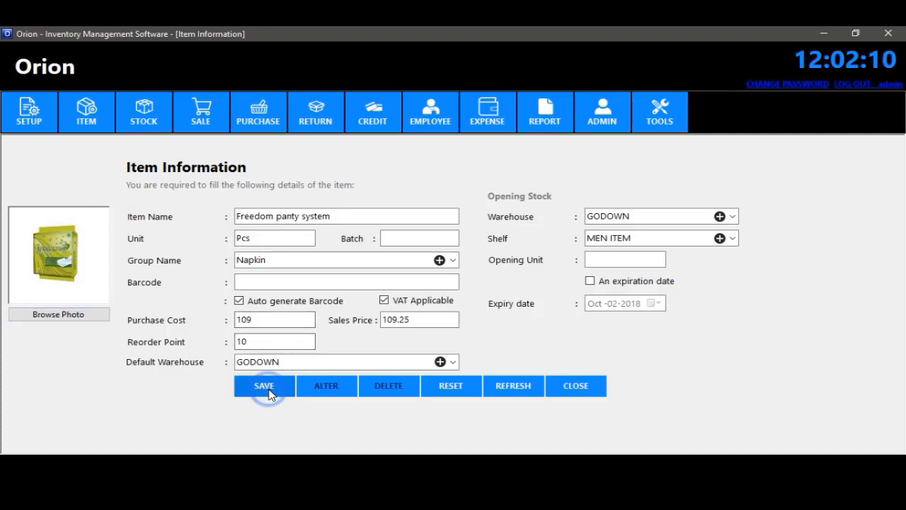
{"action": "left_click", "coordinate": [556, 285]}
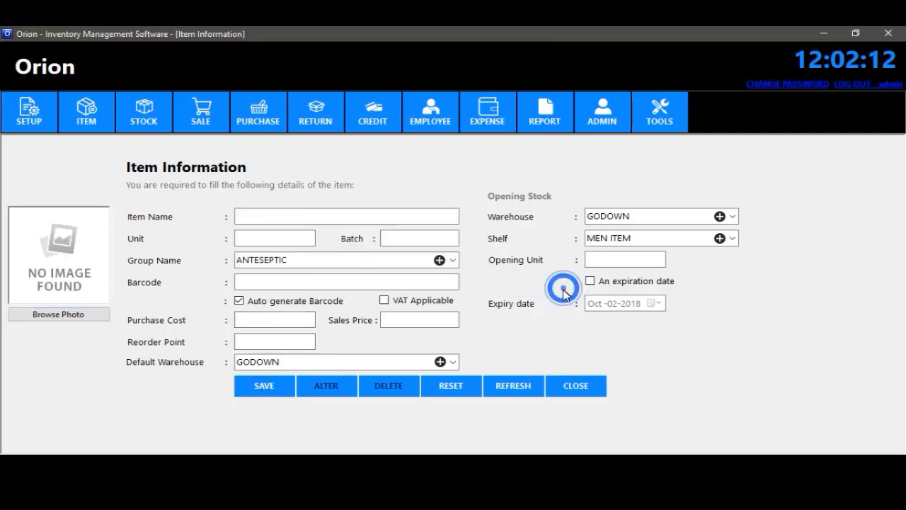
{"action": "left_click", "coordinate": [574, 383]}
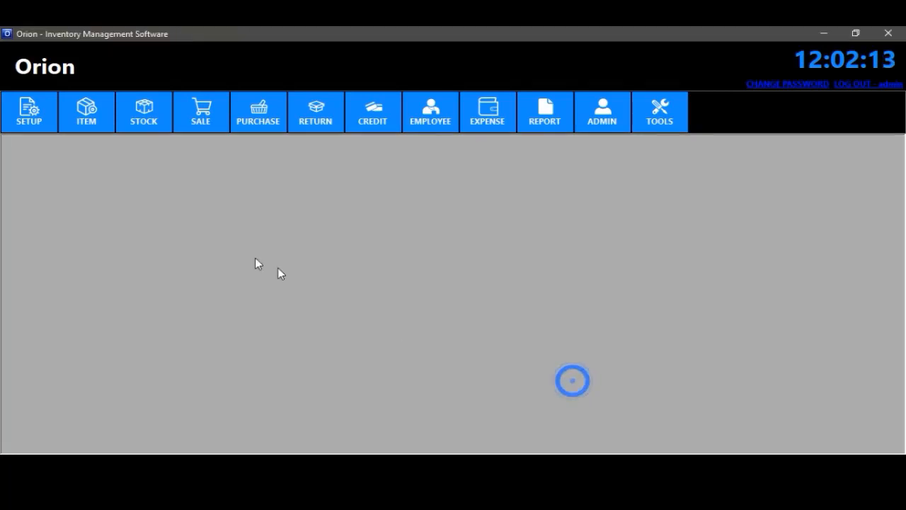
- Search the item list for 'free', view Freedom panty system's details, then clear the search
{"action": "left_click", "coordinate": [87, 120]}
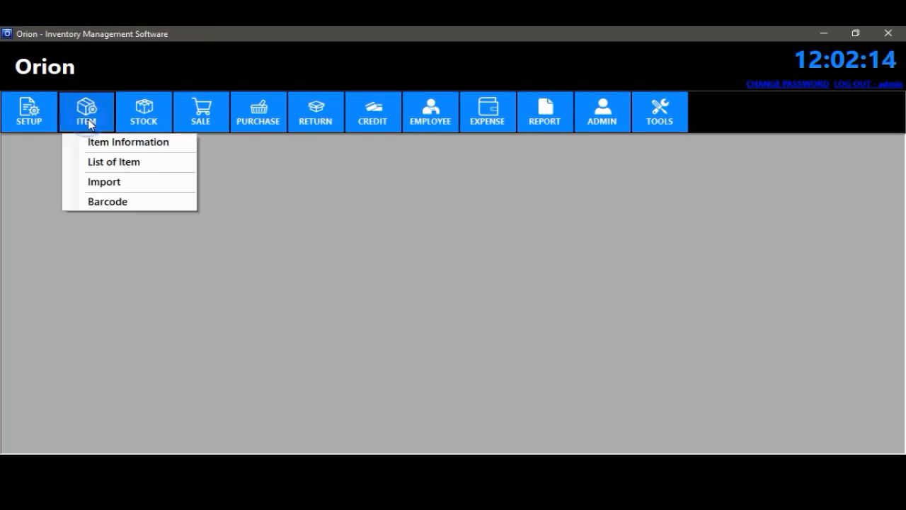
{"action": "left_click", "coordinate": [138, 167]}
{"action": "mouse_move", "coordinate": [841, 258]}
{"action": "left_mouse_down"}
{"action": "mouse_move", "coordinate": [842, 436]}
{"action": "mouse_move", "coordinate": [837, 244]}
{"action": "left_mouse_up"}
{"action": "left_click", "coordinate": [115, 218]}
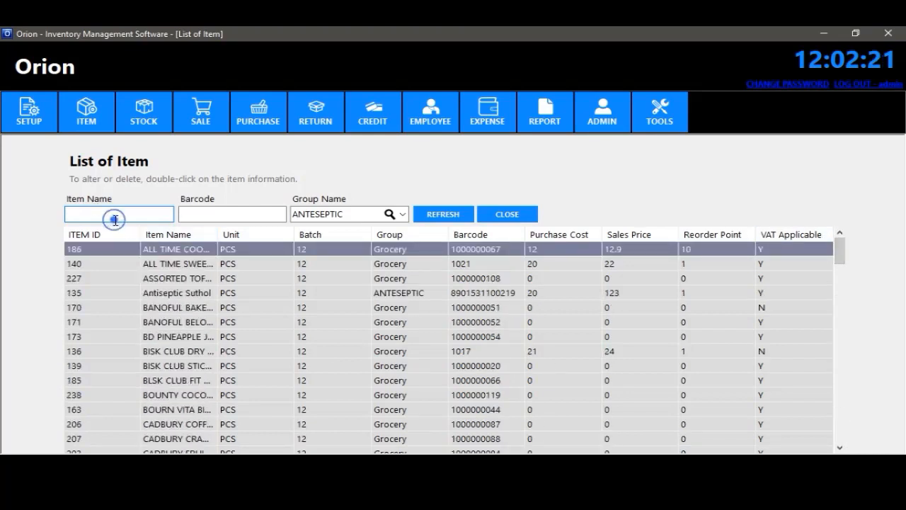
{"action": "type", "text": "free"}
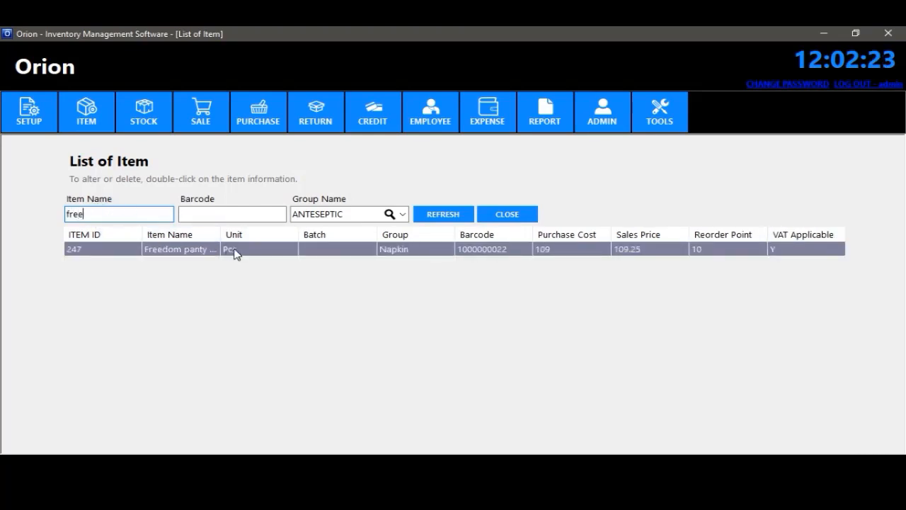
{"action": "double_click", "coordinate": [235, 251]}
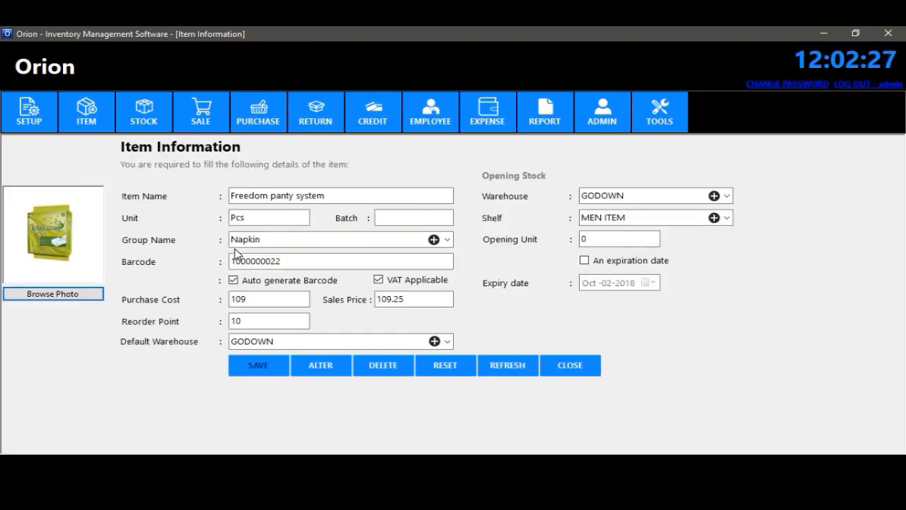
{"action": "left_click", "coordinate": [571, 365]}
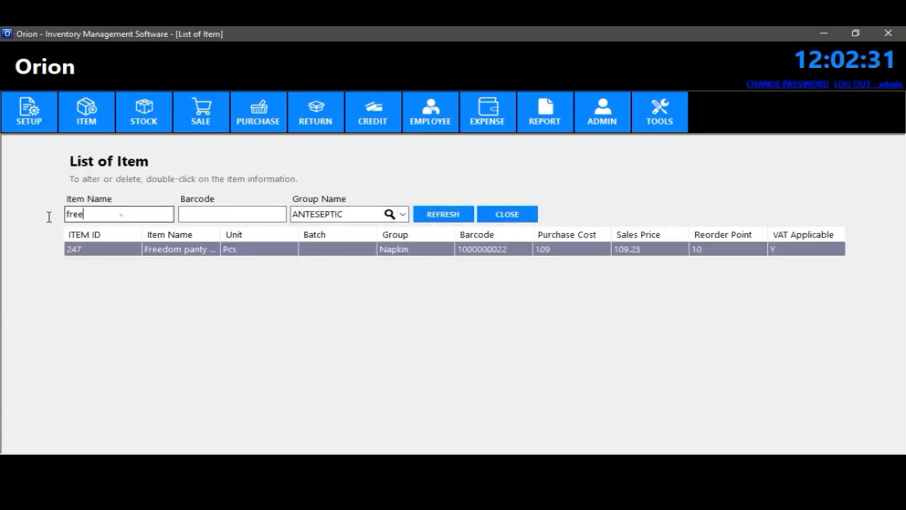
{"action": "left_click_drag", "start_coordinate": [65, 215], "coordinate": [107, 218]}
{"action": "key", "text": "BackSpace"}
{"action": "left_click", "coordinate": [507, 215]}
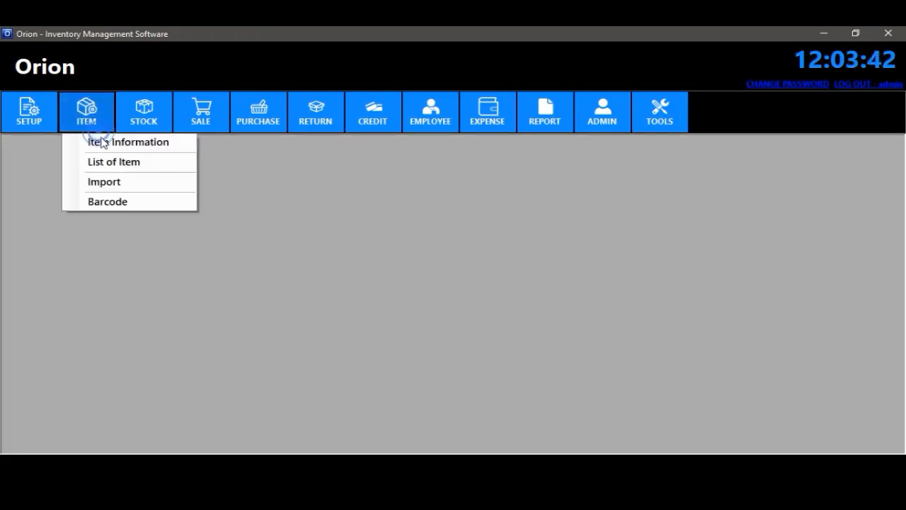
- Filter the item list by the Napkin group
{"action": "left_click", "coordinate": [116, 161]}
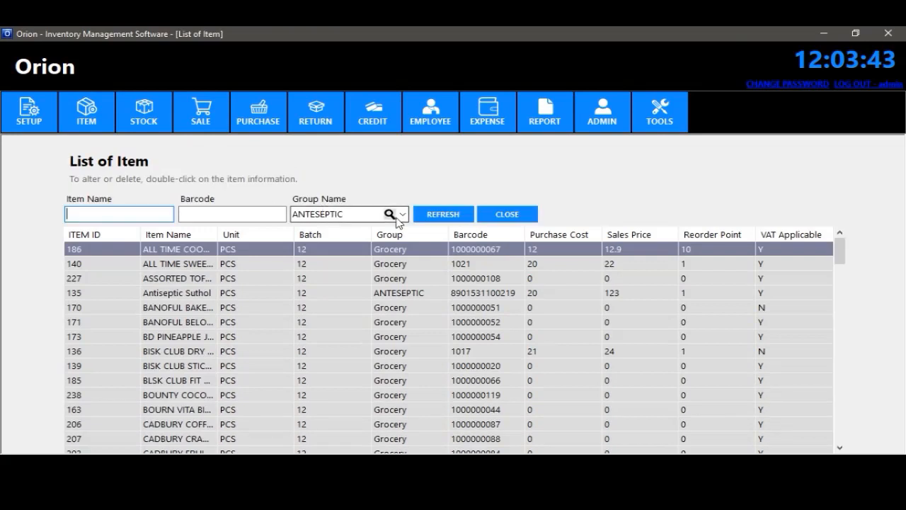
{"action": "left_click", "coordinate": [395, 214]}
{"action": "left_click", "coordinate": [402, 213]}
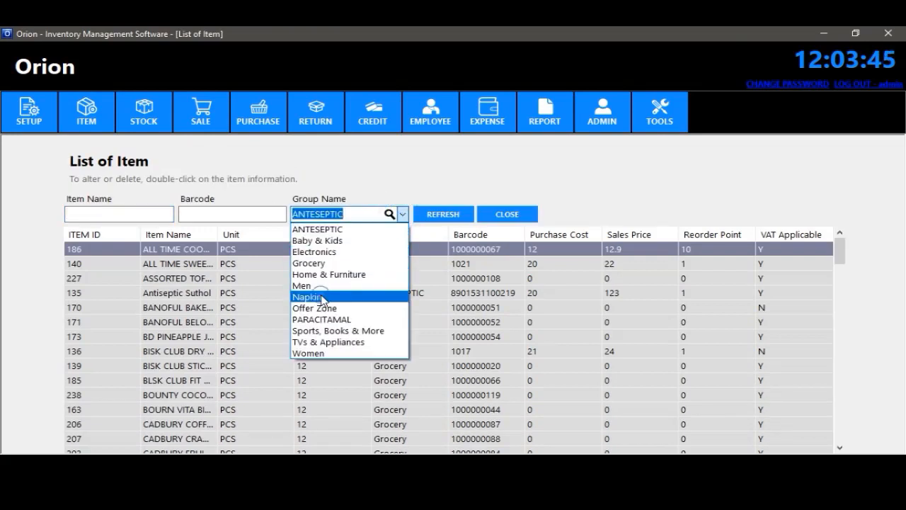
{"action": "left_click", "coordinate": [323, 297]}
{"action": "left_click", "coordinate": [390, 214]}
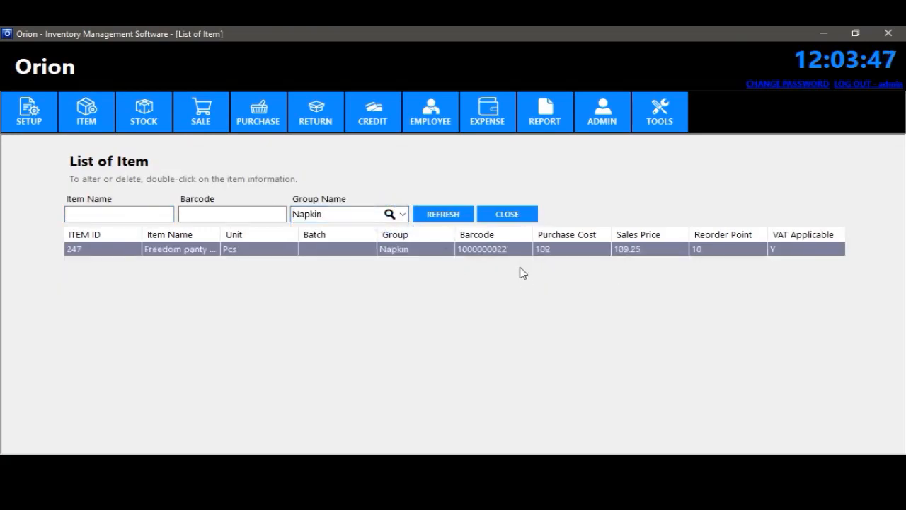
{"action": "left_click", "coordinate": [519, 214]}
- Search the item list by barcode 1021, then close it
{"action": "left_click", "coordinate": [94, 126]}
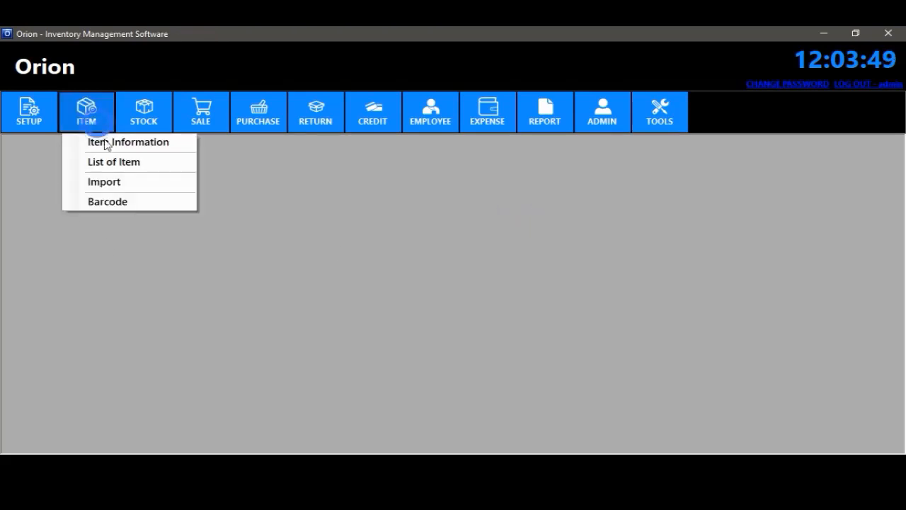
{"action": "left_click", "coordinate": [121, 166]}
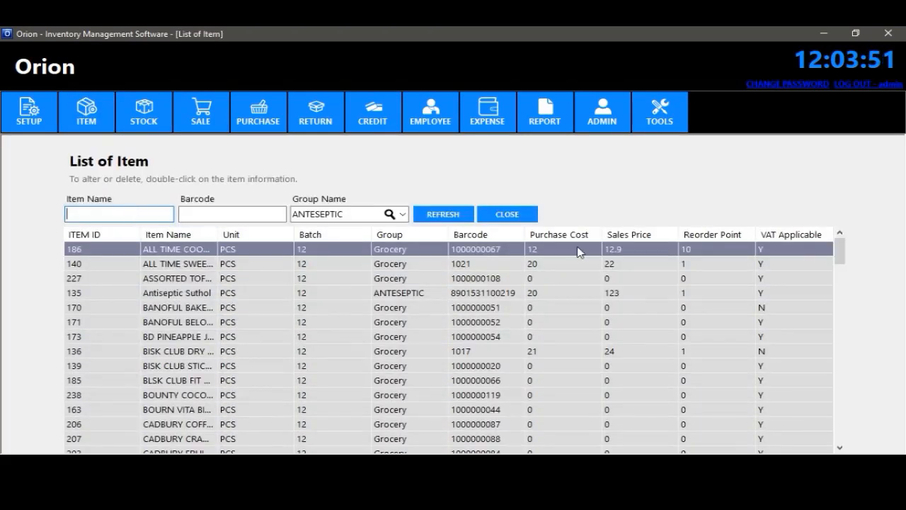
{"action": "left_click", "coordinate": [263, 213]}
{"action": "type", "text": "1"}
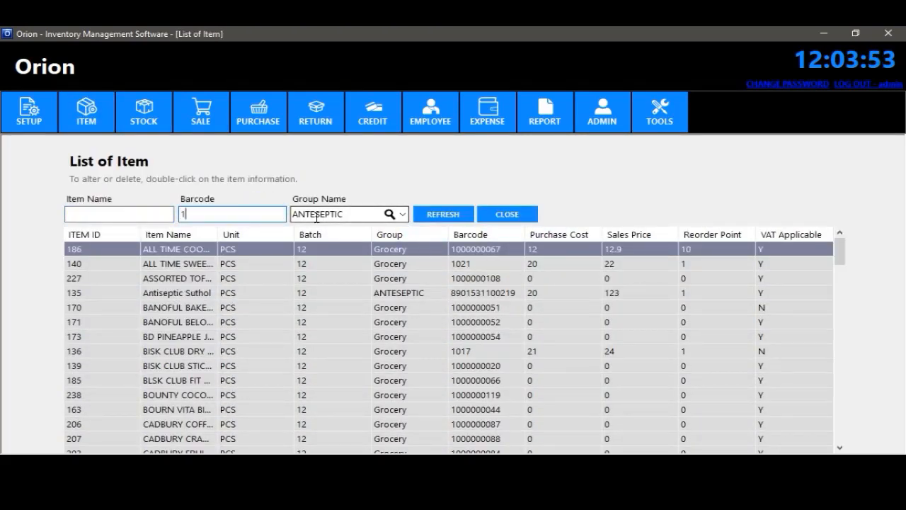
{"action": "type", "text": "021"}
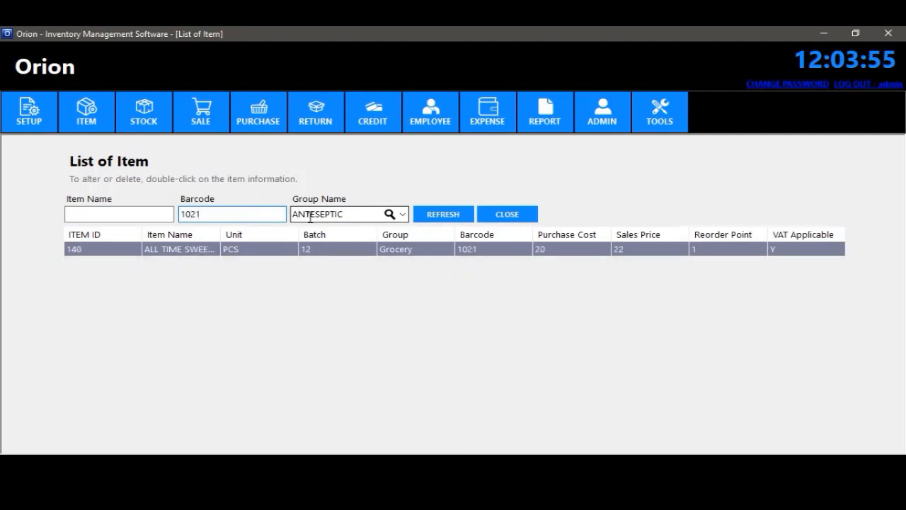
{"action": "left_click", "coordinate": [533, 212]}
{"action": "left_click", "coordinate": [91, 126]}
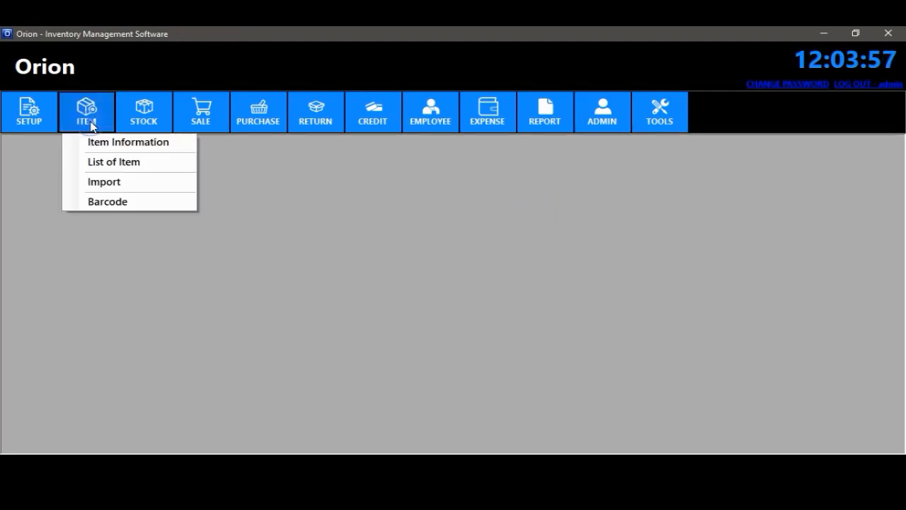
- Import the 10 products from OrionItemList.xlsx and confirm saving them
{"action": "left_click", "coordinate": [138, 184]}
{"action": "left_click", "coordinate": [268, 198]}
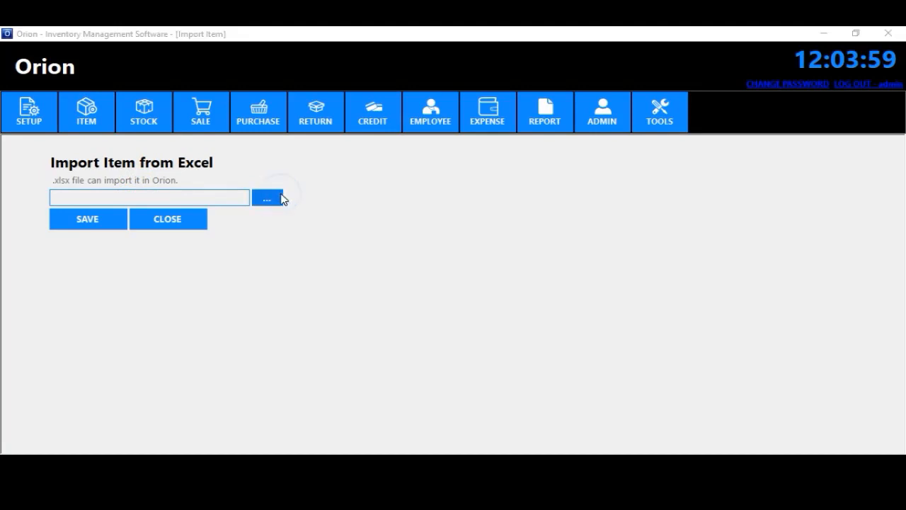
{"action": "left_click", "coordinate": [595, 213]}
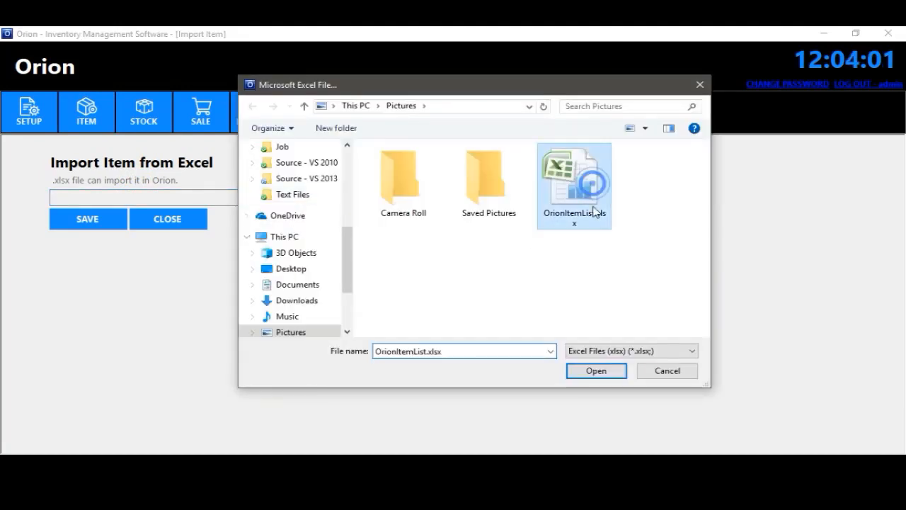
{"action": "left_click", "coordinate": [596, 370]}
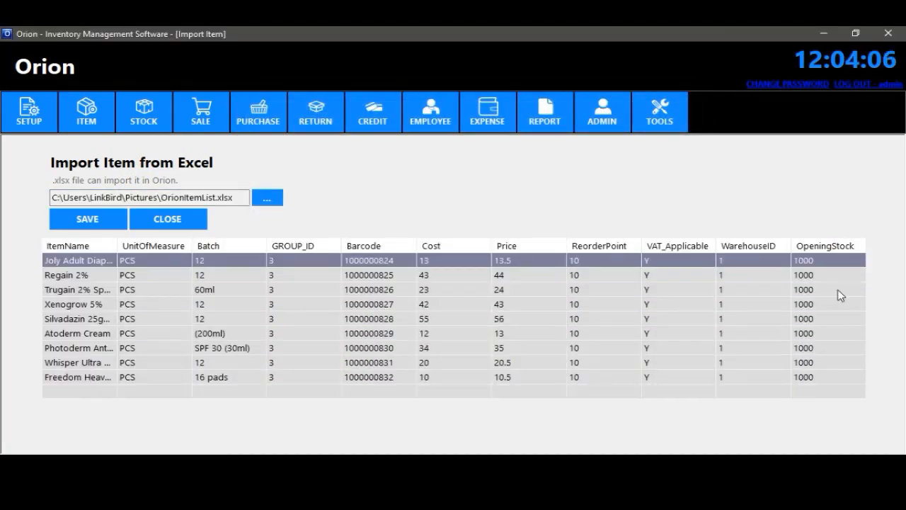
{"action": "left_click", "coordinate": [91, 220]}
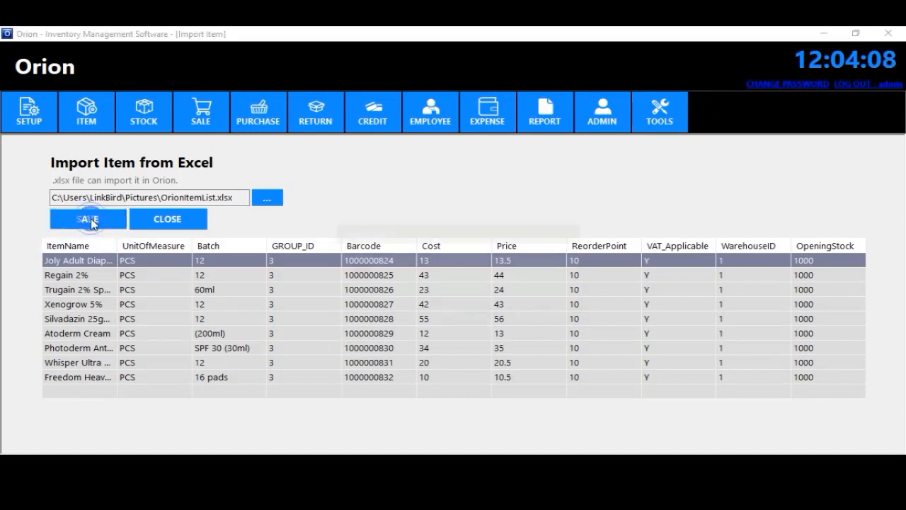
{"action": "left_click", "coordinate": [509, 313]}
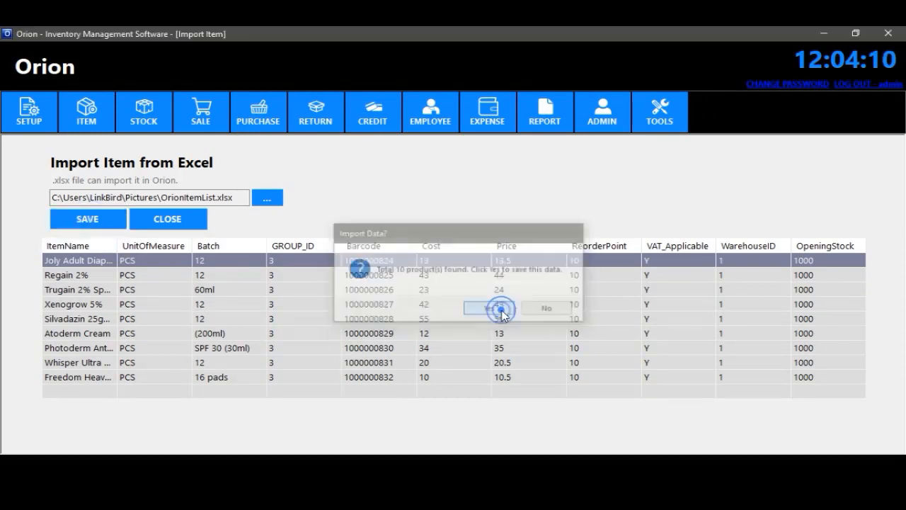
{"action": "left_click", "coordinate": [554, 286]}
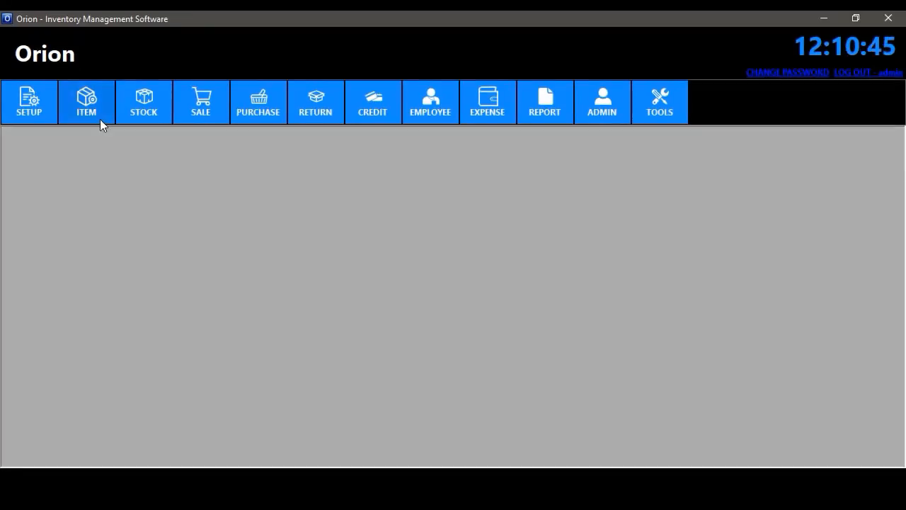
{"action": "left_click", "coordinate": [100, 120]}
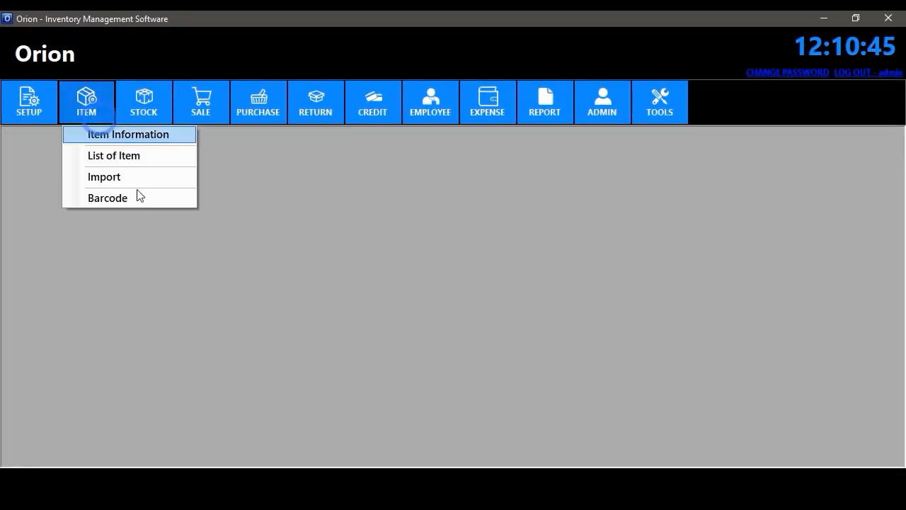
- Add 4 barcode labels for Freedom panty system, including the company name
{"action": "left_click", "coordinate": [142, 196]}
{"action": "left_click", "coordinate": [367, 218]}
{"action": "scroll", "coordinate": [299, 219], "scroll_direction": "down", "scroll_amount": 20}
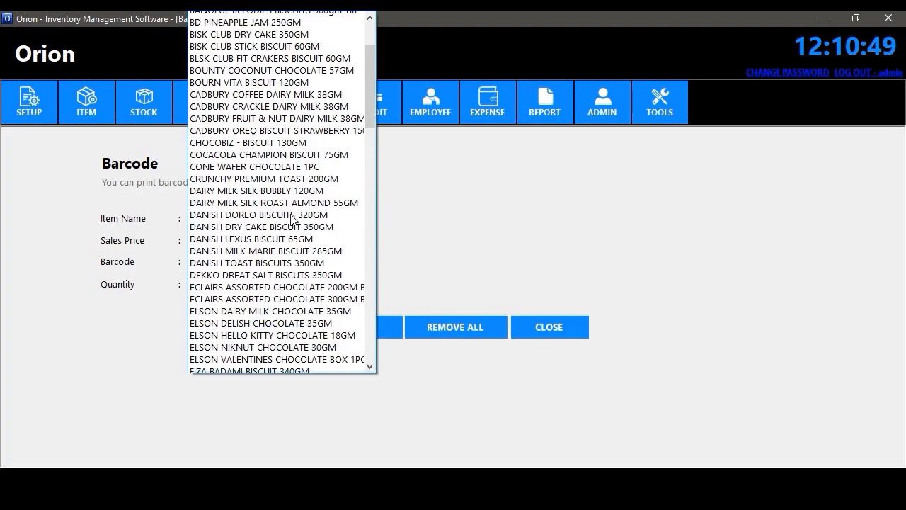
{"action": "key", "text": "Return"}
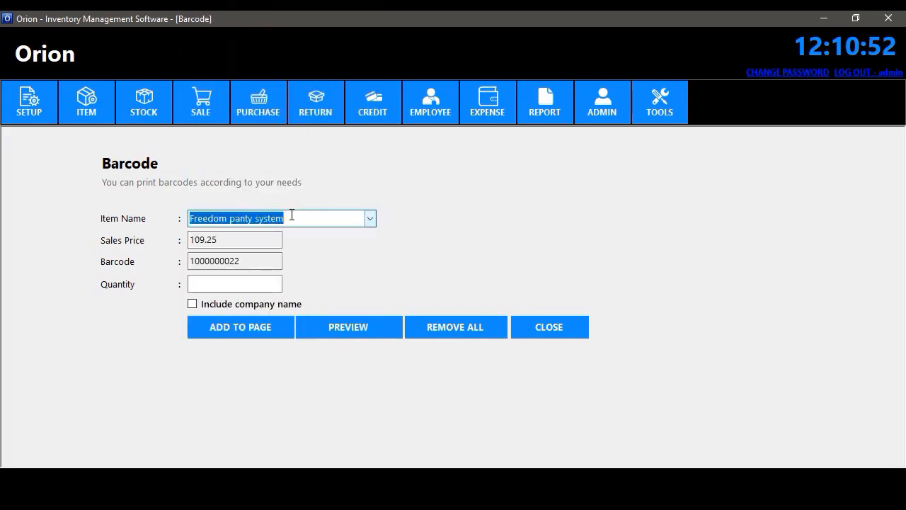
{"action": "left_click", "coordinate": [252, 282]}
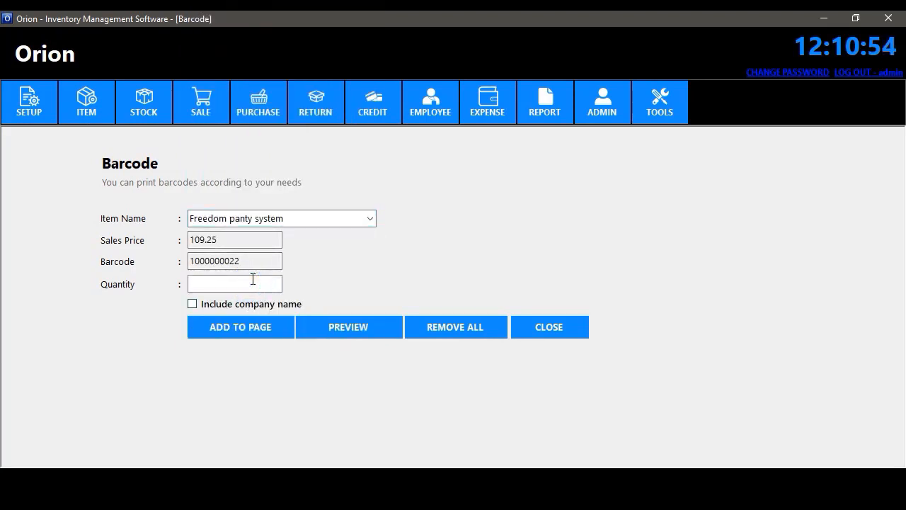
{"action": "left_click", "coordinate": [214, 306]}
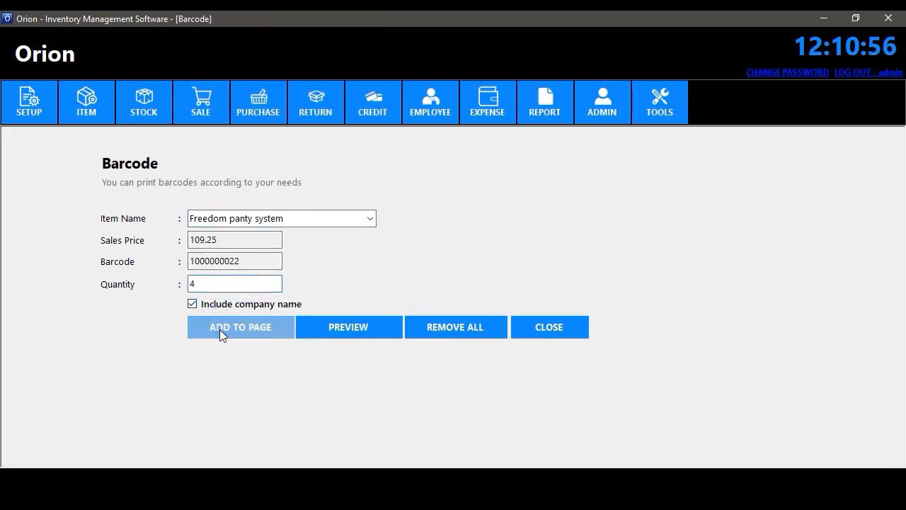
{"action": "left_click", "coordinate": [220, 330]}
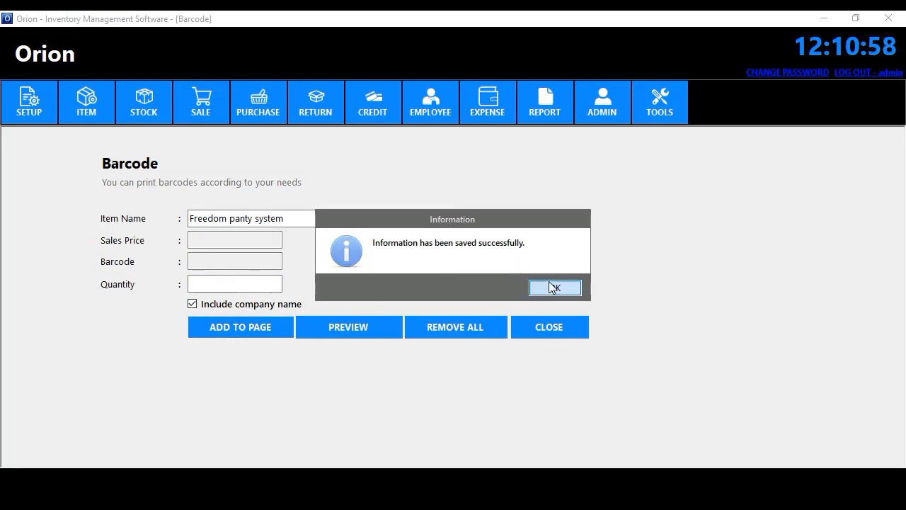
{"action": "left_click", "coordinate": [554, 287]}
- Add 10 barcode labels for BOURN VITA BISCUIT 120GM
{"action": "left_click", "coordinate": [368, 219]}
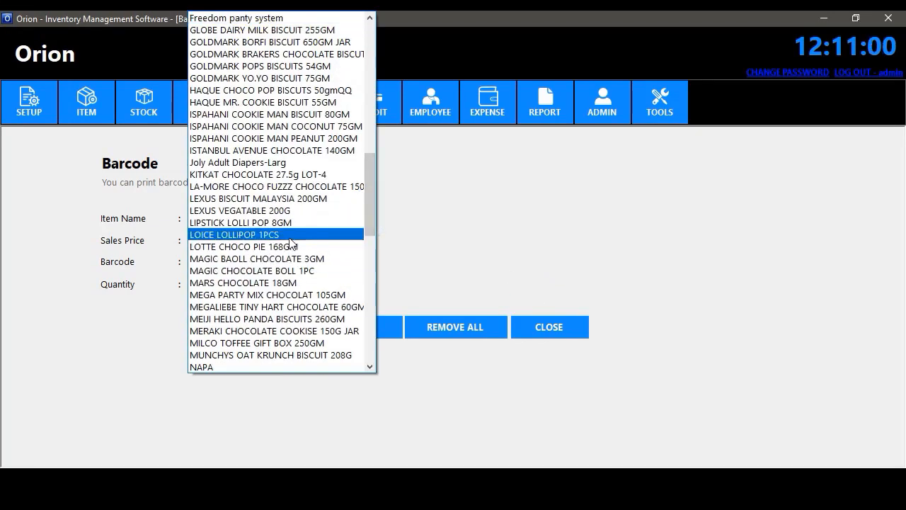
{"action": "left_click", "coordinate": [344, 234]}
{"action": "left_click", "coordinate": [226, 286]}
{"action": "left_click", "coordinate": [376, 222]}
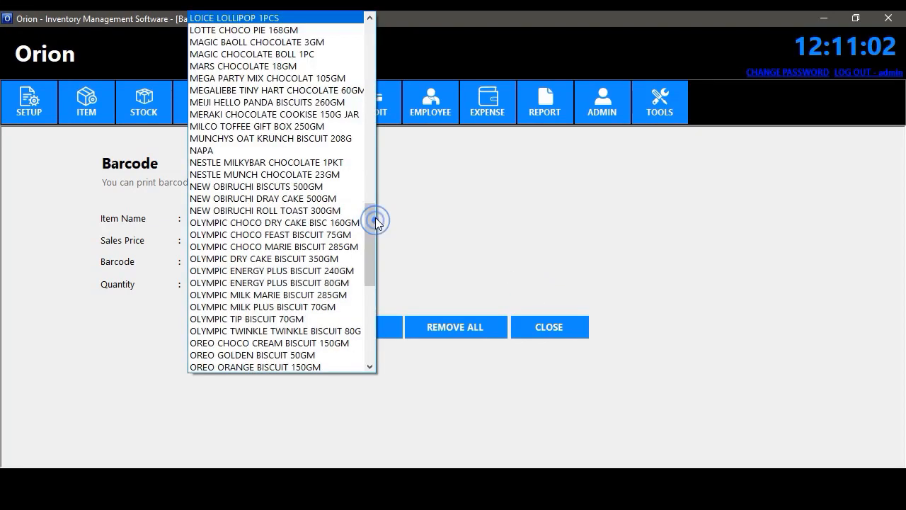
{"action": "left_click_drag", "start_coordinate": [371, 254], "coordinate": [367, 101]}
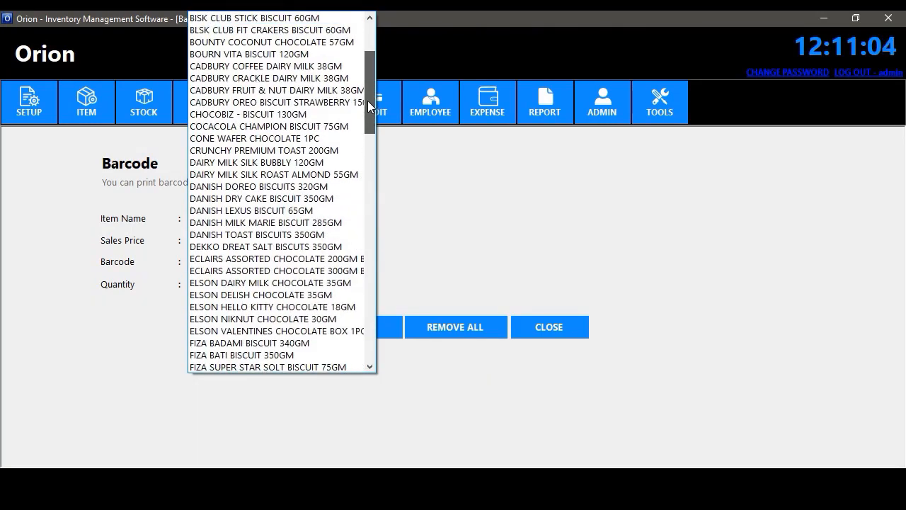
{"action": "left_click", "coordinate": [286, 54]}
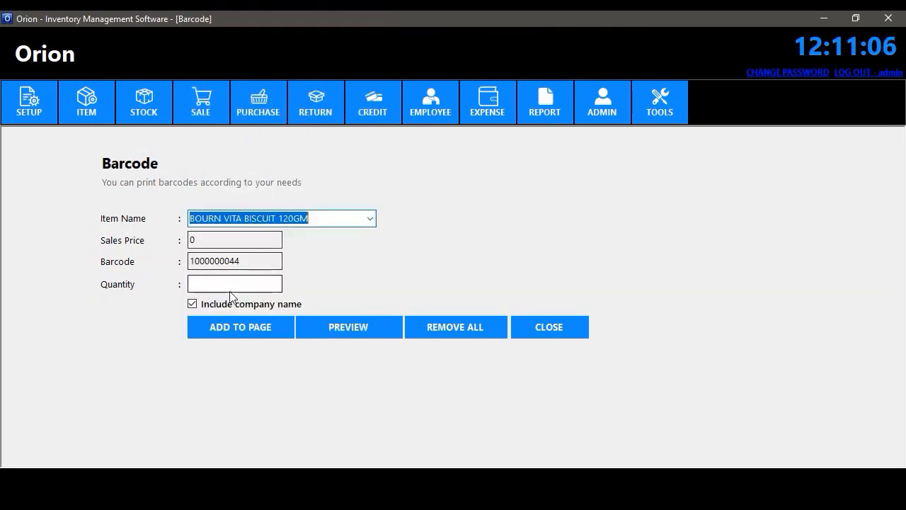
{"action": "left_click", "coordinate": [241, 286]}
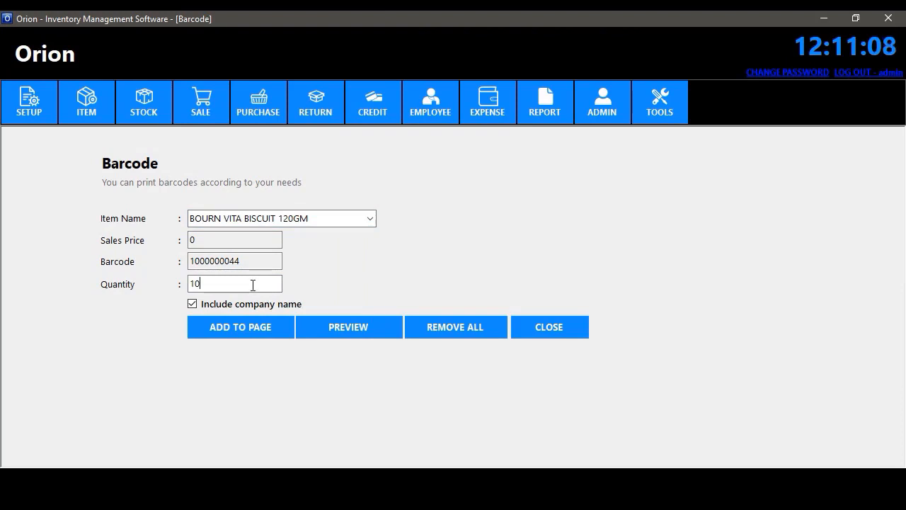
{"action": "left_click", "coordinate": [241, 319]}
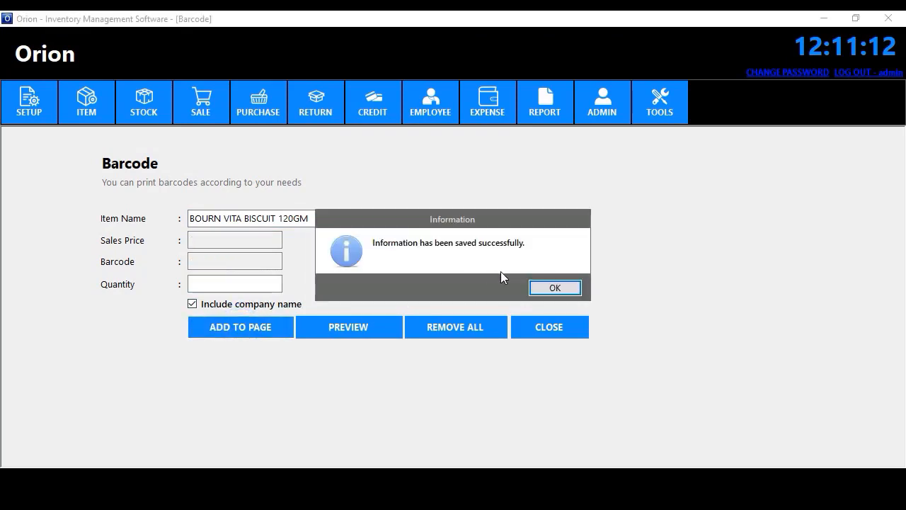
{"action": "left_click", "coordinate": [550, 283]}
- Preview the page of barcode labels, then close the preview
{"action": "left_click", "coordinate": [371, 327]}
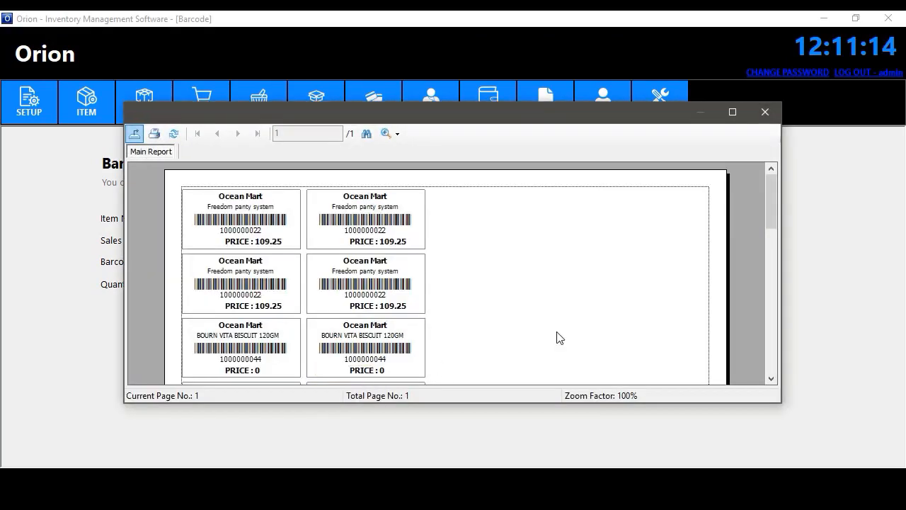
{"action": "left_click_drag", "start_coordinate": [769, 202], "coordinate": [758, 162]}
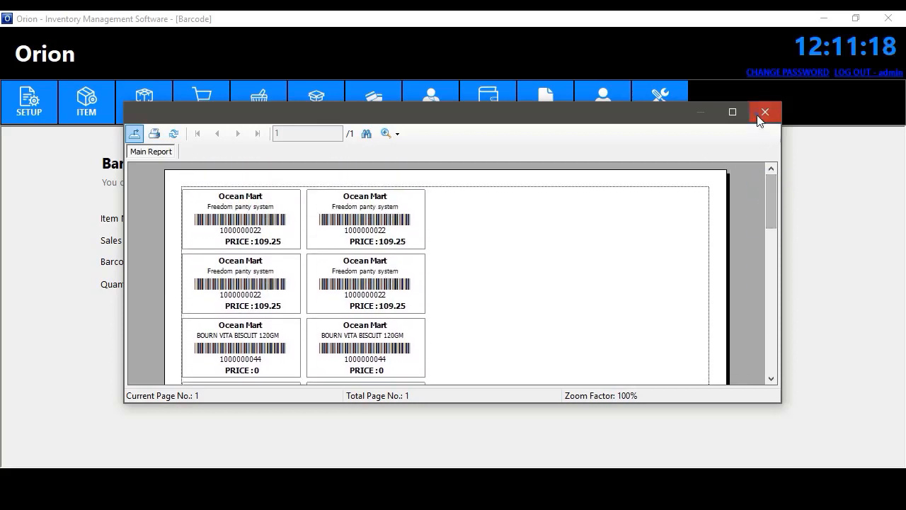
{"action": "left_click", "coordinate": [765, 112]}
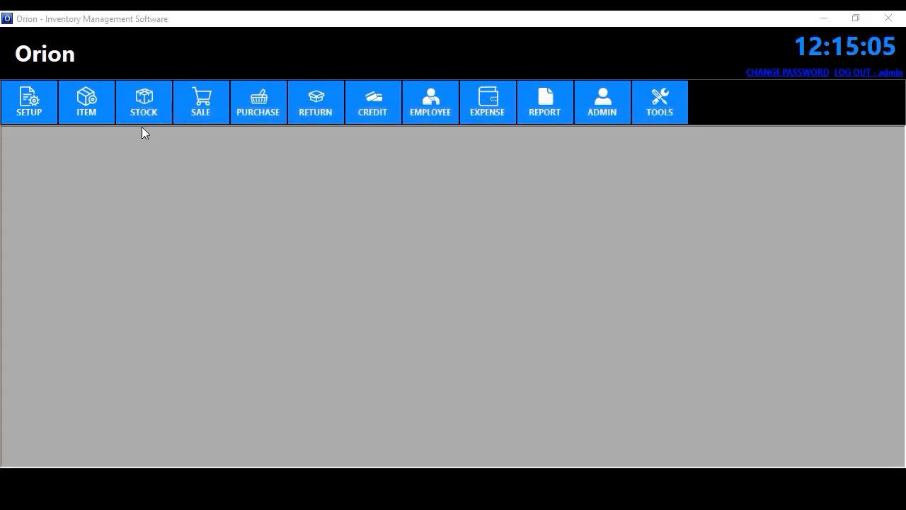
{"action": "left_click", "coordinate": [144, 114]}
{"action": "left_click", "coordinate": [151, 133]}
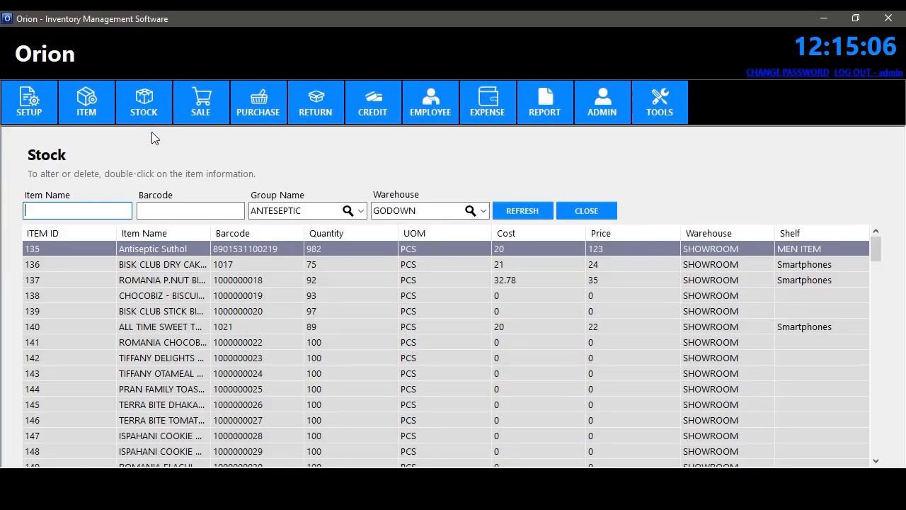
{"action": "left_click_drag", "start_coordinate": [882, 253], "coordinate": [870, 229]}
{"action": "left_click", "coordinate": [869, 373]}
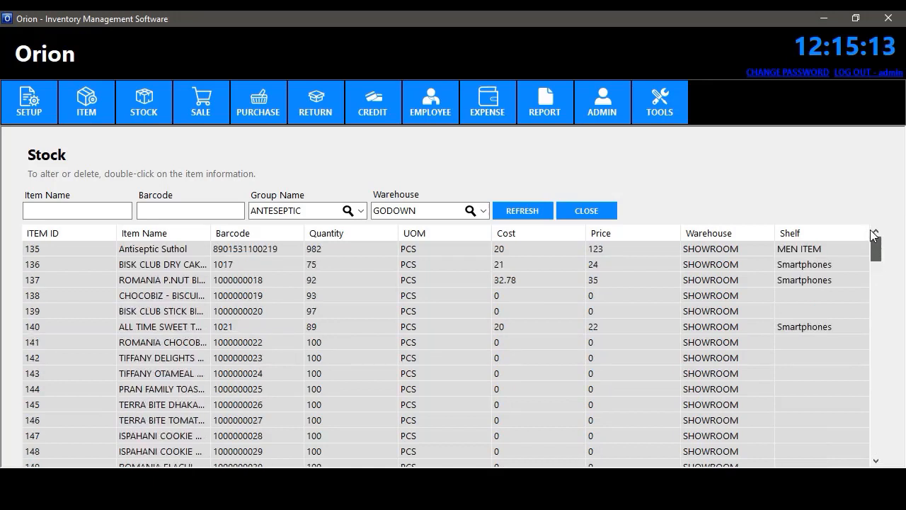
{"action": "left_click", "coordinate": [360, 210]}
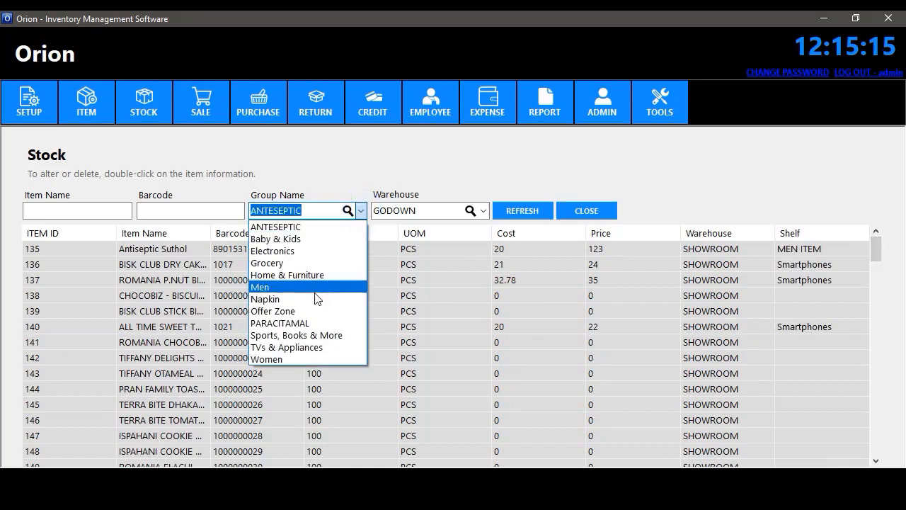
{"action": "left_click", "coordinate": [329, 227]}
{"action": "left_click", "coordinate": [347, 210]}
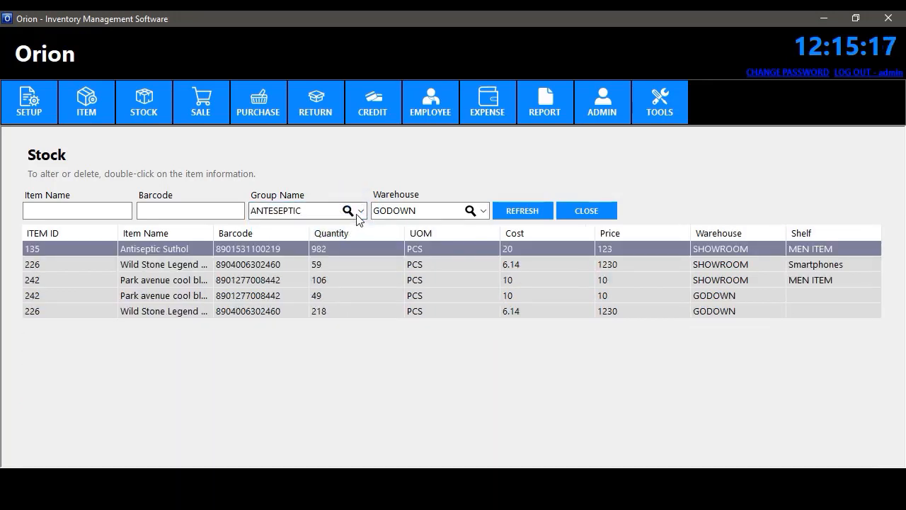
{"action": "left_click", "coordinate": [360, 210]}
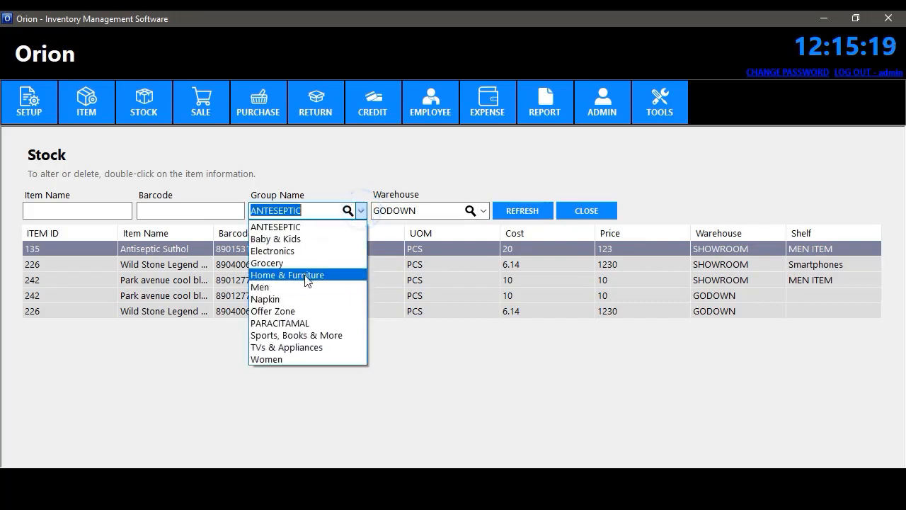
{"action": "left_click", "coordinate": [303, 264]}
{"action": "left_click", "coordinate": [347, 210]}
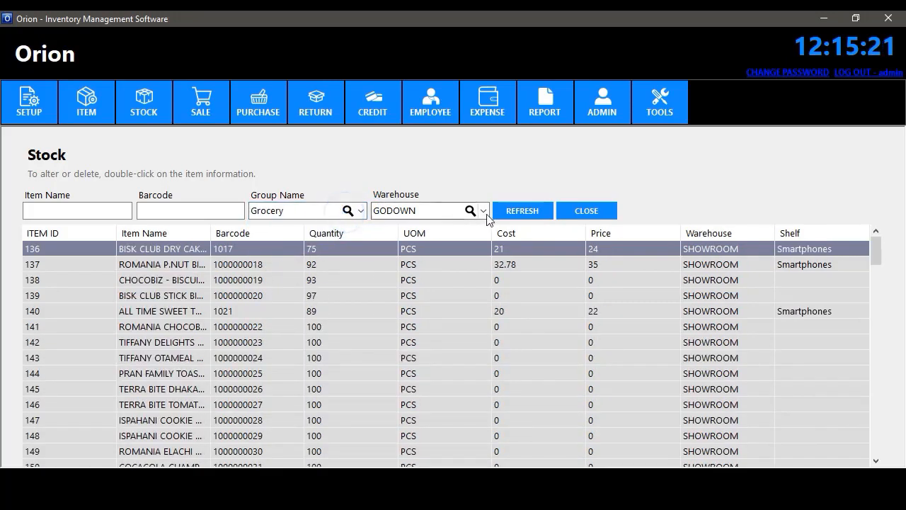
{"action": "left_click", "coordinate": [483, 210]}
{"action": "left_click", "coordinate": [430, 238]}
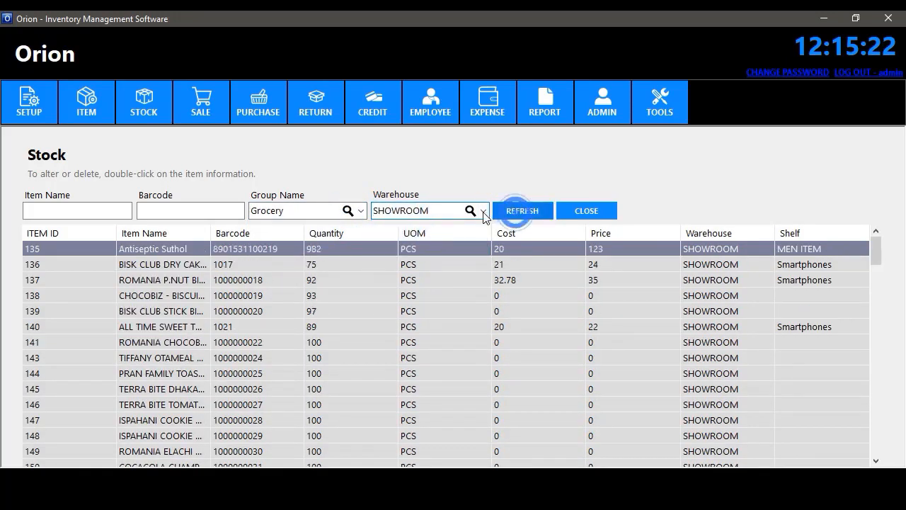
{"action": "left_click", "coordinate": [519, 211]}
{"action": "left_click", "coordinate": [471, 211]}
{"action": "left_click", "coordinate": [483, 210]}
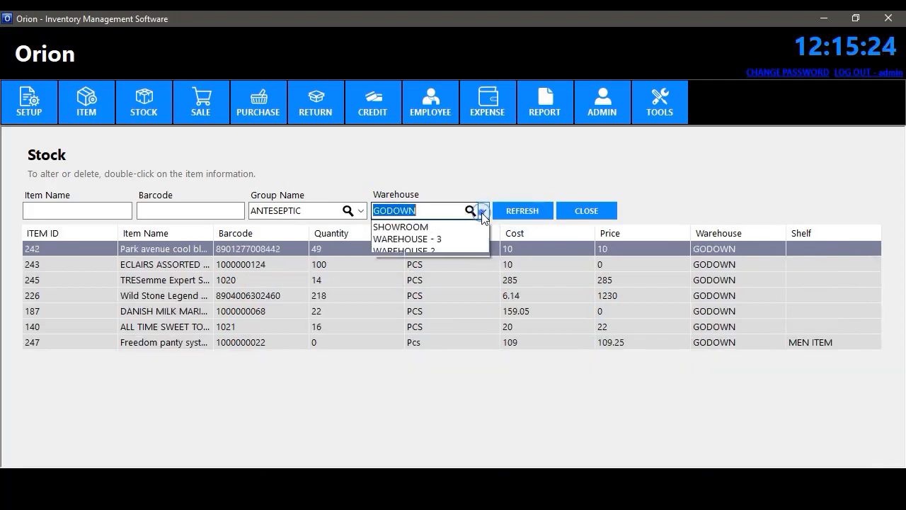
{"action": "left_click", "coordinate": [472, 236]}
{"action": "left_click", "coordinate": [471, 211]}
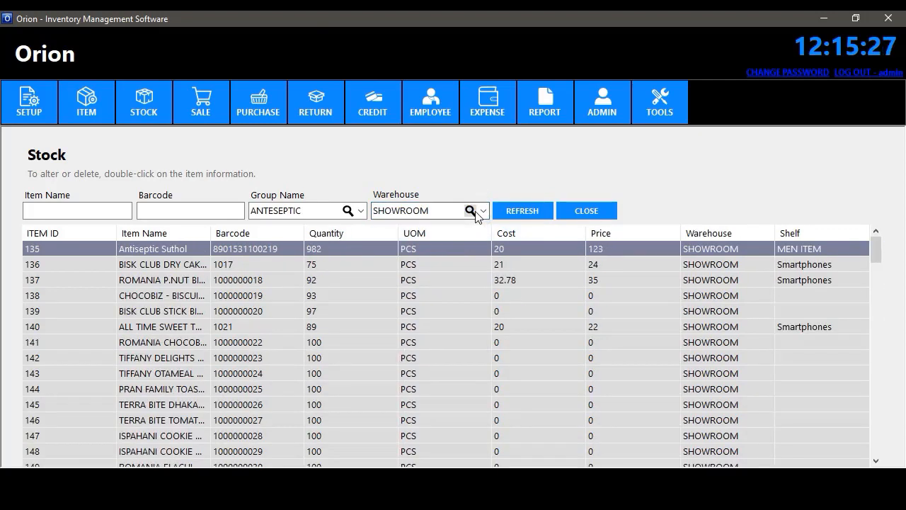
{"action": "left_click", "coordinate": [483, 211]}
{"action": "left_click", "coordinate": [446, 251]}
{"action": "left_click", "coordinate": [470, 210]}
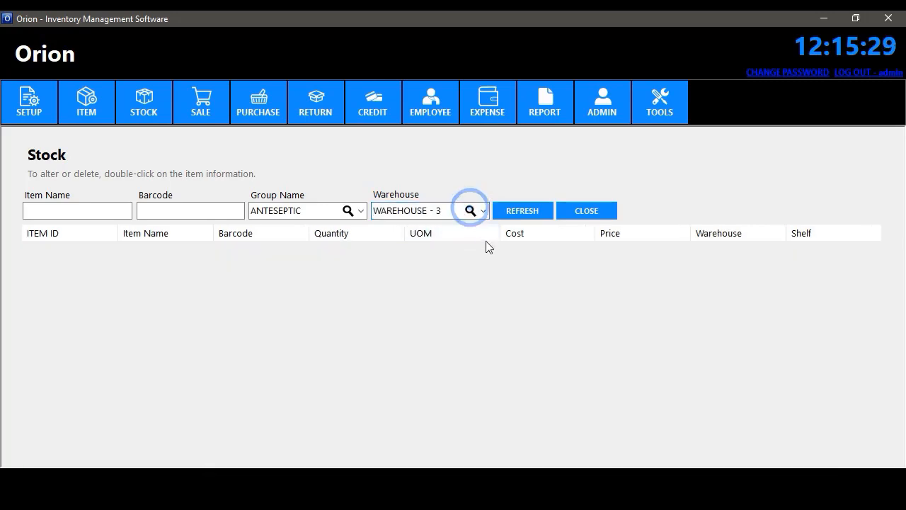
{"action": "left_click", "coordinate": [592, 211]}
{"action": "left_click", "coordinate": [146, 113]}
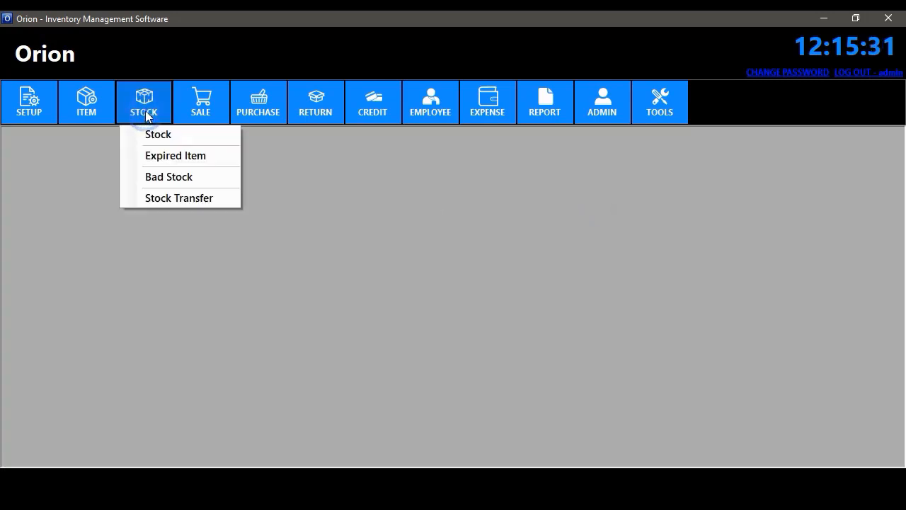
{"action": "left_click", "coordinate": [195, 155]}
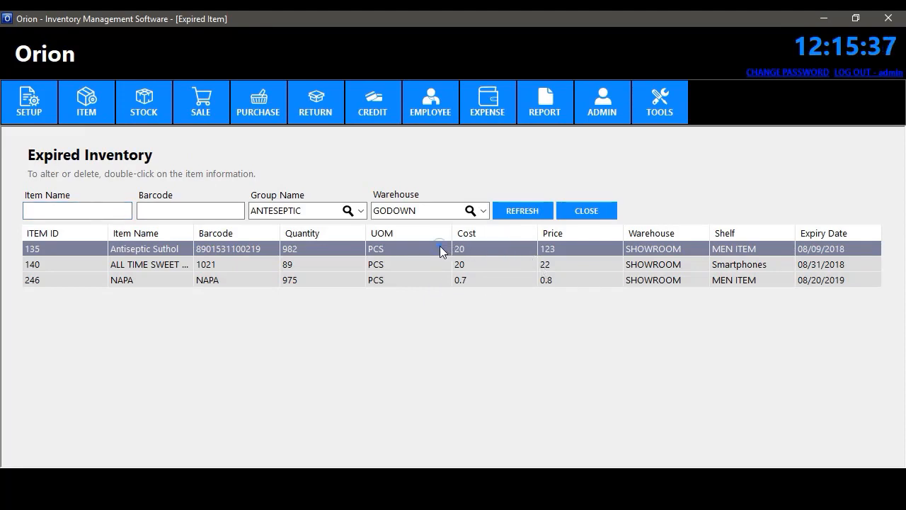
{"action": "left_click", "coordinate": [400, 265]}
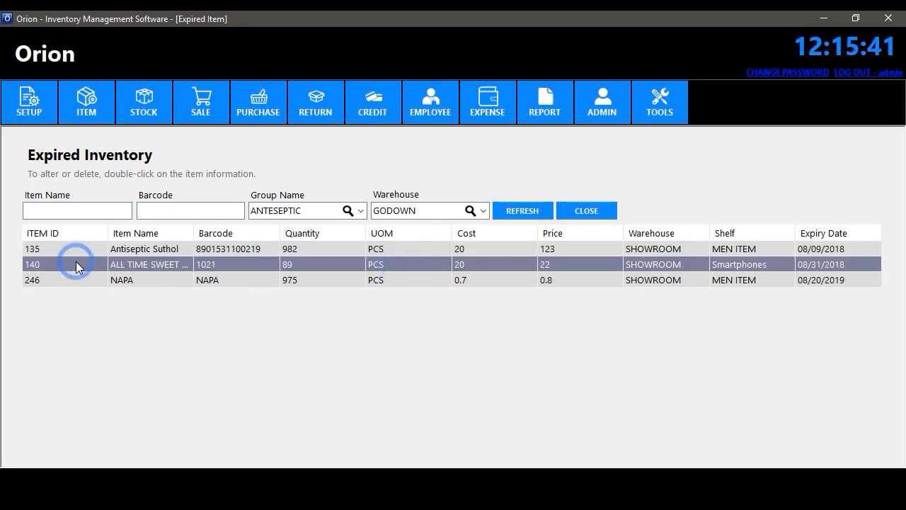
{"action": "double_click", "coordinate": [132, 263]}
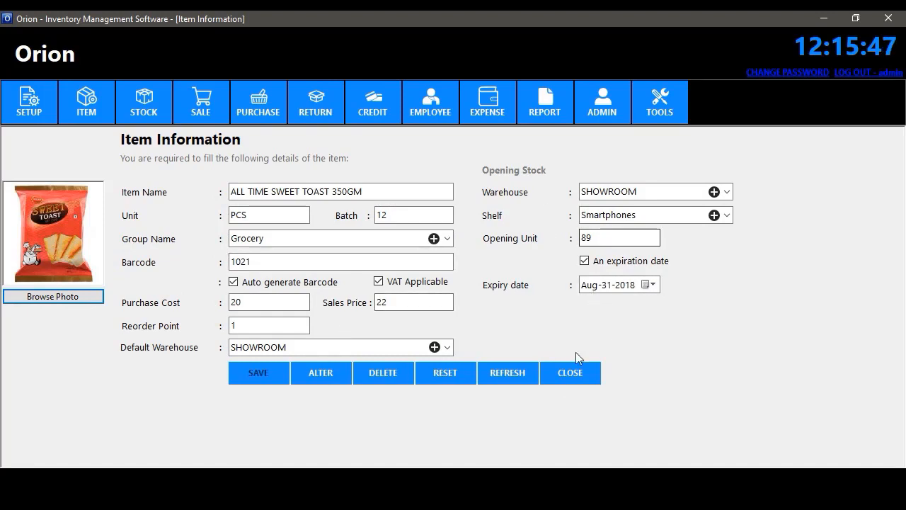
{"action": "left_click", "coordinate": [564, 373]}
{"action": "left_click", "coordinate": [586, 210]}
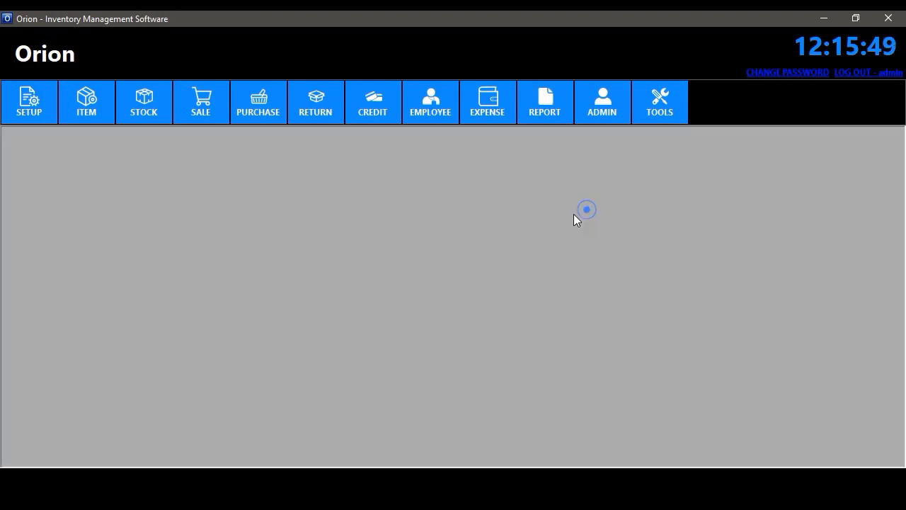
{"action": "left_click", "coordinate": [140, 117]}
{"action": "left_click", "coordinate": [188, 177]}
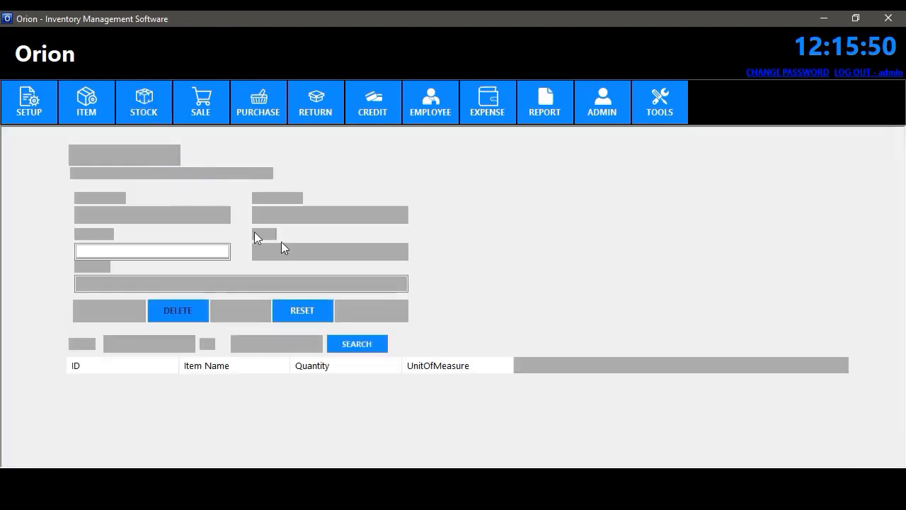
{"action": "left_click", "coordinate": [375, 310]}
{"action": "left_click", "coordinate": [147, 106]}
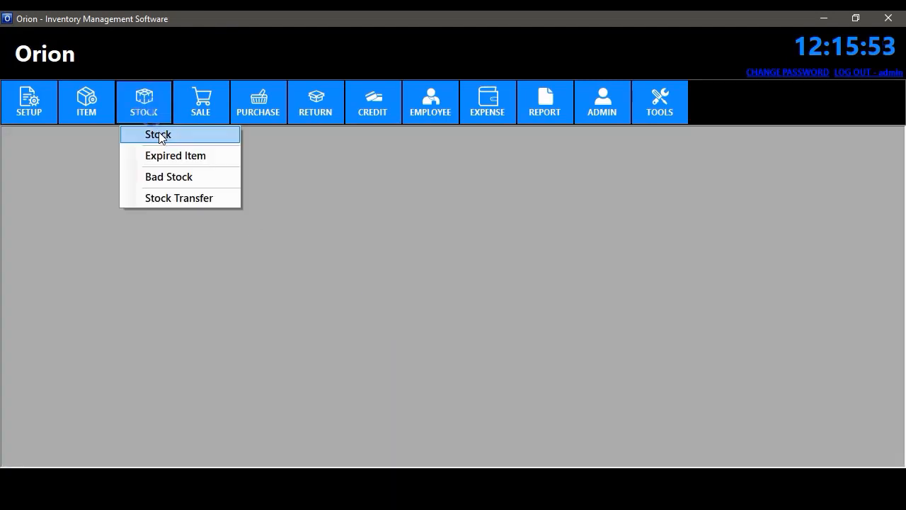
{"action": "left_click", "coordinate": [159, 133]}
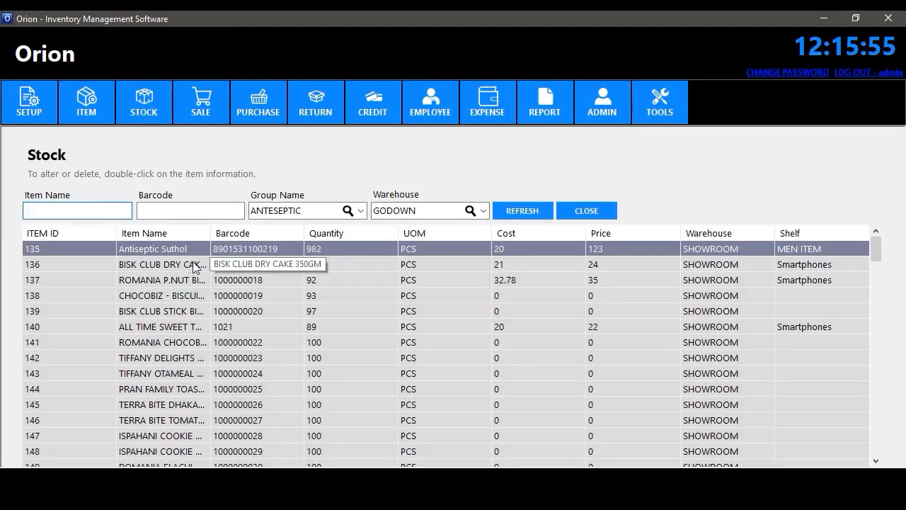
{"action": "double_click", "coordinate": [192, 261]}
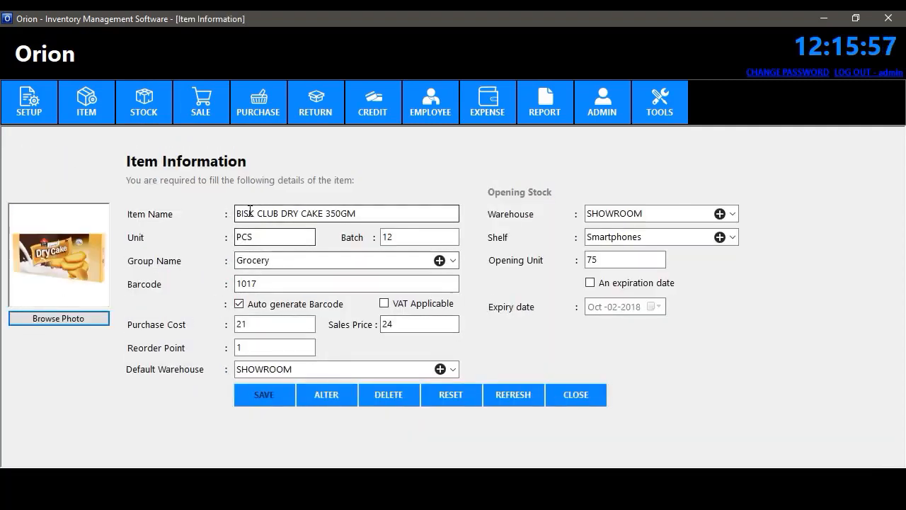
{"action": "left_click_drag", "start_coordinate": [257, 212], "coordinate": [202, 211]}
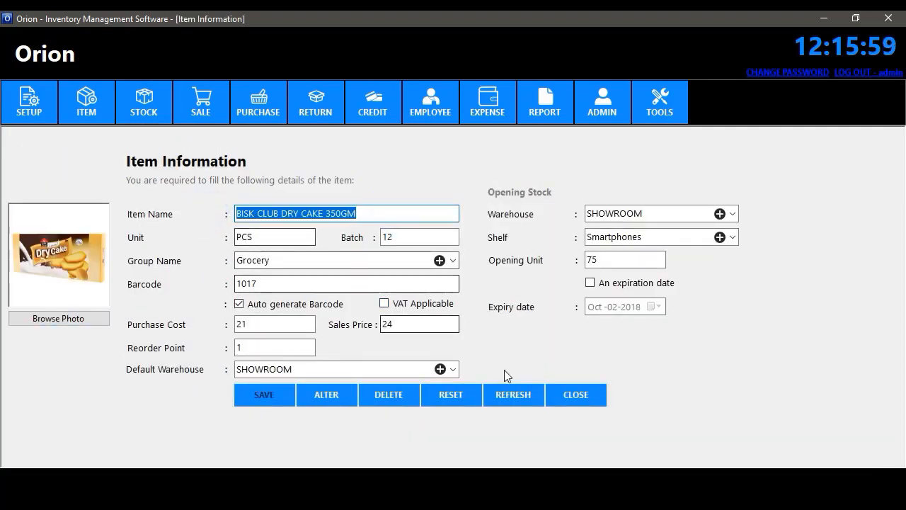
{"action": "left_click", "coordinate": [567, 398]}
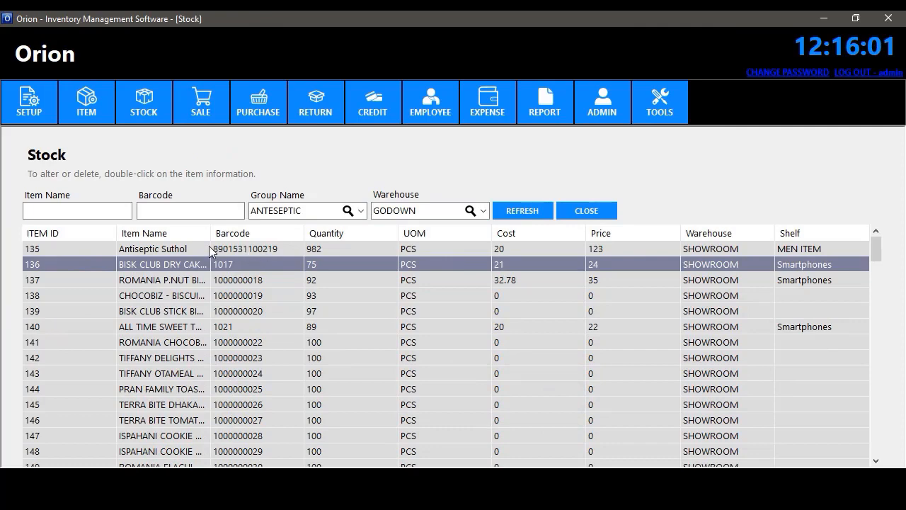
{"action": "left_click", "coordinate": [210, 251]}
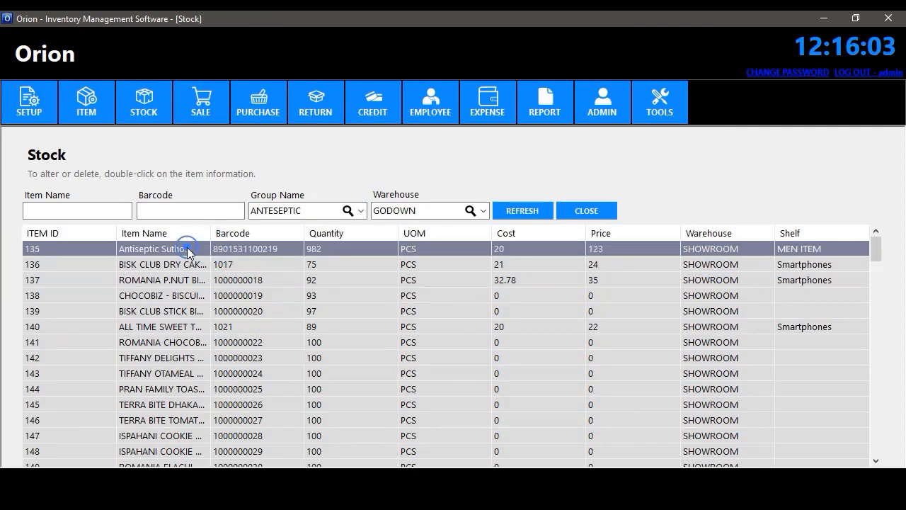
{"action": "double_click", "coordinate": [188, 250]}
{"action": "left_click_drag", "start_coordinate": [305, 192], "coordinate": [229, 193]}
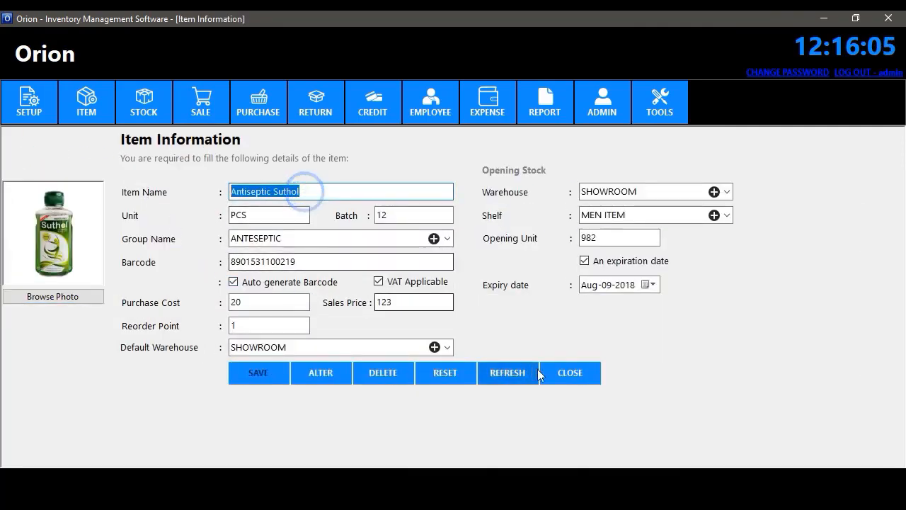
{"action": "left_click", "coordinate": [570, 371]}
{"action": "left_click", "coordinate": [586, 215]}
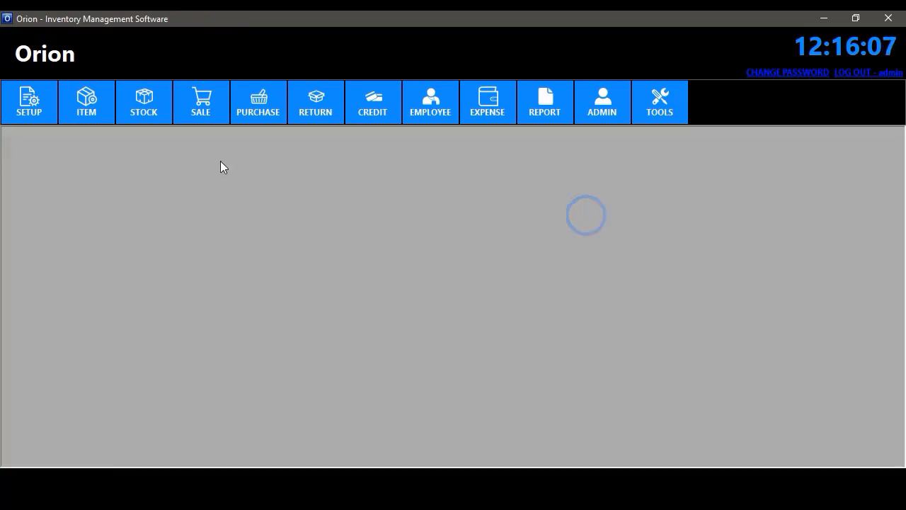
- Enter 82 Antiseptic Suthol as bad stock, checking current quantities in the Stock list
{"action": "left_click", "coordinate": [144, 103]}
{"action": "left_click", "coordinate": [173, 177]}
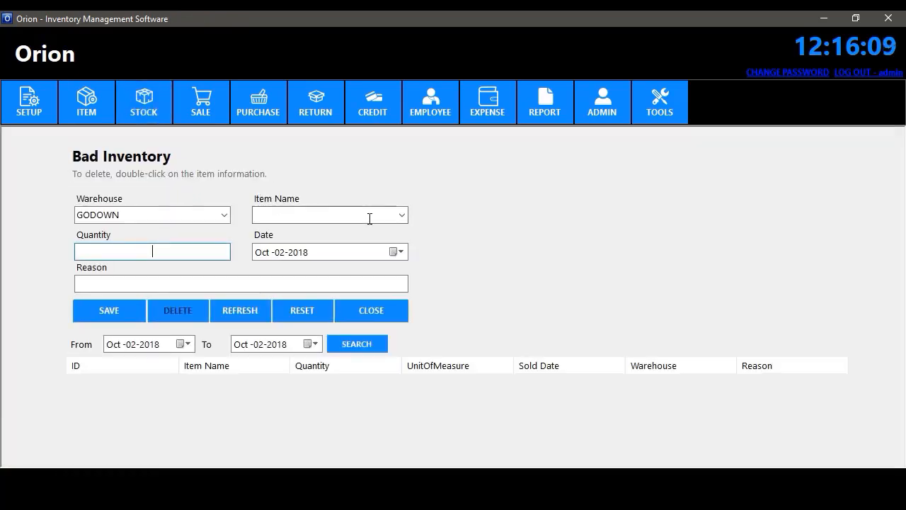
{"action": "left_click", "coordinate": [402, 215]}
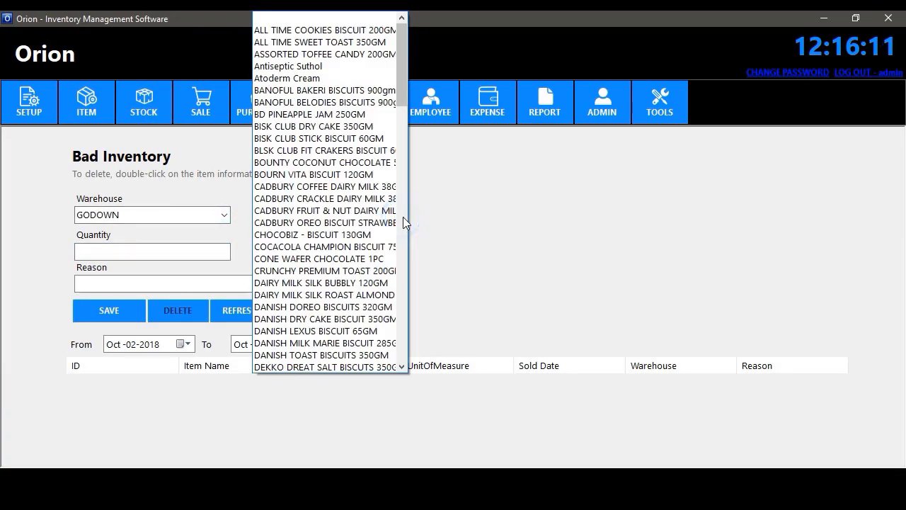
{"action": "left_click", "coordinate": [403, 217]}
{"action": "left_click", "coordinate": [400, 217]}
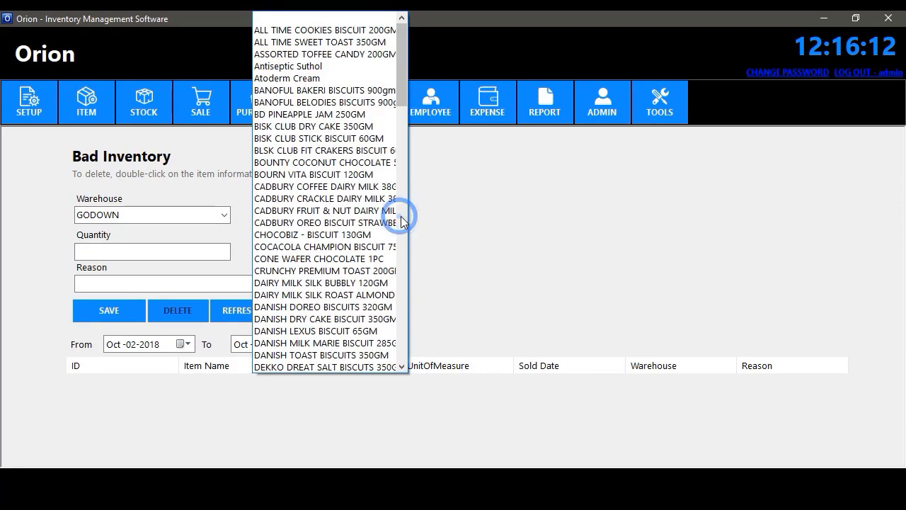
{"action": "left_click", "coordinate": [353, 65]}
{"action": "left_click", "coordinate": [202, 252]}
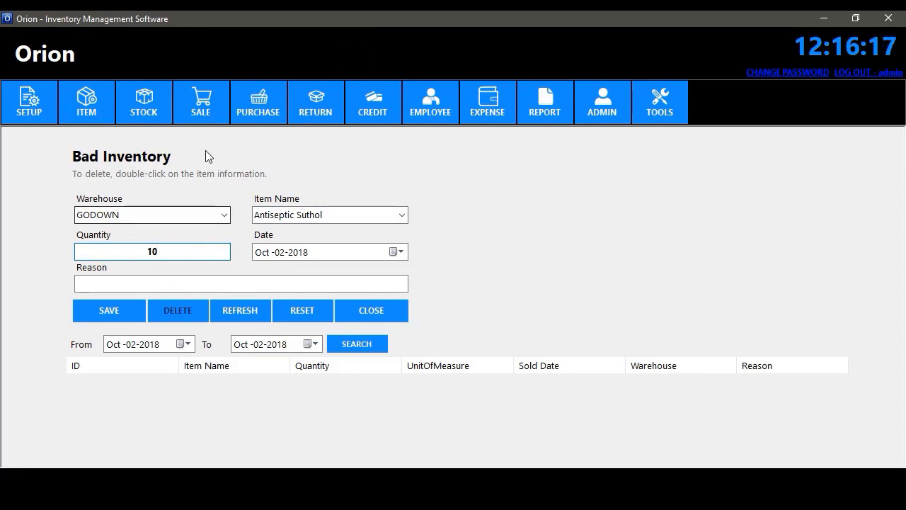
{"action": "left_click", "coordinate": [166, 117]}
{"action": "left_click", "coordinate": [171, 143]}
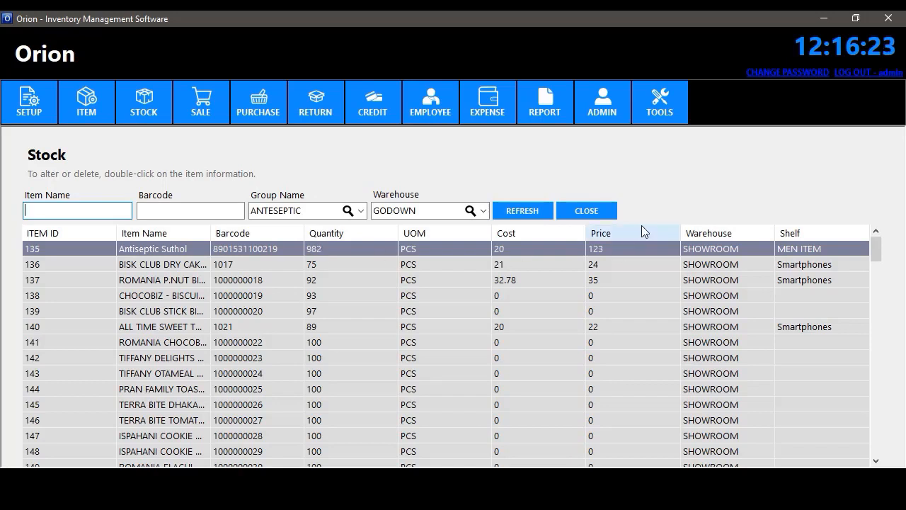
{"action": "left_click", "coordinate": [586, 210]}
- Set the warehouse to SHOWROOM, add a reason, save the record and recheck the Stock list
{"action": "left_click", "coordinate": [224, 214]}
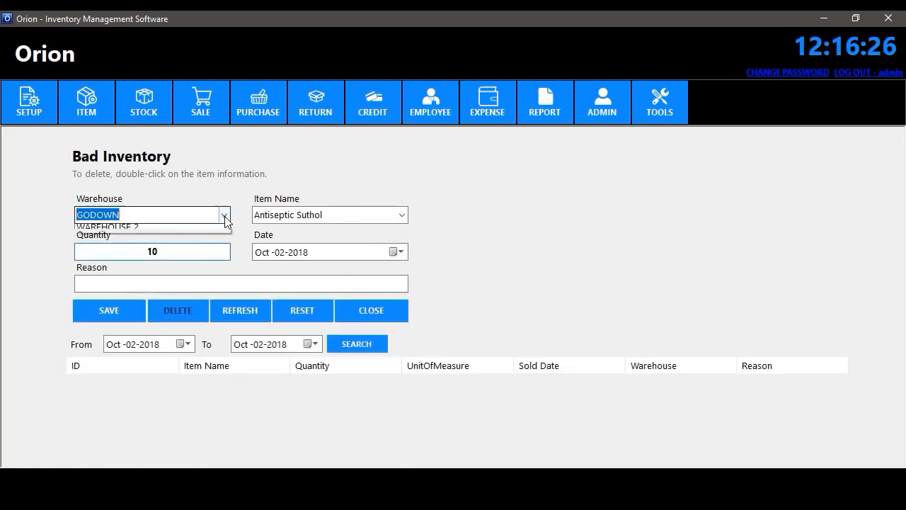
{"action": "left_click", "coordinate": [151, 241]}
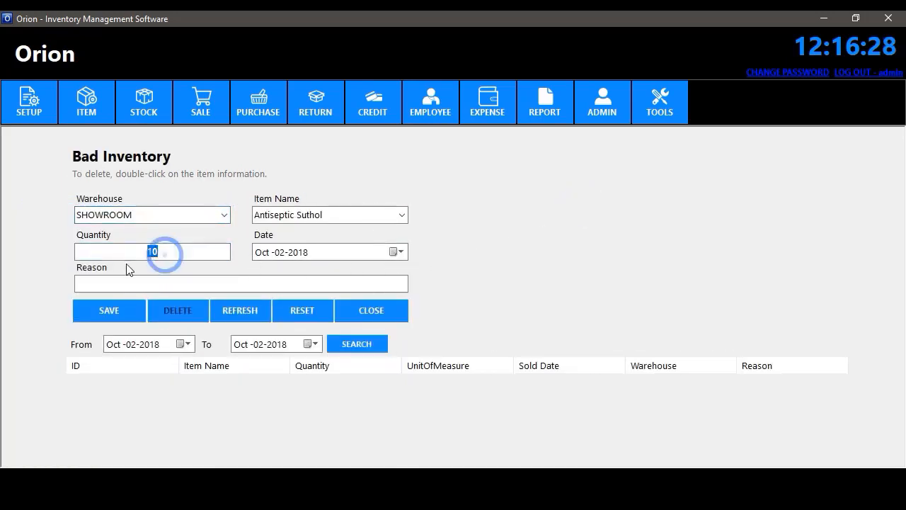
{"action": "left_click", "coordinate": [195, 283]}
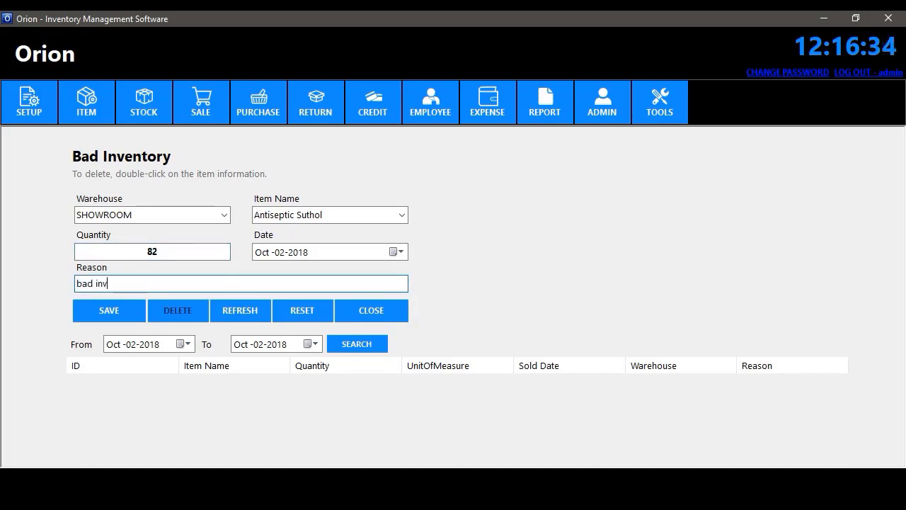
{"action": "left_click", "coordinate": [120, 314]}
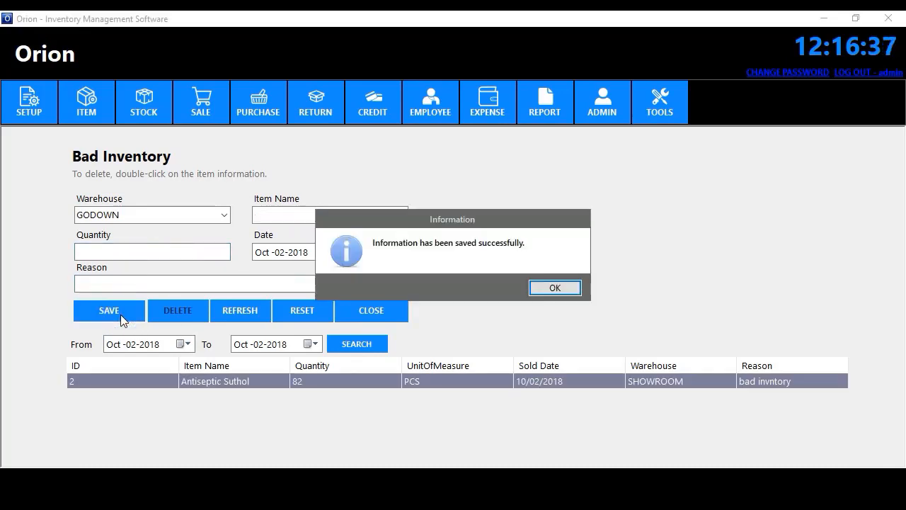
{"action": "left_click", "coordinate": [552, 284]}
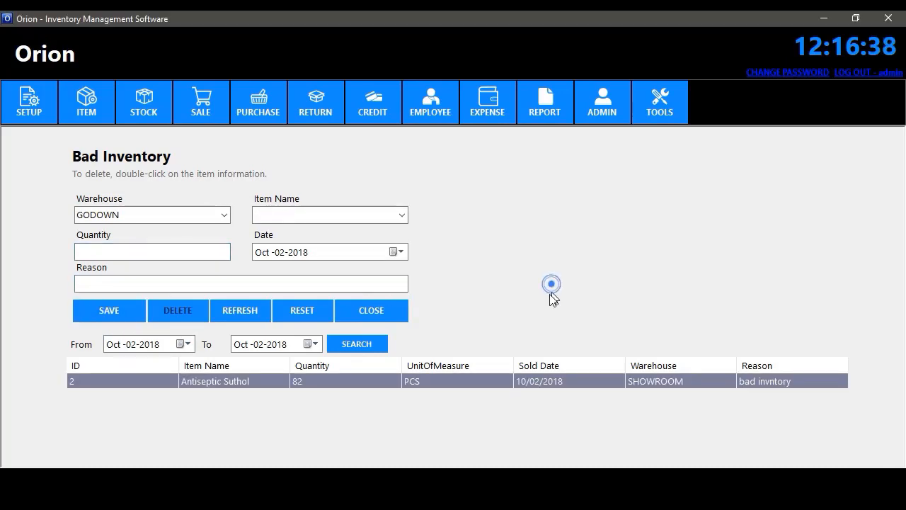
{"action": "left_click", "coordinate": [371, 313]}
{"action": "left_click", "coordinate": [146, 120]}
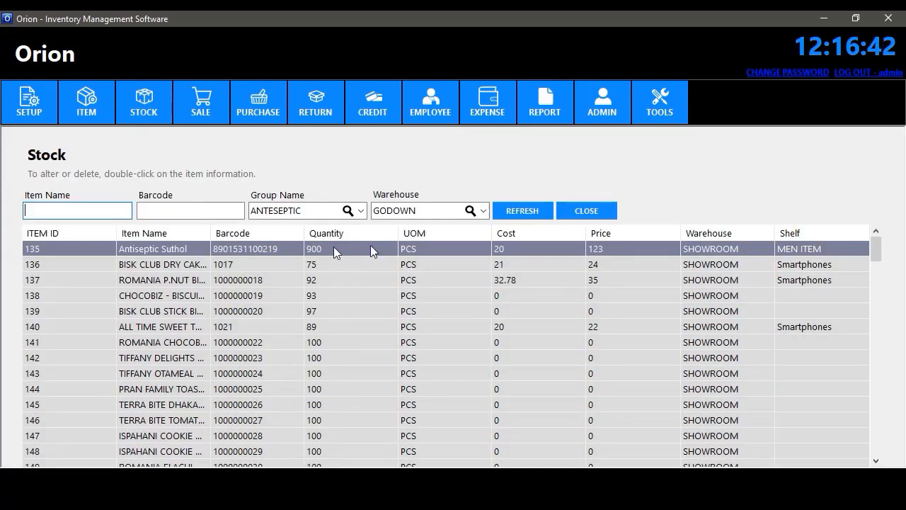
{"action": "left_click", "coordinate": [586, 210]}
{"action": "left_click", "coordinate": [143, 113]}
- Set up a transfer of Antiseptic Suthol from SHOWROOM to GODOWN
{"action": "left_click", "coordinate": [188, 198]}
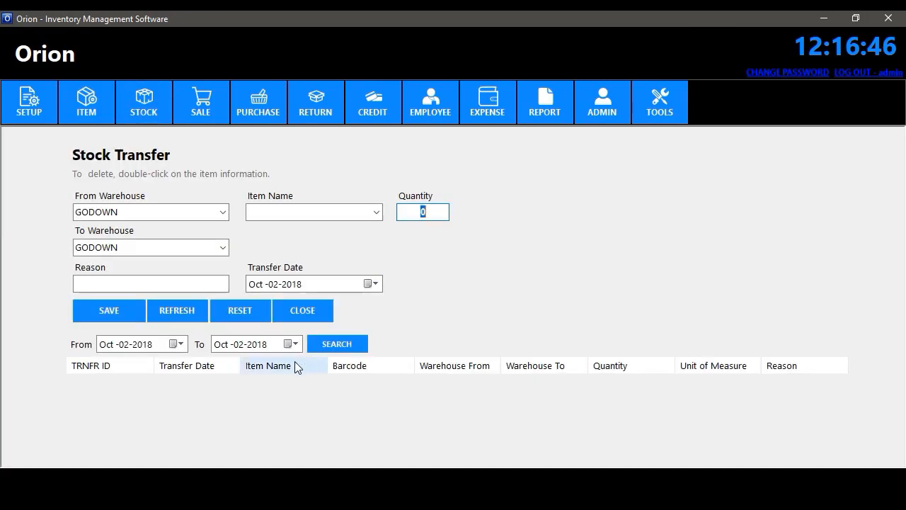
{"action": "left_click", "coordinate": [223, 212]}
{"action": "left_click", "coordinate": [179, 239]}
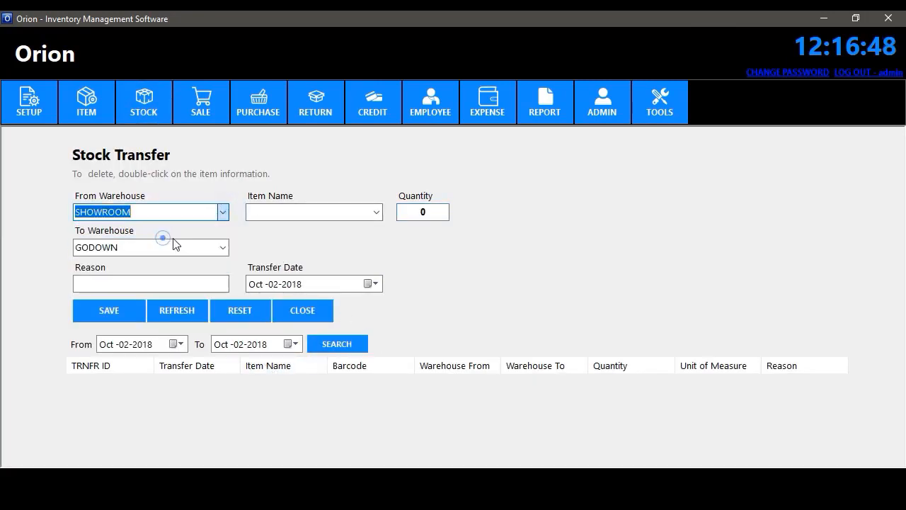
{"action": "left_click", "coordinate": [371, 213]}
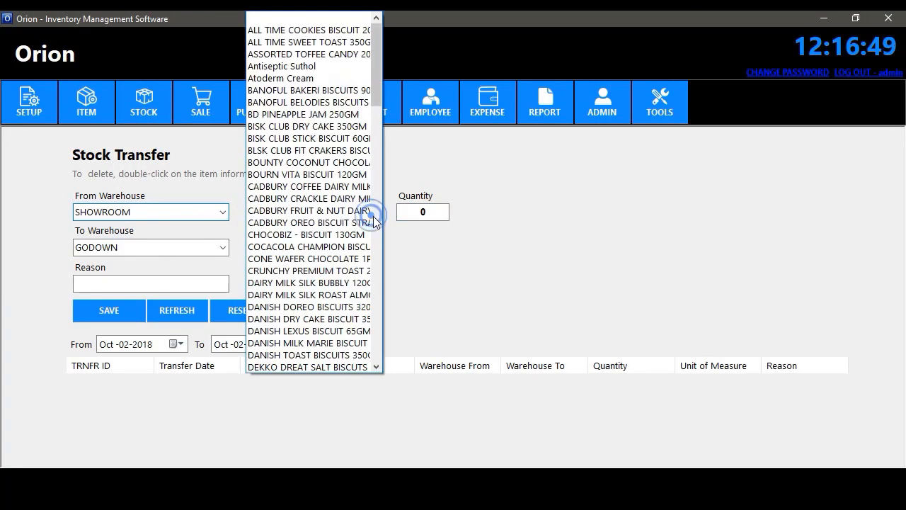
{"action": "left_click", "coordinate": [297, 66]}
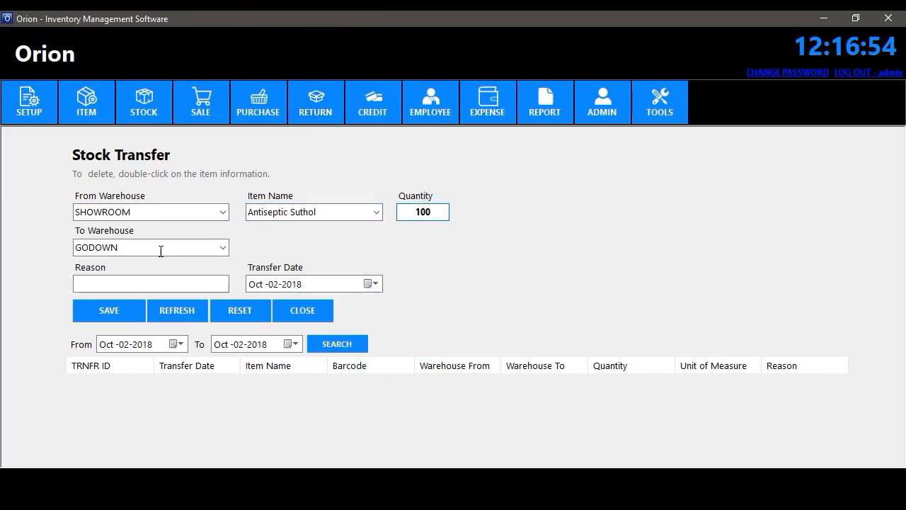
{"action": "left_click", "coordinate": [222, 249]}
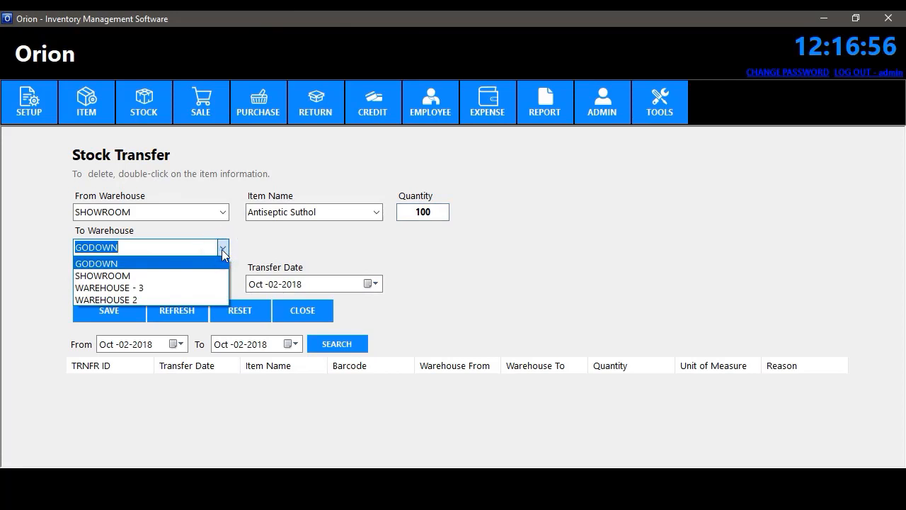
{"action": "left_click", "coordinate": [222, 249]}
{"action": "left_click", "coordinate": [223, 250]}
{"action": "left_click", "coordinate": [224, 251]}
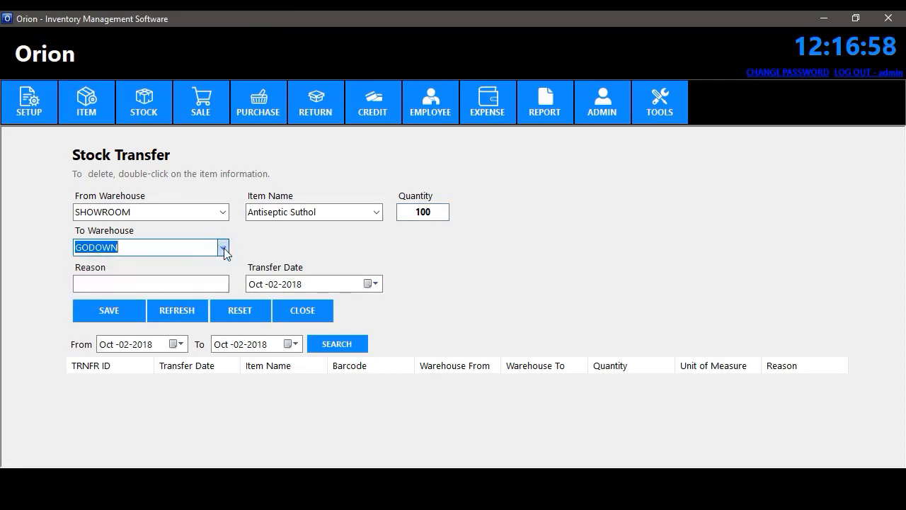
- Give the reason 'transfer', save the 100-unit transfer and close the form
{"action": "left_click", "coordinate": [164, 283]}
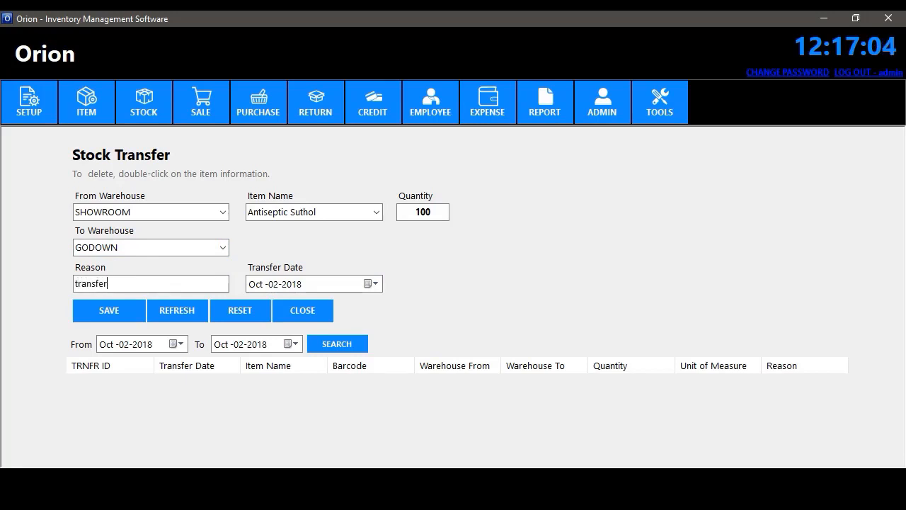
{"action": "left_click", "coordinate": [116, 316]}
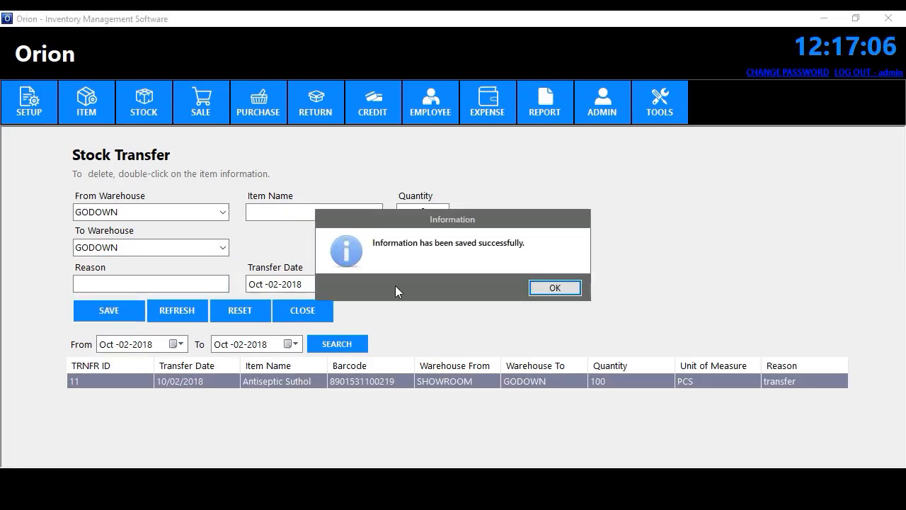
{"action": "left_click", "coordinate": [552, 288]}
{"action": "left_click", "coordinate": [308, 310]}
{"action": "left_click", "coordinate": [143, 102]}
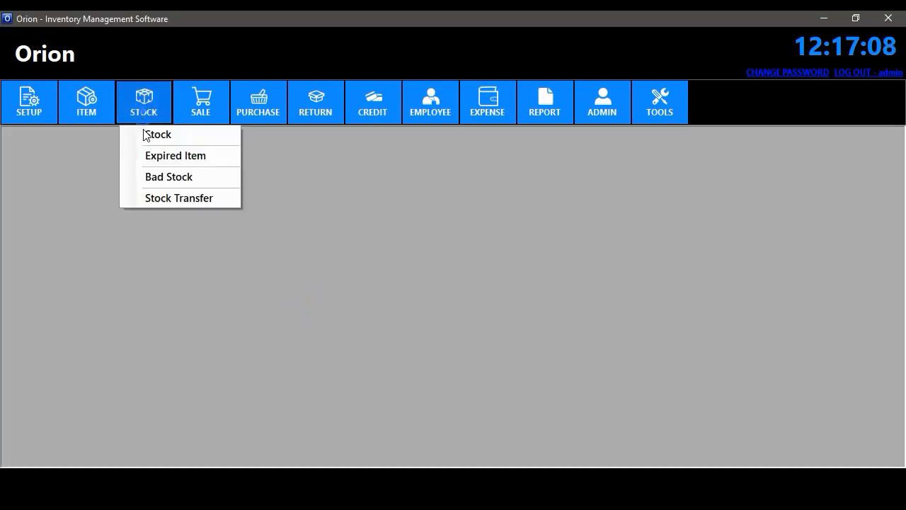
- Filter stock to SHOWROOM and search 'an' to confirm Antiseptic Suthol's 800 and 100 quantities
{"action": "left_click", "coordinate": [143, 133]}
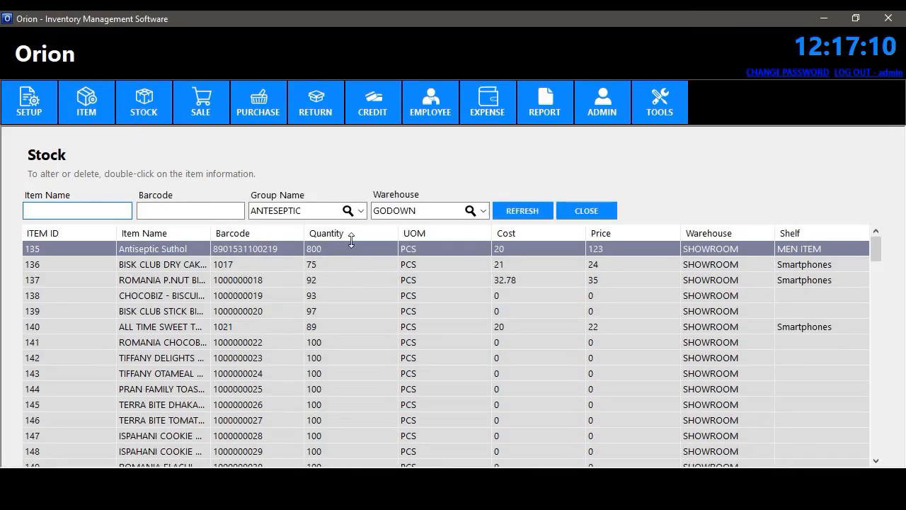
{"action": "left_click", "coordinate": [482, 210]}
{"action": "left_click", "coordinate": [439, 236]}
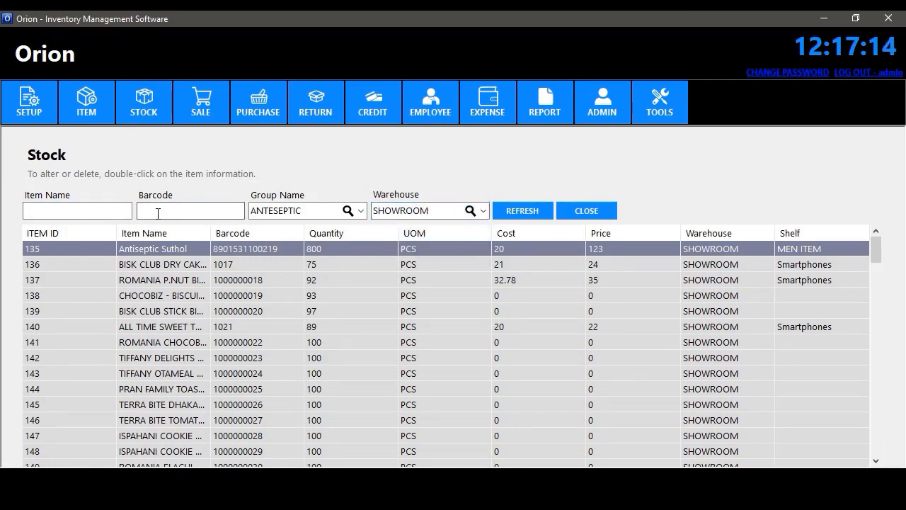
{"action": "left_click", "coordinate": [124, 207]}
{"action": "type", "text": "shu"}
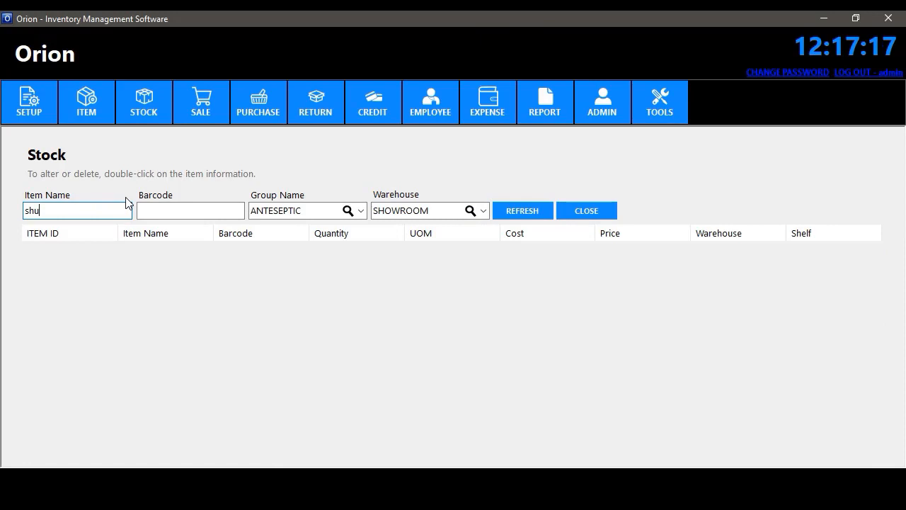
{"action": "key", "text": "BackSpace"}
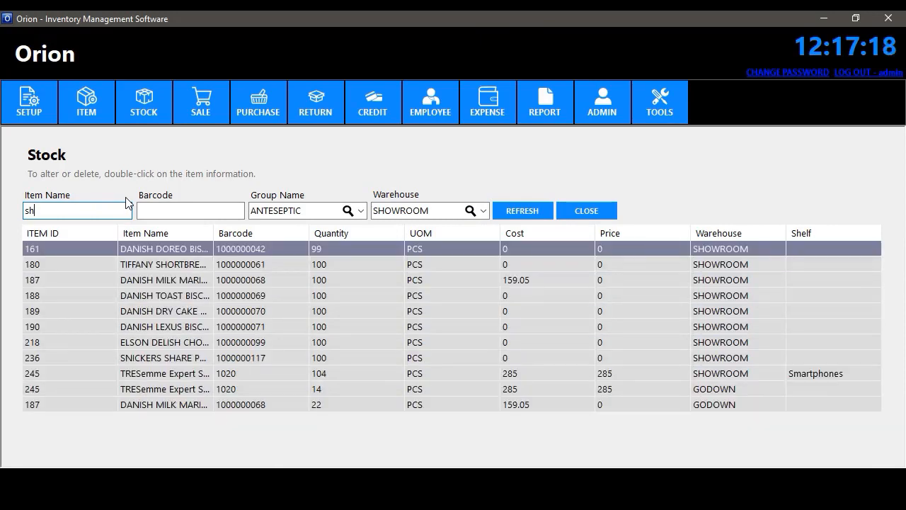
{"action": "key", "text": "BackSpace"}
{"action": "key", "text": "BackSpace"}
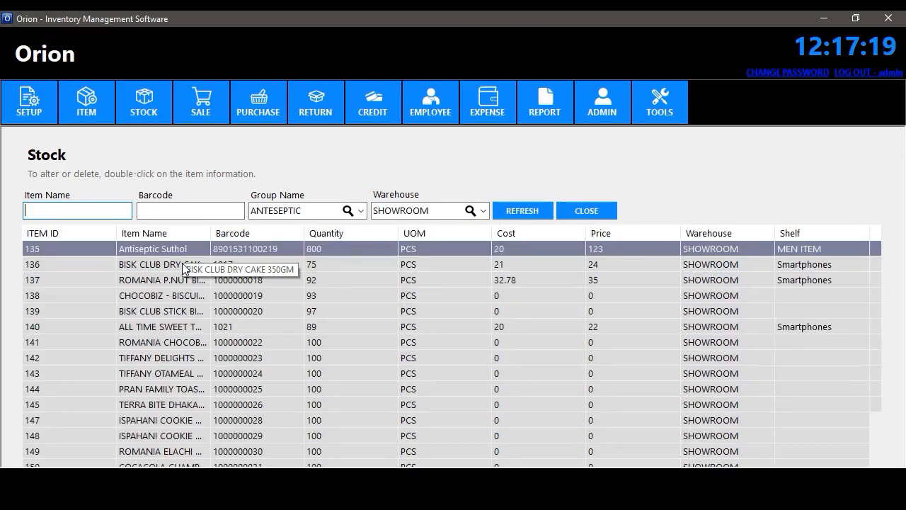
{"action": "type", "text": "an"}
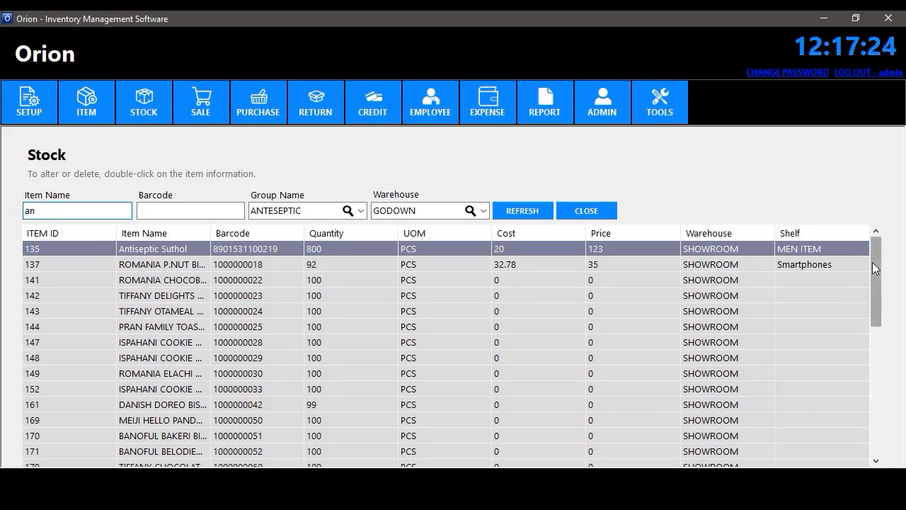
{"action": "left_click_drag", "start_coordinate": [872, 262], "coordinate": [878, 419]}
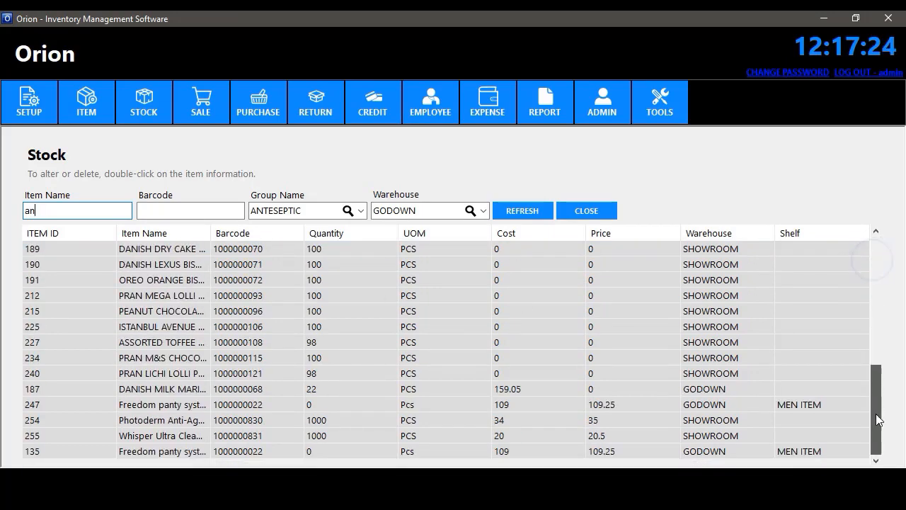
{"action": "left_click", "coordinate": [353, 453]}
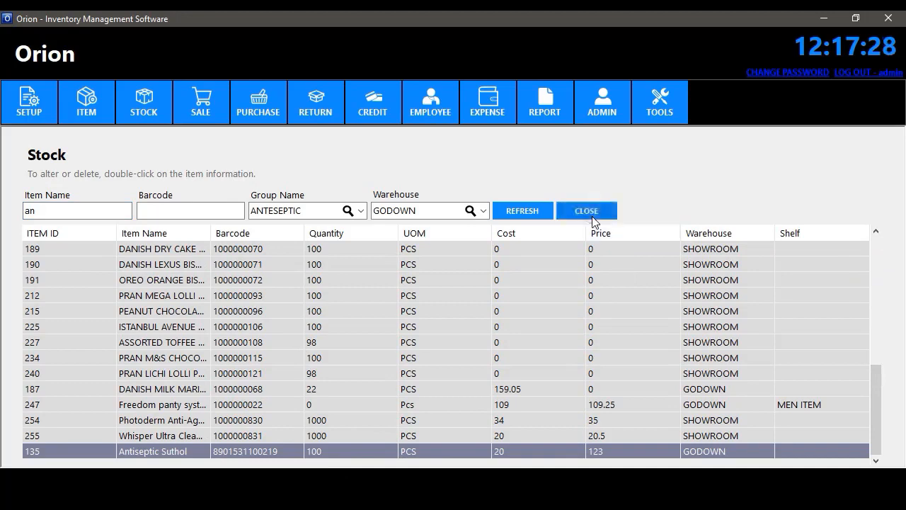
{"action": "left_click", "coordinate": [588, 211]}
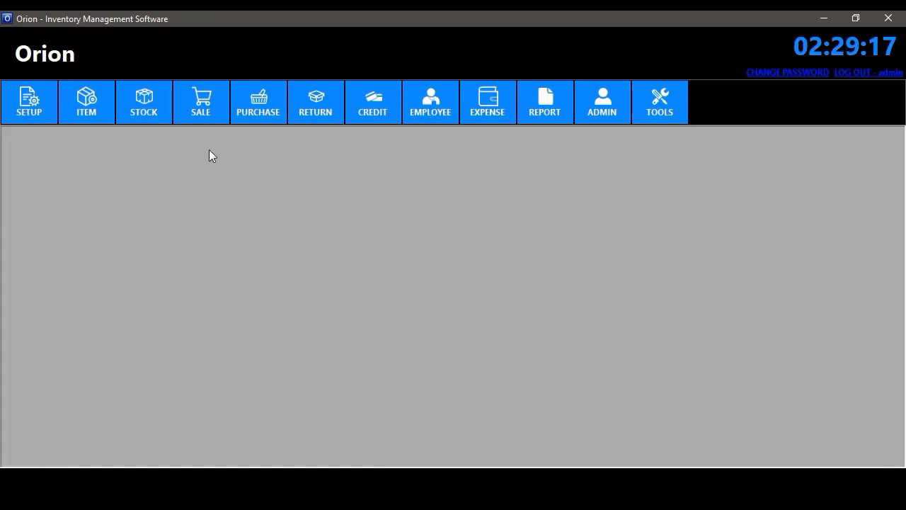
{"action": "left_click", "coordinate": [204, 117]}
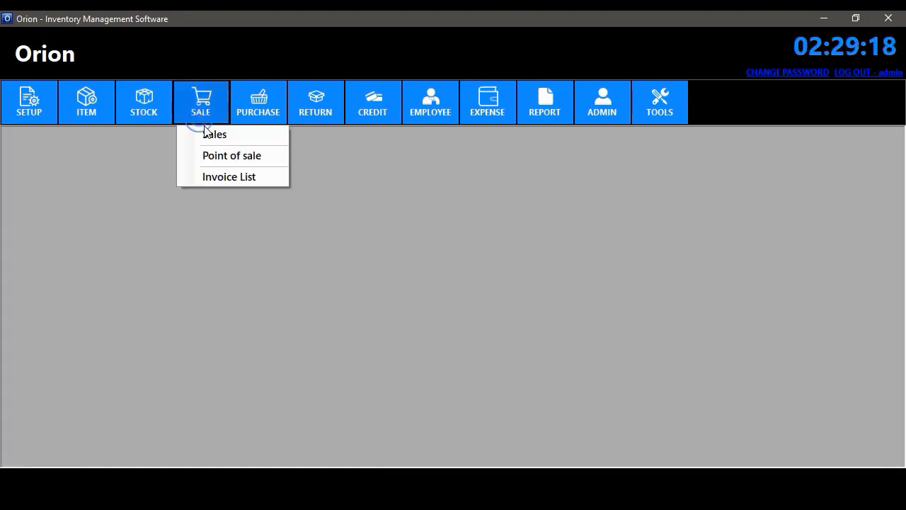
- Add two ALL TIME COOKIES BISCUIT 200GM and two Antiseptic Suthol to a new invoice
{"action": "left_click", "coordinate": [212, 134]}
{"action": "left_click", "coordinate": [260, 224]}
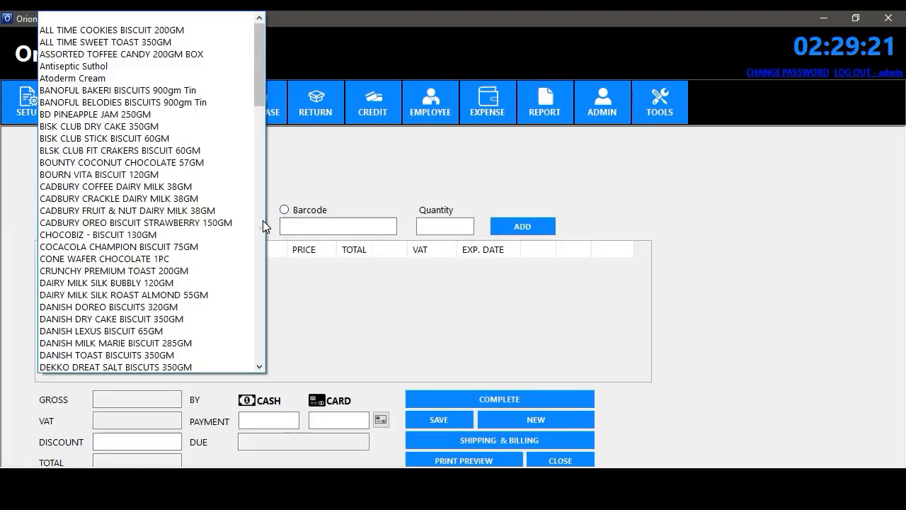
{"action": "left_click", "coordinate": [199, 32]}
{"action": "left_click", "coordinate": [444, 223]}
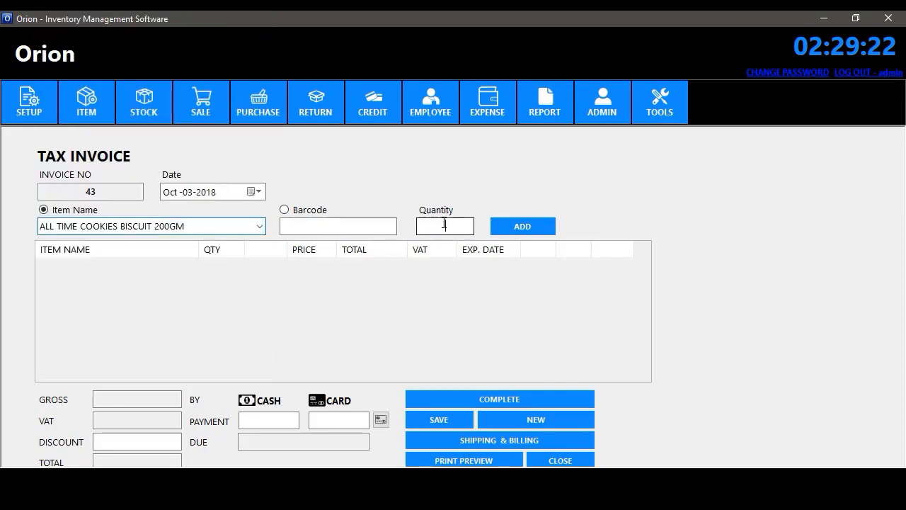
{"action": "left_click", "coordinate": [444, 223]}
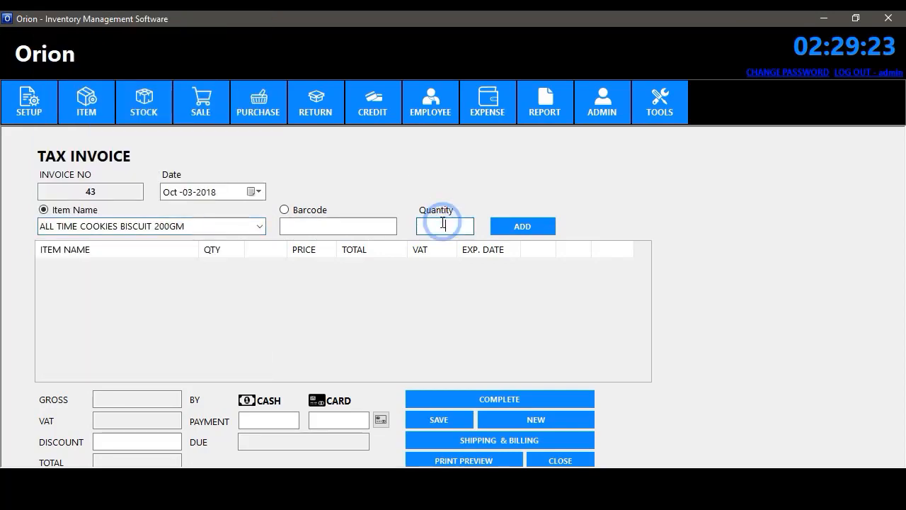
{"action": "left_click", "coordinate": [520, 224]}
{"action": "left_click", "coordinate": [259, 226]}
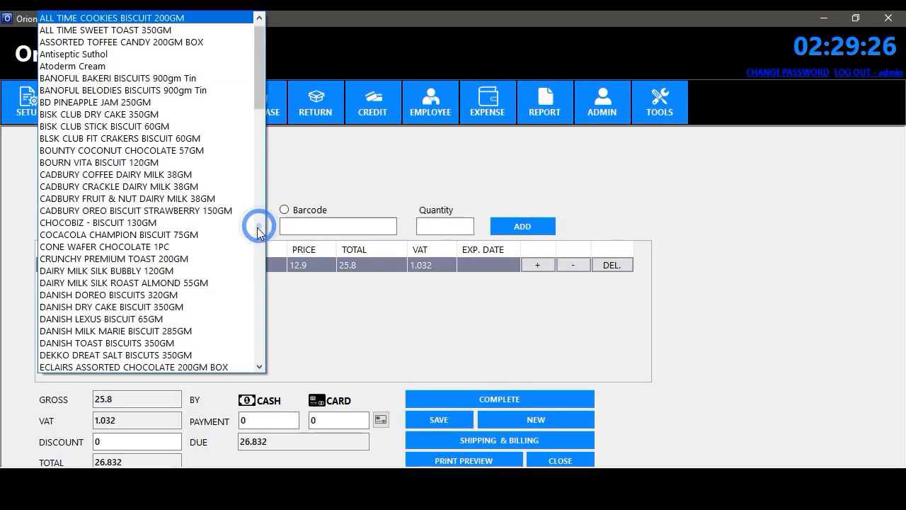
{"action": "left_click", "coordinate": [168, 54]}
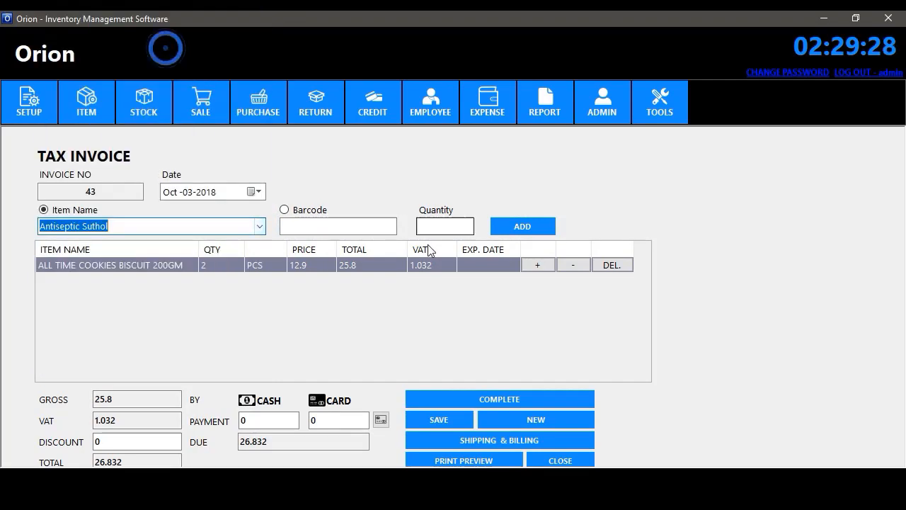
{"action": "left_click", "coordinate": [450, 227]}
{"action": "type", "text": "2"}
{"action": "left_click", "coordinate": [520, 225]}
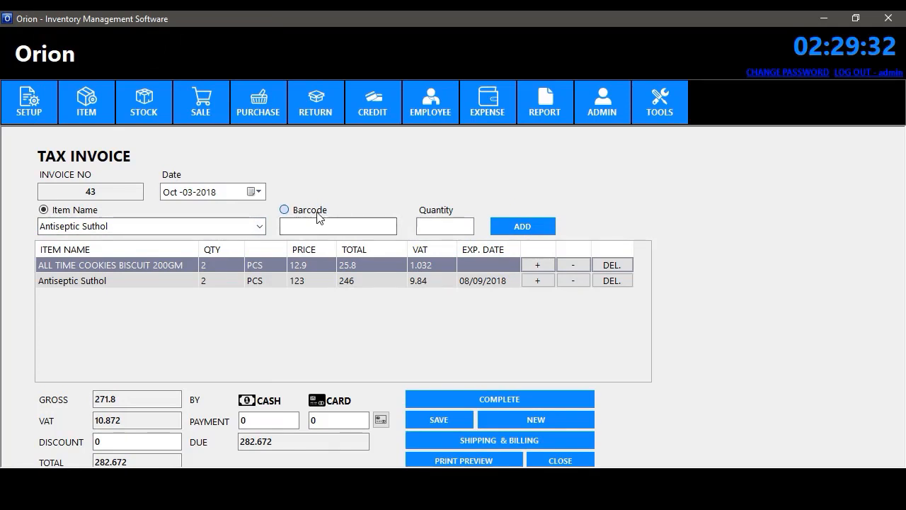
- Add one BISK CLUB DRY CAKE by barcode 10 and apply the 10.872 discount
{"action": "left_click", "coordinate": [336, 227]}
{"action": "type", "text": "1017"}
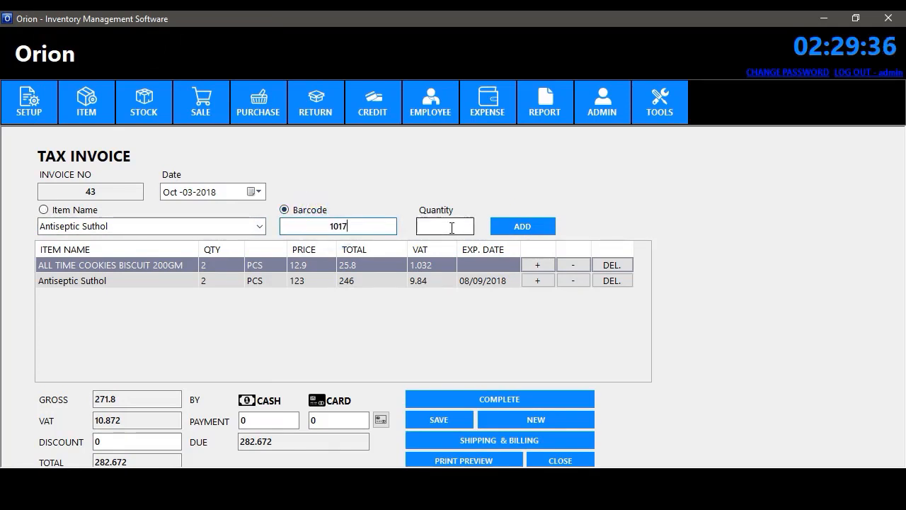
{"action": "left_click", "coordinate": [451, 227]}
{"action": "type", "text": "1"}
{"action": "left_click", "coordinate": [523, 226]}
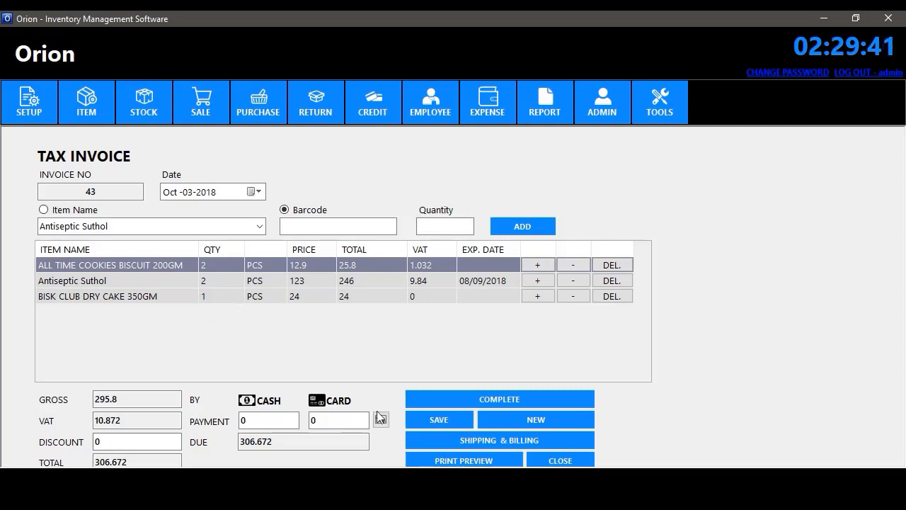
{"action": "left_click", "coordinate": [131, 440]}
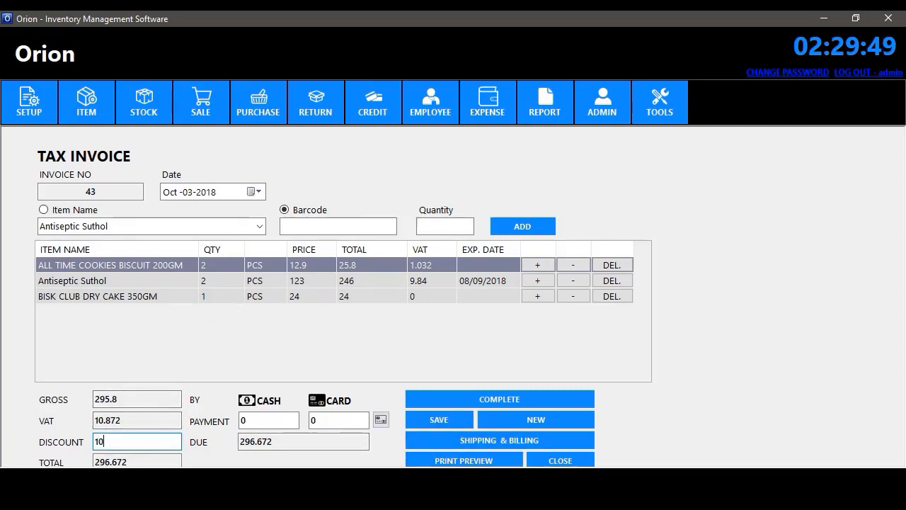
- Split the payment into 95.8 cash and 200 by card, leaving nothing due
{"action": "left_click", "coordinate": [268, 421]}
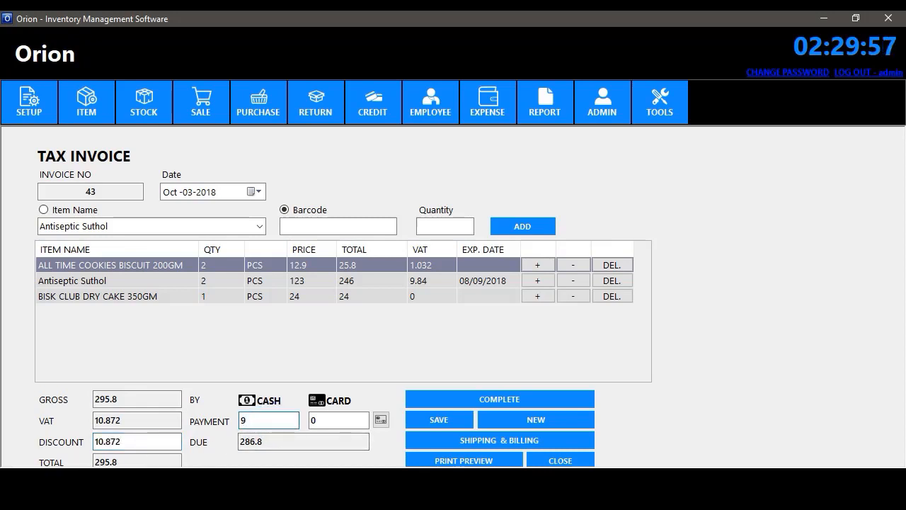
{"action": "double_click", "coordinate": [264, 423]}
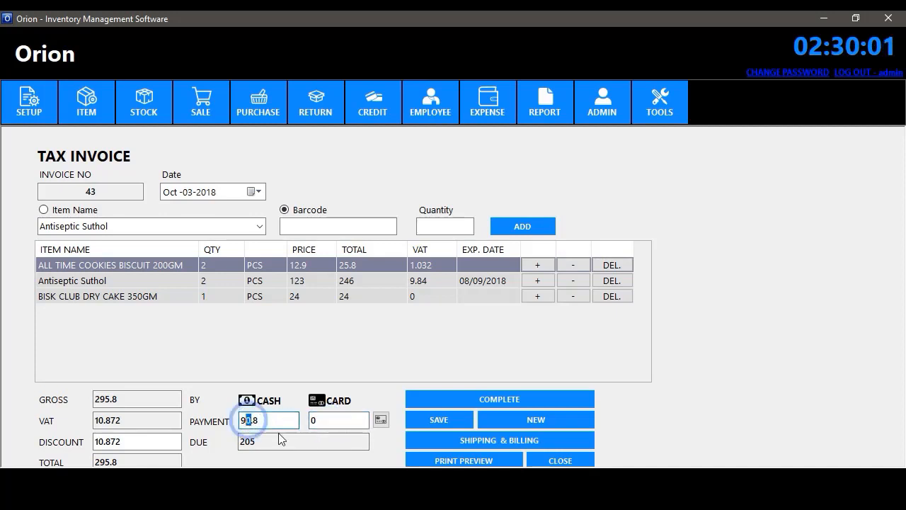
{"action": "type", "text": "95.8"}
{"action": "left_click", "coordinate": [340, 427]}
{"action": "type", "text": "200"}
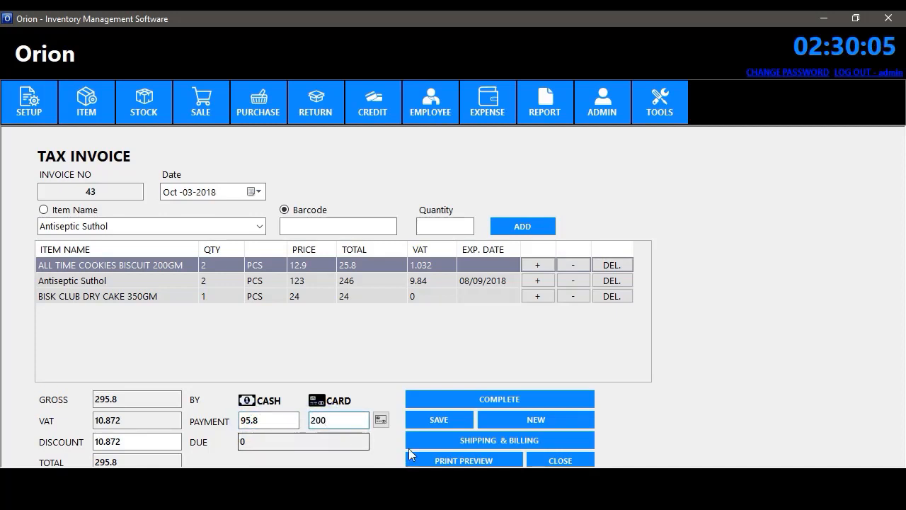
{"action": "left_click", "coordinate": [445, 418]}
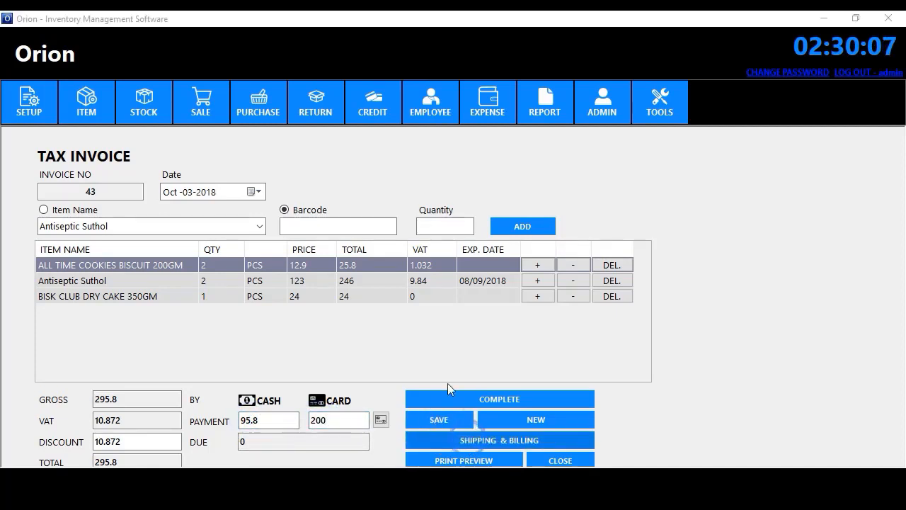
{"action": "left_click", "coordinate": [609, 237]}
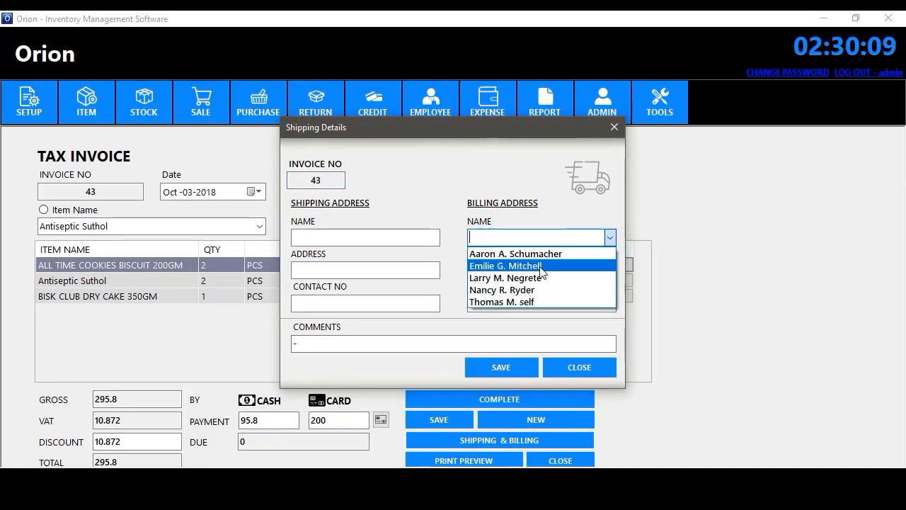
- Pick the billing customer in Shipping Details, save the shipping and billing details, and close the window
{"action": "left_click", "coordinate": [516, 254]}
{"action": "left_click", "coordinate": [348, 235]}
{"action": "left_click", "coordinate": [337, 303]}
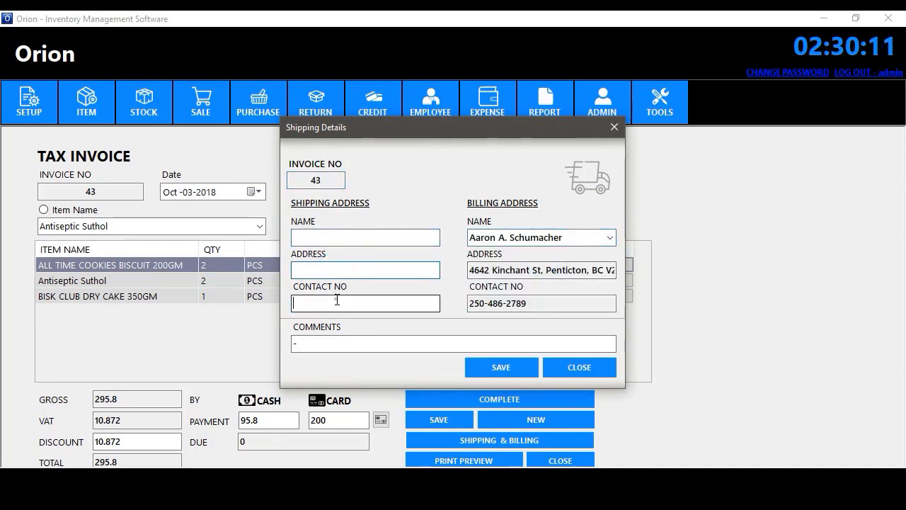
{"action": "left_click", "coordinate": [500, 373]}
{"action": "left_click", "coordinate": [550, 288]}
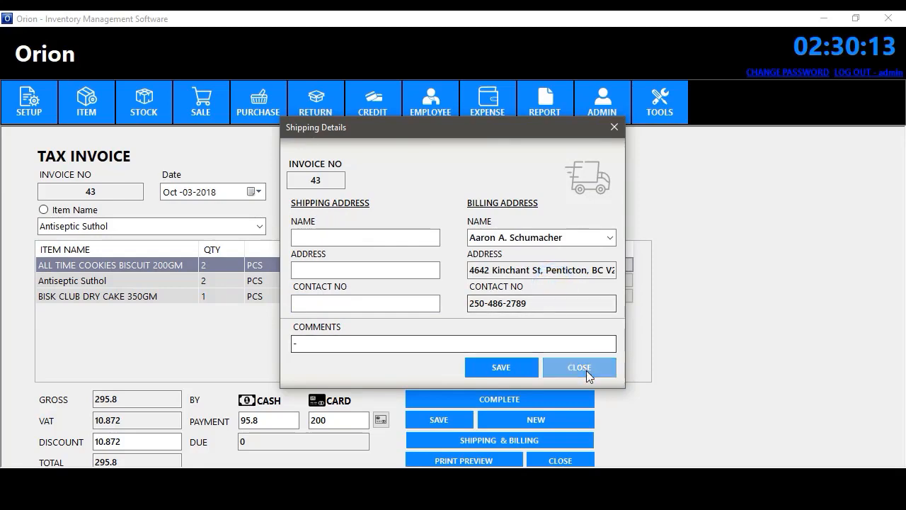
{"action": "left_click", "coordinate": [580, 368]}
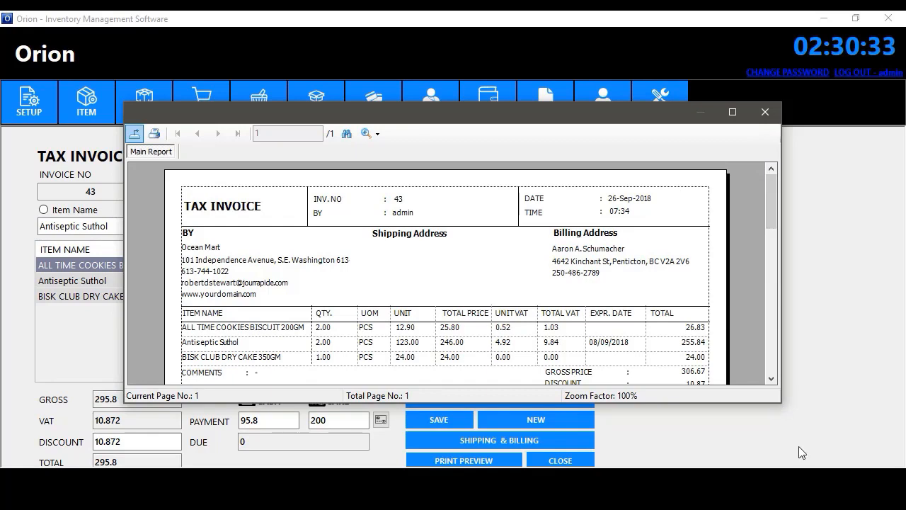
- Enlarge and review the invoice 43 preview, showing total 295.80 with 0.00 due
{"action": "left_click_drag", "start_coordinate": [780, 402], "coordinate": [804, 452]}
{"action": "mouse_move", "coordinate": [793, 217]}
{"action": "left_mouse_down"}
{"action": "mouse_move", "coordinate": [796, 280]}
{"action": "mouse_move", "coordinate": [791, 207]}
{"action": "left_mouse_up"}
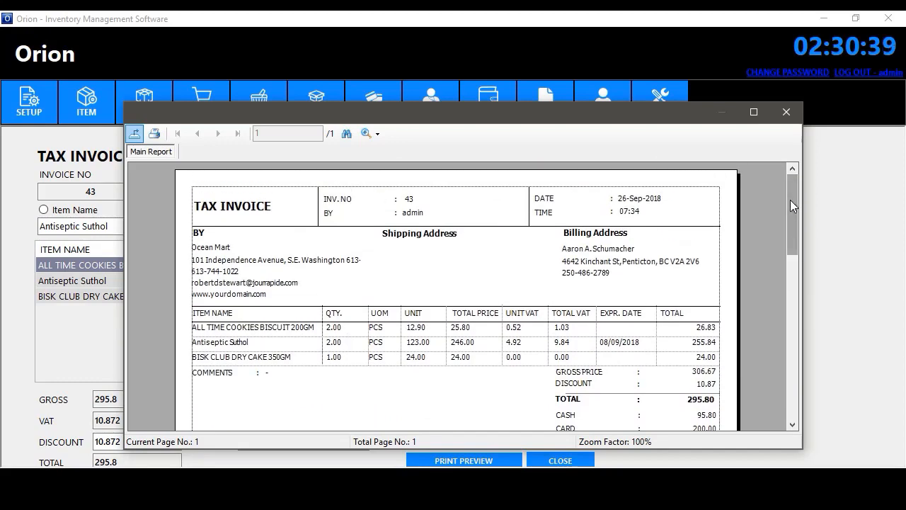
{"action": "left_click", "coordinate": [786, 112]}
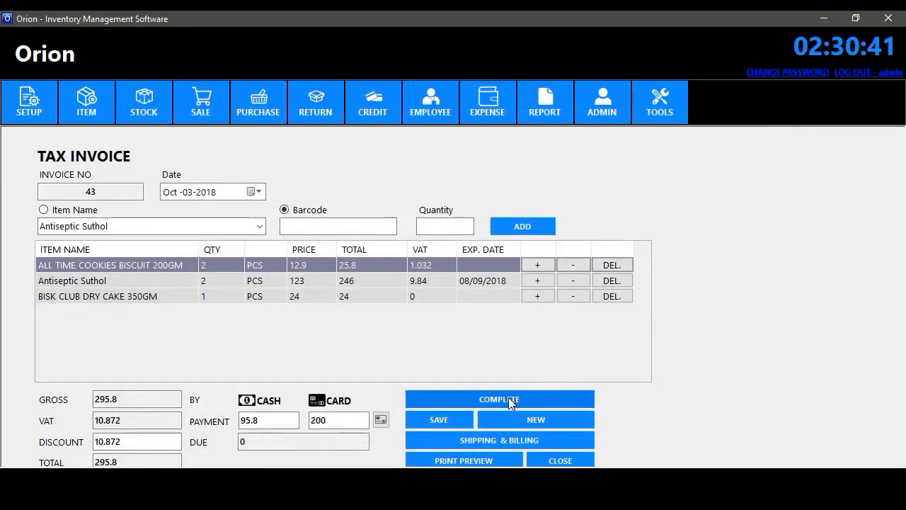
- Complete invoice 43 and close the tax invoice form
{"action": "left_click", "coordinate": [508, 398]}
{"action": "left_click", "coordinate": [442, 312]}
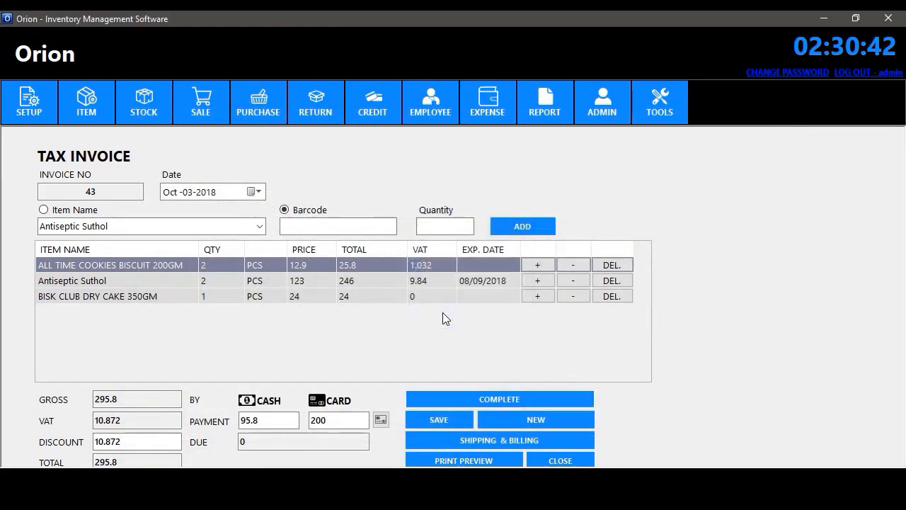
{"action": "left_click", "coordinate": [575, 464]}
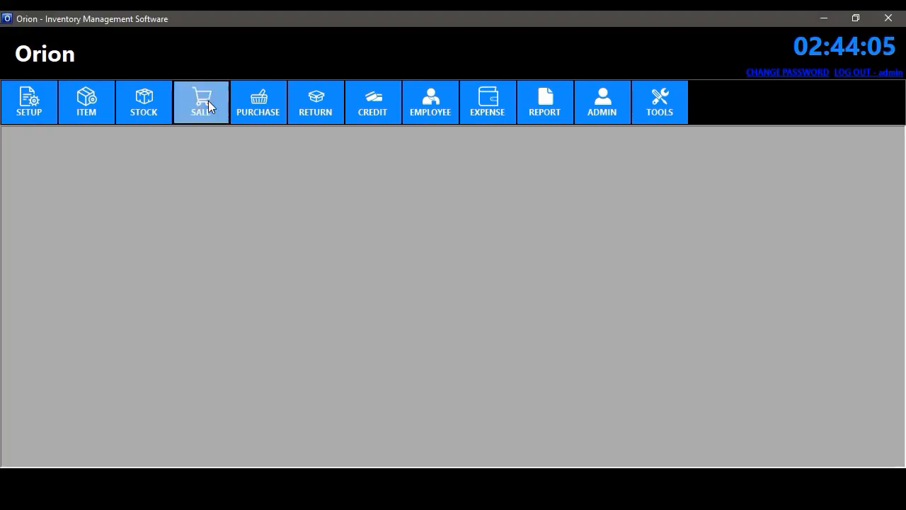
{"action": "left_click", "coordinate": [208, 101]}
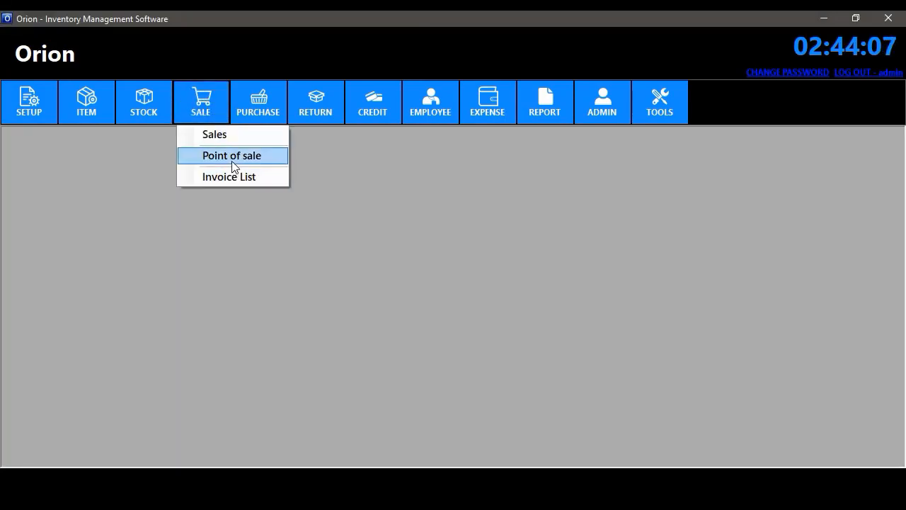
{"action": "left_click", "coordinate": [232, 157]}
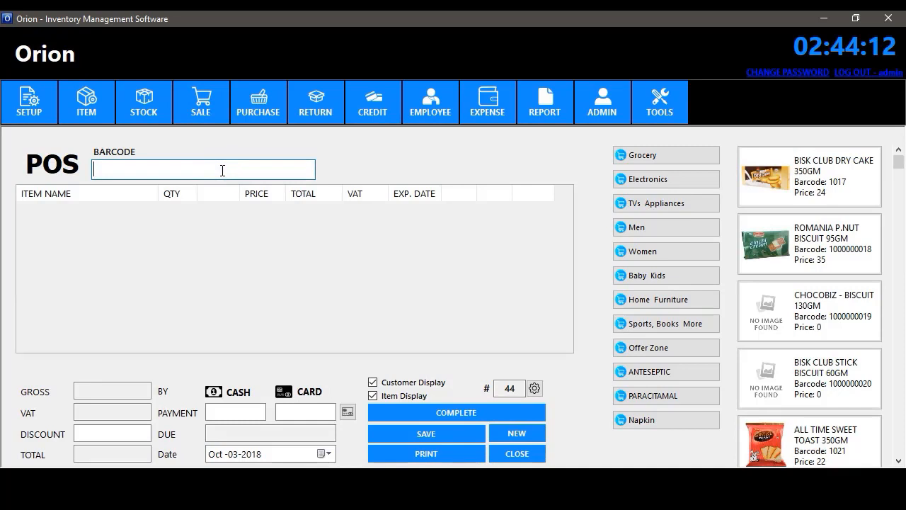
{"action": "type", "text": "8901277008442"}
{"action": "key", "text": "Return"}
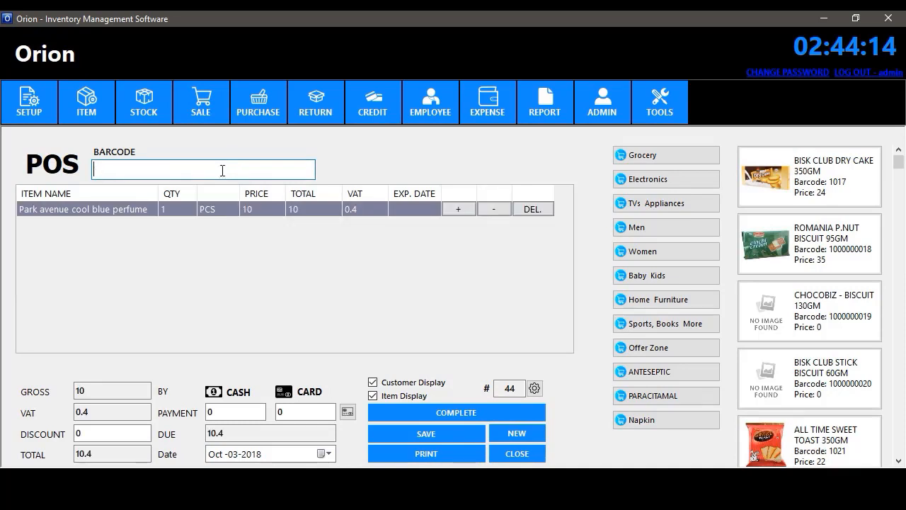
{"action": "type", "text": "8904000032480"}
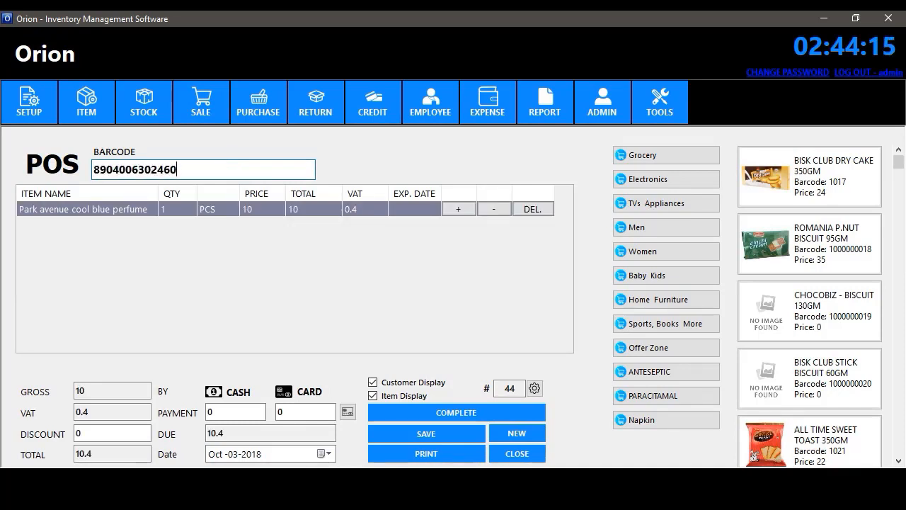
{"action": "key", "text": "Return"}
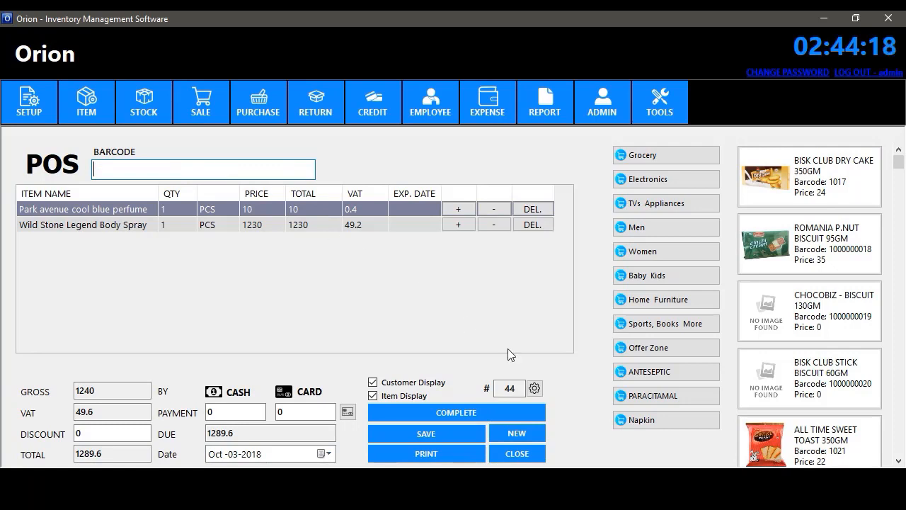
- Browse the PARACITAMAL category and leave the customer display port at COM15
{"action": "left_click", "coordinate": [676, 397]}
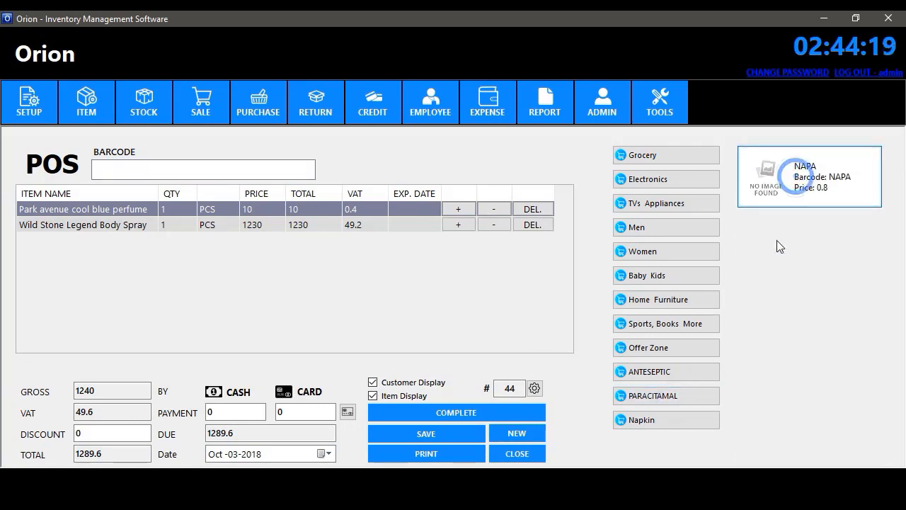
{"action": "left_click", "coordinate": [534, 389]}
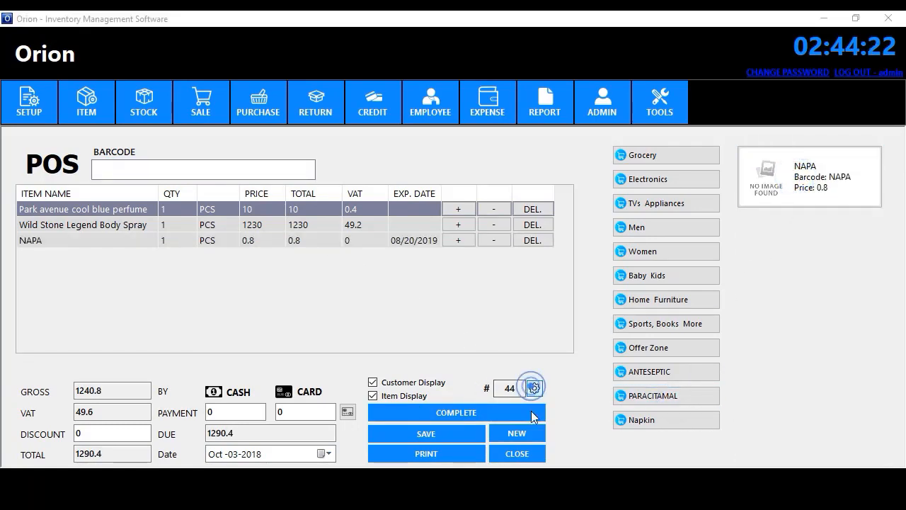
{"action": "left_click", "coordinate": [572, 284]}
{"action": "left_click", "coordinate": [572, 284]}
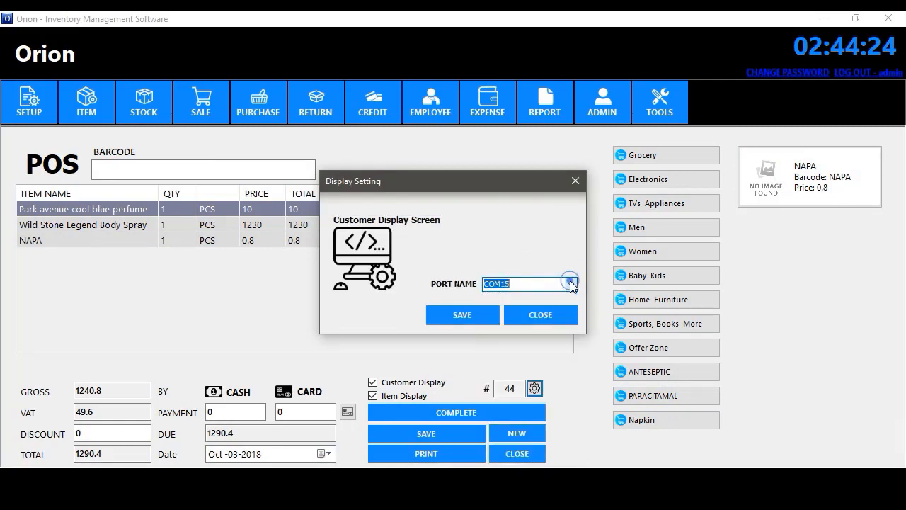
{"action": "left_click", "coordinate": [542, 317]}
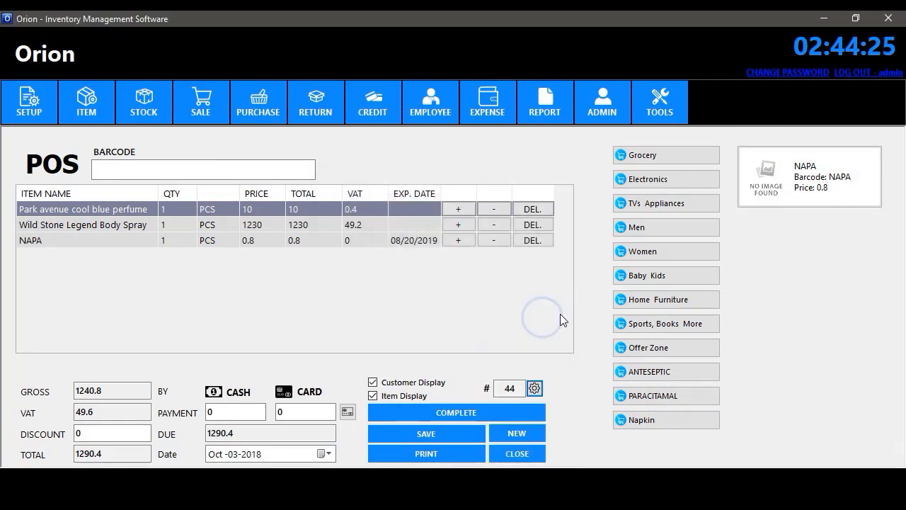
- Pay 1300 in cash, complete POS sale 44 for 1290.4, and close the POS screen
{"action": "left_click", "coordinate": [230, 411]}
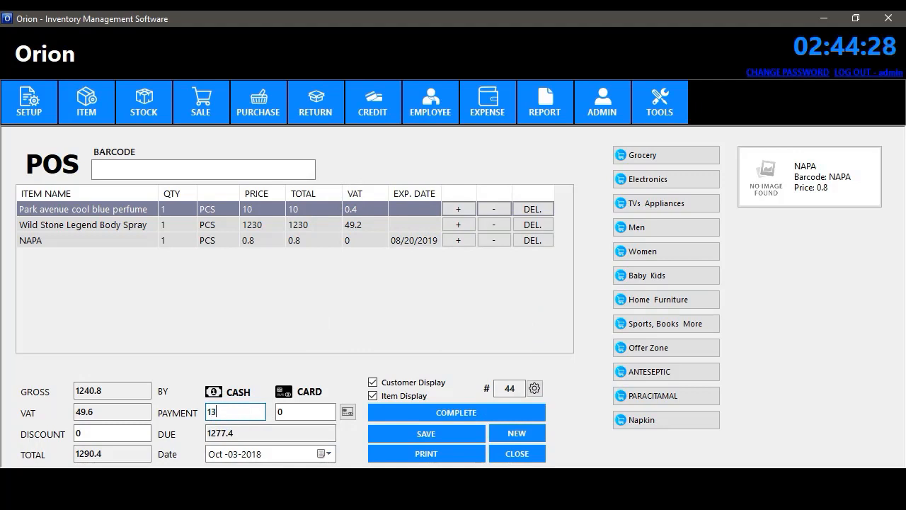
{"action": "left_click", "coordinate": [455, 411]}
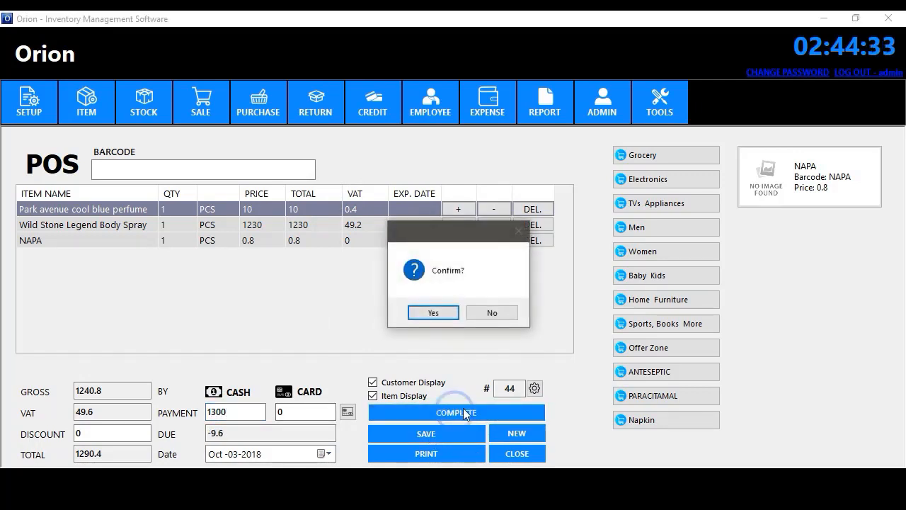
{"action": "left_click", "coordinate": [451, 314]}
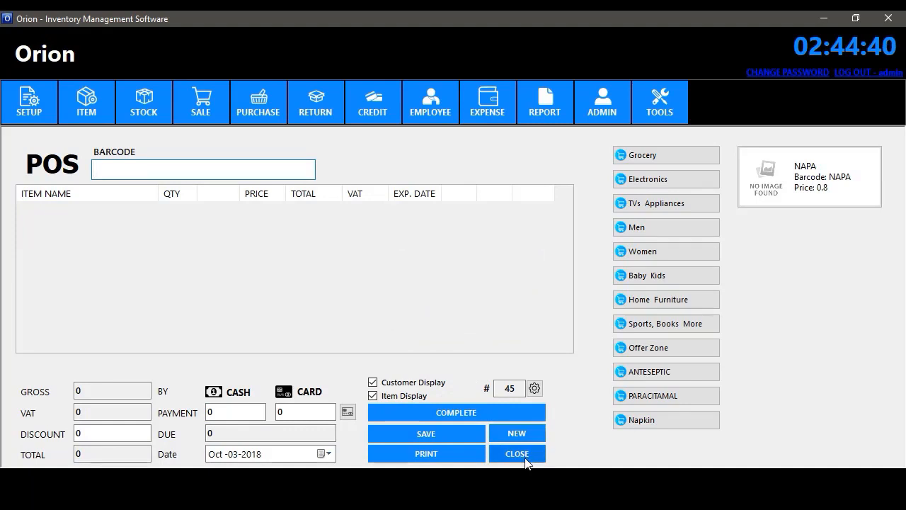
{"action": "left_click", "coordinate": [525, 458]}
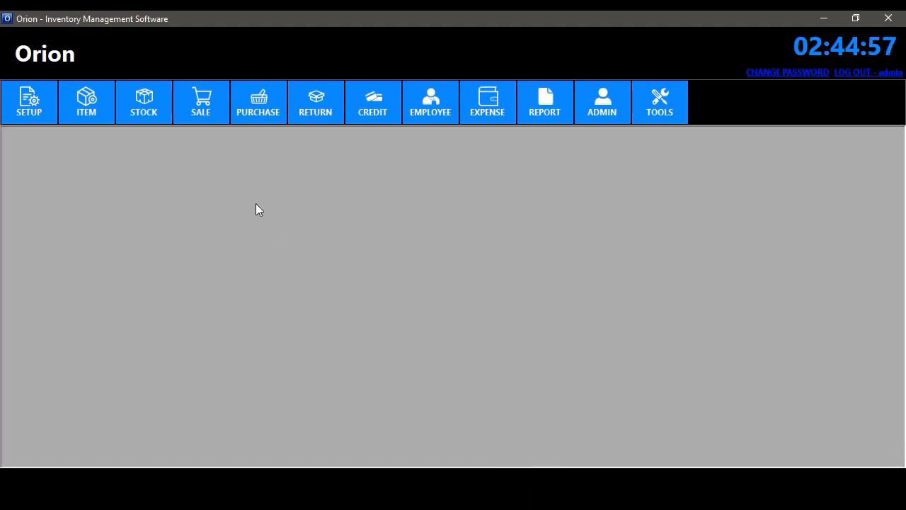
{"action": "left_click", "coordinate": [200, 103]}
- Review sale invoice 44 in the Sales List, then start new purchase invoice 30
{"action": "left_click", "coordinate": [246, 176]}
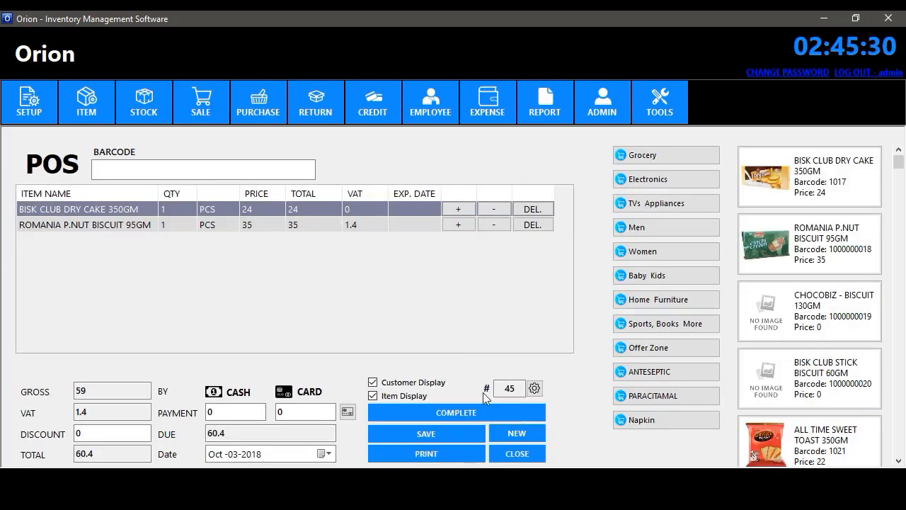
{"action": "left_click", "coordinate": [507, 459]}
{"action": "double_click", "coordinate": [354, 249]}
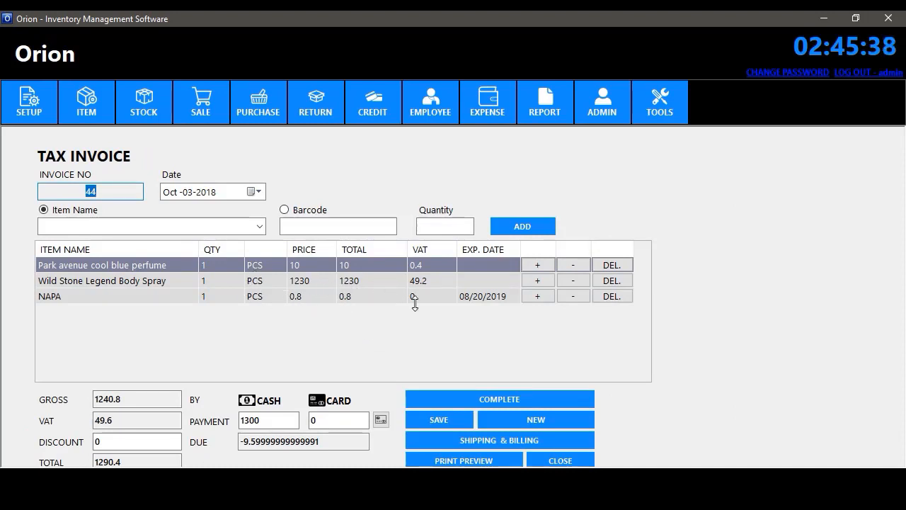
{"action": "left_click", "coordinate": [560, 460]}
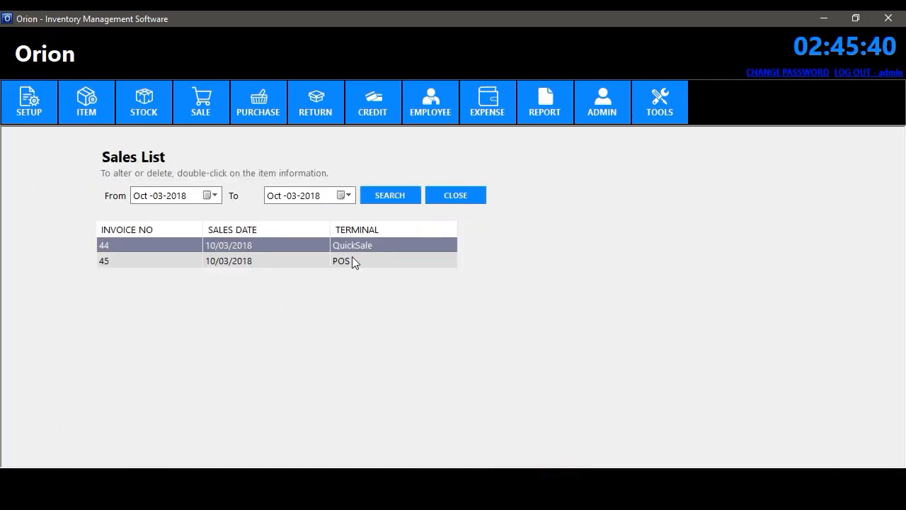
{"action": "left_click", "coordinate": [456, 195]}
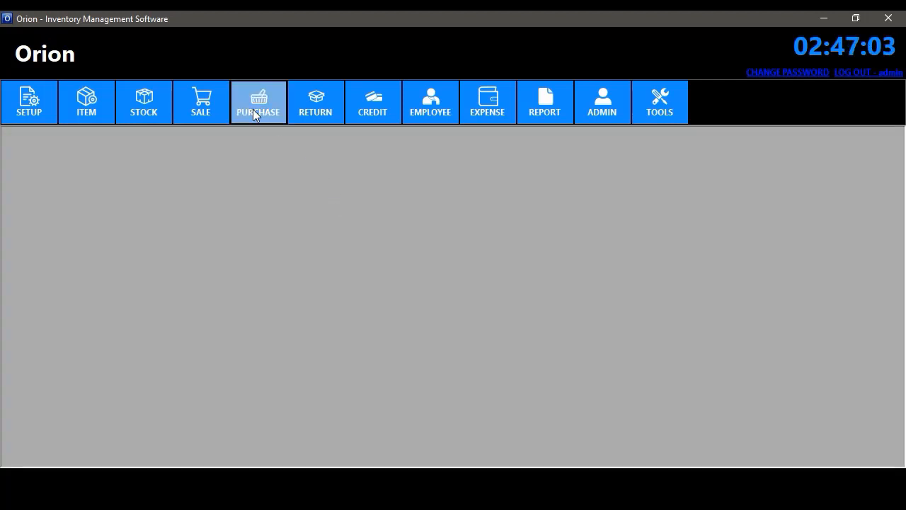
{"action": "left_click", "coordinate": [257, 113]}
{"action": "left_click", "coordinate": [264, 134]}
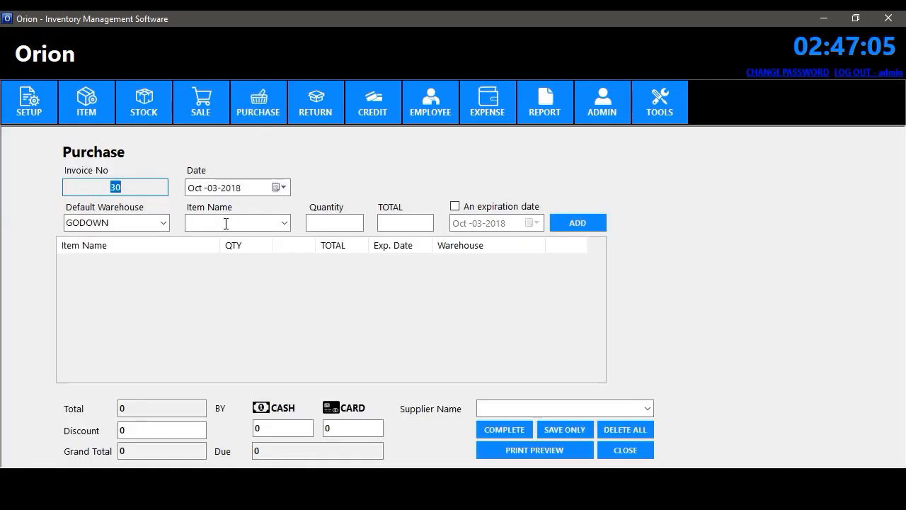
- Add the cookies biscuit to purchase 30 with an expiration date
{"action": "left_click", "coordinate": [283, 223]}
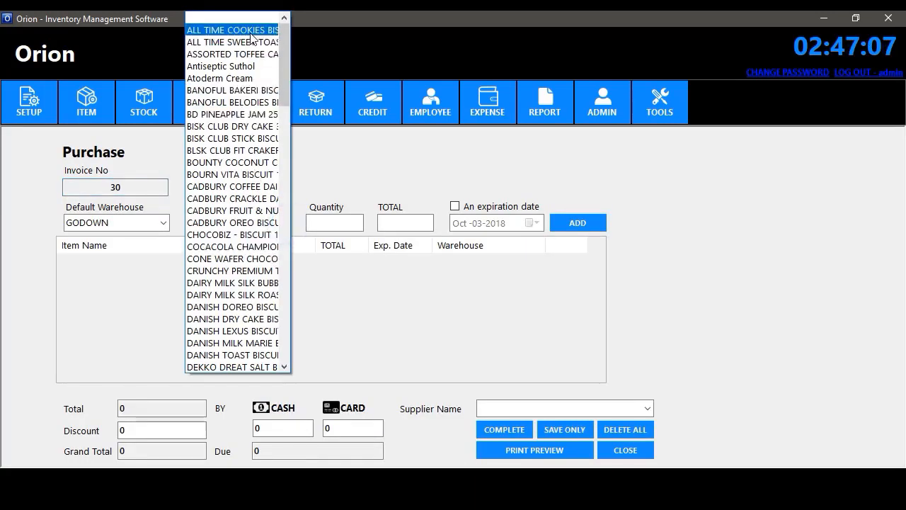
{"action": "left_click", "coordinate": [249, 31]}
{"action": "left_click", "coordinate": [334, 216]}
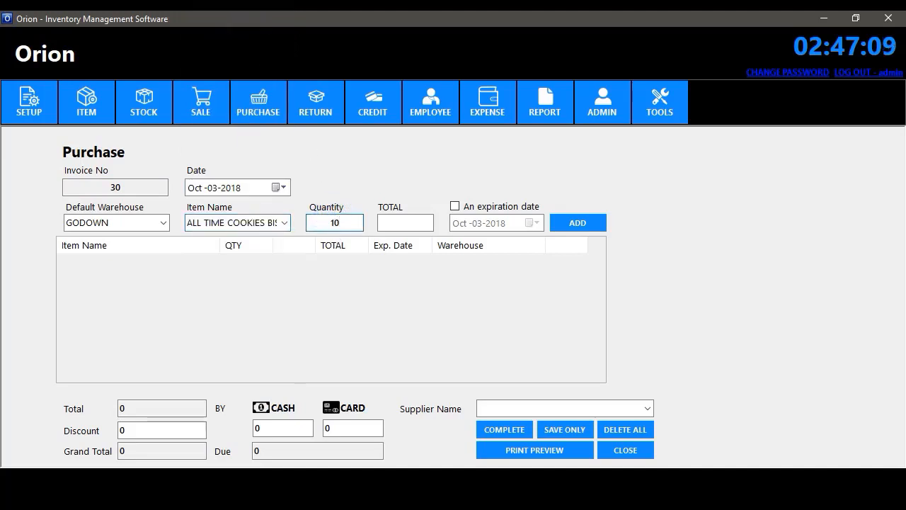
{"action": "left_click", "coordinate": [411, 224]}
{"action": "type", "text": "110"}
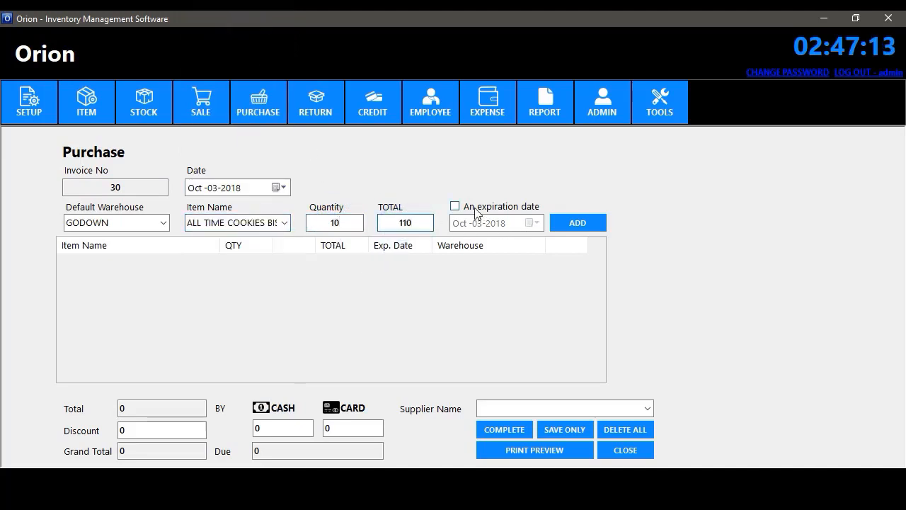
{"action": "left_click", "coordinate": [475, 207]}
{"action": "left_click", "coordinate": [531, 222]}
{"action": "left_click", "coordinate": [531, 223]}
{"action": "left_click", "coordinate": [579, 221]}
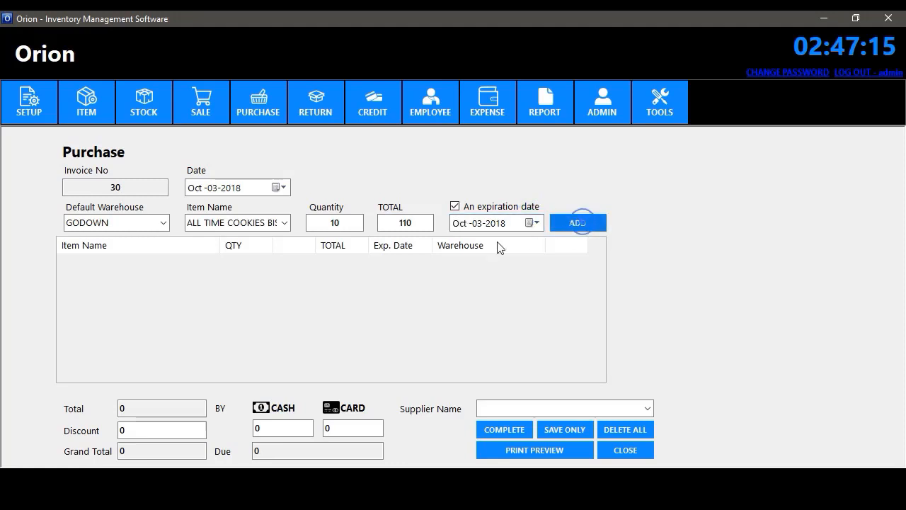
- Add Atoderm Cream with quantity 12 and total 344, without an expiration date
{"action": "left_click", "coordinate": [284, 222]}
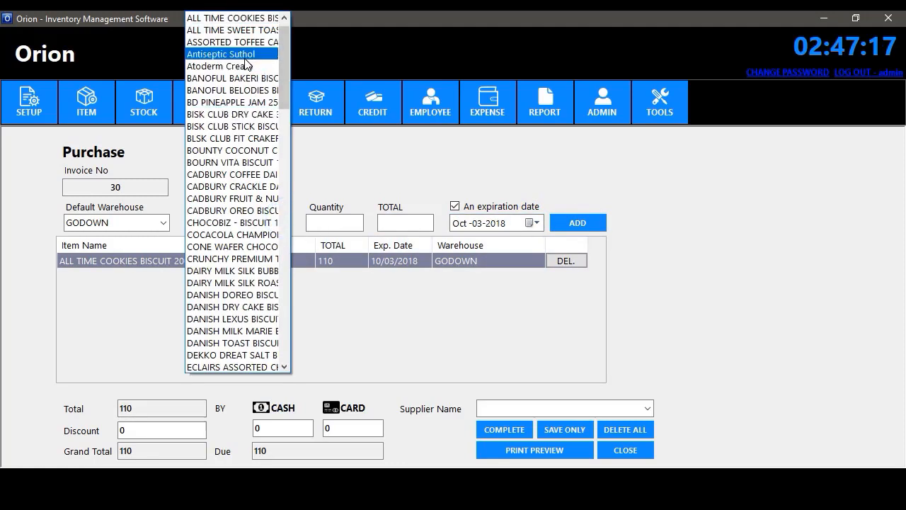
{"action": "left_click", "coordinate": [247, 66]}
{"action": "left_click", "coordinate": [326, 223]}
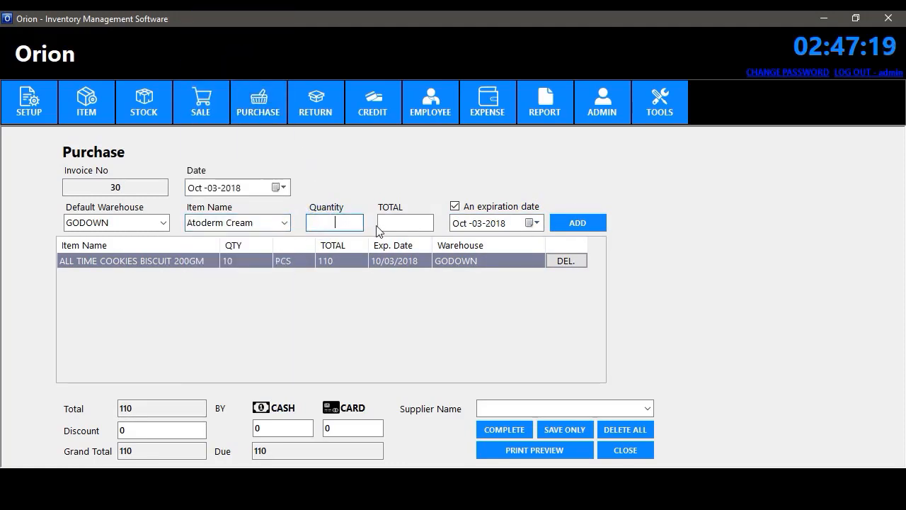
{"action": "type", "text": "12"}
{"action": "left_click", "coordinate": [397, 222]}
{"action": "type", "text": "344"}
{"action": "left_click", "coordinate": [455, 206]}
{"action": "left_click", "coordinate": [577, 222]}
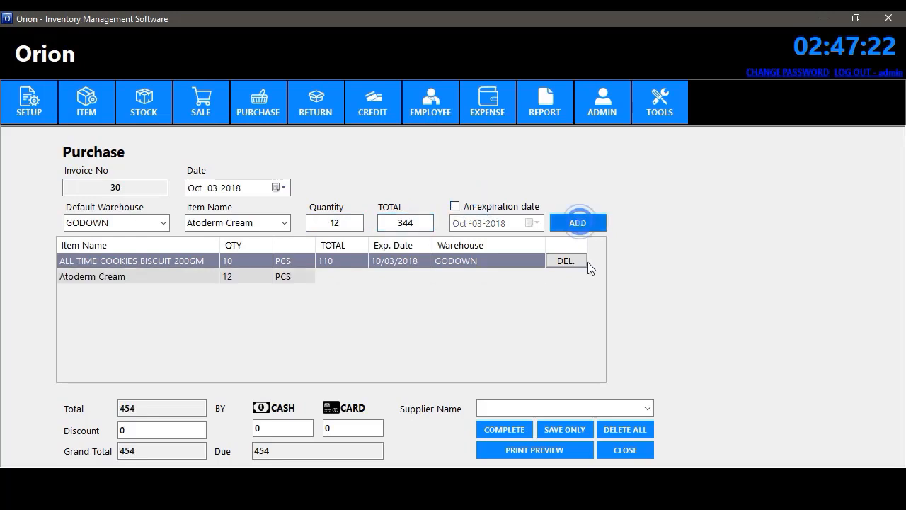
- Set supplier Acme Corporation, preview, and save purchase invoice 30 totaling 454
{"action": "left_click", "coordinate": [281, 430]}
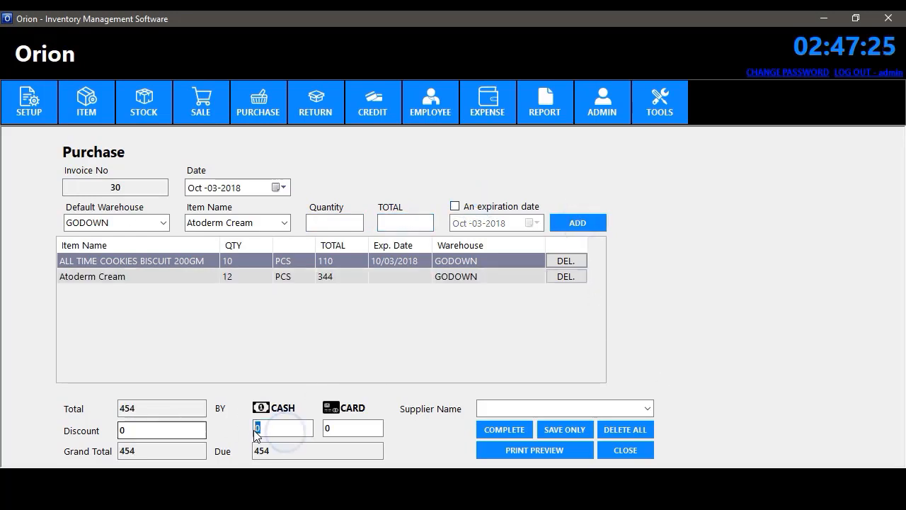
{"action": "left_click", "coordinate": [648, 408]}
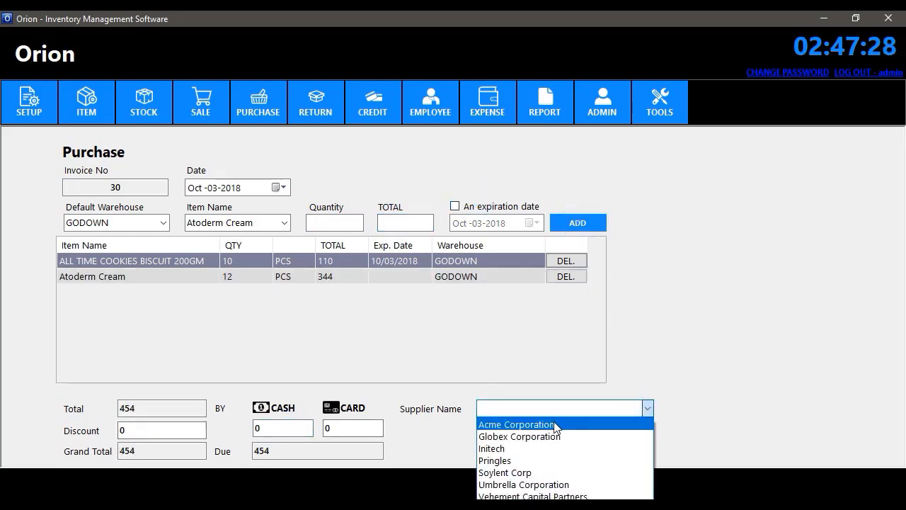
{"action": "left_click", "coordinate": [572, 424]}
{"action": "left_click", "coordinate": [533, 455]}
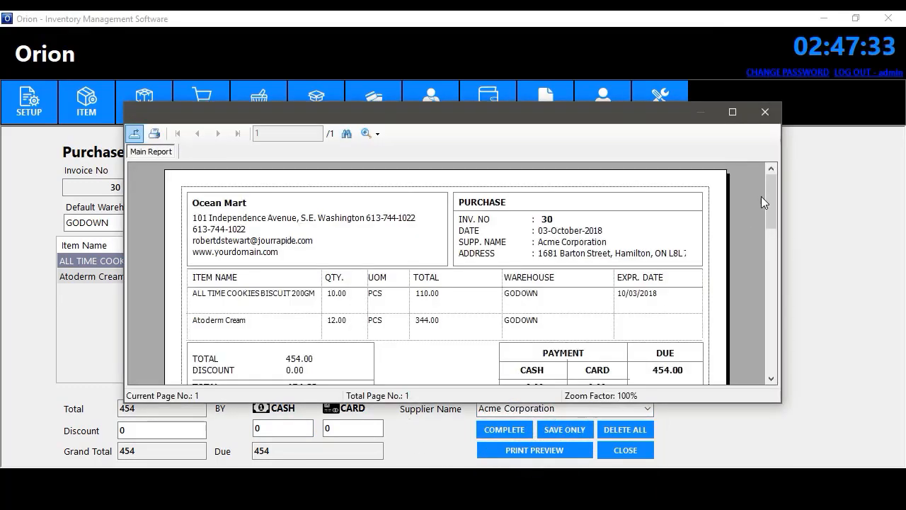
{"action": "mouse_move", "coordinate": [771, 200]}
{"action": "left_mouse_down"}
{"action": "mouse_move", "coordinate": [775, 233]}
{"action": "mouse_move", "coordinate": [769, 205]}
{"action": "left_mouse_up"}
{"action": "left_click", "coordinate": [764, 112]}
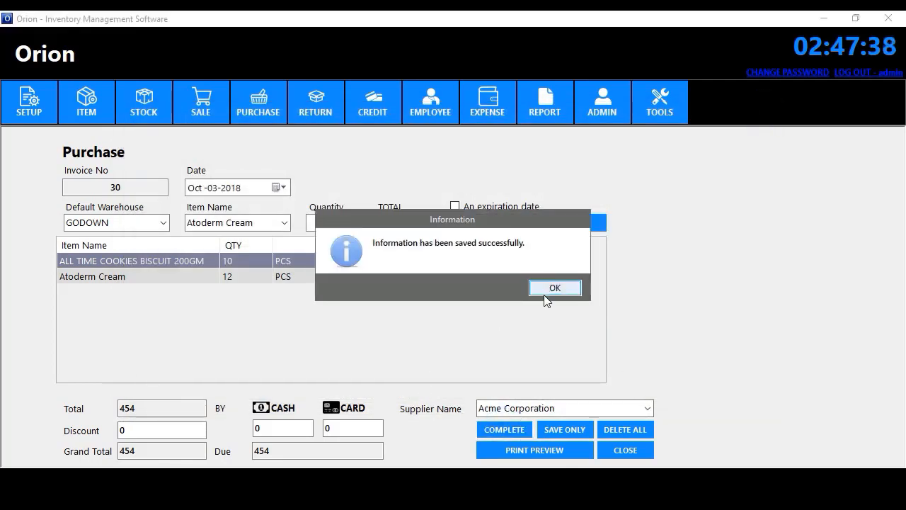
{"action": "left_click", "coordinate": [549, 287]}
{"action": "left_click", "coordinate": [627, 450]}
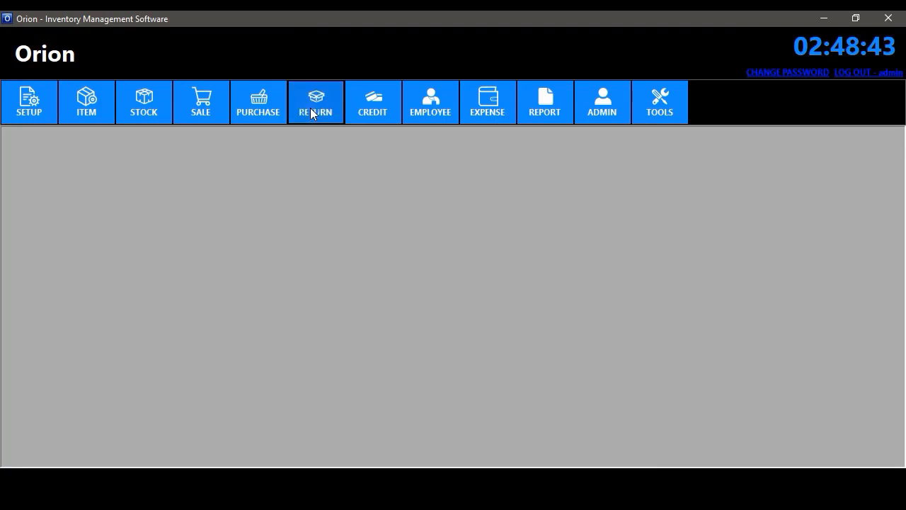
- Load invoice 44 in Sales Return and move one Park avenue cool blue perfume to the return list
{"action": "left_click", "coordinate": [311, 107]}
{"action": "left_click", "coordinate": [322, 136]}
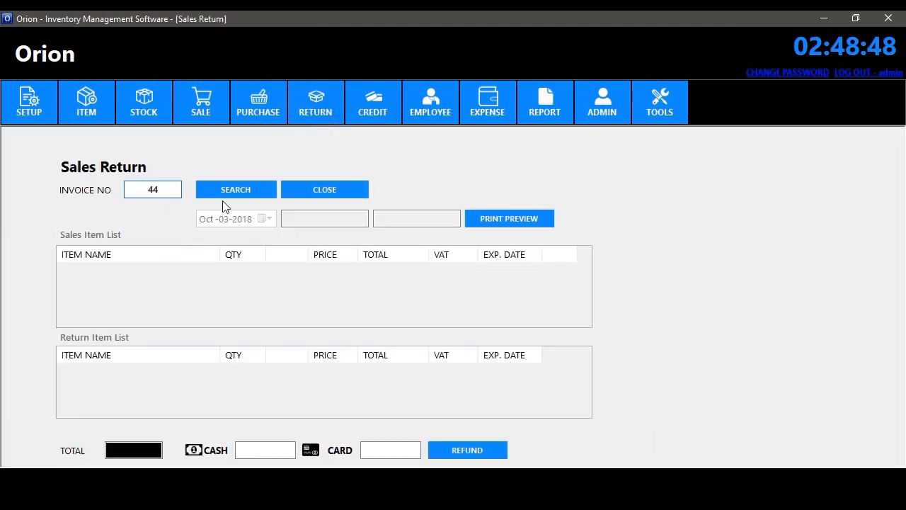
{"action": "left_click", "coordinate": [249, 189]}
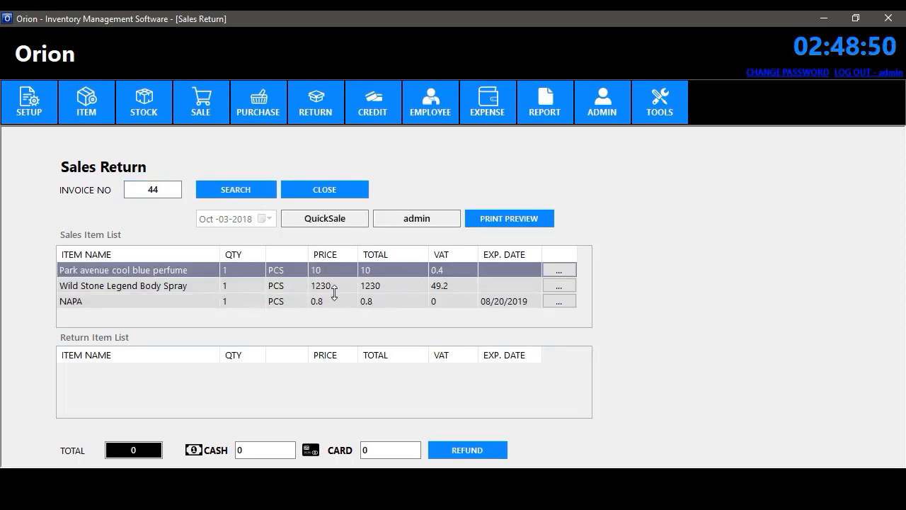
{"action": "left_click", "coordinate": [239, 300]}
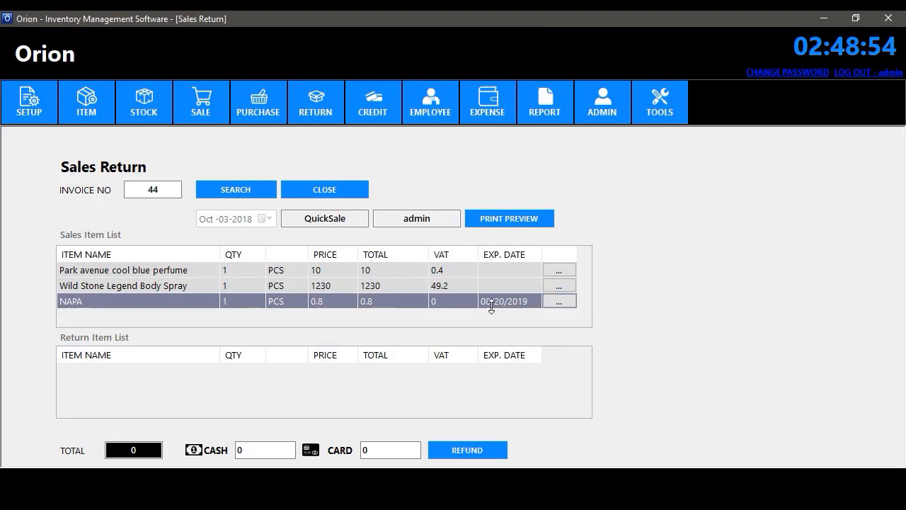
{"action": "left_click", "coordinate": [380, 286]}
{"action": "left_click", "coordinate": [389, 270]}
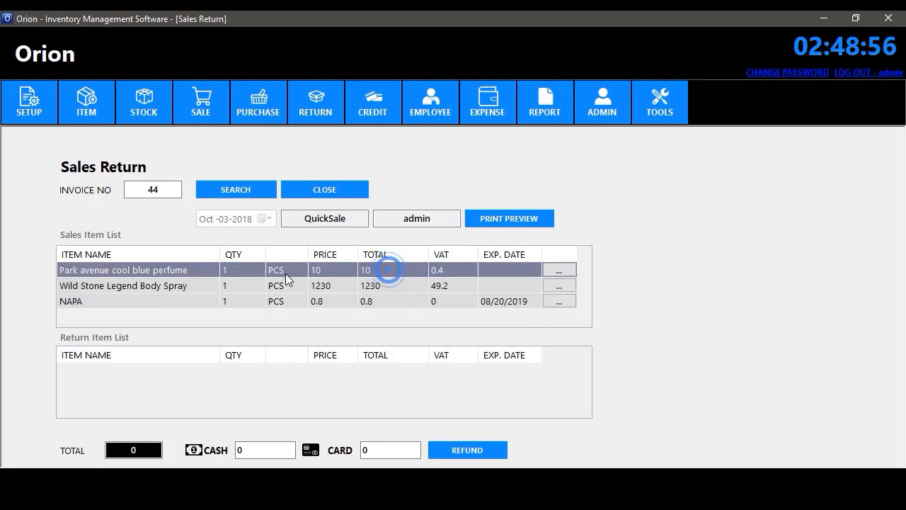
{"action": "left_click", "coordinate": [558, 270]}
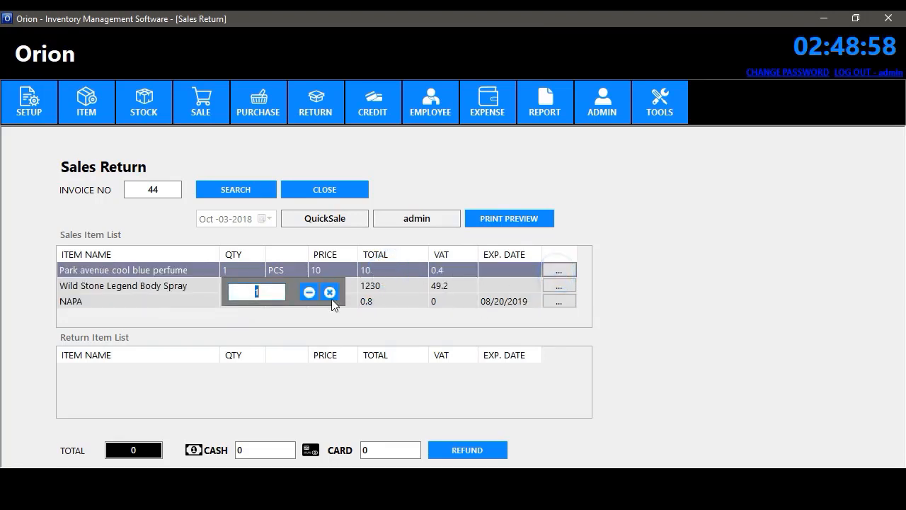
{"action": "left_click", "coordinate": [309, 291]}
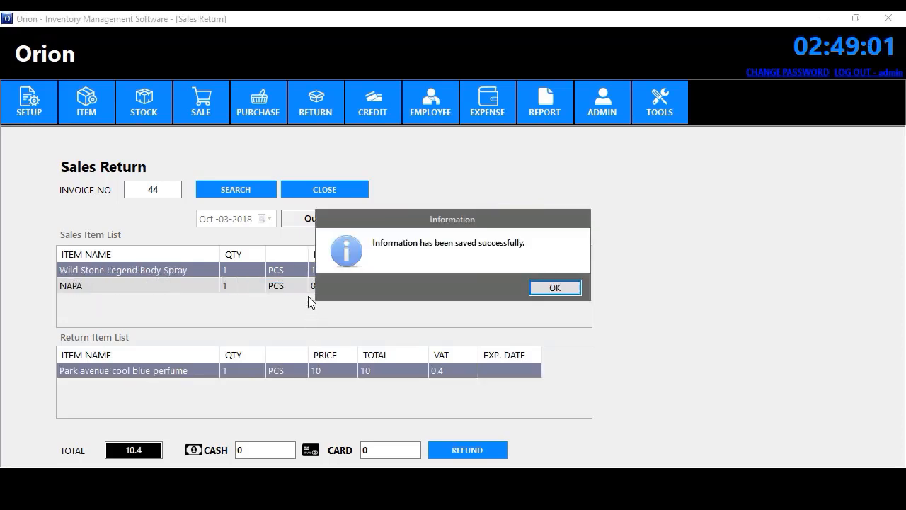
{"action": "left_click", "coordinate": [558, 287]}
- Refund the 10.4 perfume return in cash and review the sale return receipt
{"action": "left_click_drag", "start_coordinate": [257, 448], "coordinate": [230, 436]}
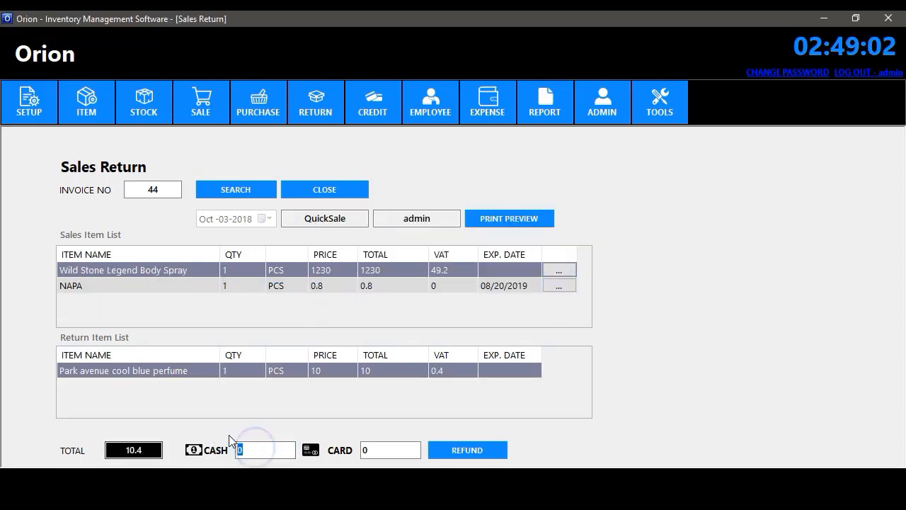
{"action": "type", "text": "1"}
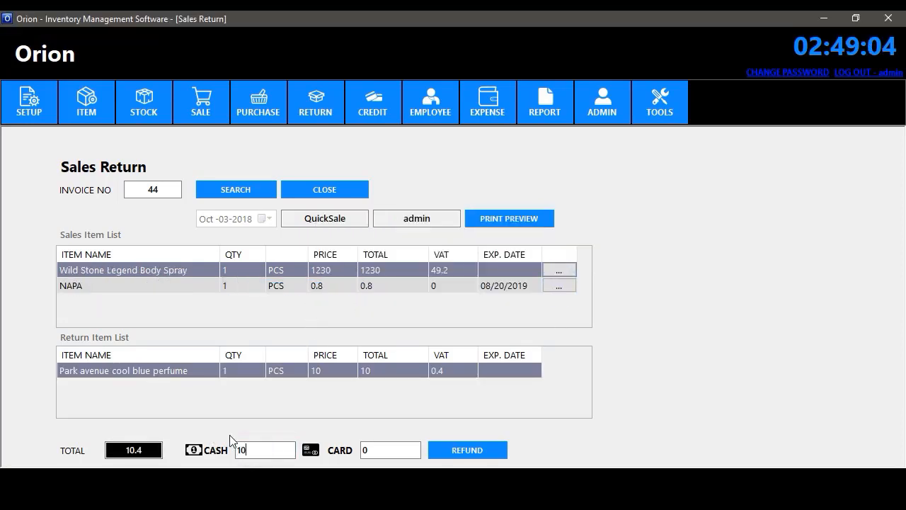
{"action": "left_click", "coordinate": [454, 447]}
{"action": "left_click", "coordinate": [550, 288]}
{"action": "left_click", "coordinate": [500, 223]}
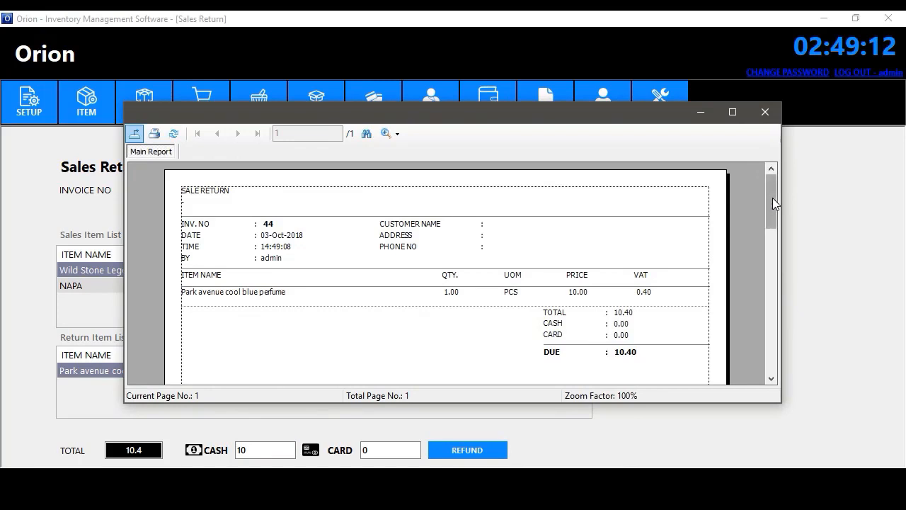
{"action": "mouse_move", "coordinate": [773, 198]}
{"action": "left_mouse_down"}
{"action": "mouse_move", "coordinate": [771, 221]}
{"action": "mouse_move", "coordinate": [770, 195]}
{"action": "left_mouse_up"}
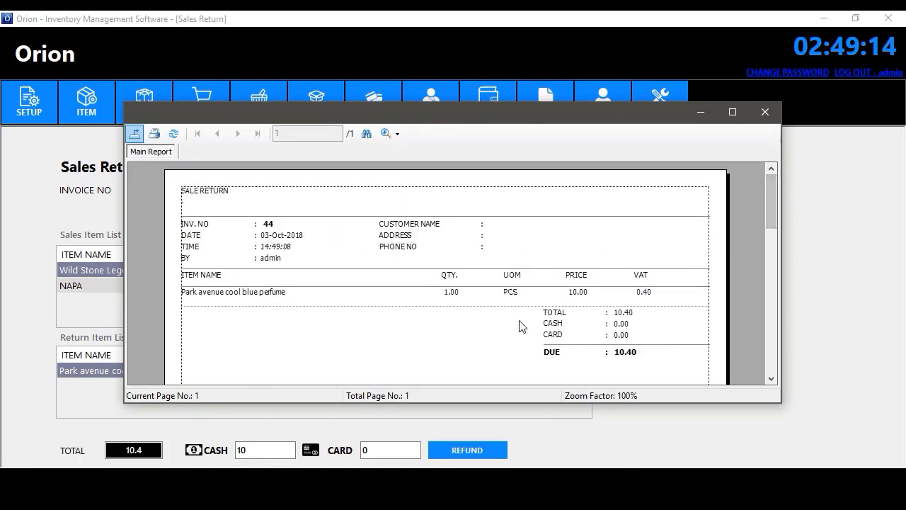
{"action": "left_click", "coordinate": [766, 112]}
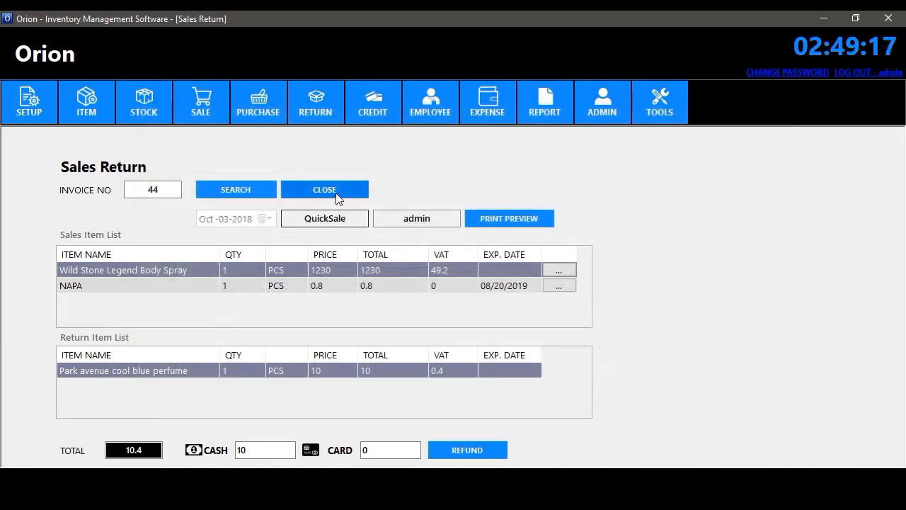
{"action": "left_click", "coordinate": [325, 189]}
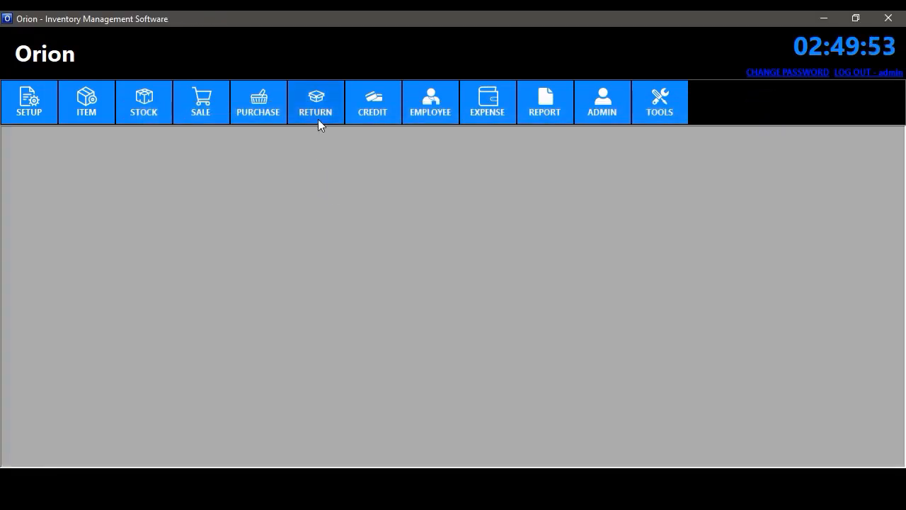
{"action": "left_click", "coordinate": [316, 106]}
{"action": "left_click", "coordinate": [347, 160]}
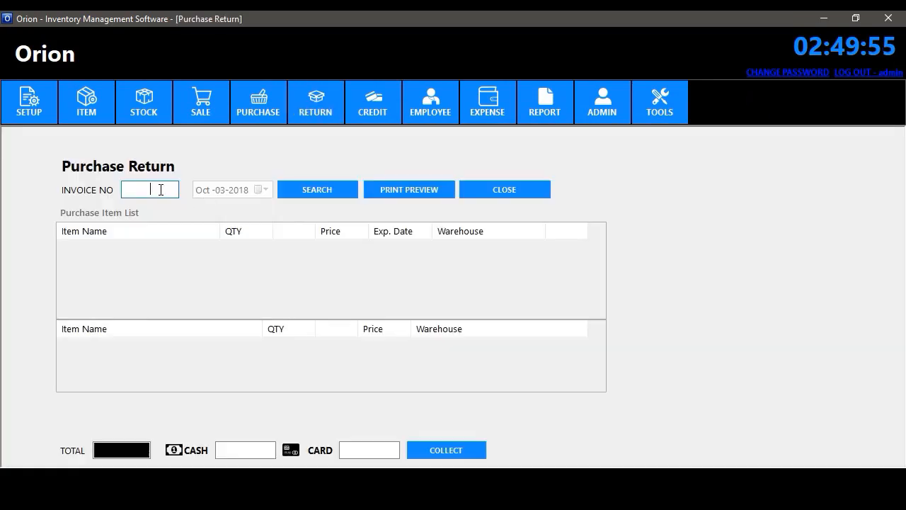
- Load purchase invoice 30 and return 5 ALL TIME COOKIES BISCUIT 200GM to the supplier
{"action": "left_click", "coordinate": [161, 190]}
{"action": "left_click", "coordinate": [308, 185]}
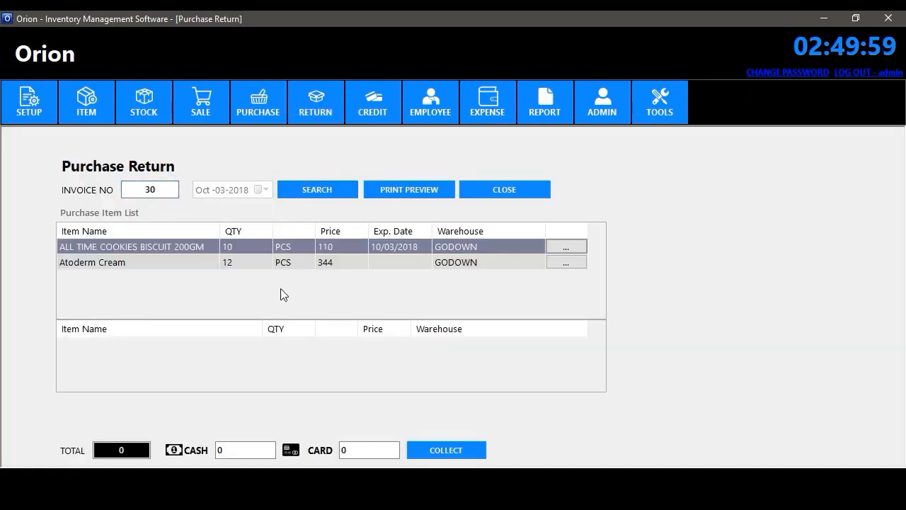
{"action": "left_click", "coordinate": [153, 262]}
{"action": "left_click", "coordinate": [175, 246]}
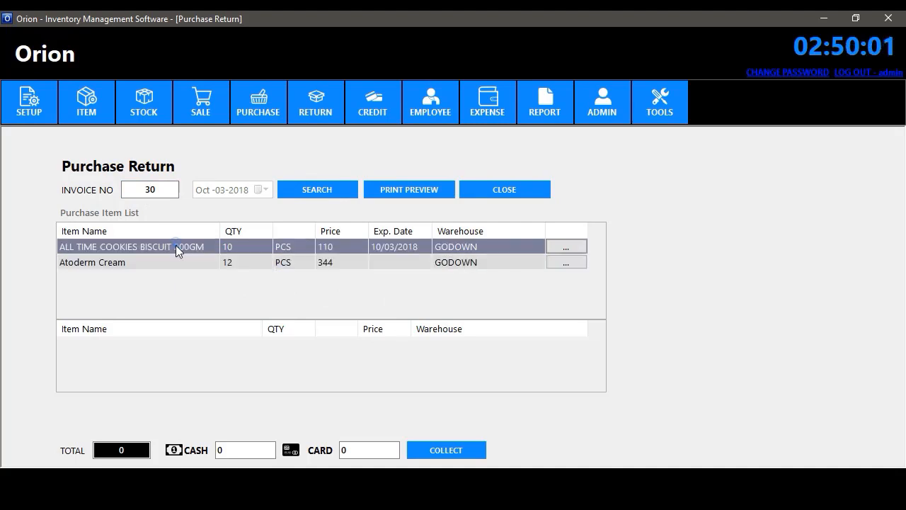
{"action": "left_click", "coordinate": [572, 248]}
{"action": "type", "text": "5"}
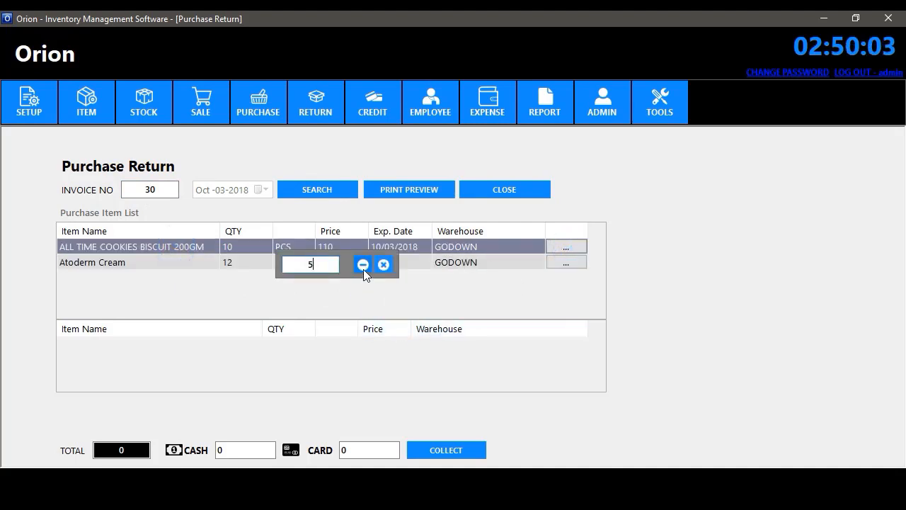
{"action": "left_click", "coordinate": [363, 265]}
{"action": "left_click", "coordinate": [557, 286]}
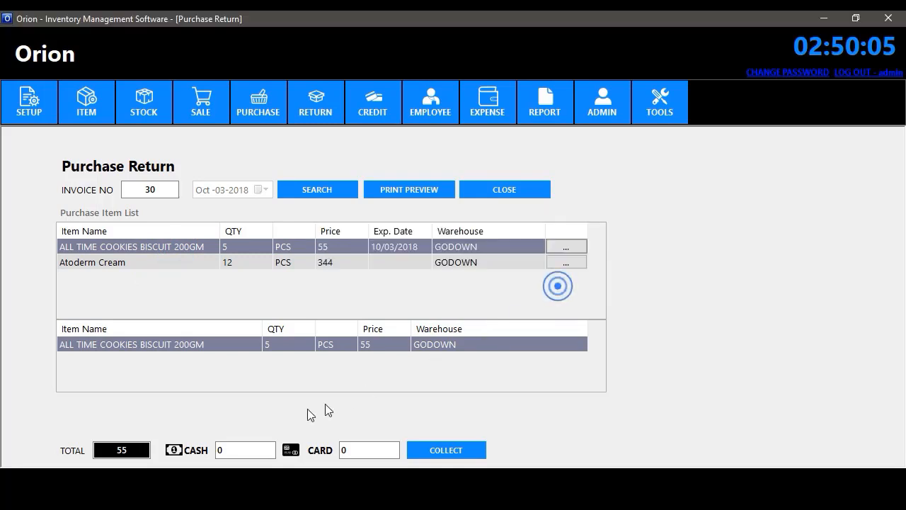
- Collect 55 cash for the purchase return and review the return document
{"action": "left_click", "coordinate": [235, 448]}
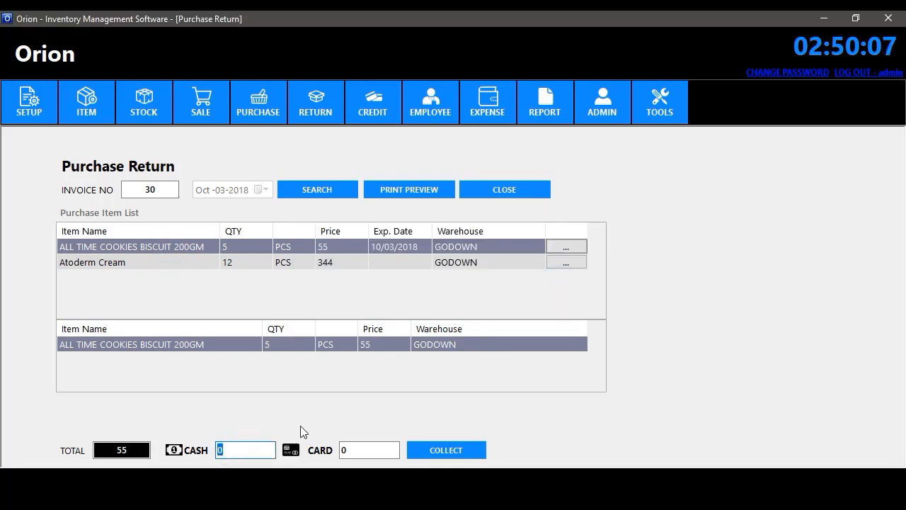
{"action": "type", "text": "55"}
{"action": "left_click", "coordinate": [422, 447]}
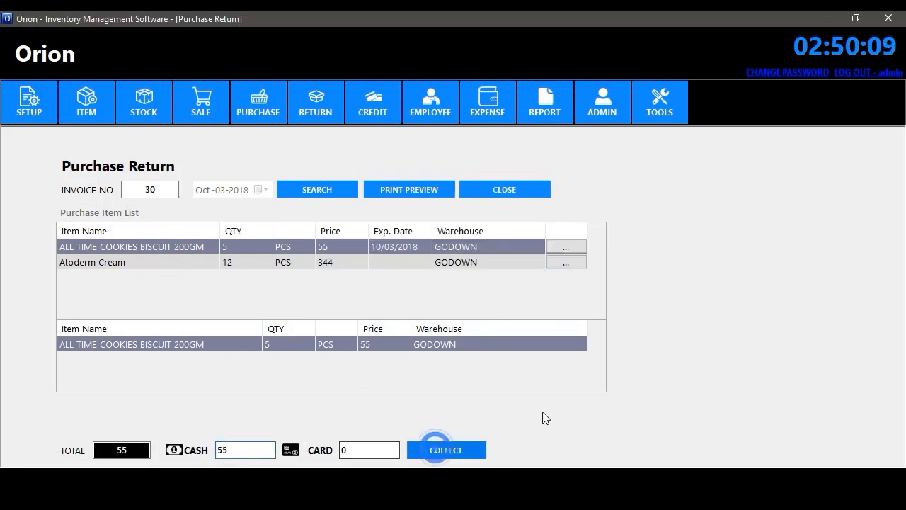
{"action": "left_click", "coordinate": [555, 286]}
{"action": "left_click", "coordinate": [420, 187]}
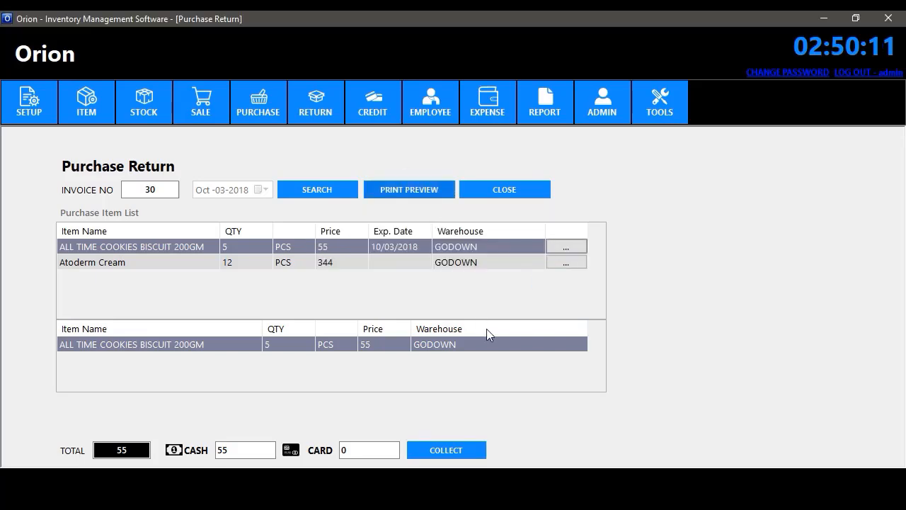
{"action": "left_click_drag", "start_coordinate": [771, 193], "coordinate": [778, 244]}
{"action": "left_click", "coordinate": [764, 111]}
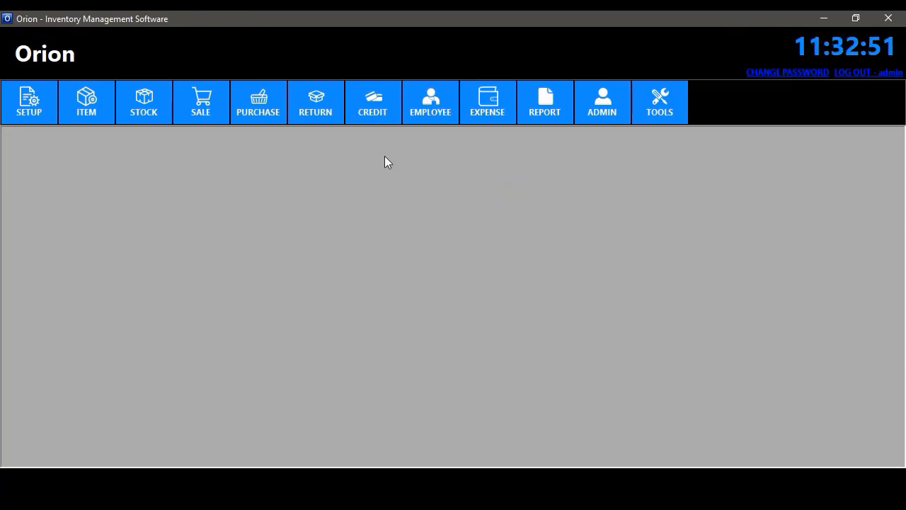
{"action": "left_click", "coordinate": [367, 122]}
{"action": "left_click", "coordinate": [373, 134]}
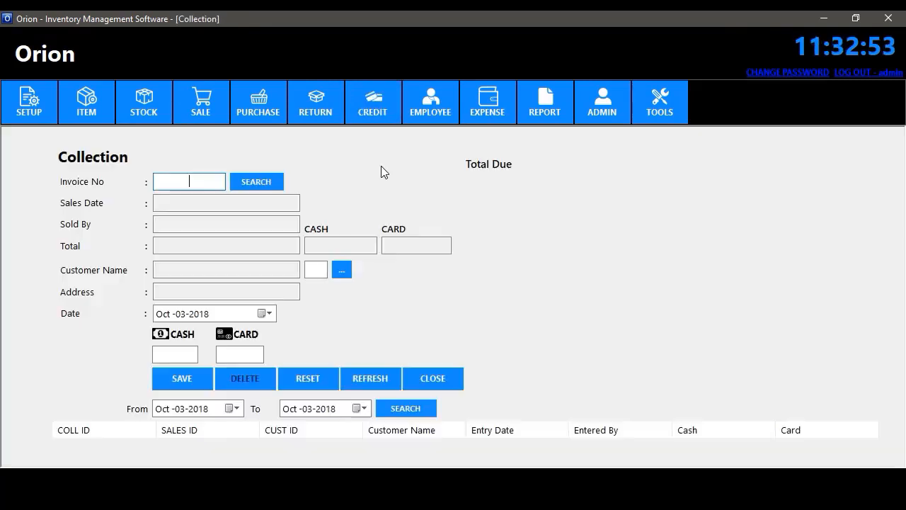
- Look up invoice 36 in Collection, showing 4191.64 due, and move to the cash amount
{"action": "left_click", "coordinate": [201, 182]}
{"action": "left_click", "coordinate": [238, 182]}
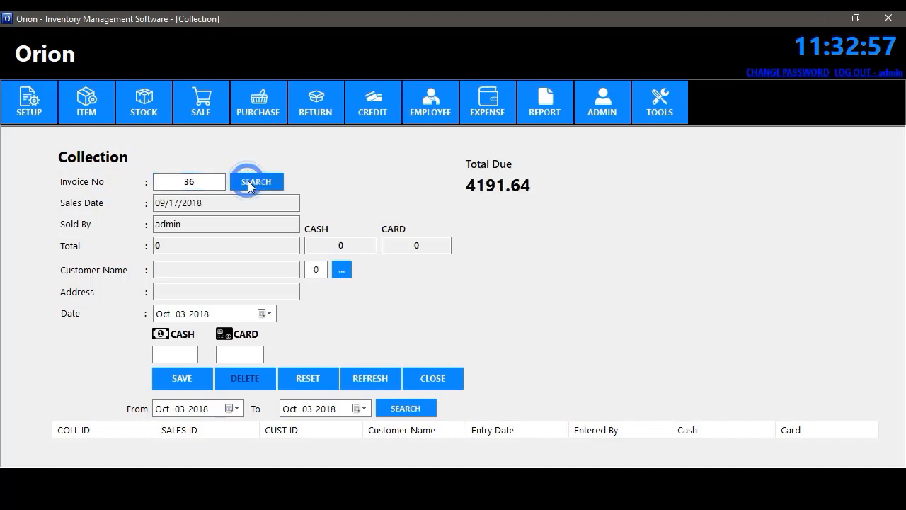
{"action": "left_click_drag", "start_coordinate": [470, 188], "coordinate": [543, 186]}
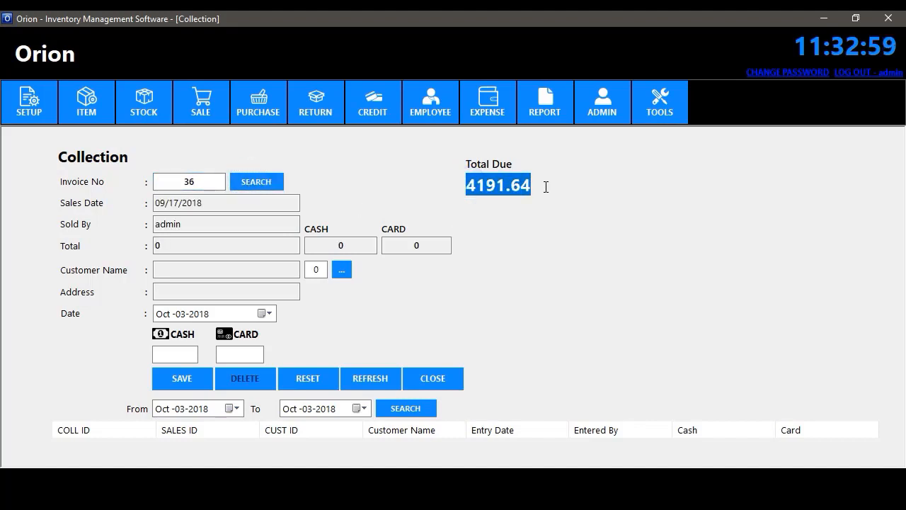
{"action": "left_click", "coordinate": [542, 187]}
{"action": "left_click", "coordinate": [186, 355]}
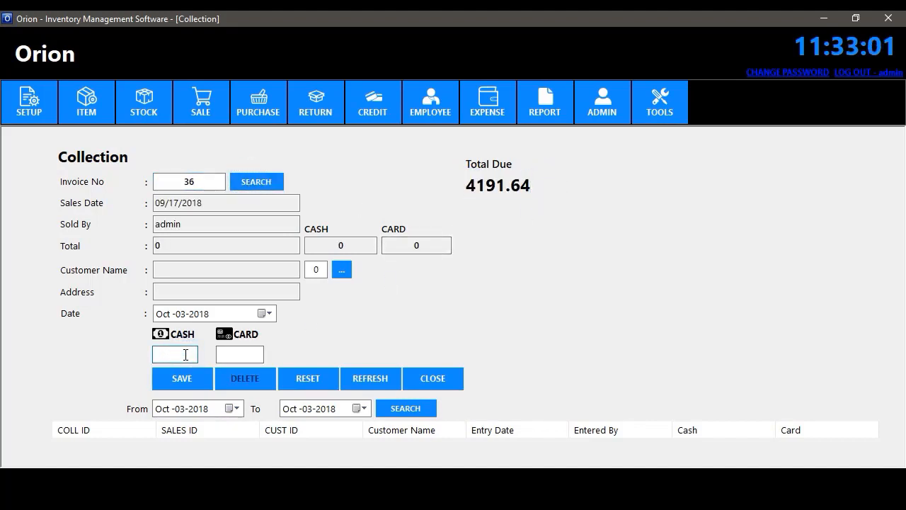
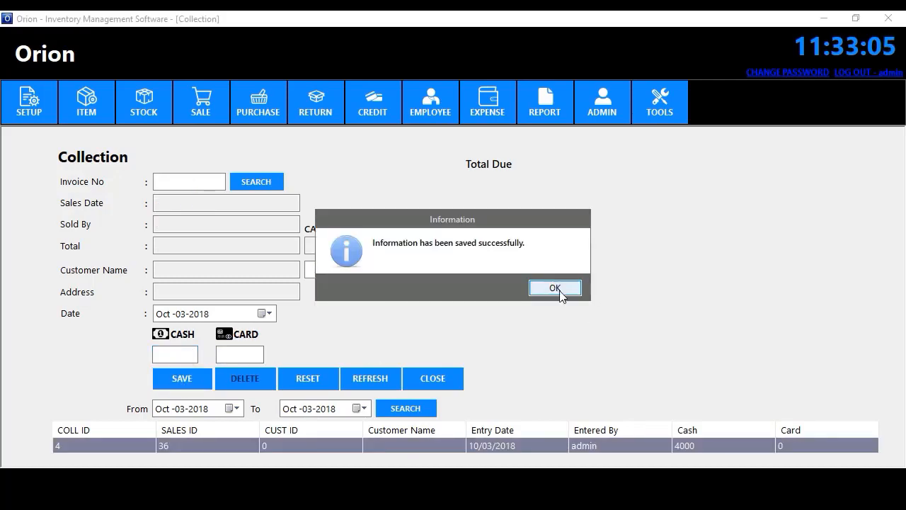
- Dismiss the confirmation and look up invoice 36 in Collection again
{"action": "left_click", "coordinate": [560, 287]}
{"action": "left_click", "coordinate": [212, 184]}
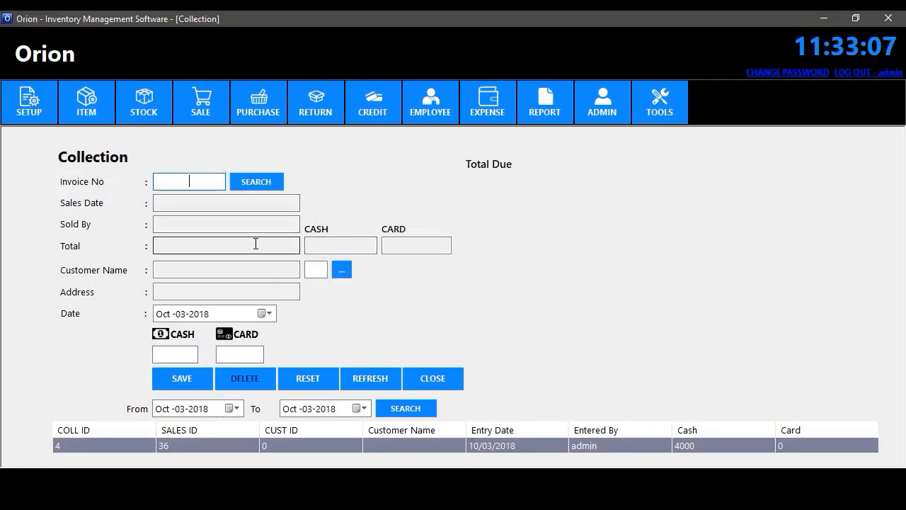
{"action": "left_click", "coordinate": [259, 183]}
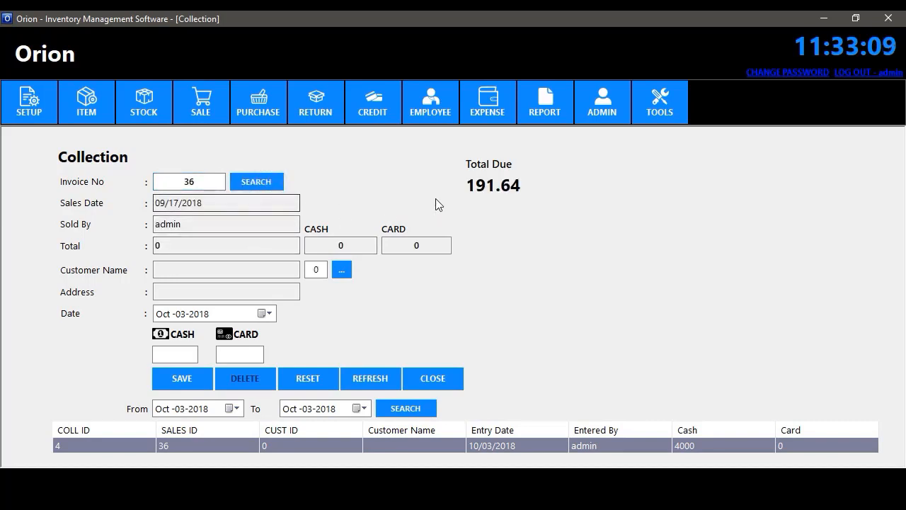
{"action": "double_click", "coordinate": [204, 182]}
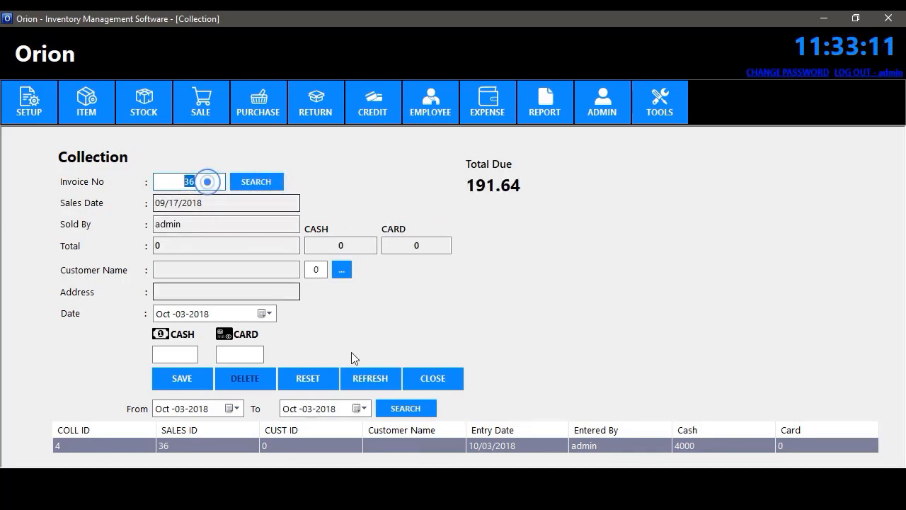
- Record a 16643.02 cash collection from customer 2, matching its full total due
{"action": "left_click", "coordinate": [315, 380]}
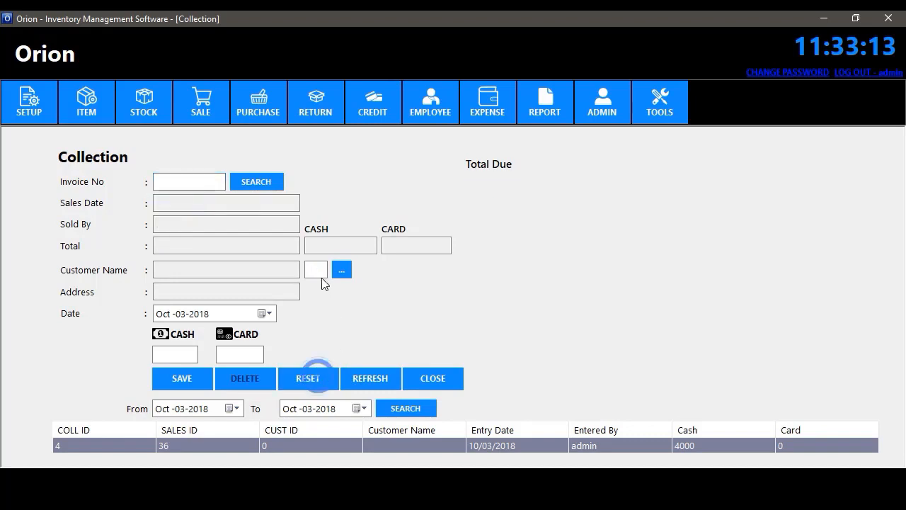
{"action": "left_click", "coordinate": [319, 270]}
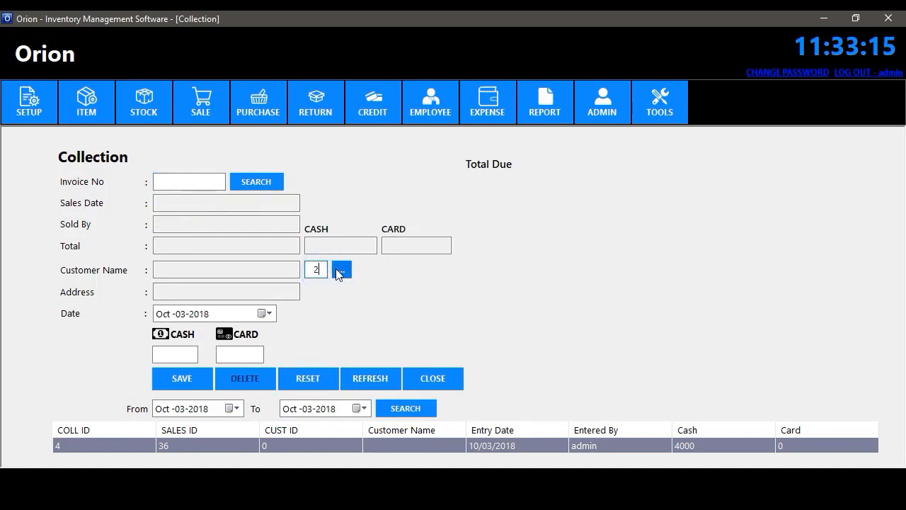
{"action": "type", "text": "2"}
{"action": "left_click", "coordinate": [340, 270]}
{"action": "double_click", "coordinate": [556, 188]}
{"action": "key", "text": "ctrl+c"}
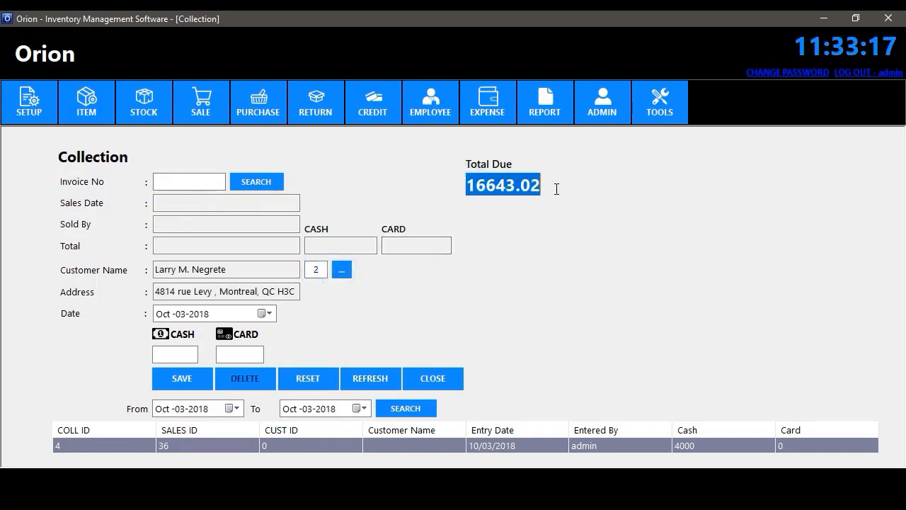
{"action": "left_click", "coordinate": [175, 354]}
{"action": "key", "text": "ctrl+v"}
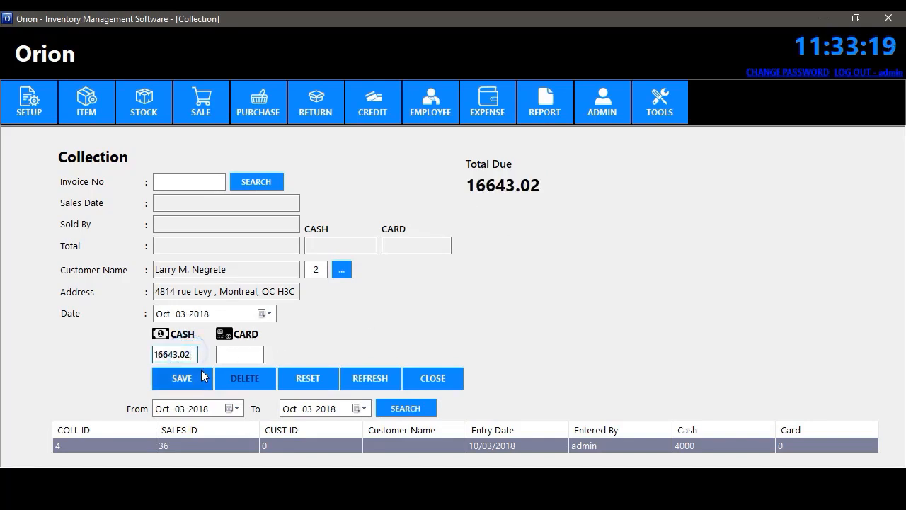
{"action": "left_click", "coordinate": [195, 376]}
- Recheck customer 2, now showing 0 due, and close the Collection form
{"action": "left_click", "coordinate": [553, 288]}
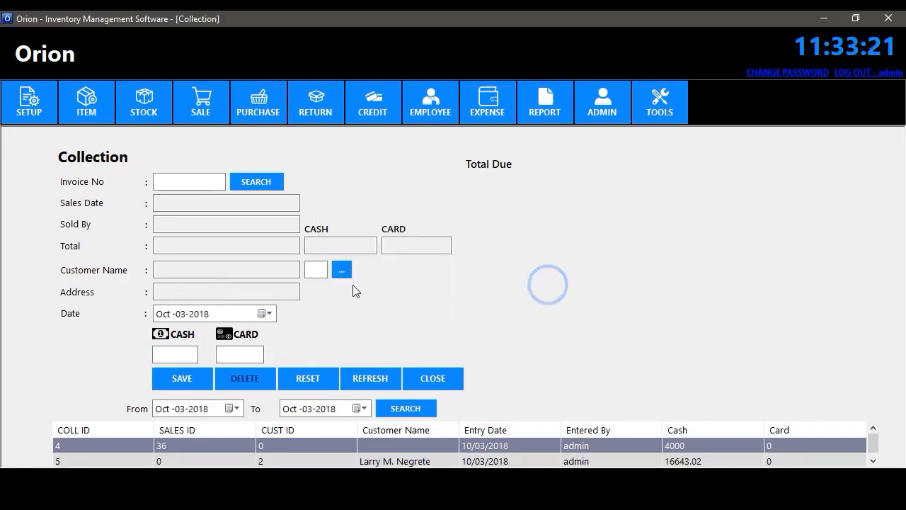
{"action": "left_click", "coordinate": [316, 270]}
{"action": "left_click", "coordinate": [340, 269]}
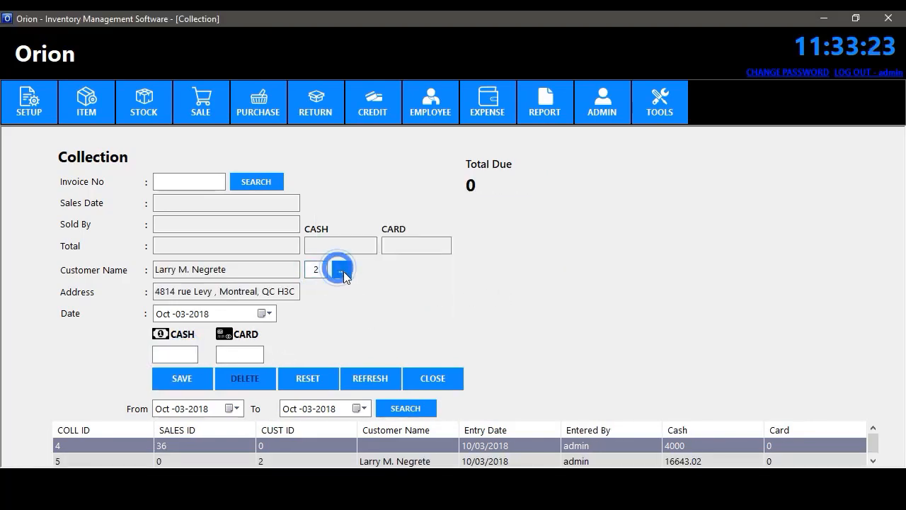
{"action": "left_click", "coordinate": [465, 185]}
{"action": "left_click", "coordinate": [427, 378]}
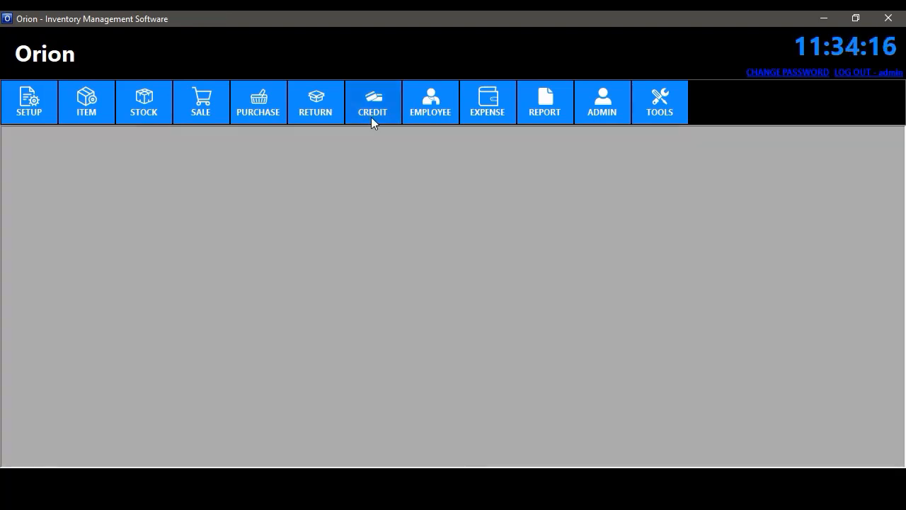
- Open the supplier Payment form and look up purchase 30
{"action": "left_click", "coordinate": [371, 118]}
{"action": "left_click", "coordinate": [390, 153]}
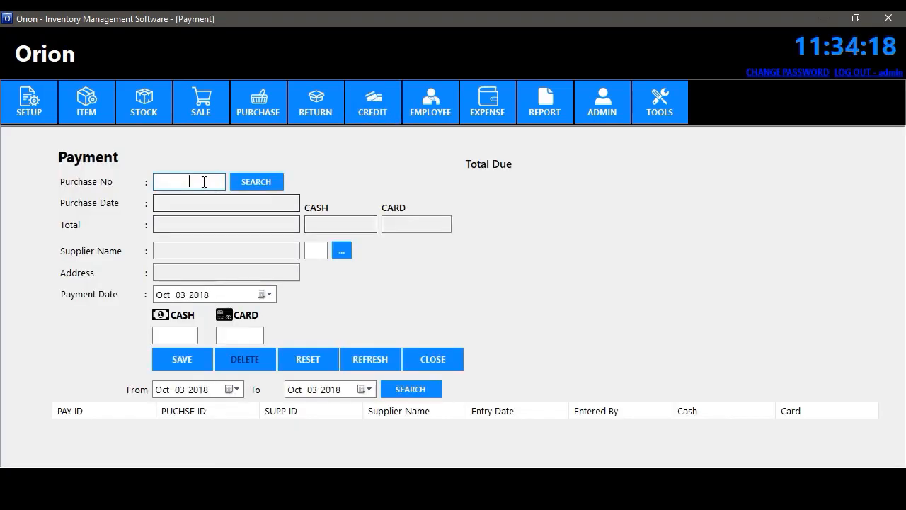
{"action": "left_click", "coordinate": [202, 181]}
{"action": "type", "text": "30"}
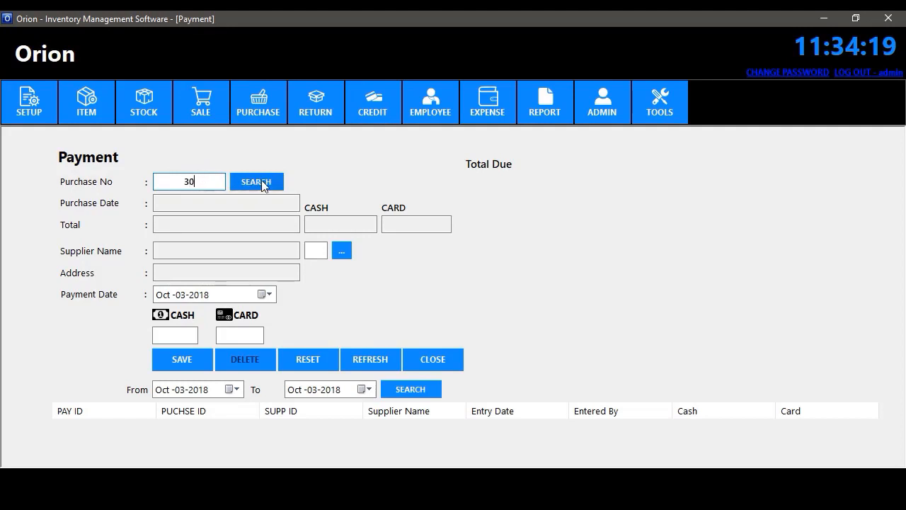
{"action": "left_click", "coordinate": [259, 182]}
{"action": "left_click", "coordinate": [472, 181]}
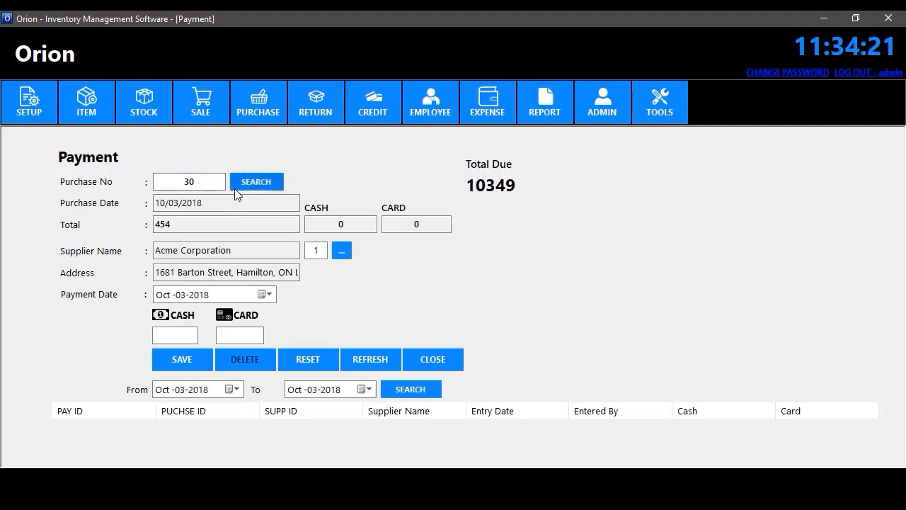
- Save a 10000 card payment to supplier 1, Acme Corporation, against its 10349 due
{"action": "left_click", "coordinate": [320, 362]}
{"action": "left_click", "coordinate": [316, 251]}
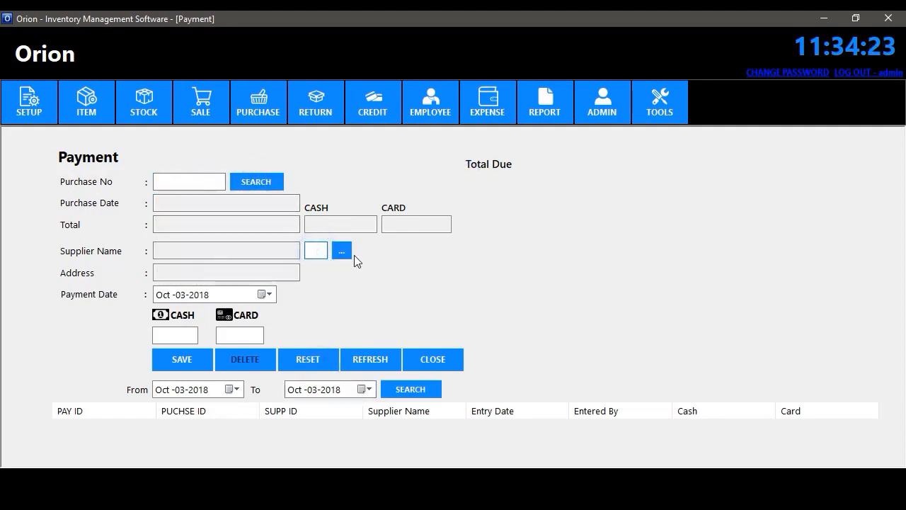
{"action": "type", "text": "1"}
{"action": "left_click", "coordinate": [346, 253]}
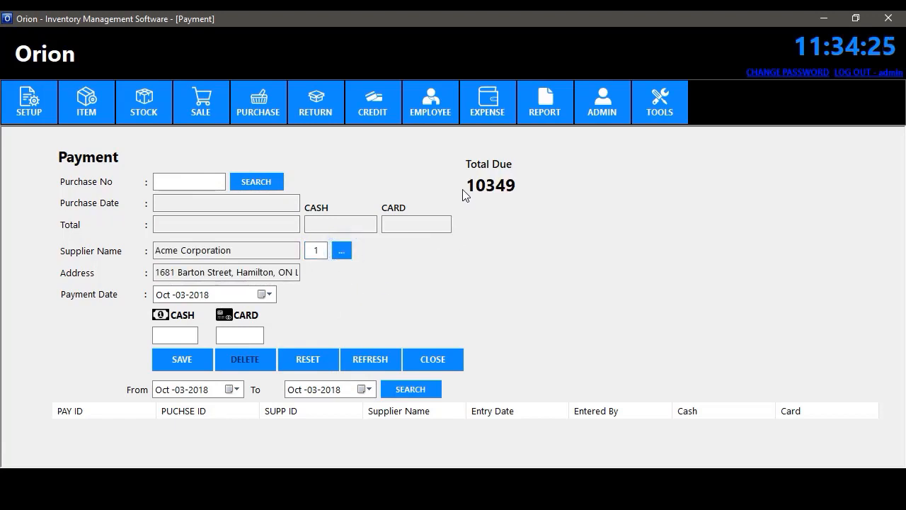
{"action": "left_click_drag", "start_coordinate": [467, 186], "coordinate": [514, 185]}
{"action": "left_click", "coordinate": [192, 354]}
{"action": "left_click", "coordinate": [557, 287]}
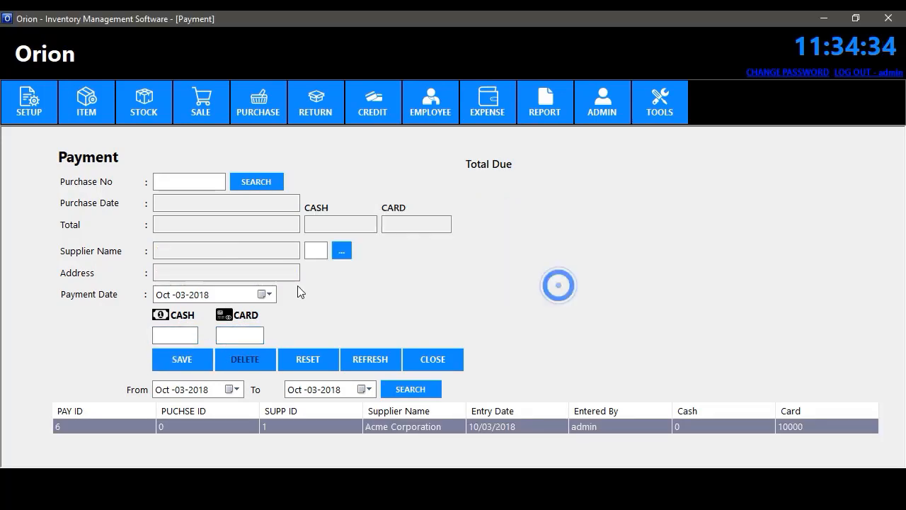
- Recheck supplier 1's balance and reload purchase 30
{"action": "left_click", "coordinate": [327, 257]}
{"action": "type", "text": "1"}
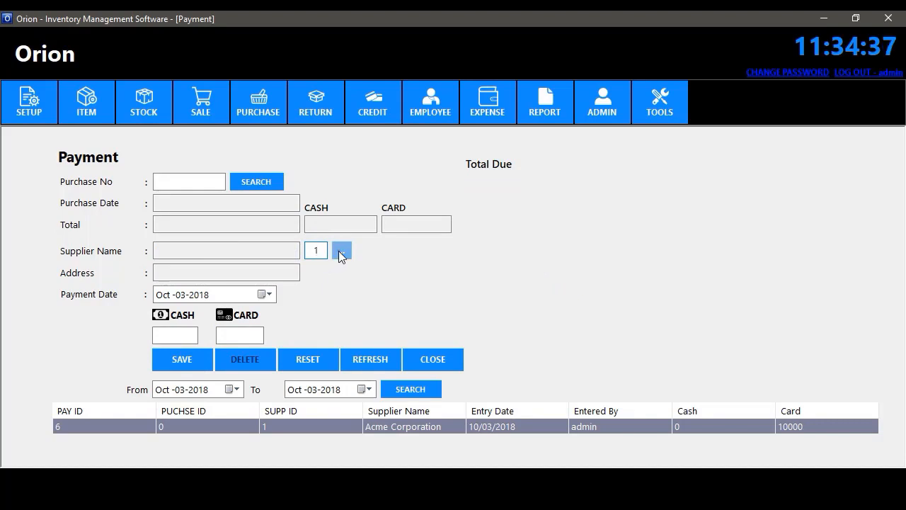
{"action": "left_click", "coordinate": [341, 253]}
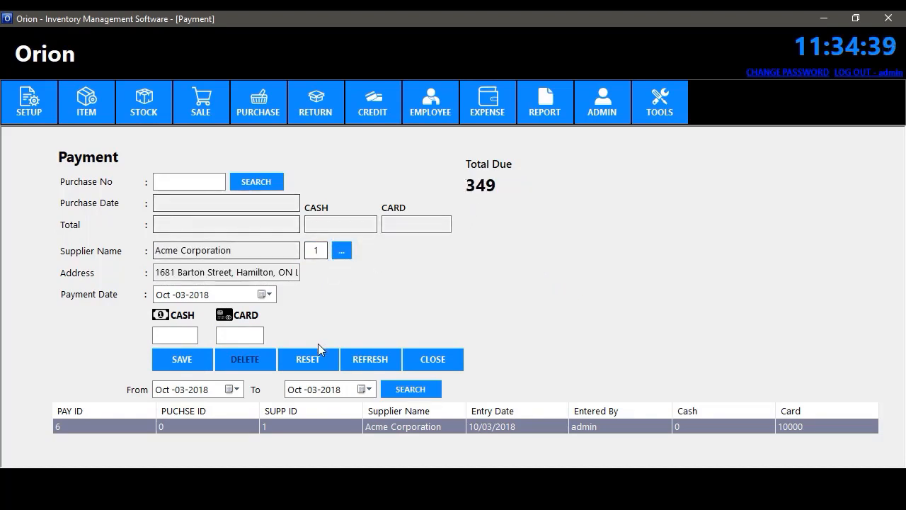
{"action": "left_click", "coordinate": [347, 362]}
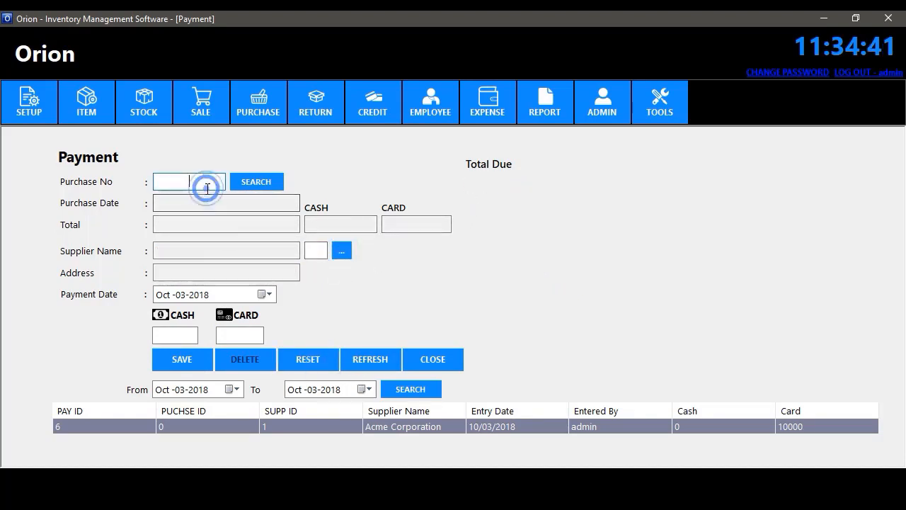
{"action": "left_click", "coordinate": [216, 186]}
{"action": "type", "text": "30"}
{"action": "left_click", "coordinate": [243, 181]}
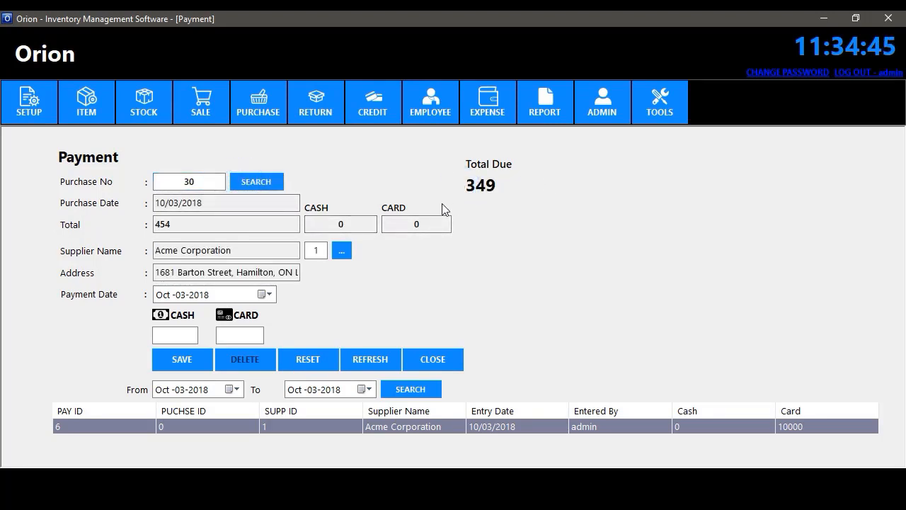
- Pay purchase 30's remaining 349 due in cash
{"action": "left_click_drag", "start_coordinate": [461, 185], "coordinate": [536, 185]}
{"action": "left_click", "coordinate": [187, 339]}
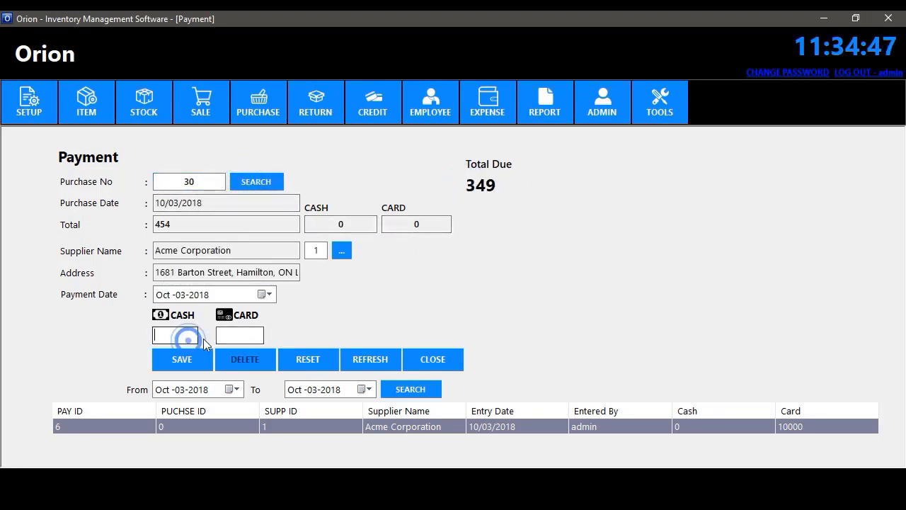
{"action": "left_click", "coordinate": [187, 352]}
{"action": "left_click", "coordinate": [565, 287]}
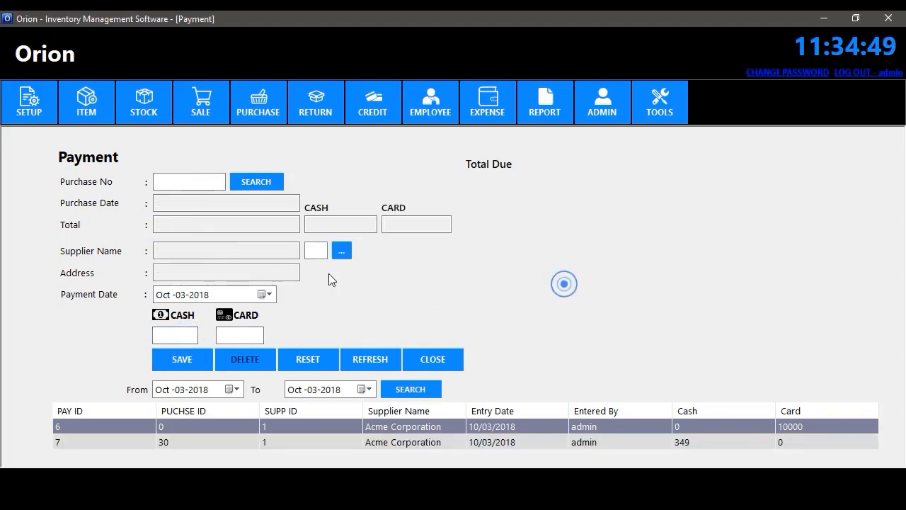
- Verify supplier 1 and purchase 30 now show 0 due
{"action": "left_click", "coordinate": [319, 251]}
{"action": "type", "text": "1"}
{"action": "left_click", "coordinate": [339, 251]}
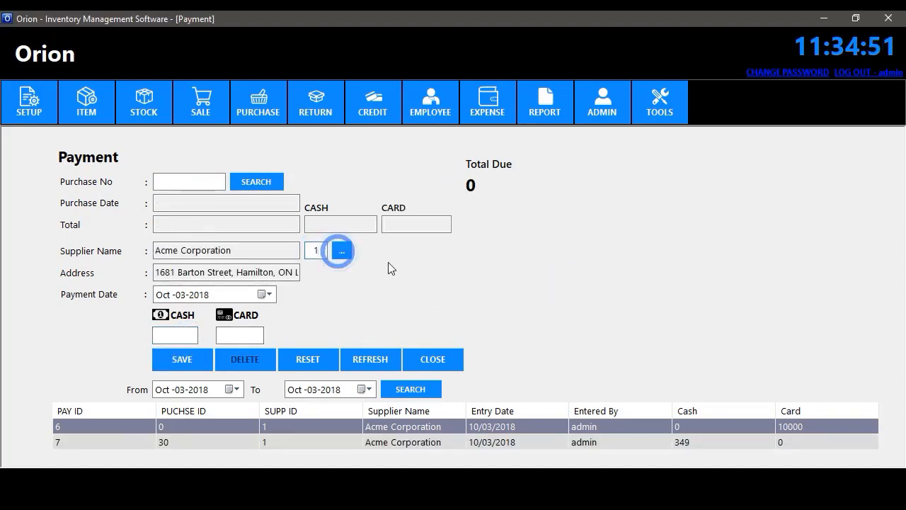
{"action": "left_click", "coordinate": [327, 354]}
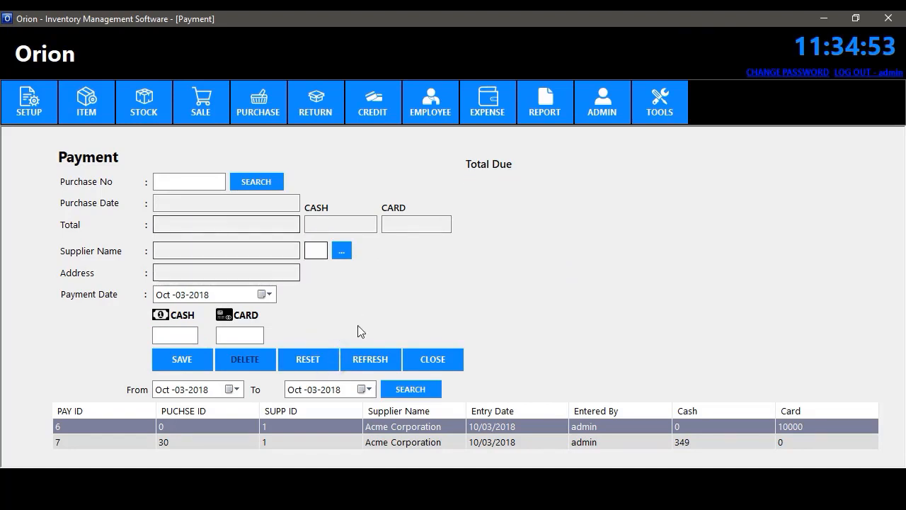
{"action": "left_click", "coordinate": [188, 182]}
{"action": "type", "text": "3"}
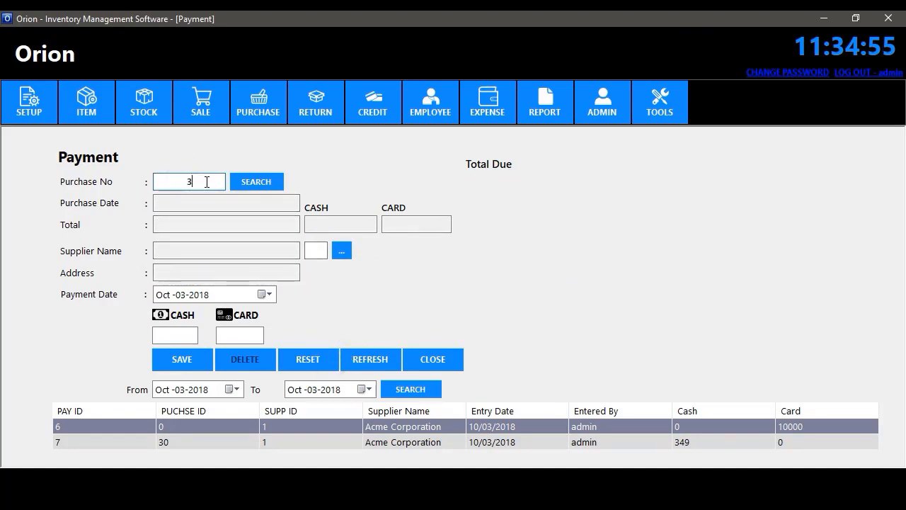
{"action": "type", "text": "0"}
{"action": "left_click", "coordinate": [265, 184]}
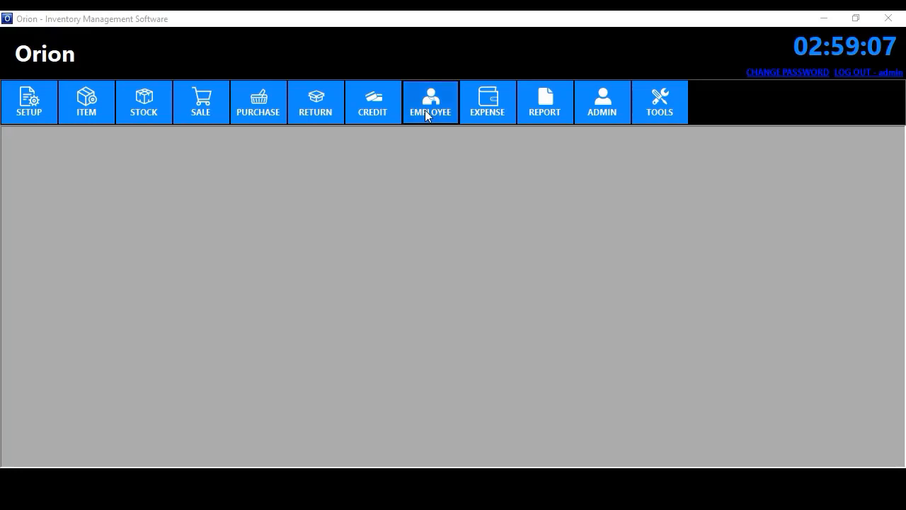
- Save a new employee record with a chosen photo in Employee Information
{"action": "left_click", "coordinate": [428, 106]}
{"action": "left_click", "coordinate": [446, 135]}
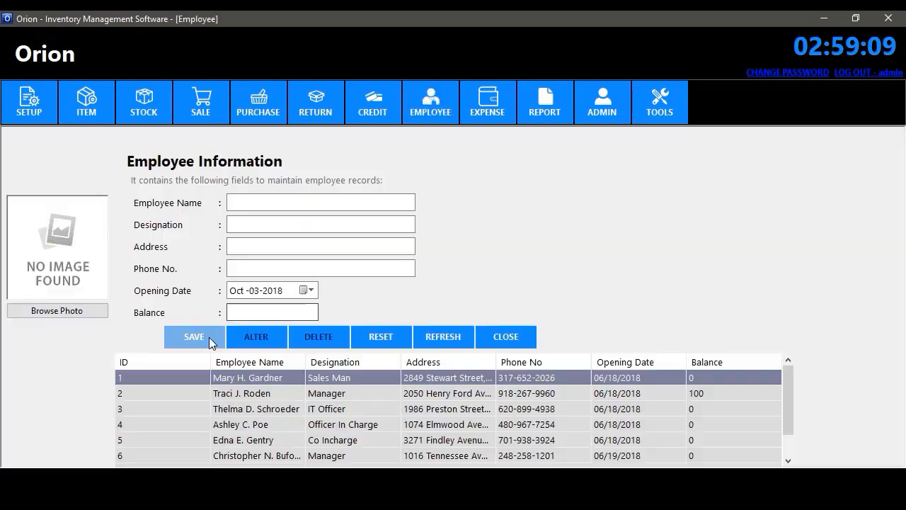
{"action": "left_click", "coordinate": [258, 204]}
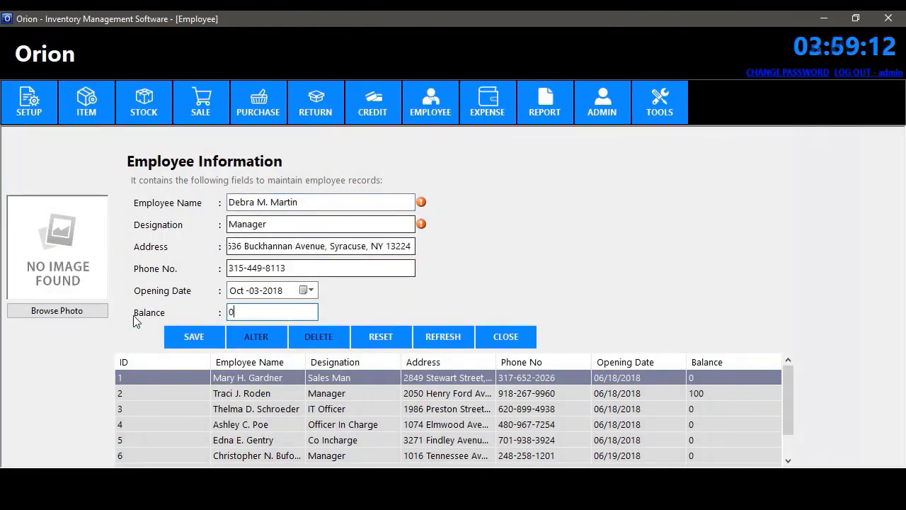
{"action": "left_click", "coordinate": [73, 310]}
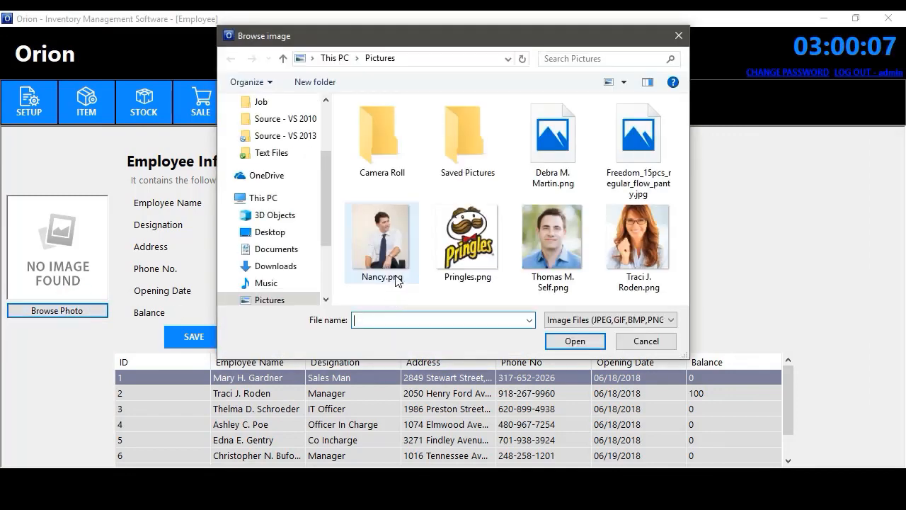
{"action": "left_click", "coordinate": [552, 141]}
{"action": "left_click", "coordinate": [575, 341]}
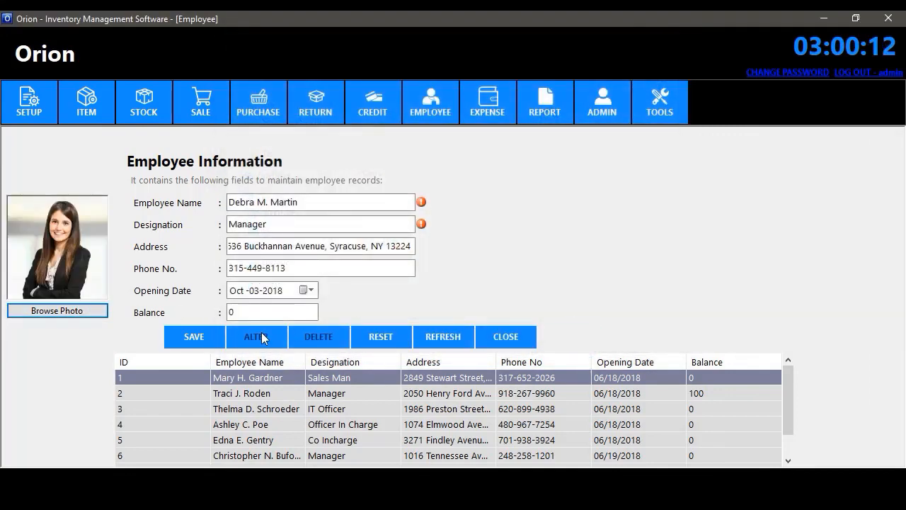
{"action": "left_click", "coordinate": [193, 337]}
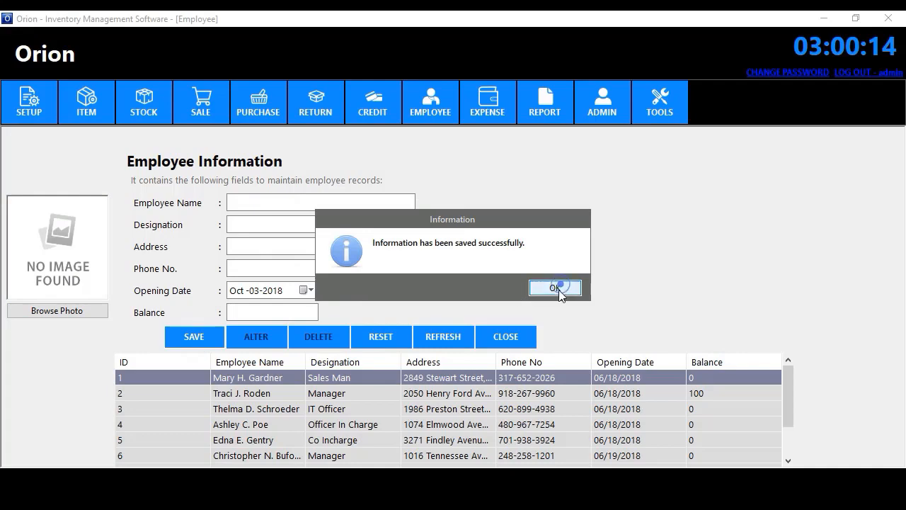
{"action": "left_click", "coordinate": [559, 287]}
- Give the row-2 Manager a portrait photo, update the record, and close the form
{"action": "left_click", "coordinate": [241, 395]}
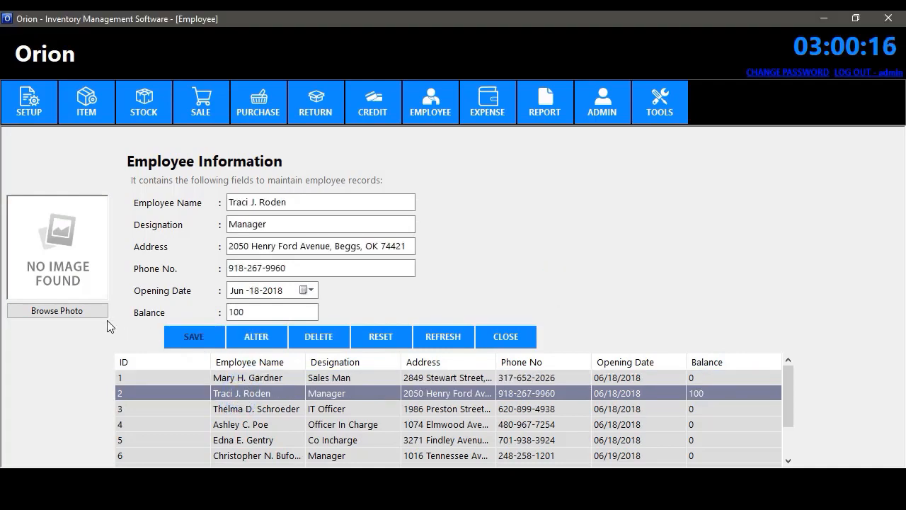
{"action": "left_click", "coordinate": [79, 310]}
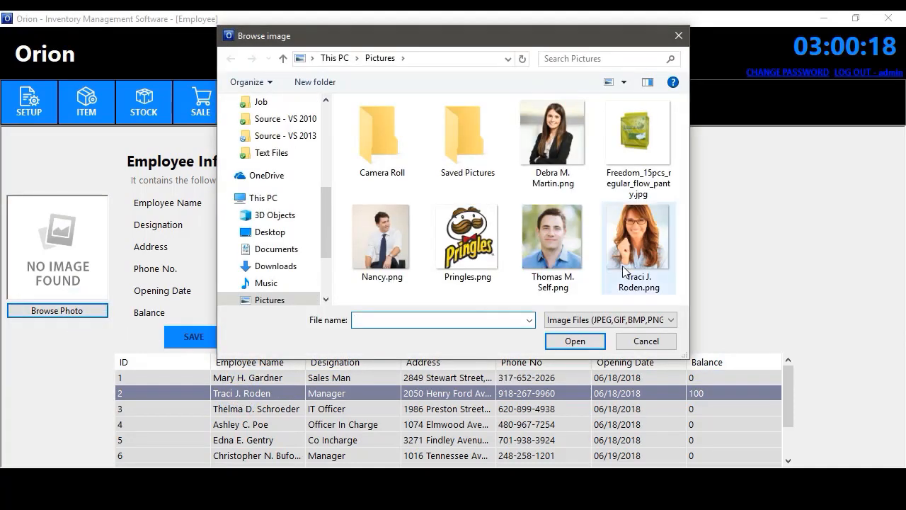
{"action": "left_click", "coordinate": [623, 271]}
{"action": "left_click", "coordinate": [575, 340]}
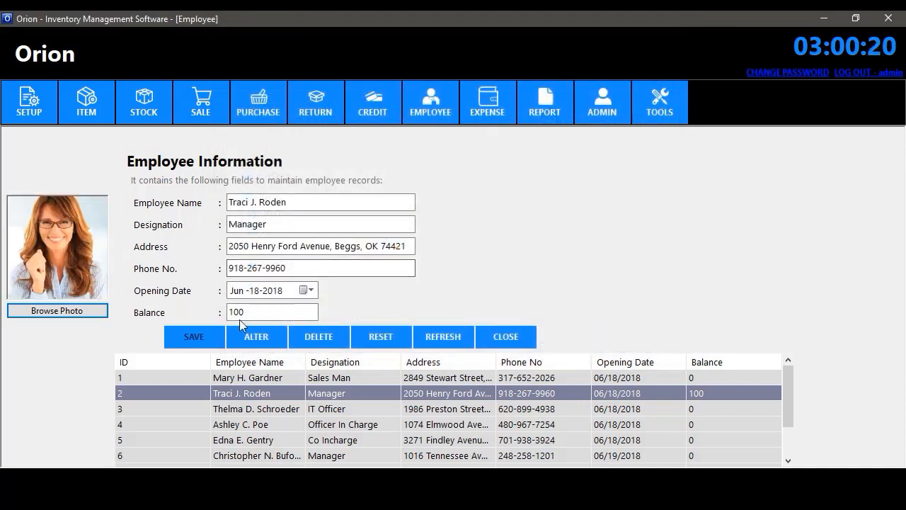
{"action": "left_click", "coordinate": [251, 337]}
{"action": "left_click", "coordinate": [559, 290]}
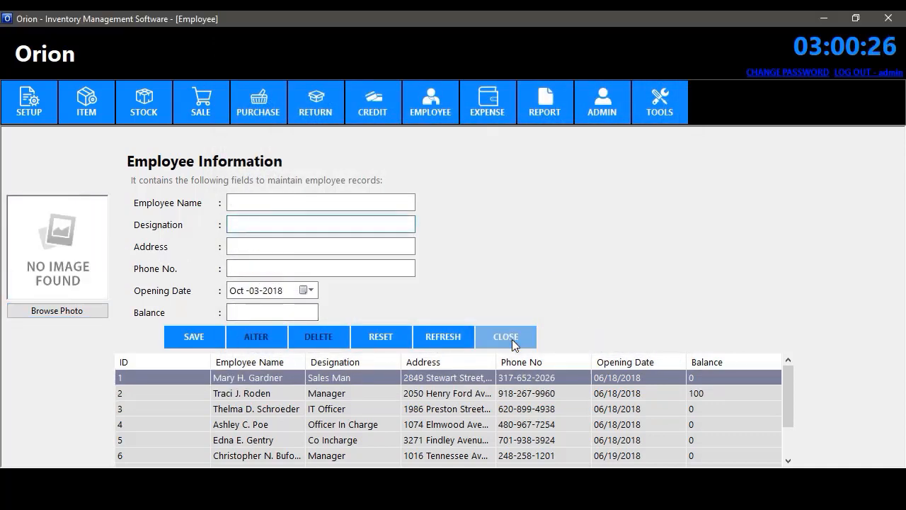
{"action": "left_click", "coordinate": [511, 343]}
{"action": "left_click", "coordinate": [442, 104]}
- Mark the first four employees Present for Oct-03-2018 and save
{"action": "left_click", "coordinate": [457, 155]}
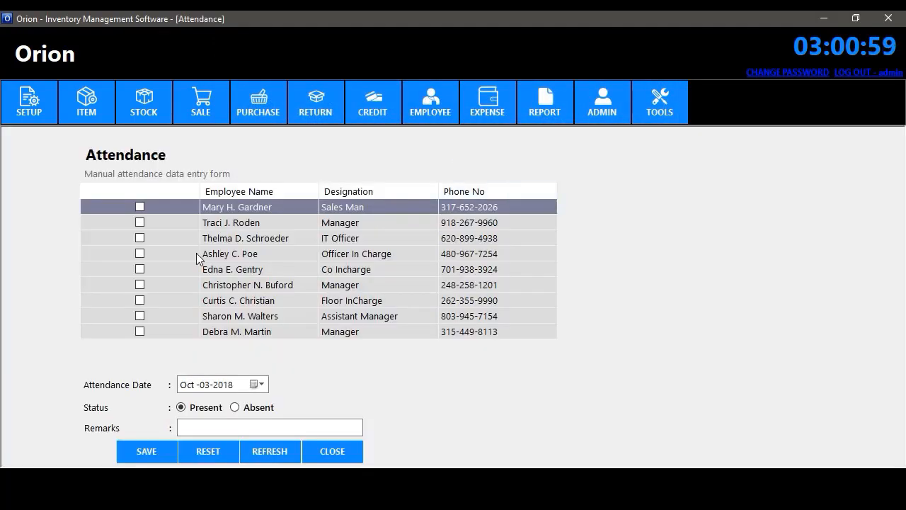
{"action": "left_click", "coordinate": [139, 206]}
{"action": "left_click", "coordinate": [140, 222]}
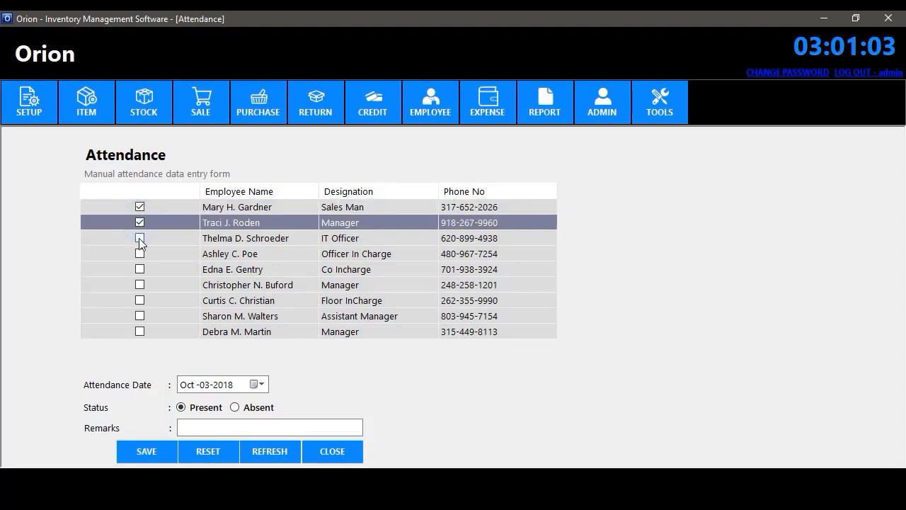
{"action": "left_click", "coordinate": [139, 237]}
{"action": "left_click", "coordinate": [139, 254]}
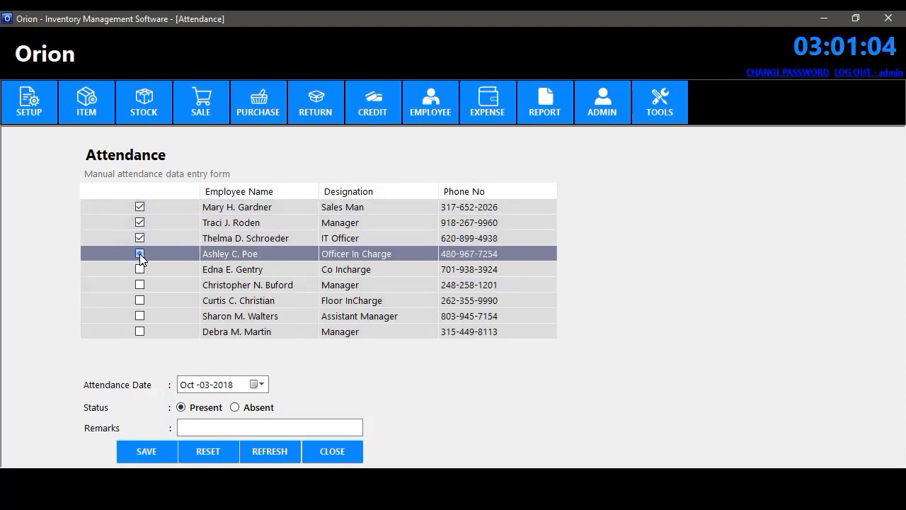
{"action": "left_click", "coordinate": [208, 426]}
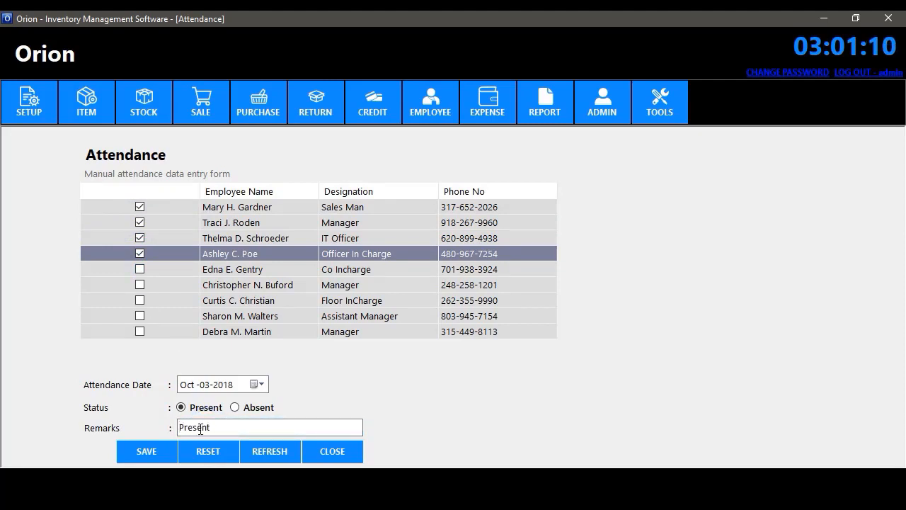
{"action": "left_click", "coordinate": [157, 452]}
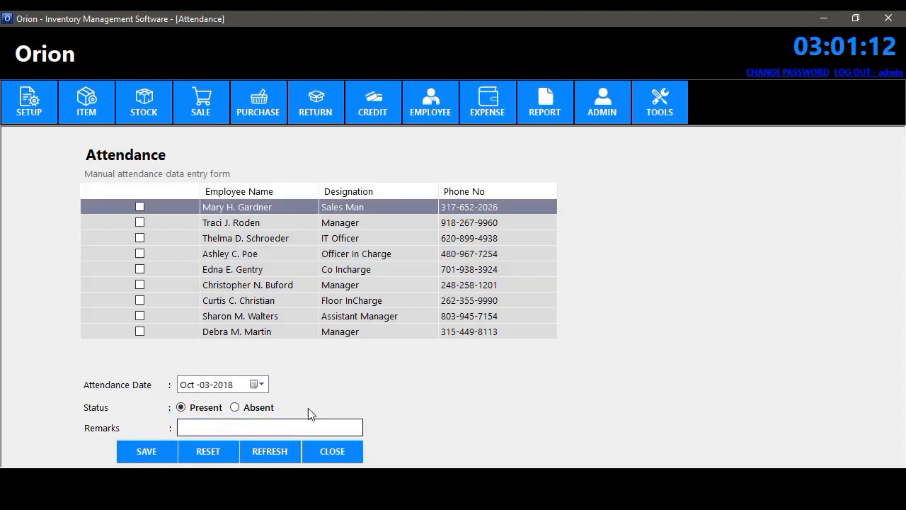
- Mark Floor InCharge, Assistant Manager and the last Manager Absent, and save
{"action": "left_click", "coordinate": [140, 330]}
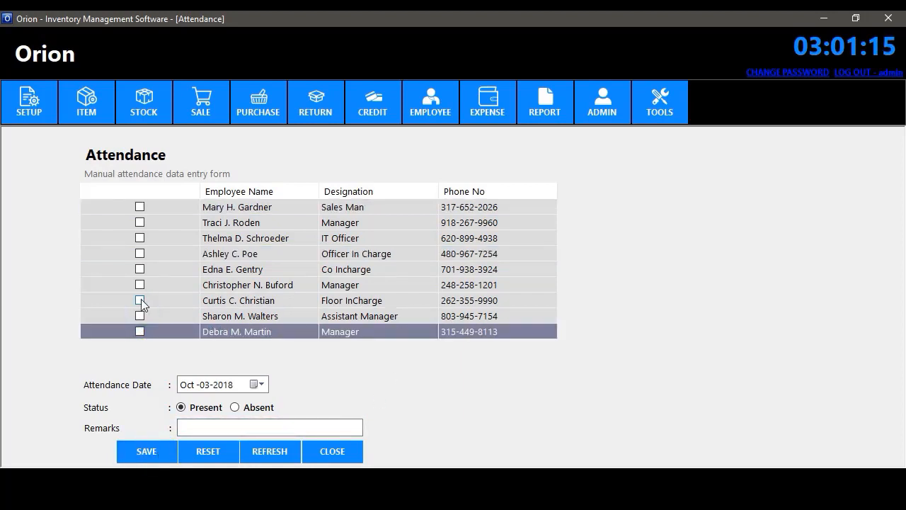
{"action": "left_click", "coordinate": [140, 300]}
{"action": "left_click", "coordinate": [140, 316]}
{"action": "left_click", "coordinate": [140, 332]}
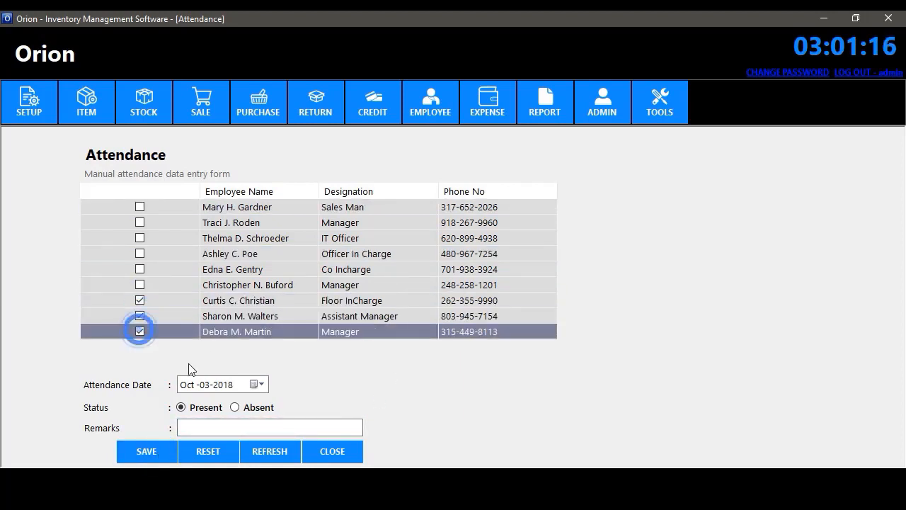
{"action": "left_click", "coordinate": [236, 408]}
{"action": "left_click", "coordinate": [237, 427]}
{"action": "type", "text": "a"}
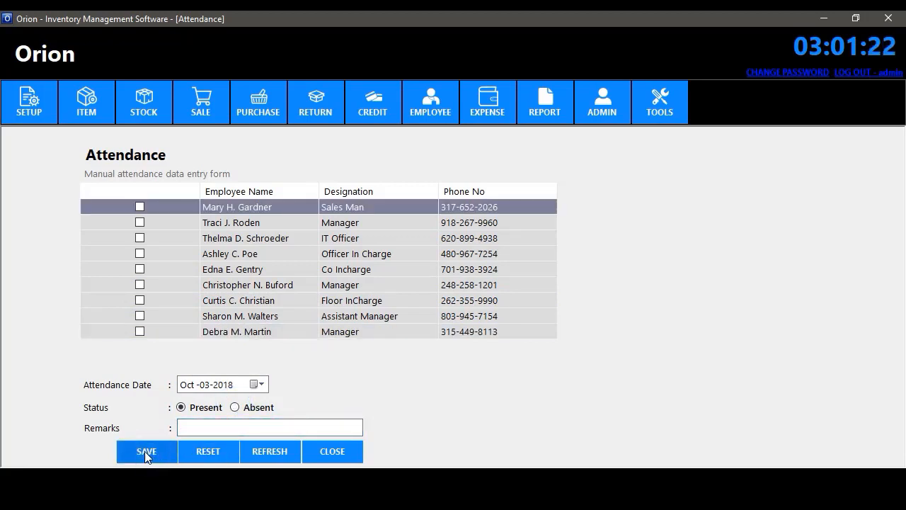
{"action": "left_click", "coordinate": [348, 451]}
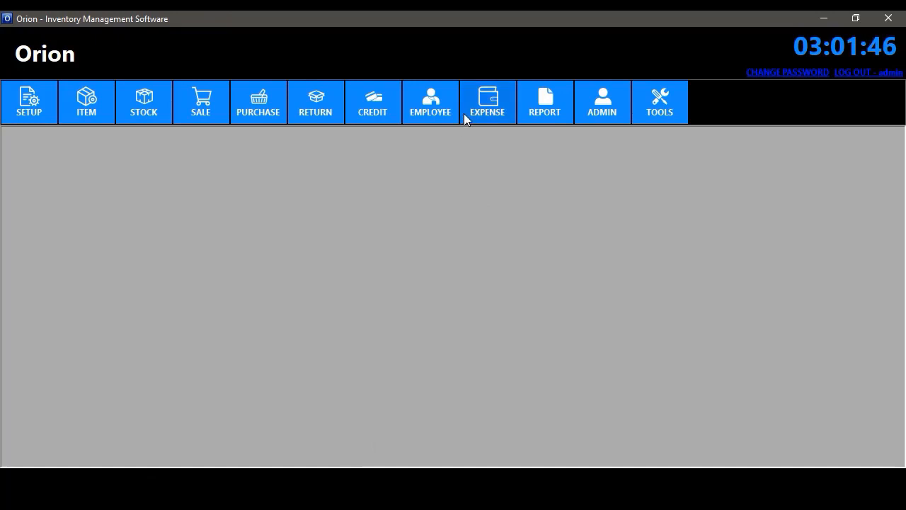
- Record a 1000 'Oct salary paid' payment for the Co Incharge employee
{"action": "left_click", "coordinate": [446, 113]}
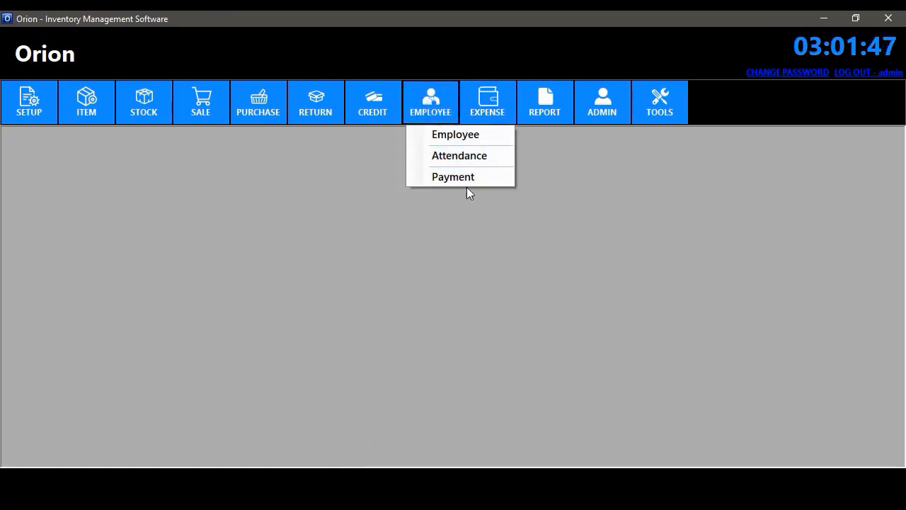
{"action": "left_click", "coordinate": [460, 177]}
{"action": "left_click", "coordinate": [402, 208]}
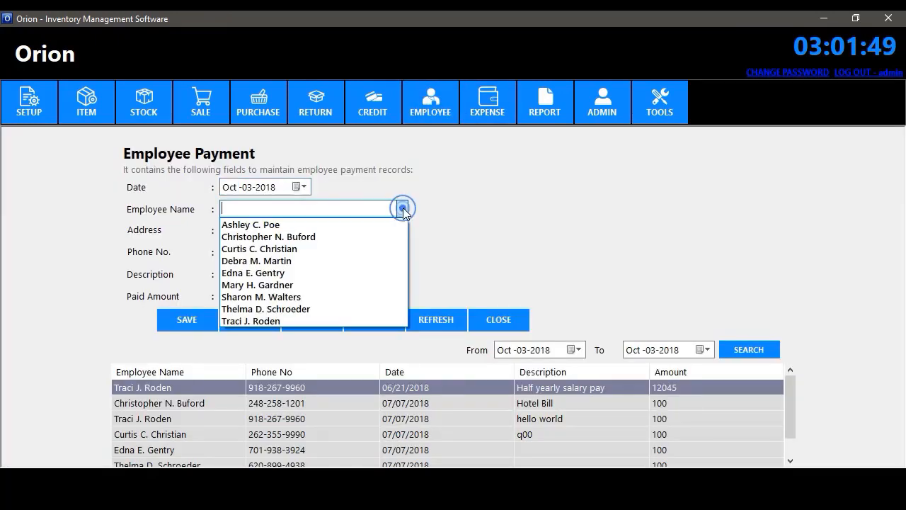
{"action": "left_click", "coordinate": [275, 276]}
{"action": "left_click", "coordinate": [293, 273]}
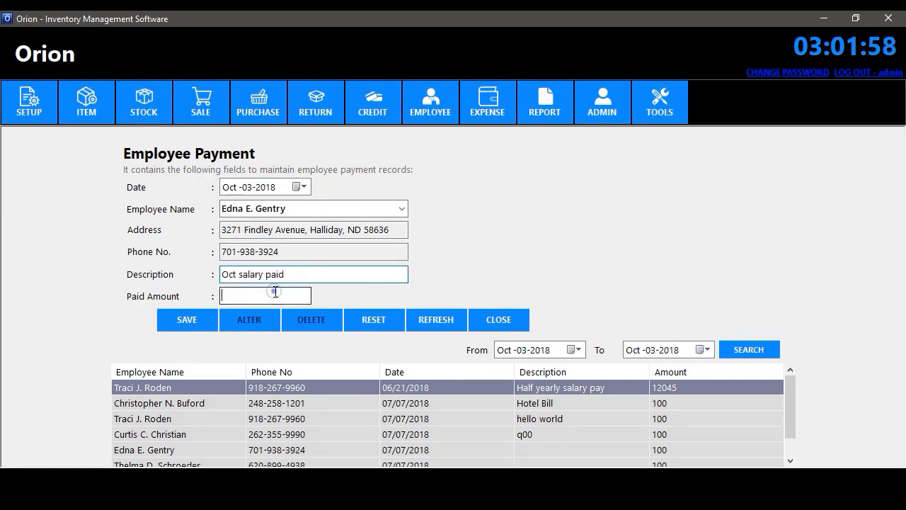
{"action": "type", "text": "1000"}
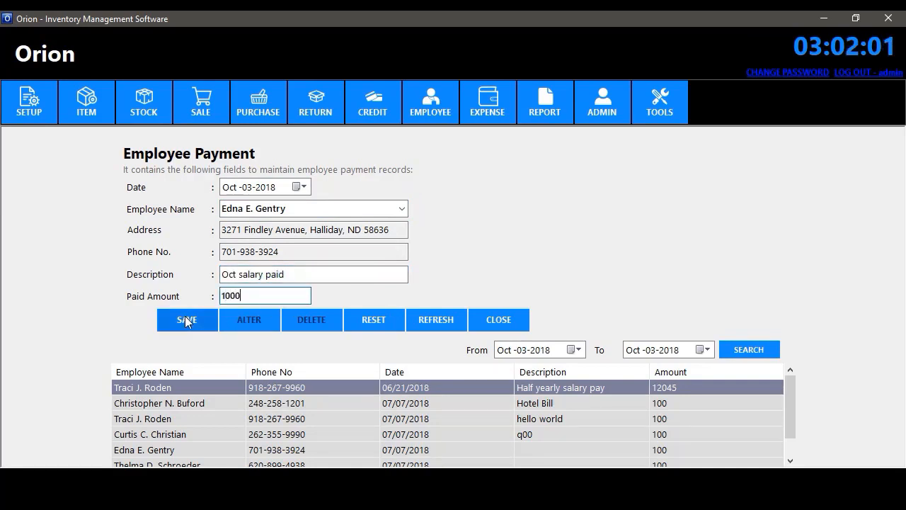
{"action": "left_click", "coordinate": [191, 322]}
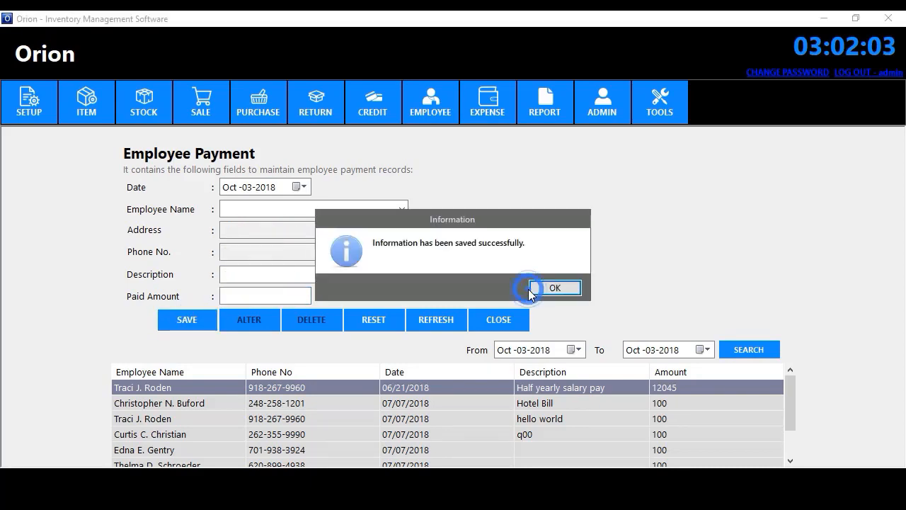
{"action": "left_click", "coordinate": [567, 288]}
- Find the new payment by date range, change it to 1500, and close the form
{"action": "left_click_drag", "start_coordinate": [792, 389], "coordinate": [804, 431]}
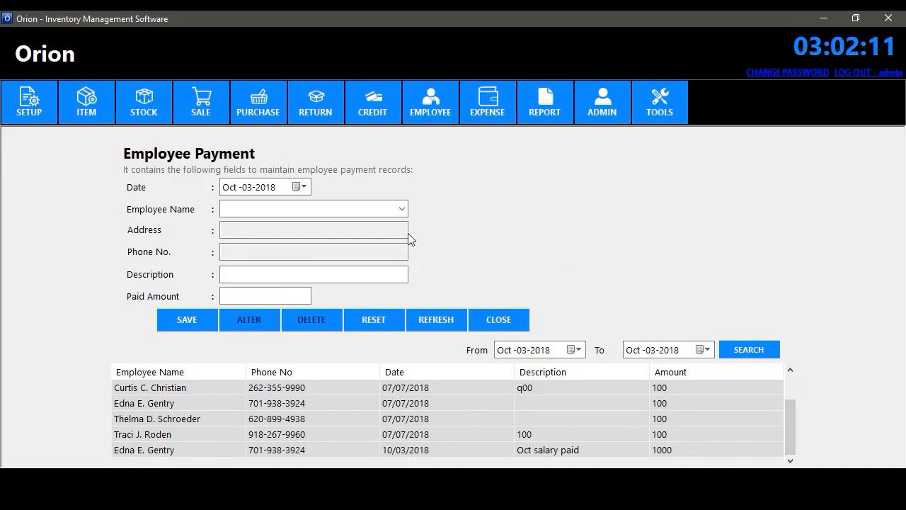
{"action": "left_click", "coordinate": [748, 349]}
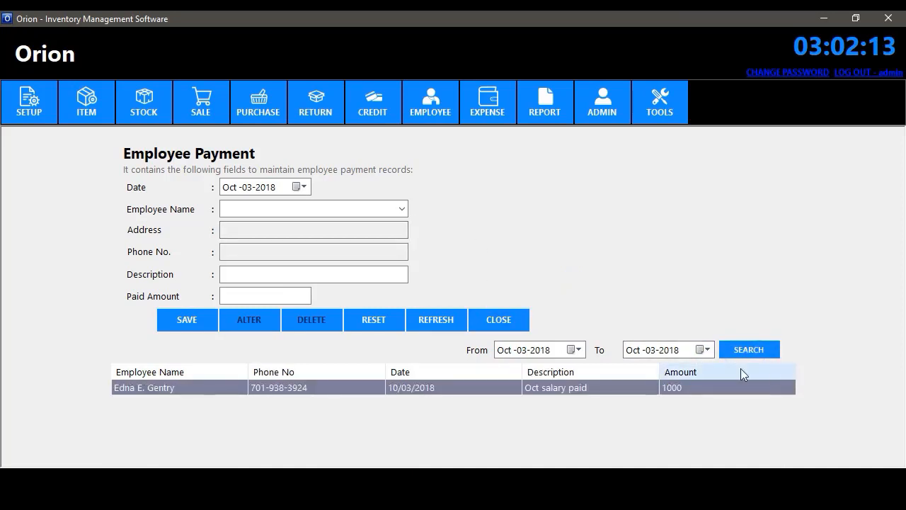
{"action": "left_click", "coordinate": [551, 387]}
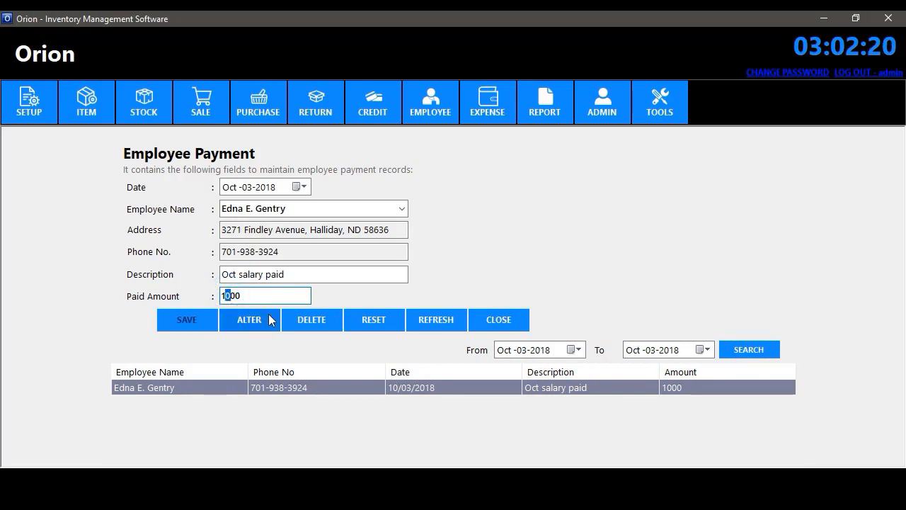
{"action": "type", "text": "5"}
{"action": "left_click", "coordinate": [246, 323]}
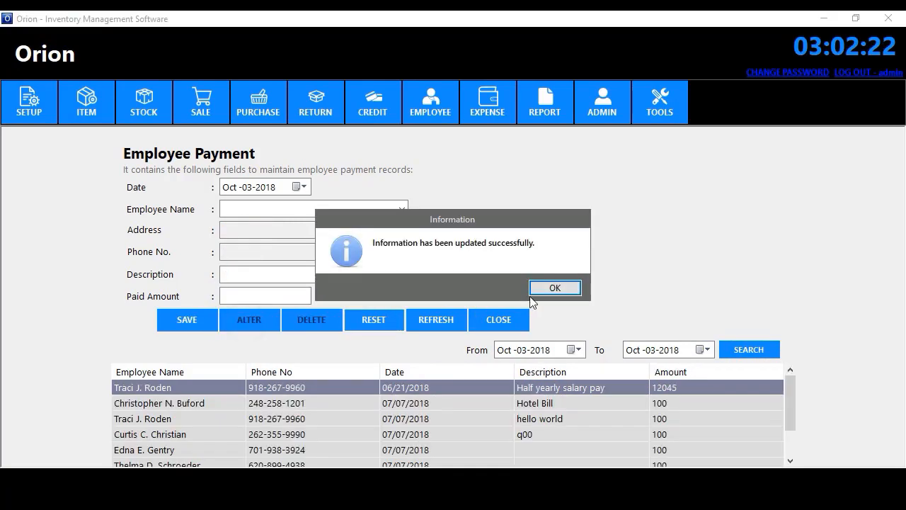
{"action": "left_click", "coordinate": [553, 288]}
{"action": "left_click", "coordinate": [513, 320]}
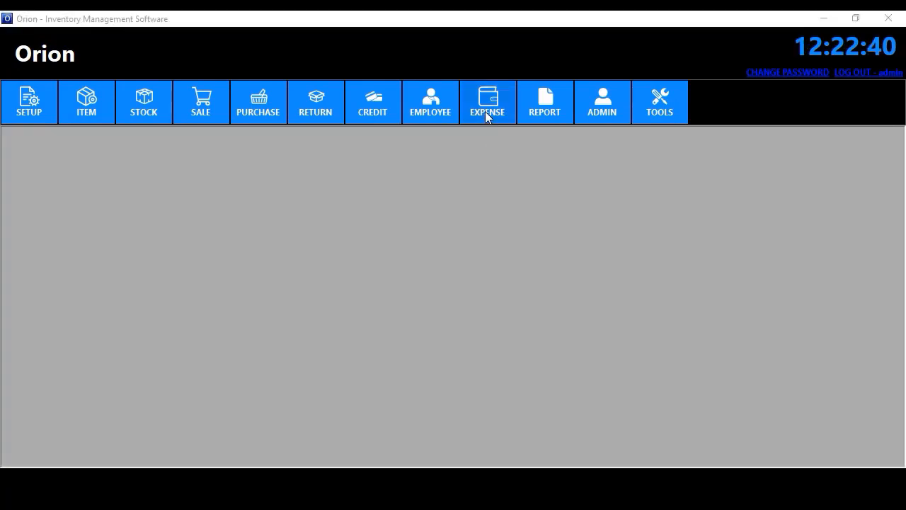
- Open Expense and review the expenditure accounts, keeping DONATION PAID selected
{"action": "left_click", "coordinate": [485, 111]}
{"action": "left_click", "coordinate": [358, 199]}
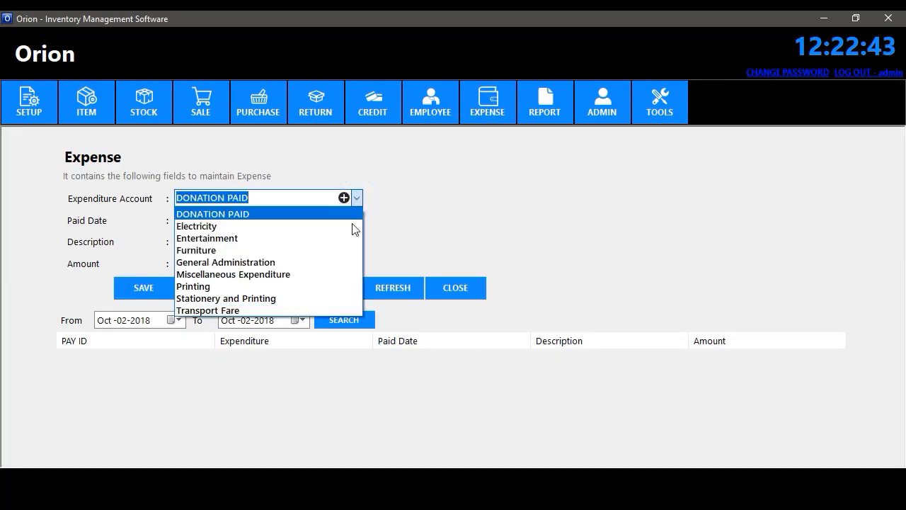
{"action": "left_click", "coordinate": [346, 214]}
{"action": "left_click", "coordinate": [344, 197]}
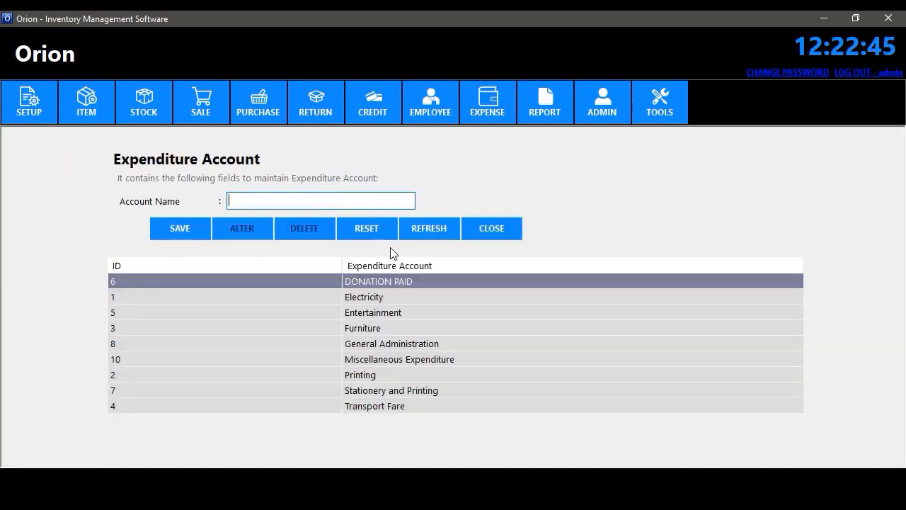
{"action": "double_click", "coordinate": [379, 394]}
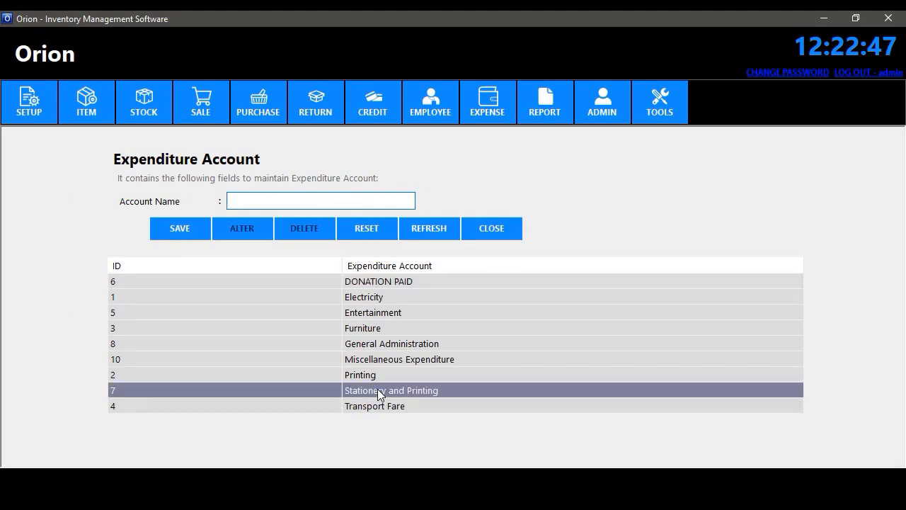
{"action": "left_click", "coordinate": [324, 405]}
{"action": "left_click", "coordinate": [458, 283]}
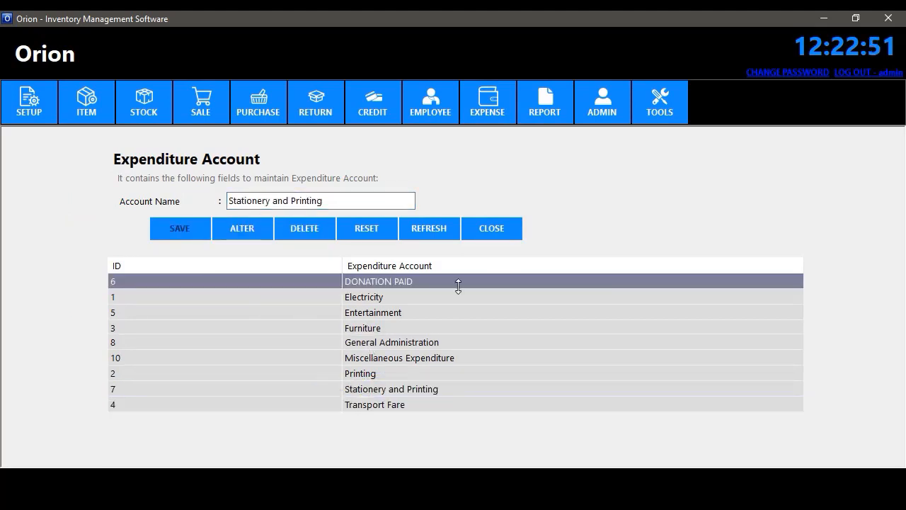
{"action": "left_click", "coordinate": [490, 232]}
- Save a 50 DONATION PAID expense described as 'donation'
{"action": "left_click", "coordinate": [358, 200]}
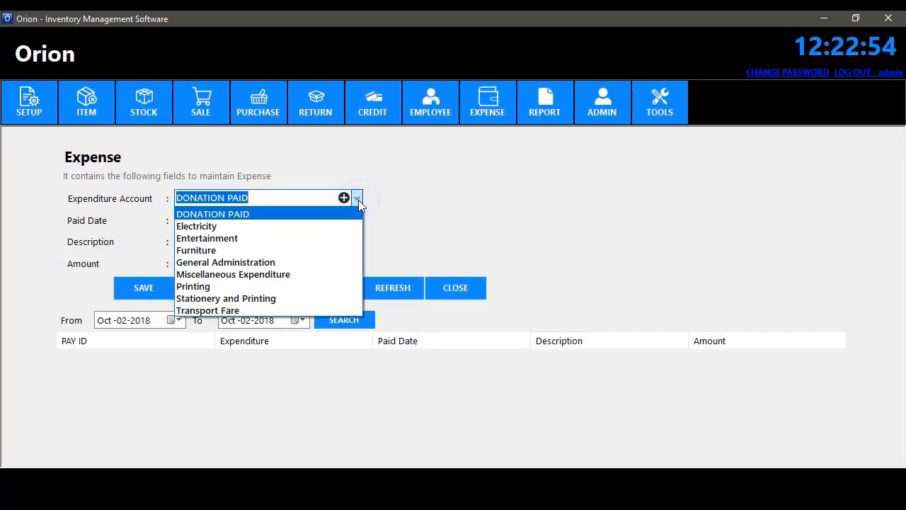
{"action": "left_click", "coordinate": [358, 200]}
{"action": "left_click", "coordinate": [241, 243]}
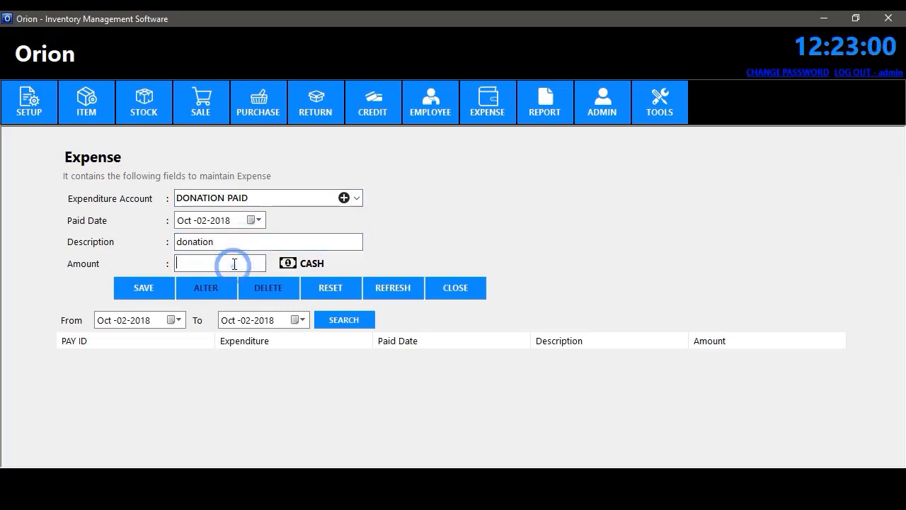
{"action": "left_click", "coordinate": [173, 289]}
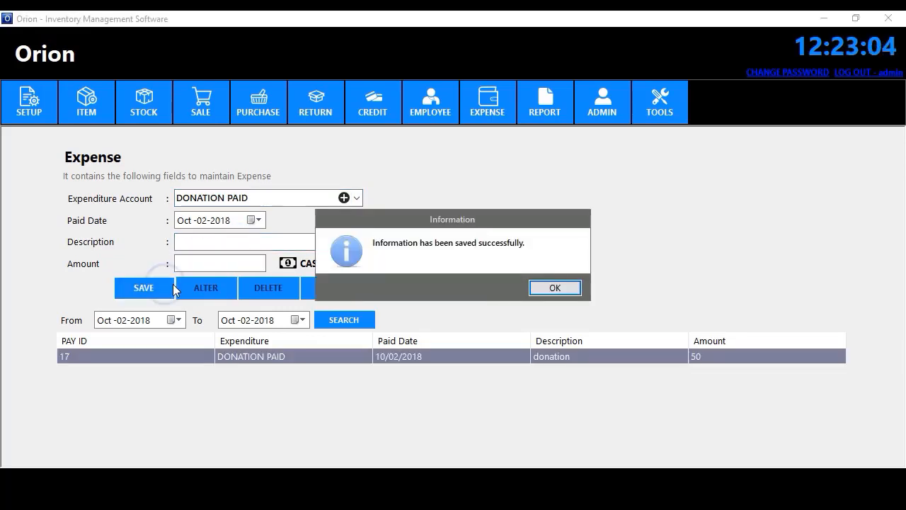
{"action": "left_click", "coordinate": [552, 287]}
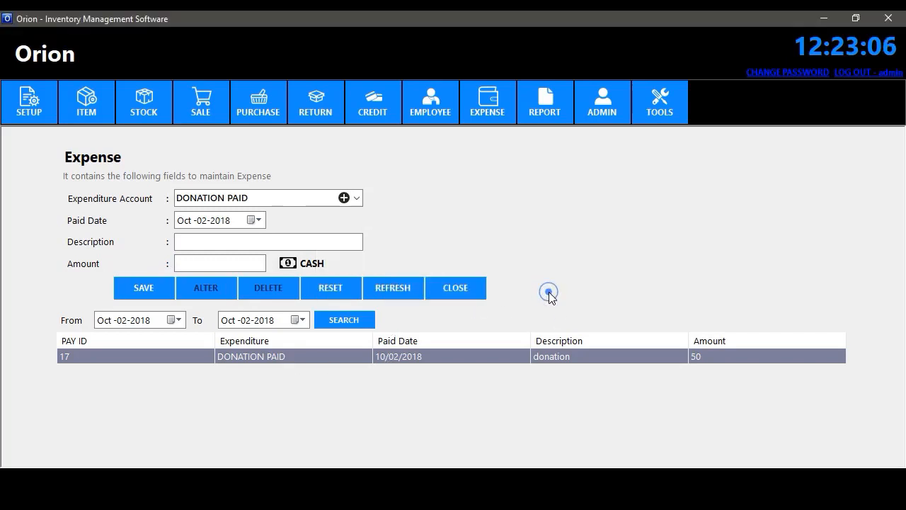
- Change expense 17's amount to 150 and close the Expense form
{"action": "left_click", "coordinate": [253, 359]}
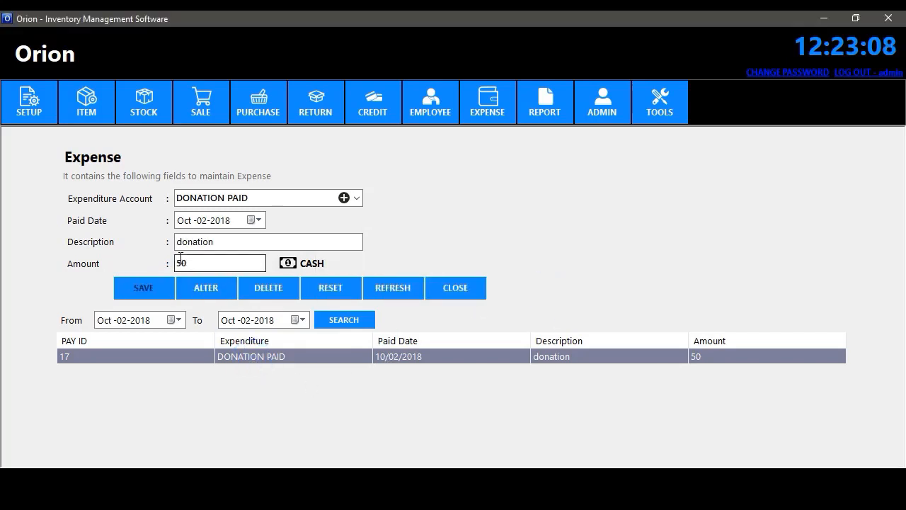
{"action": "left_click_drag", "start_coordinate": [182, 261], "coordinate": [191, 265]}
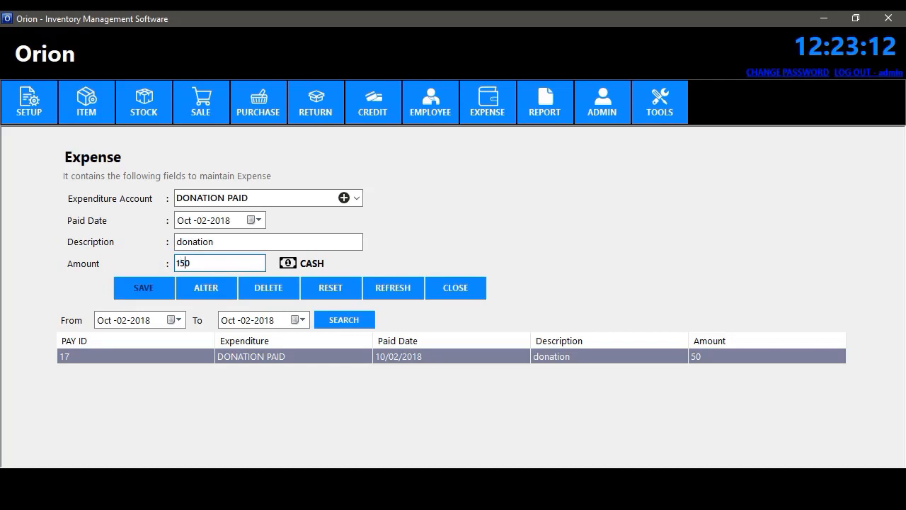
{"action": "left_click", "coordinate": [204, 291]}
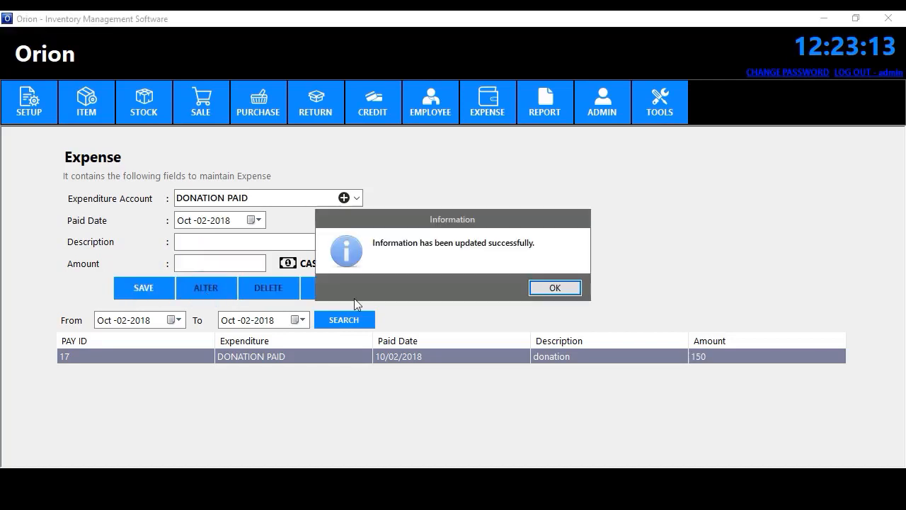
{"action": "left_click", "coordinate": [552, 286]}
{"action": "left_click", "coordinate": [454, 288]}
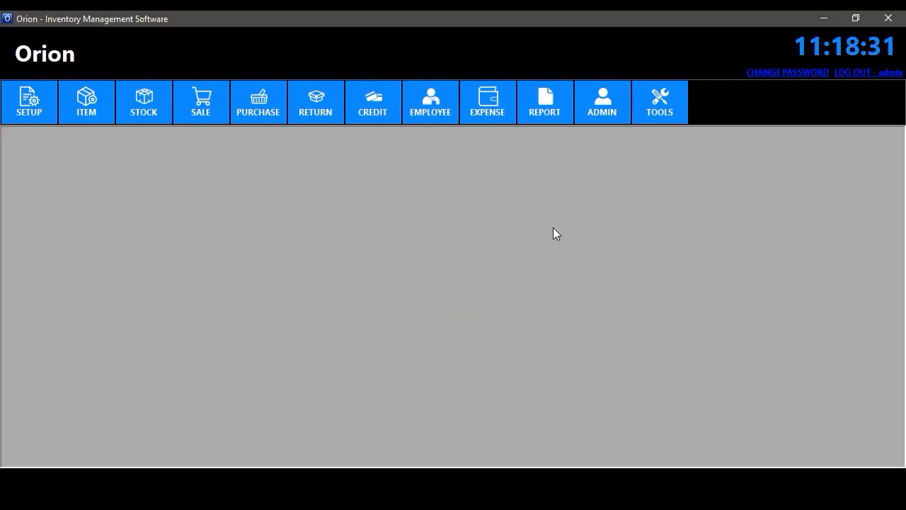
- Preview the Item report, jump to page 3, and cancel a PDF export
{"action": "left_click", "coordinate": [550, 118]}
{"action": "left_click", "coordinate": [549, 135]}
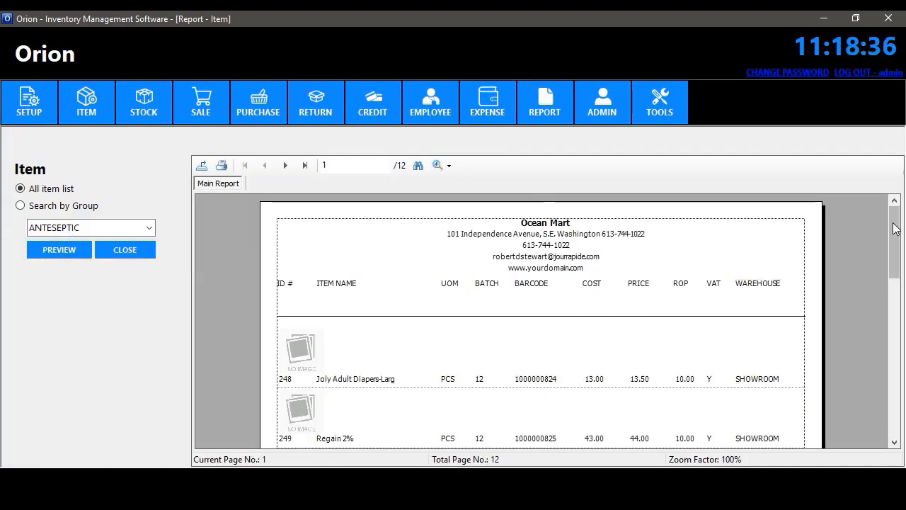
{"action": "left_click_drag", "start_coordinate": [893, 224], "coordinate": [893, 393]}
{"action": "double_click", "coordinate": [285, 165]}
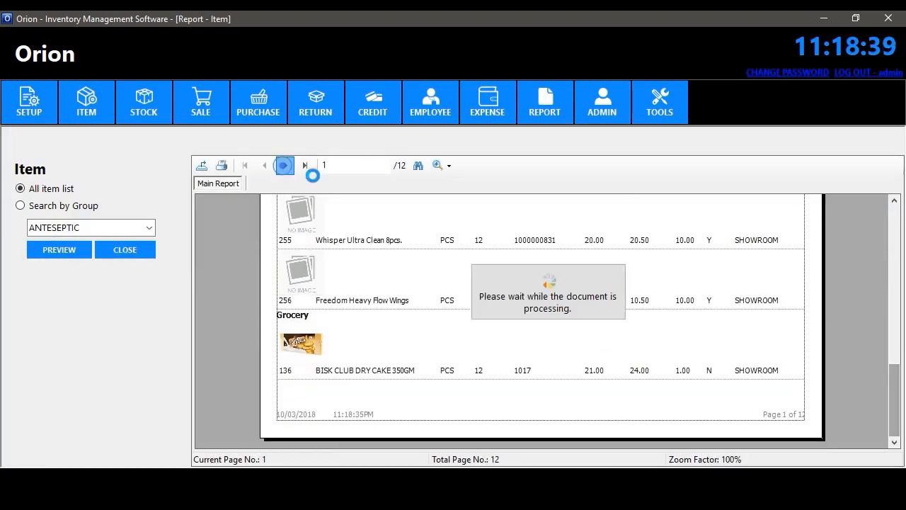
{"action": "left_click", "coordinate": [202, 165]}
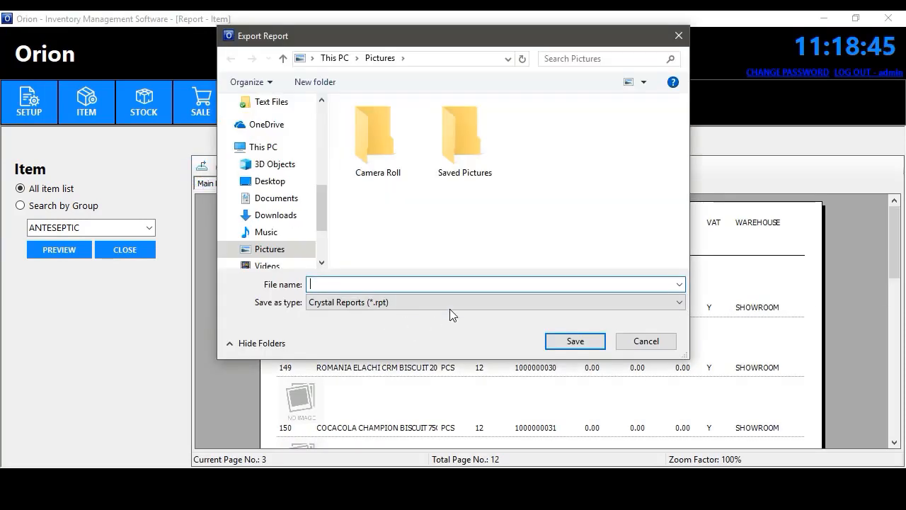
{"action": "left_click", "coordinate": [450, 302]}
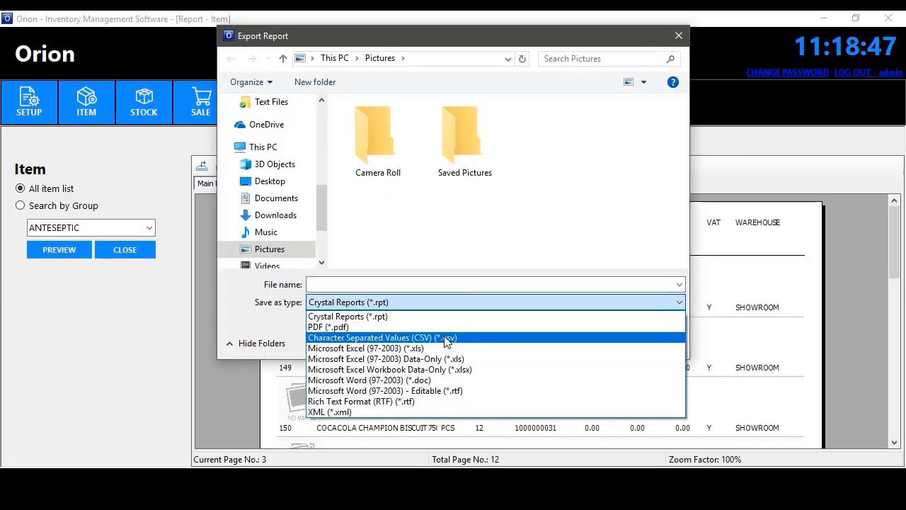
{"action": "left_click", "coordinate": [457, 327]}
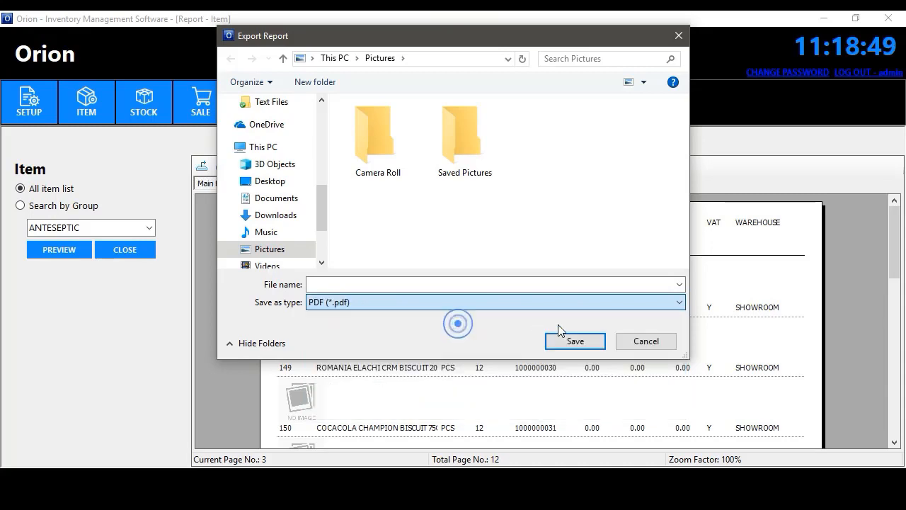
{"action": "left_click", "coordinate": [644, 340]}
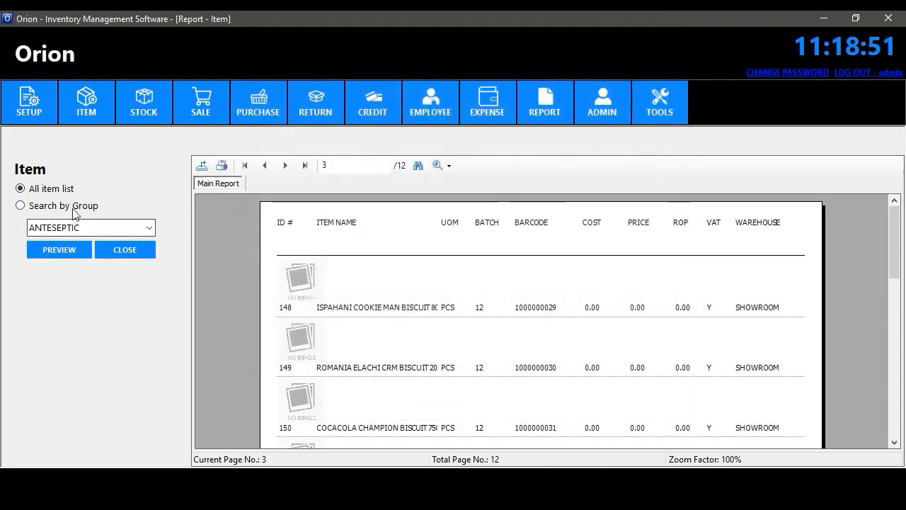
- Preview the Item report for the ANTESEPTIC group, then close it
{"action": "left_click", "coordinate": [73, 208]}
{"action": "left_click", "coordinate": [58, 249]}
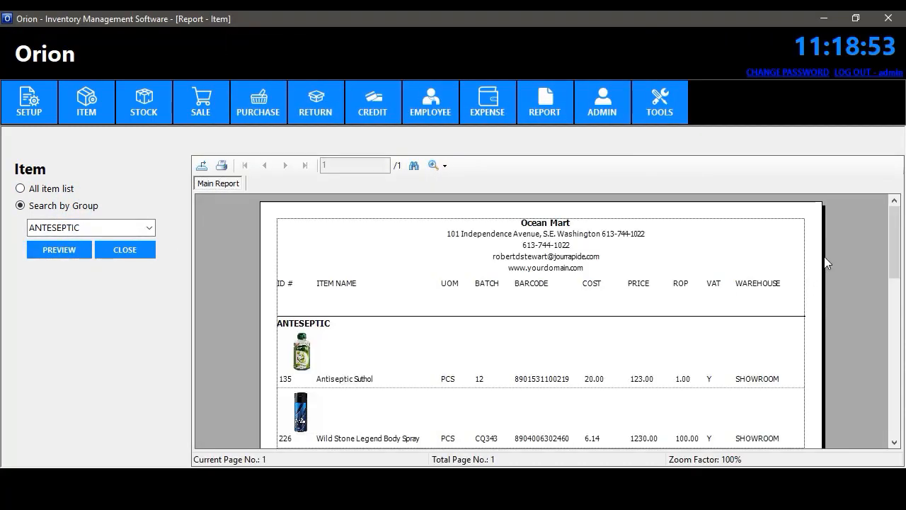
{"action": "left_click_drag", "start_coordinate": [895, 235], "coordinate": [892, 216]}
{"action": "left_click", "coordinate": [125, 250]}
{"action": "left_click", "coordinate": [547, 105]}
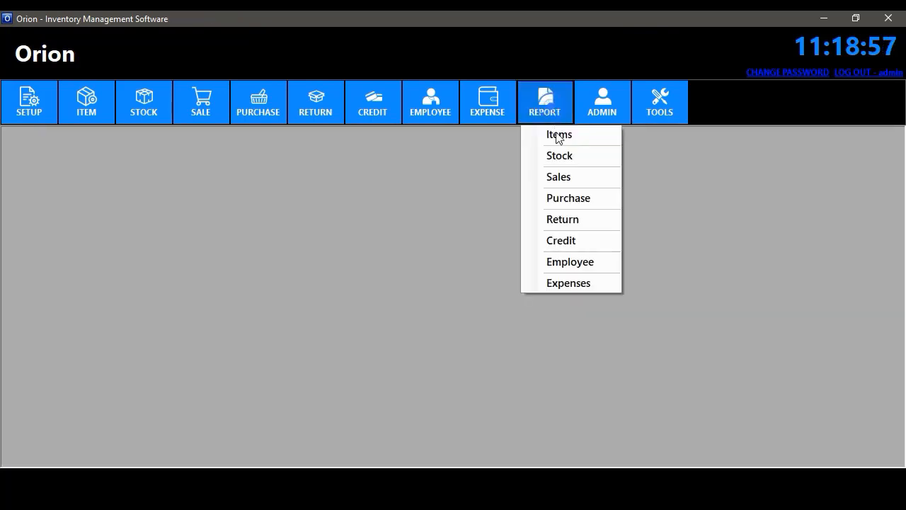
- Preview the full Stock report and page to its last page
{"action": "left_click", "coordinate": [555, 156]}
{"action": "left_click", "coordinate": [59, 327]}
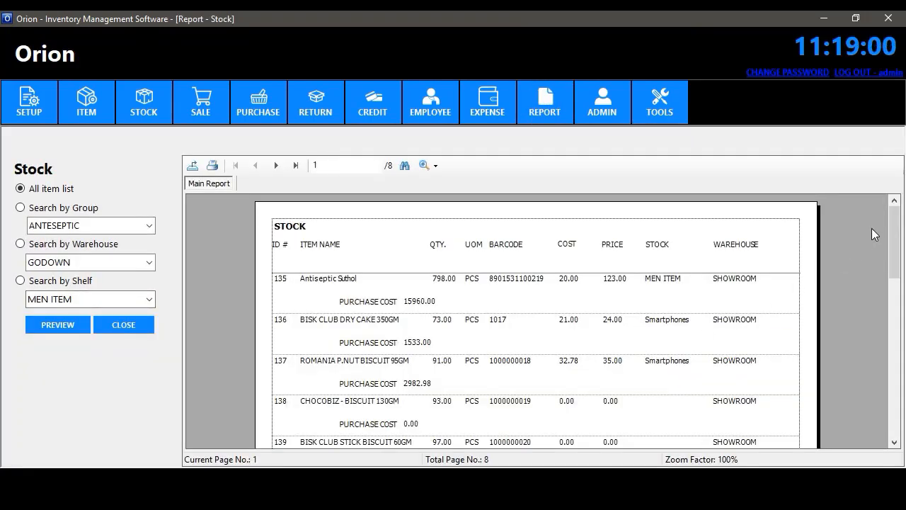
{"action": "left_click_drag", "start_coordinate": [894, 236], "coordinate": [904, 213]}
{"action": "left_click", "coordinate": [296, 165]}
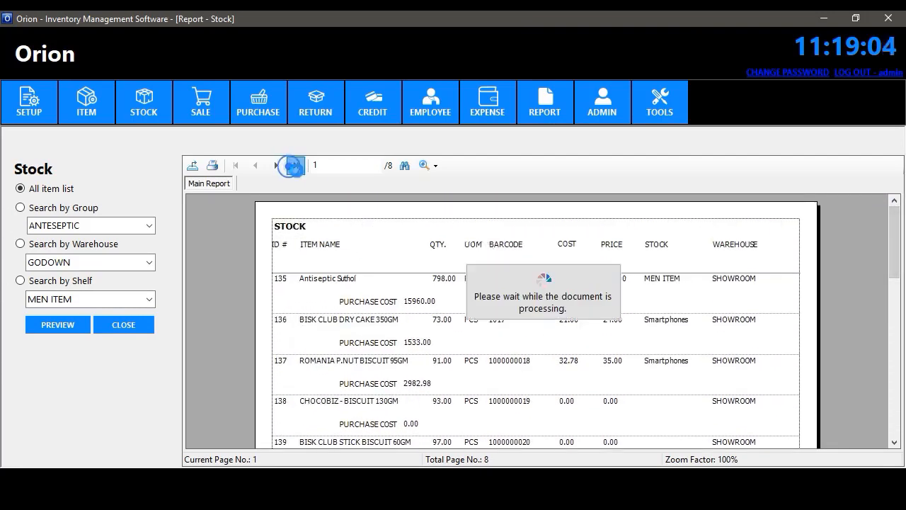
{"action": "scroll", "coordinate": [896, 253], "scroll_direction": "down", "scroll_amount": 1}
{"action": "mouse_move", "coordinate": [896, 254]}
{"action": "left_mouse_down"}
{"action": "mouse_move", "coordinate": [892, 390]}
{"action": "mouse_move", "coordinate": [894, 240]}
{"action": "left_mouse_up"}
- Preview Stock for GODOWN warehouse and MEN ITEM shelf, then open the Sales report
{"action": "left_click", "coordinate": [71, 248]}
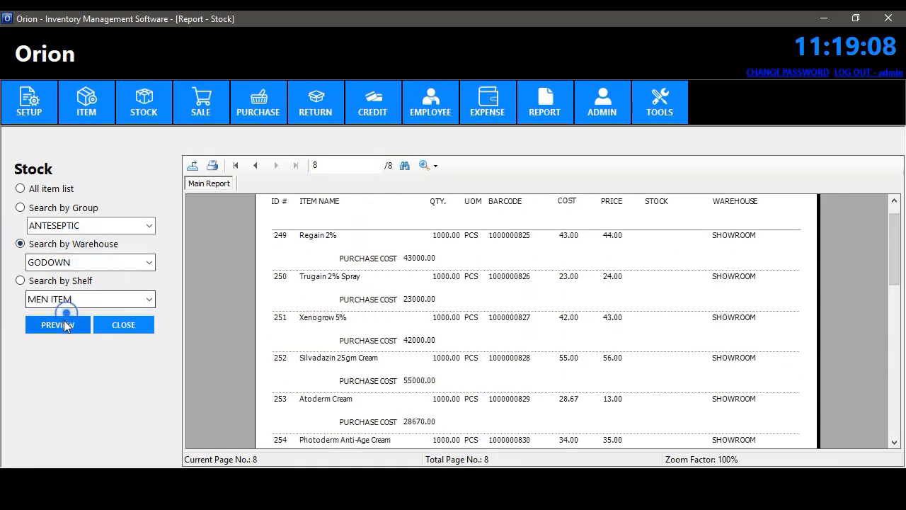
{"action": "left_click", "coordinate": [63, 323]}
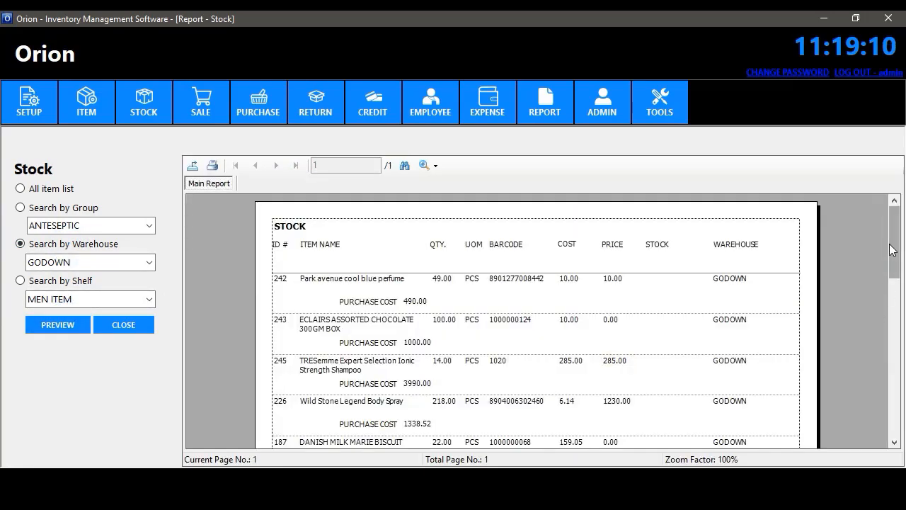
{"action": "left_click_drag", "start_coordinate": [892, 280], "coordinate": [892, 245]}
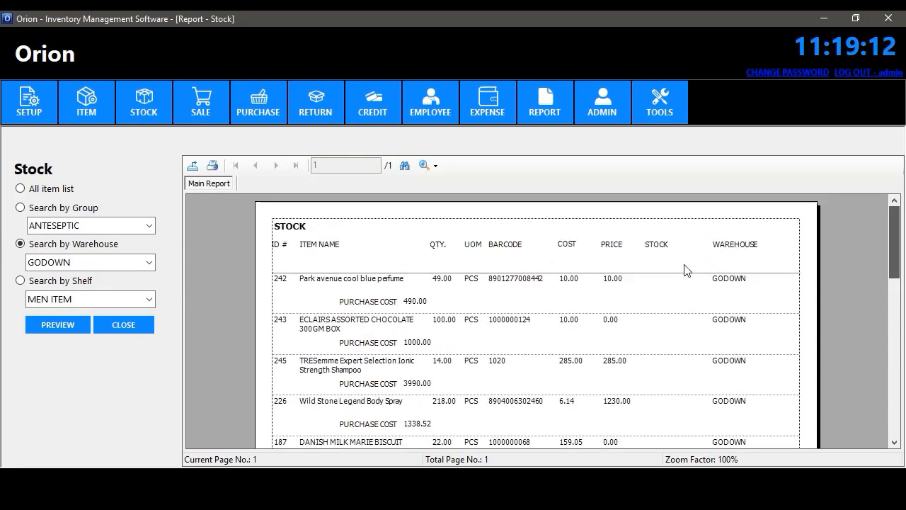
{"action": "left_click", "coordinate": [48, 279]}
{"action": "left_click", "coordinate": [53, 325]}
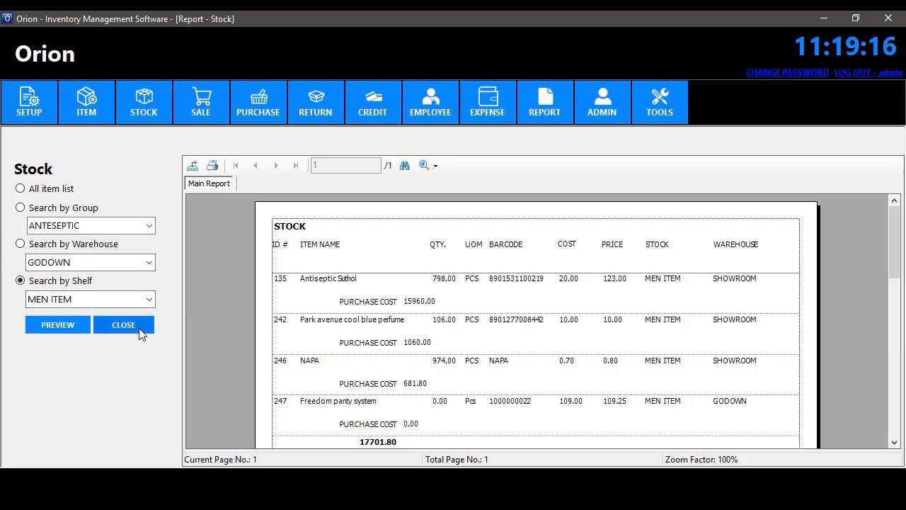
{"action": "left_click", "coordinate": [123, 324]}
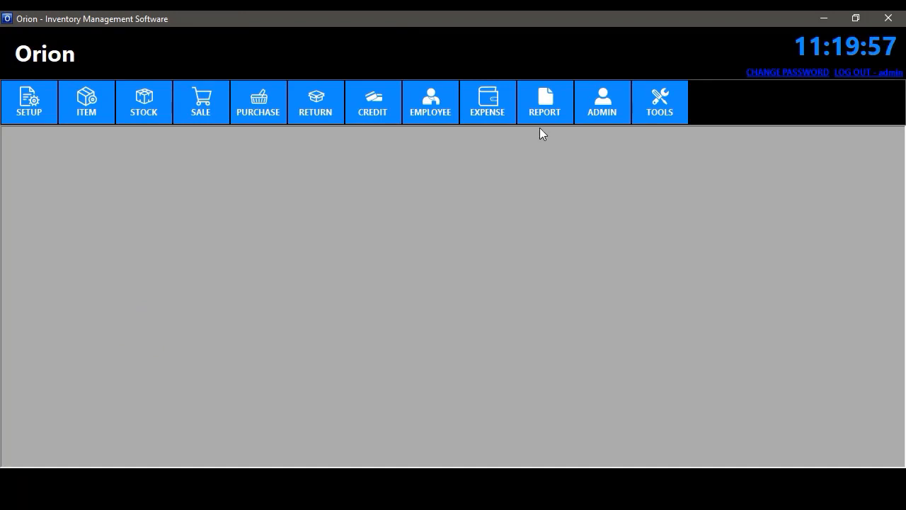
{"action": "left_click", "coordinate": [541, 119]}
{"action": "left_click", "coordinate": [559, 177]}
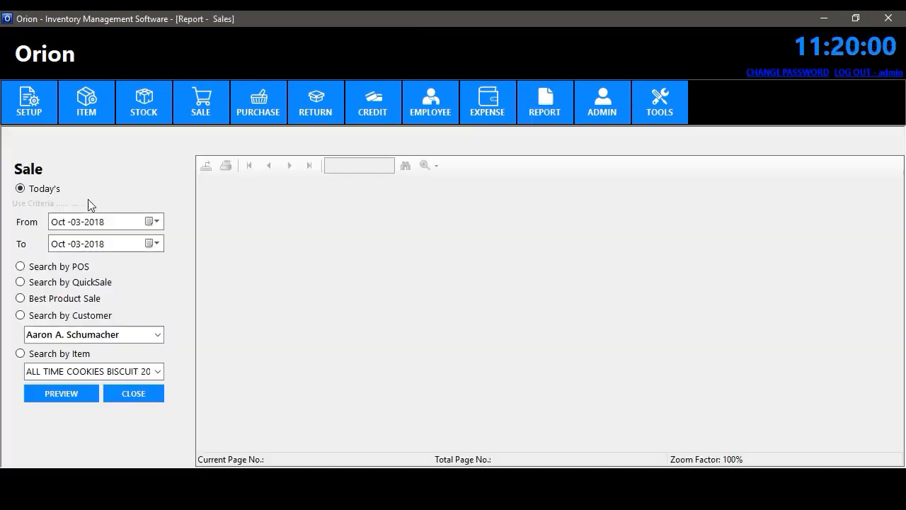
- Preview today's sales, then POS sales from August 1, 2018 through to the report's last page
{"action": "left_click", "coordinate": [85, 394]}
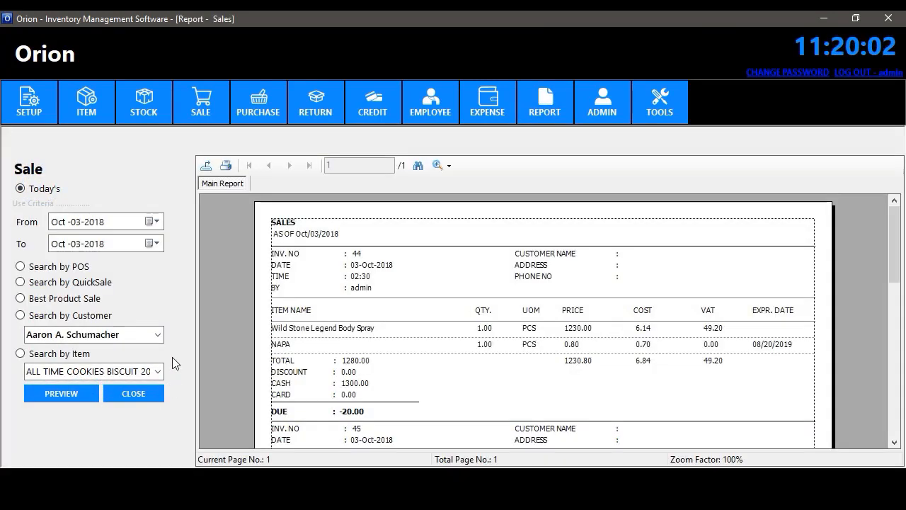
{"action": "mouse_move", "coordinate": [894, 237]}
{"action": "left_mouse_down"}
{"action": "mouse_move", "coordinate": [895, 409]}
{"action": "mouse_move", "coordinate": [894, 219]}
{"action": "left_mouse_up"}
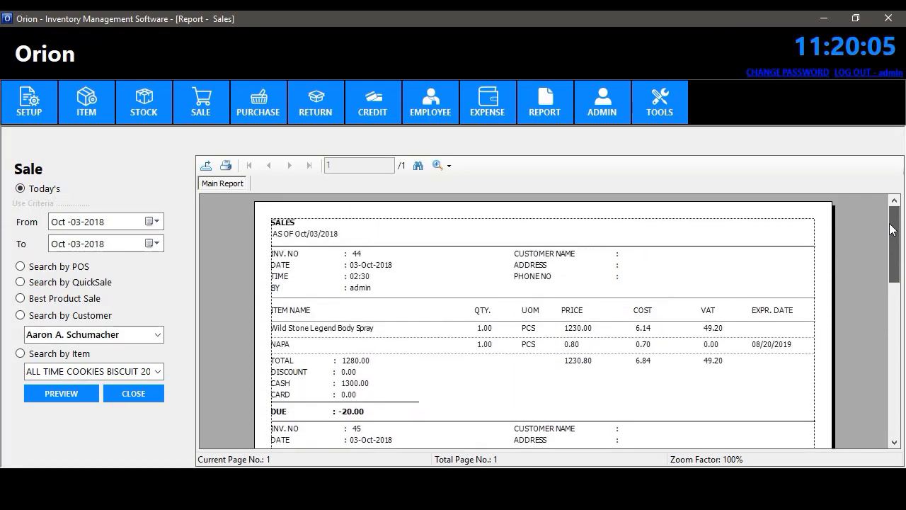
{"action": "left_click", "coordinate": [154, 221]}
{"action": "left_click", "coordinate": [55, 242]}
{"action": "left_click", "coordinate": [55, 242]}
{"action": "left_click", "coordinate": [127, 269]}
{"action": "left_click", "coordinate": [44, 266]}
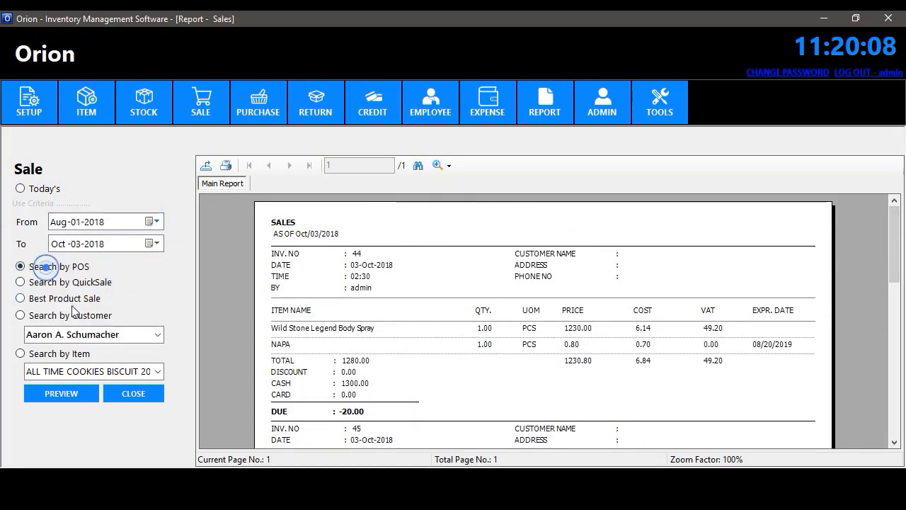
{"action": "left_click", "coordinate": [71, 399]}
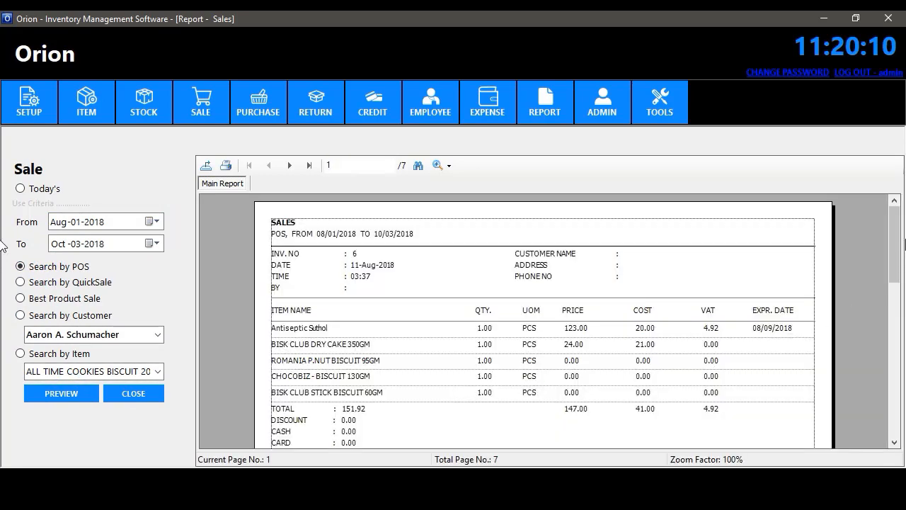
{"action": "left_click_drag", "start_coordinate": [896, 246], "coordinate": [893, 396]}
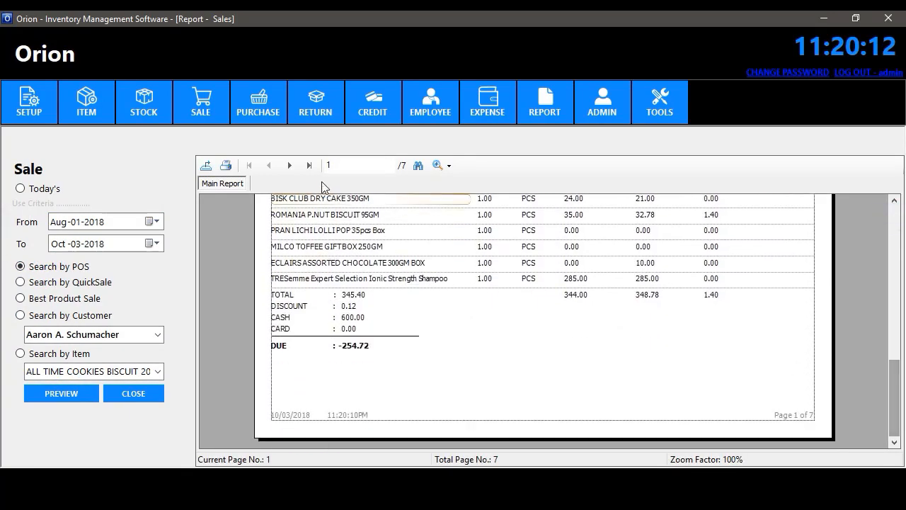
{"action": "left_click", "coordinate": [309, 165]}
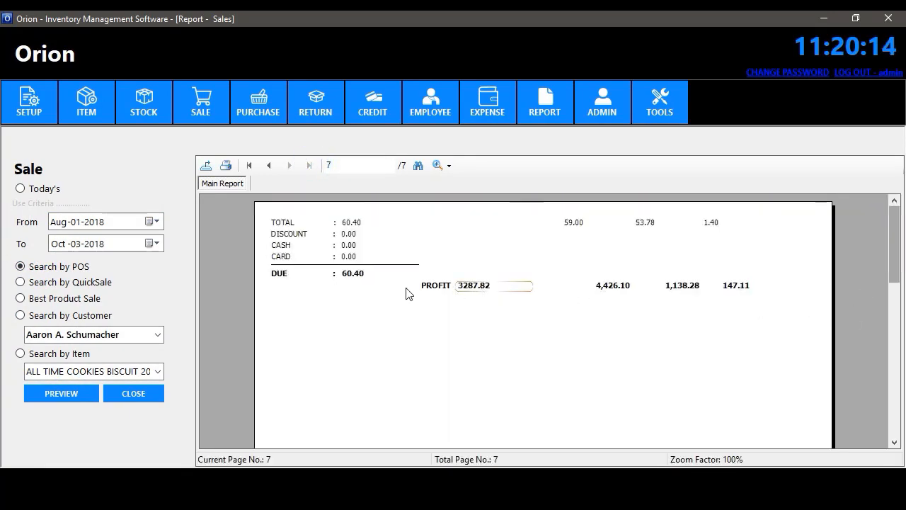
- Preview the quick sales report and check the profit total on its last page
{"action": "left_click", "coordinate": [95, 283]}
{"action": "left_click", "coordinate": [83, 393]}
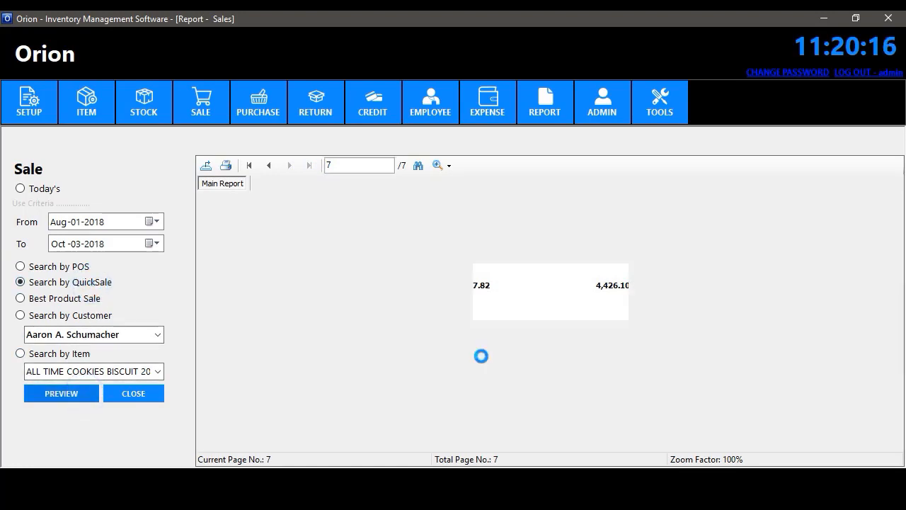
{"action": "left_click_drag", "start_coordinate": [895, 241], "coordinate": [895, 396]}
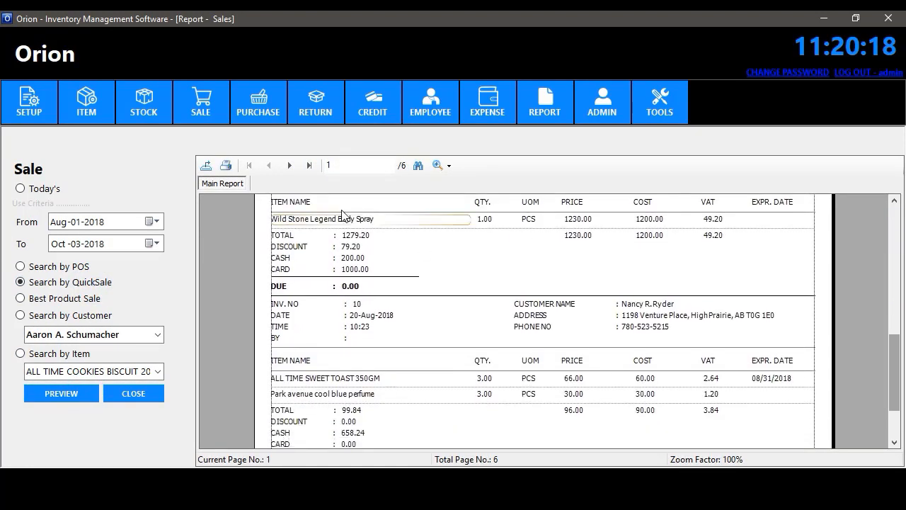
{"action": "left_click", "coordinate": [310, 166]}
{"action": "left_click_drag", "start_coordinate": [889, 252], "coordinate": [891, 313]}
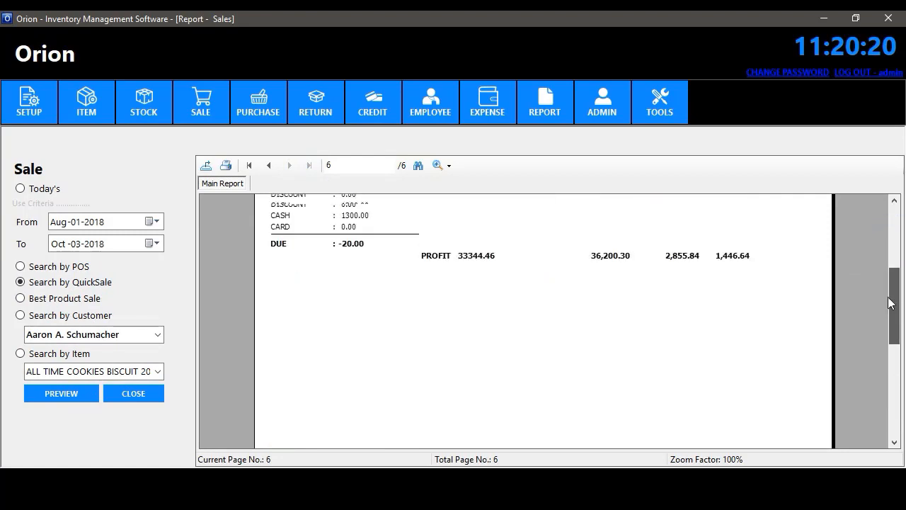
- Preview the best-selling products report, then regenerate it with the start date reset to today
{"action": "left_click", "coordinate": [61, 299]}
{"action": "left_click", "coordinate": [73, 390]}
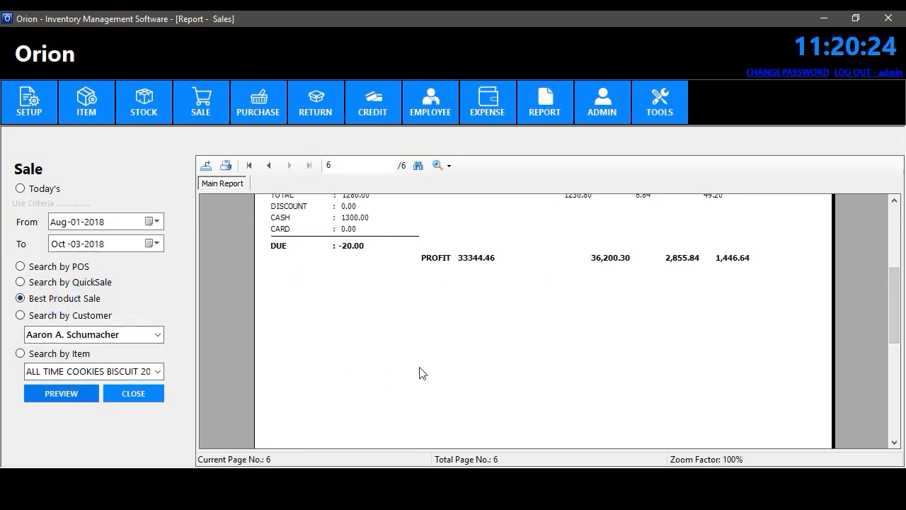
{"action": "scroll", "coordinate": [888, 237], "scroll_direction": "down", "scroll_amount": 2}
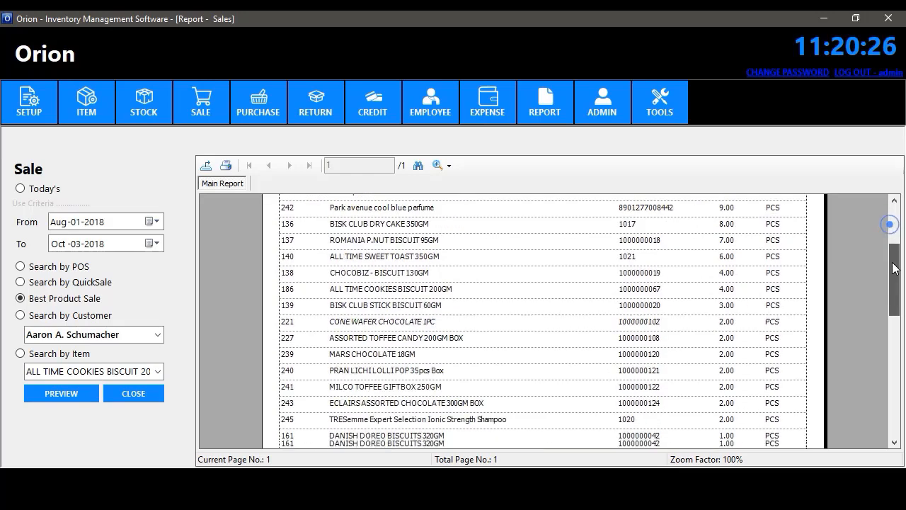
{"action": "left_click", "coordinate": [152, 222]}
{"action": "left_click", "coordinate": [100, 334]}
{"action": "key", "text": "Return"}
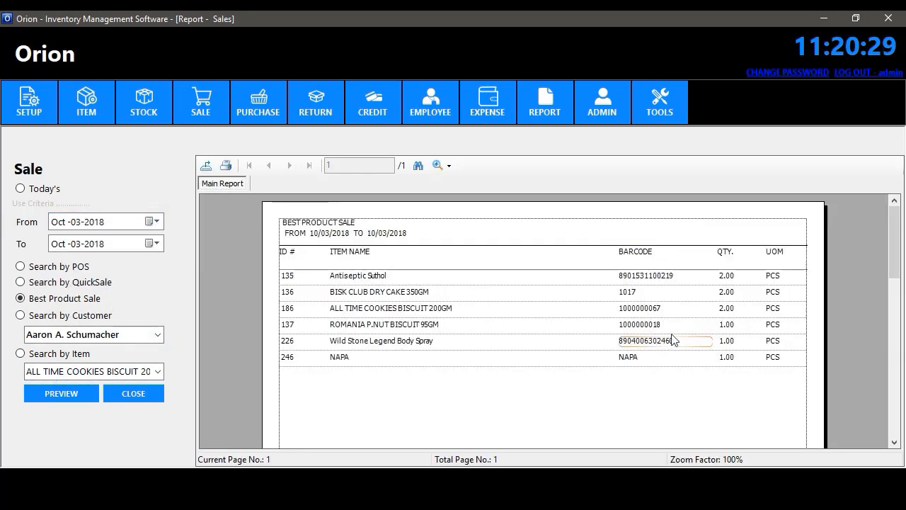
{"action": "left_click", "coordinate": [893, 223]}
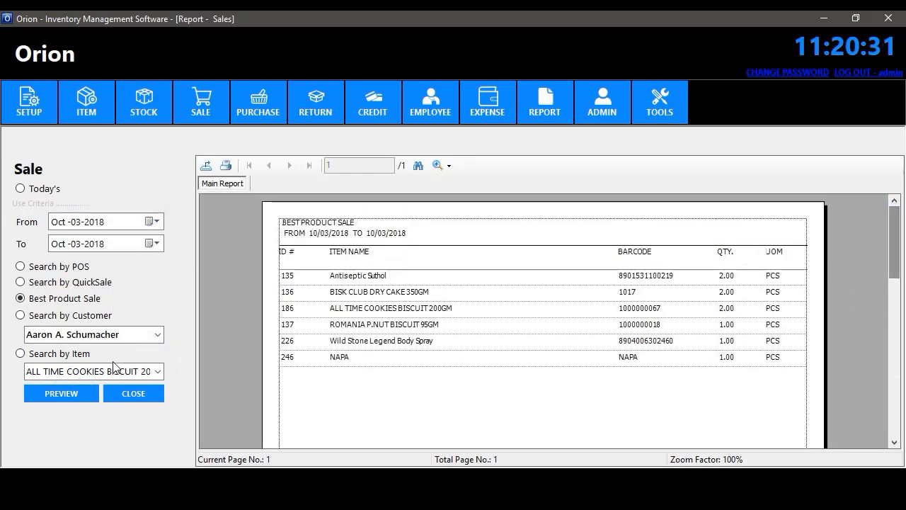
- Filter sales by the item Wild Stone Legend Body Spray, review the result, then close the report
{"action": "left_click", "coordinate": [87, 319]}
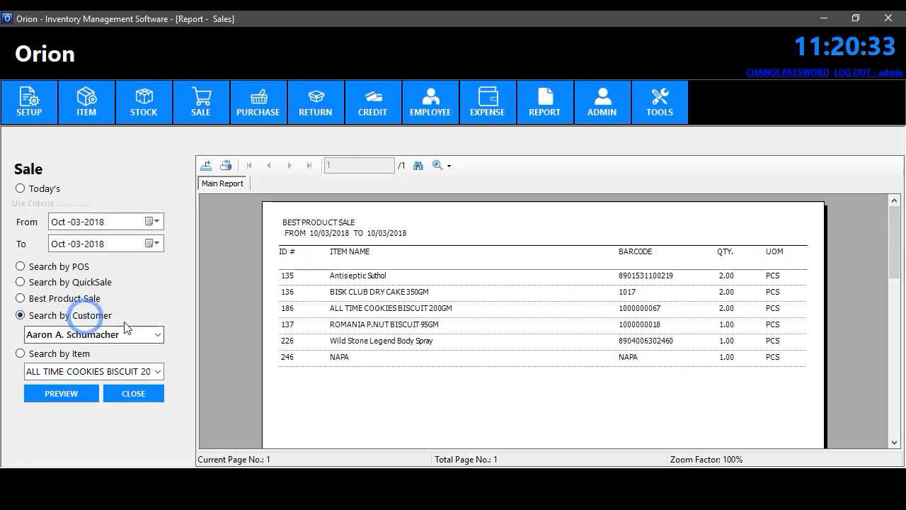
{"action": "left_click", "coordinate": [73, 353]}
{"action": "left_click", "coordinate": [157, 370]}
{"action": "left_click_drag", "start_coordinate": [160, 96], "coordinate": [160, 312]}
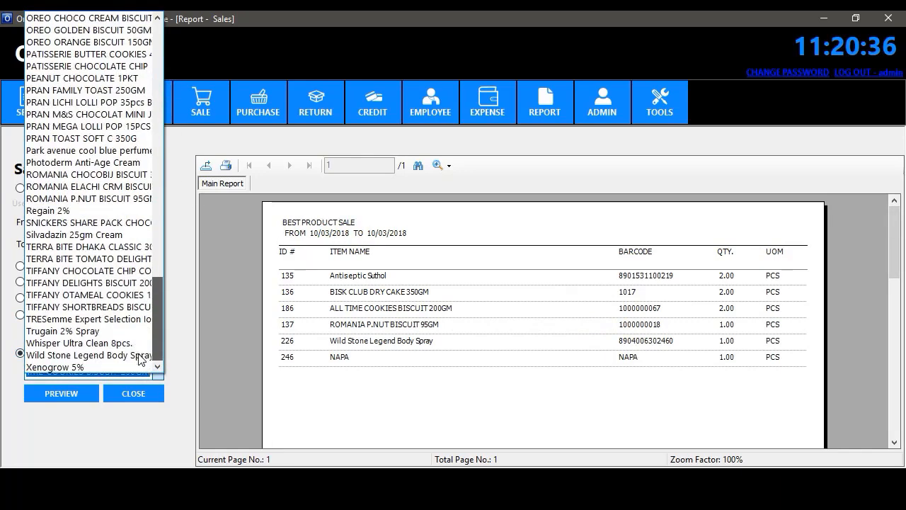
{"action": "left_click", "coordinate": [79, 347]}
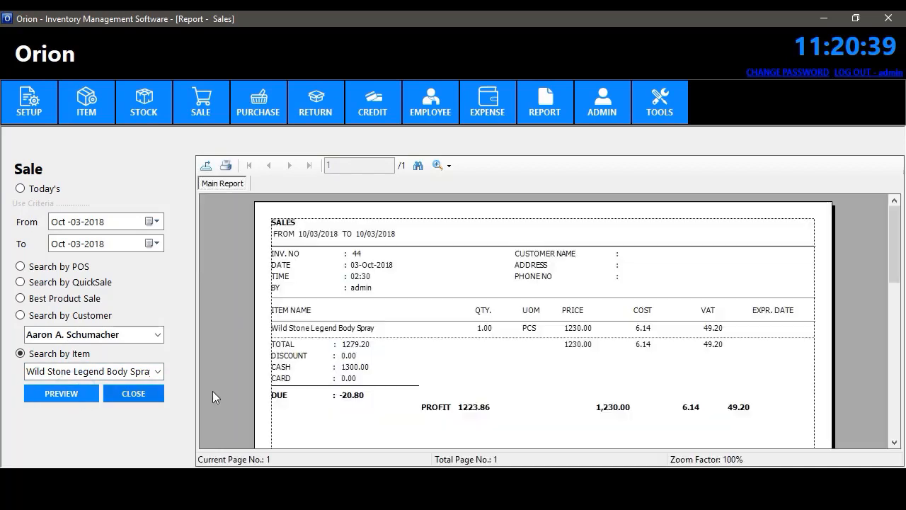
{"action": "left_click_drag", "start_coordinate": [890, 240], "coordinate": [890, 252]}
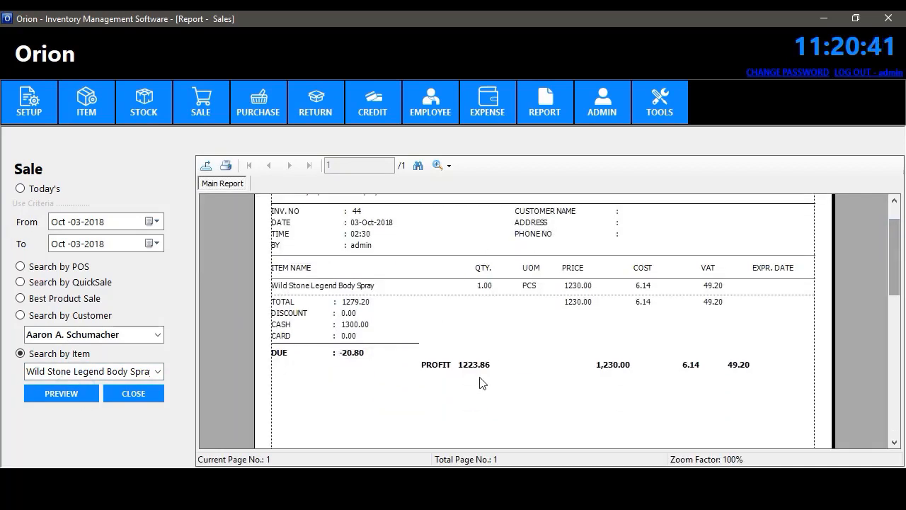
{"action": "left_click", "coordinate": [147, 393]}
- Preview the Purchase report for today, then for dates from Oct-01-2018
{"action": "left_click", "coordinate": [541, 106]}
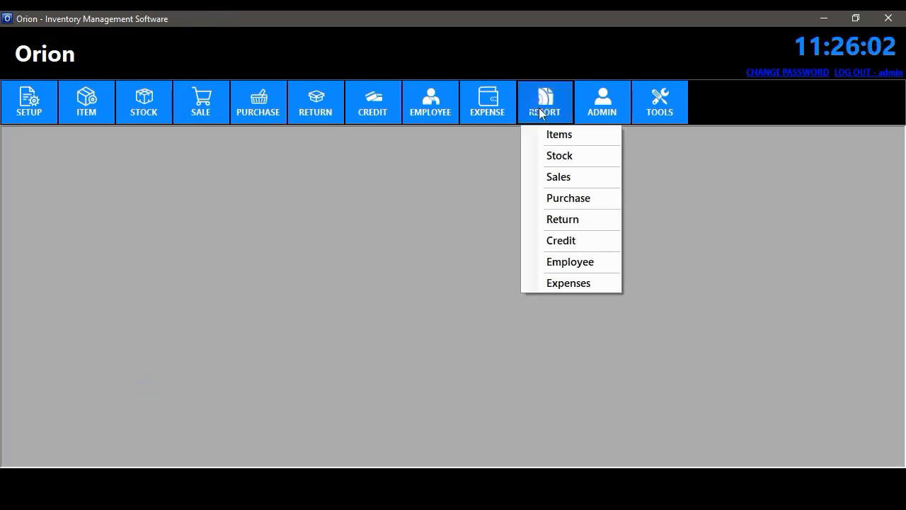
{"action": "left_click", "coordinate": [567, 201]}
{"action": "left_click", "coordinate": [68, 360]}
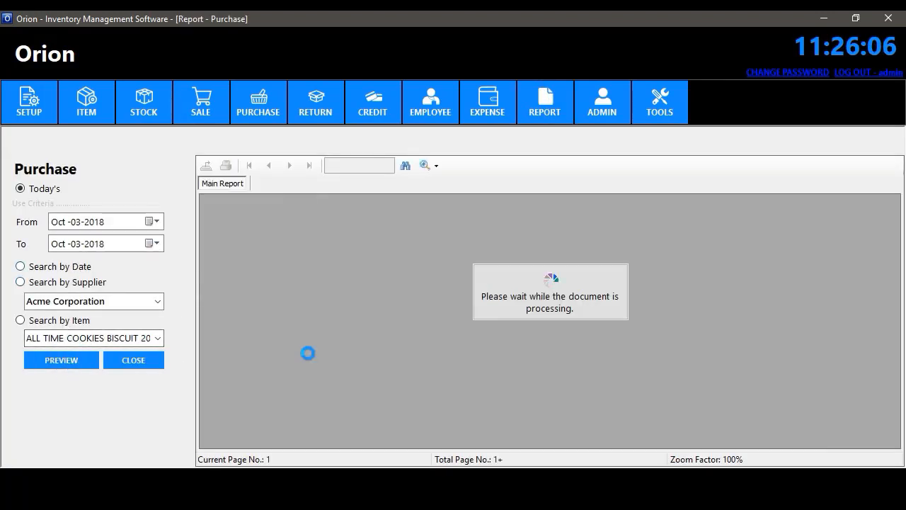
{"action": "mouse_move", "coordinate": [900, 225]}
{"action": "left_mouse_down"}
{"action": "mouse_move", "coordinate": [899, 247]}
{"action": "mouse_move", "coordinate": [899, 221]}
{"action": "left_mouse_up"}
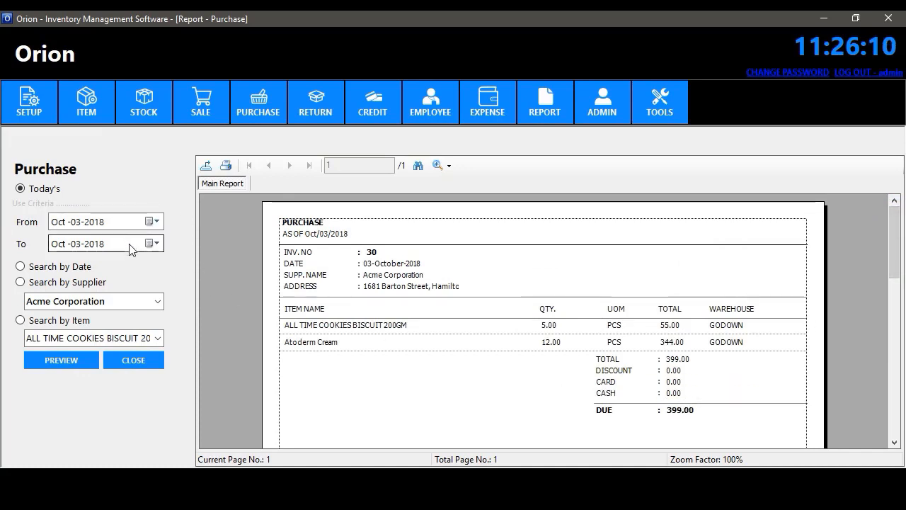
{"action": "left_click", "coordinate": [152, 221]}
{"action": "left_click", "coordinate": [153, 222]}
{"action": "left_click", "coordinate": [157, 222]}
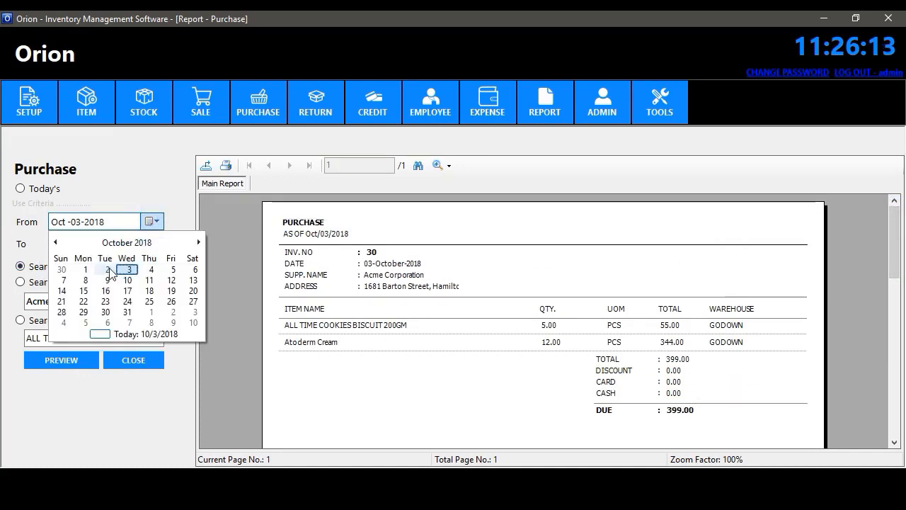
{"action": "left_click", "coordinate": [89, 271]}
{"action": "left_click", "coordinate": [68, 358]}
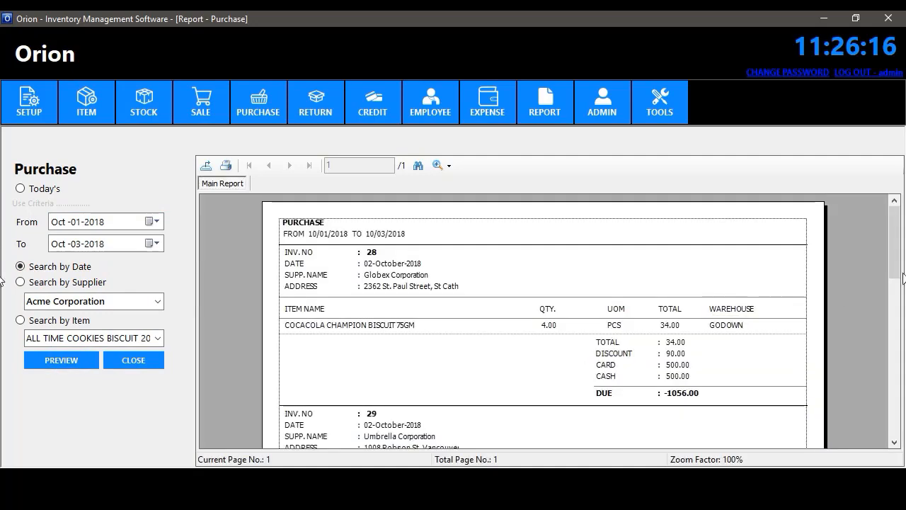
{"action": "mouse_move", "coordinate": [895, 228]}
{"action": "left_mouse_down"}
{"action": "mouse_move", "coordinate": [894, 373]}
{"action": "mouse_move", "coordinate": [894, 228]}
{"action": "left_mouse_up"}
- Search purchases by supplier Acme Corporation, try searching by item, then close the report
{"action": "left_click", "coordinate": [71, 282]}
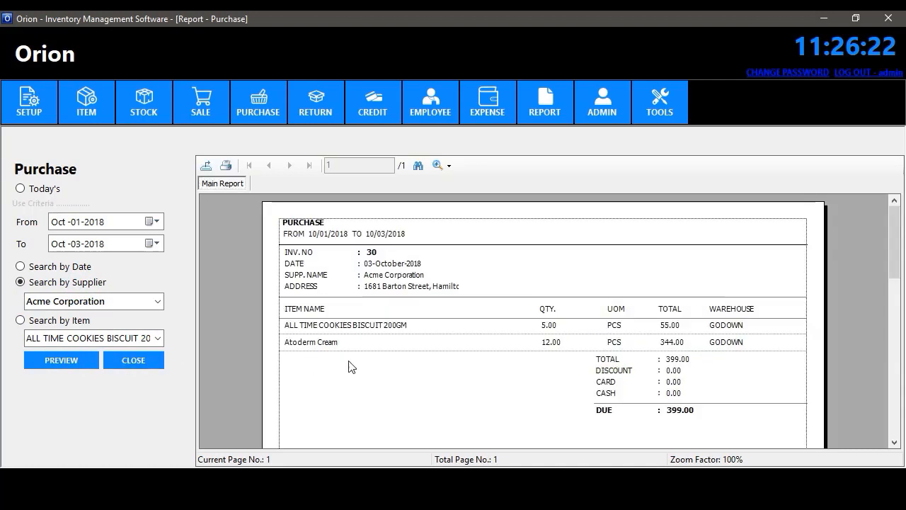
{"action": "left_click", "coordinate": [56, 320]}
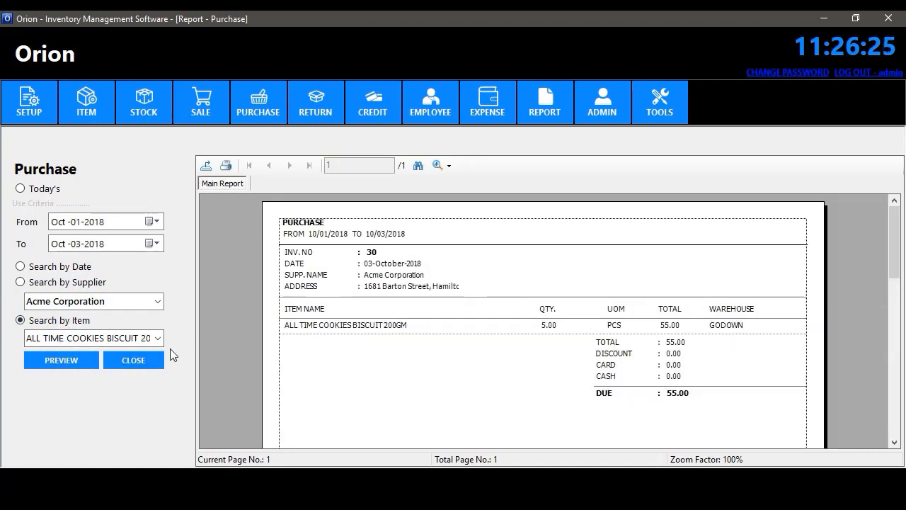
{"action": "left_click", "coordinate": [138, 360]}
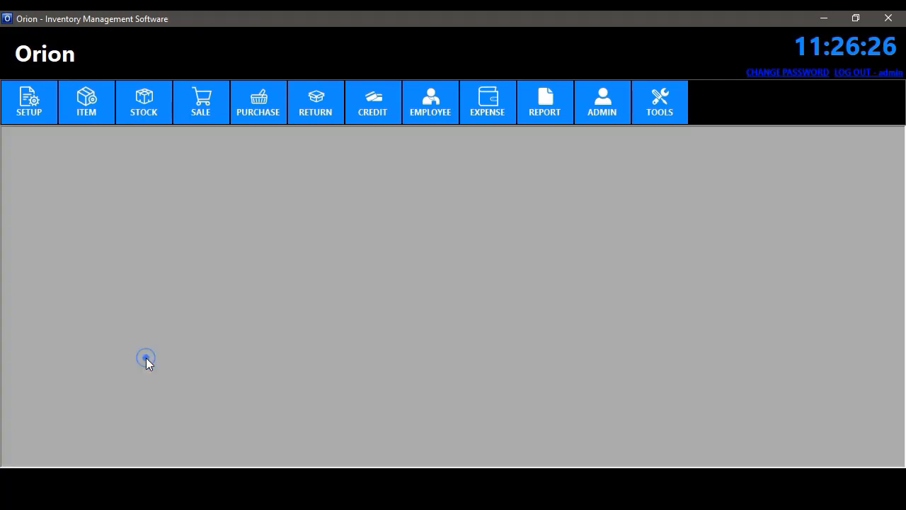
- Preview today's sales returns and purchase returns in the Return report
{"action": "left_click", "coordinate": [549, 117]}
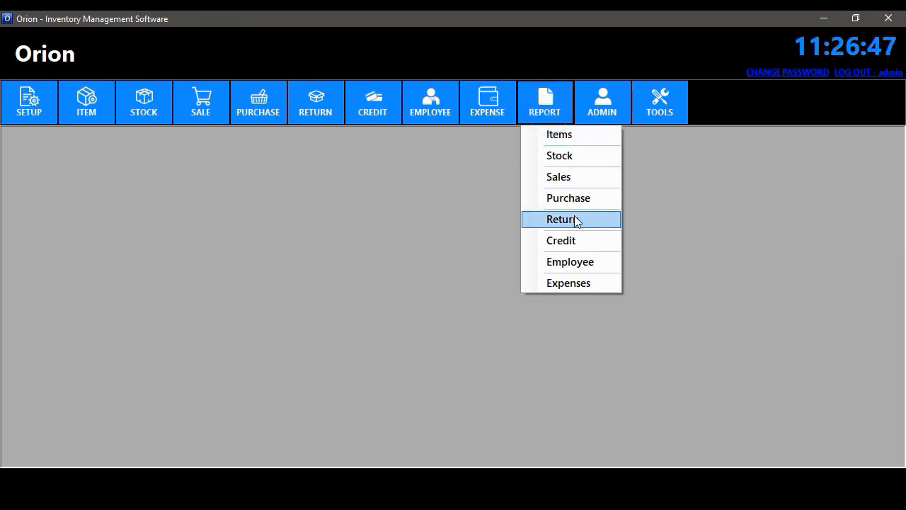
{"action": "left_click", "coordinate": [576, 220]}
{"action": "left_click", "coordinate": [98, 373]}
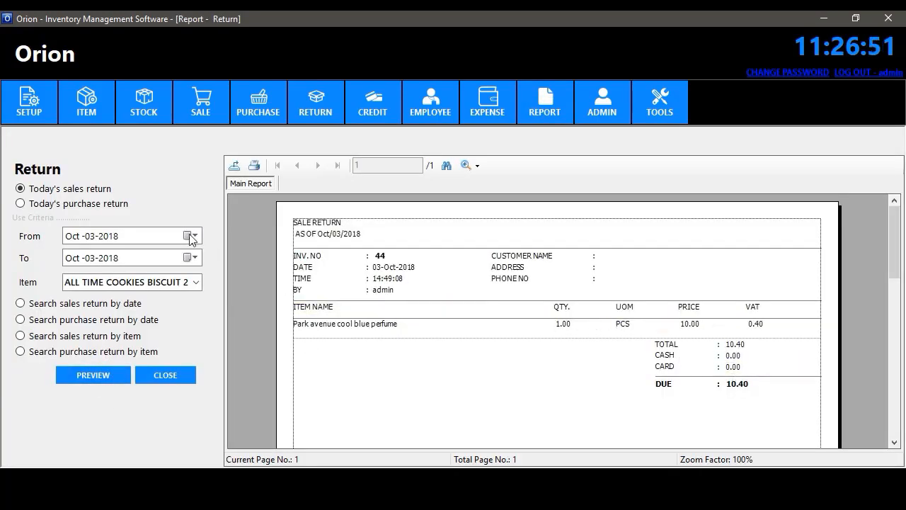
{"action": "left_click", "coordinate": [101, 205]}
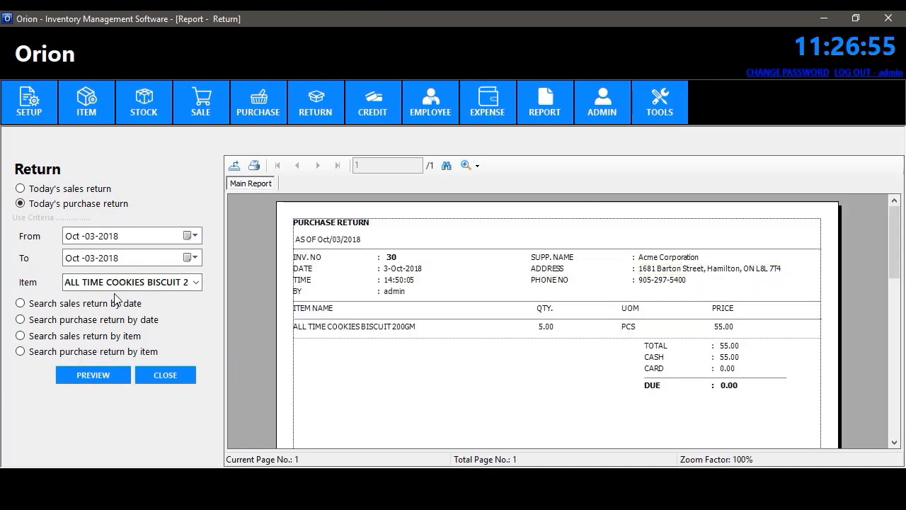
- Preview sales and purchase returns by date from Oct-01-2018, then close the Return report
{"action": "left_click", "coordinate": [32, 307]}
{"action": "left_click", "coordinate": [188, 236]}
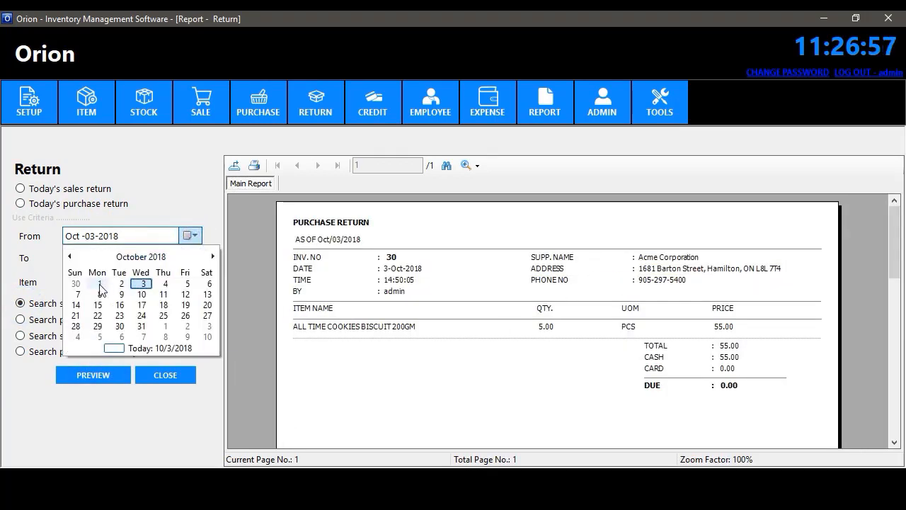
{"action": "left_click", "coordinate": [101, 278]}
{"action": "left_click", "coordinate": [102, 375]}
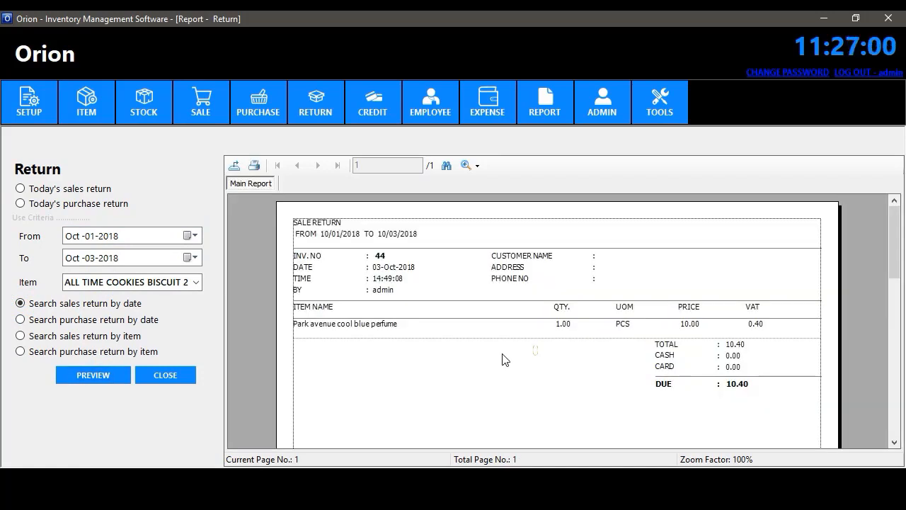
{"action": "left_click", "coordinate": [117, 320]}
{"action": "left_click", "coordinate": [119, 381]}
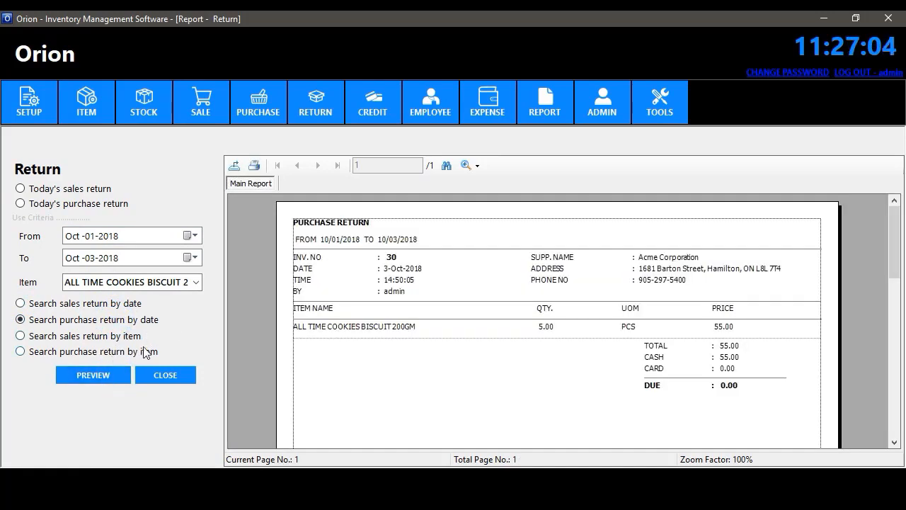
{"action": "left_click", "coordinate": [174, 373]}
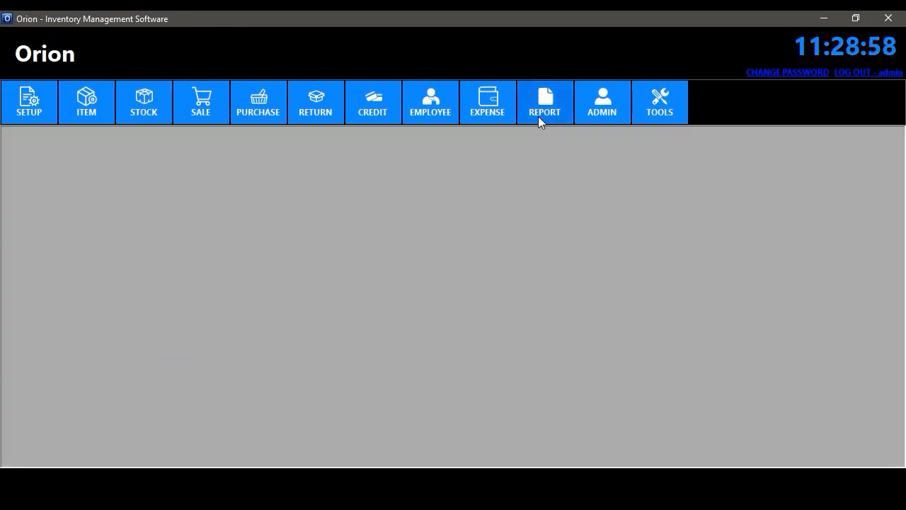
- Preview Credit collections by date from Sep-01-2018, then from Jul-01-2018
{"action": "left_click", "coordinate": [541, 113]}
{"action": "left_click", "coordinate": [545, 240]}
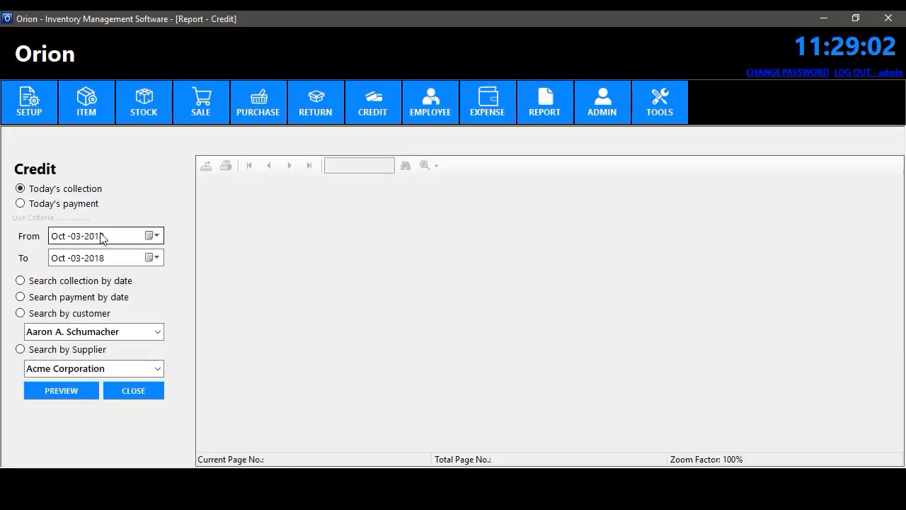
{"action": "left_click", "coordinate": [75, 205]}
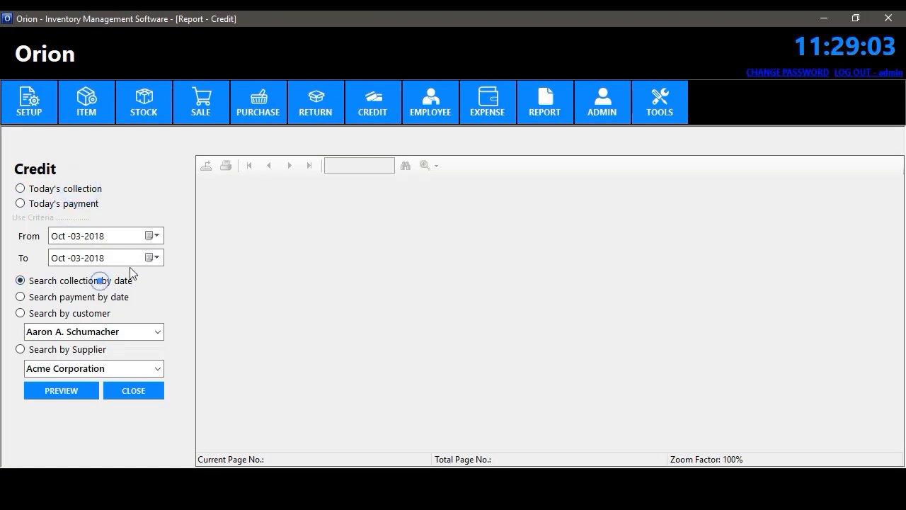
{"action": "left_click", "coordinate": [152, 235]}
{"action": "left_click", "coordinate": [57, 254]}
{"action": "left_click", "coordinate": [194, 284]}
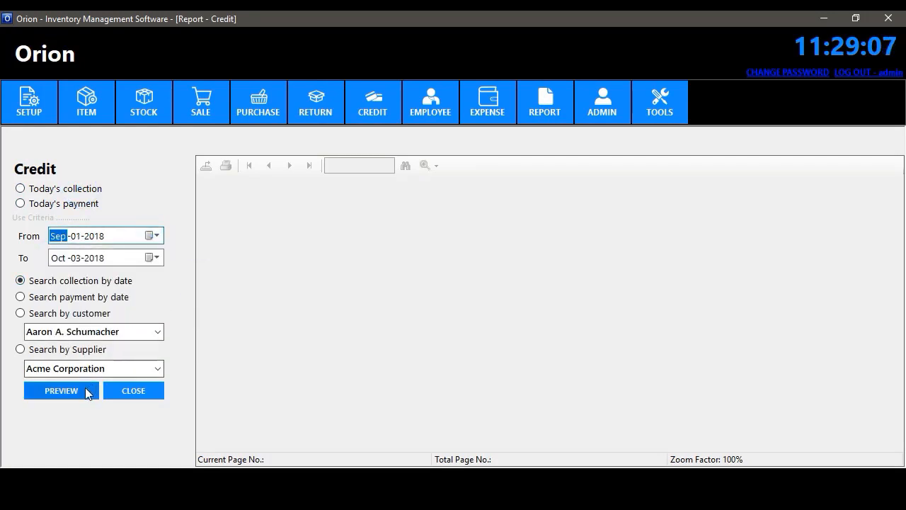
{"action": "left_click", "coordinate": [87, 391]}
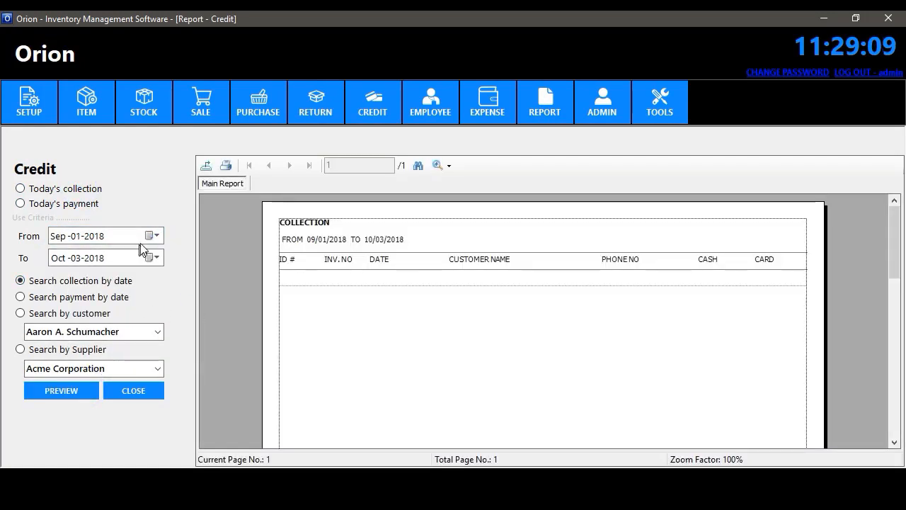
{"action": "left_click", "coordinate": [150, 235]}
{"action": "left_click", "coordinate": [57, 256]}
{"action": "left_click", "coordinate": [57, 256]}
{"action": "left_click", "coordinate": [61, 292]}
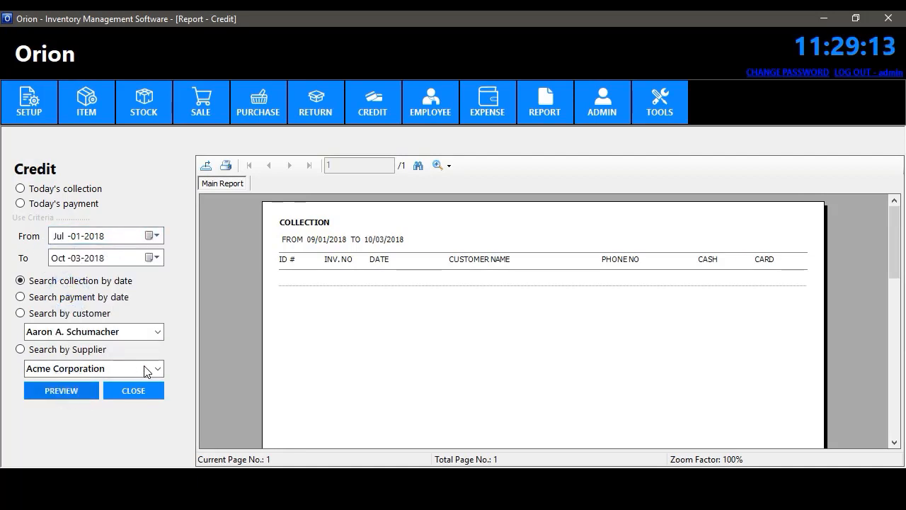
{"action": "key", "text": "Return"}
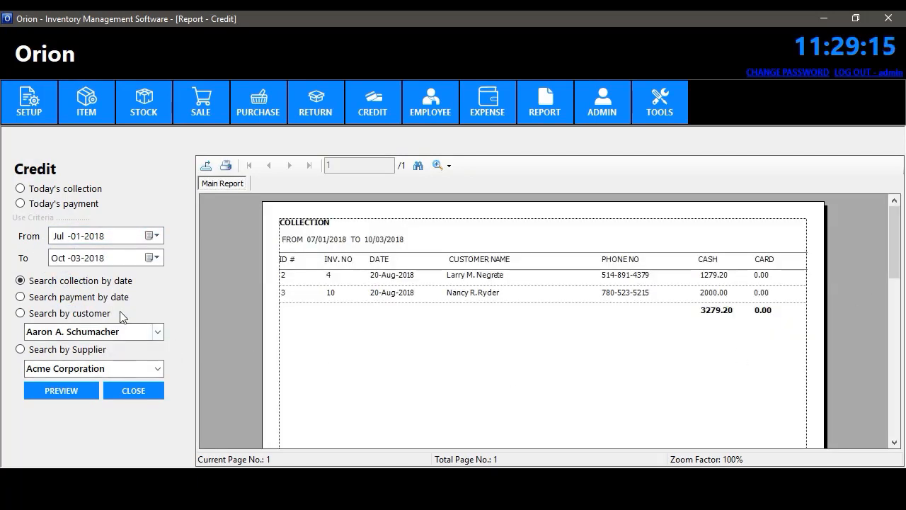
- Review payments by date, collections for two customers and payments by supplier, then close the report
{"action": "left_click", "coordinate": [95, 298]}
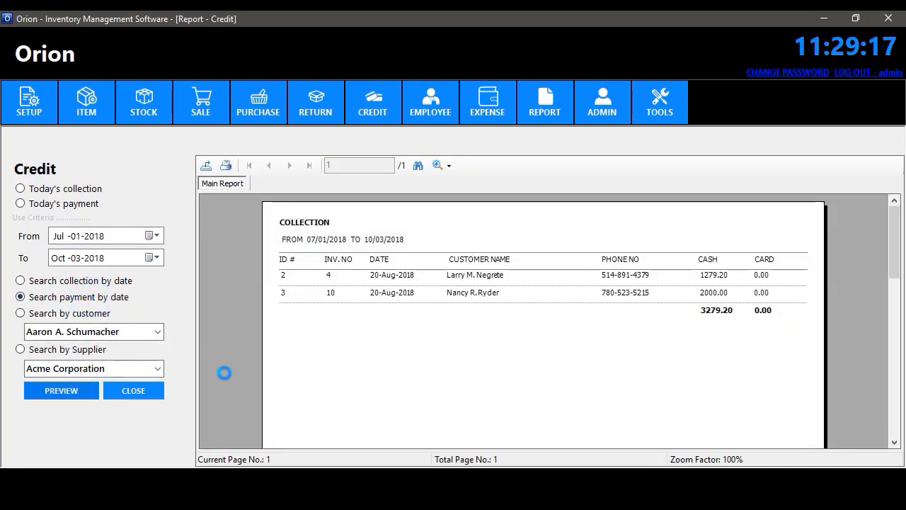
{"action": "left_click", "coordinate": [76, 313]}
{"action": "left_click", "coordinate": [88, 390]}
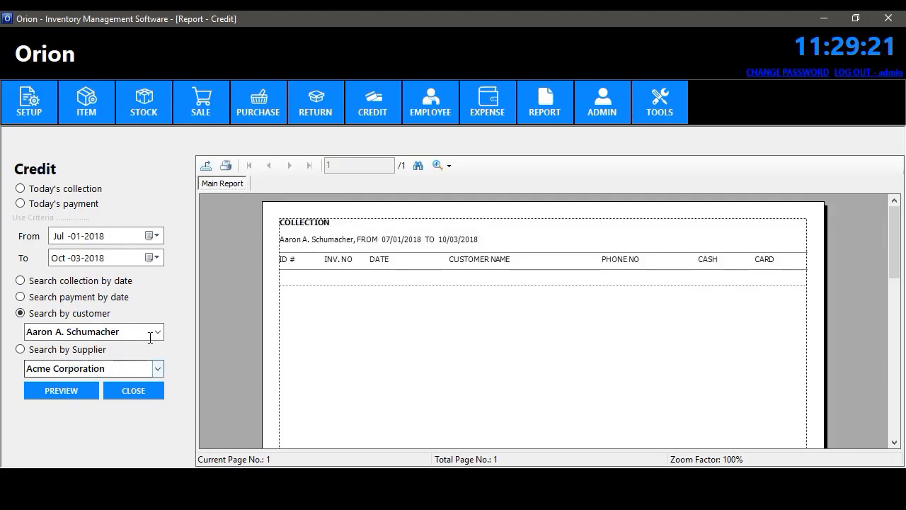
{"action": "left_click", "coordinate": [155, 332]}
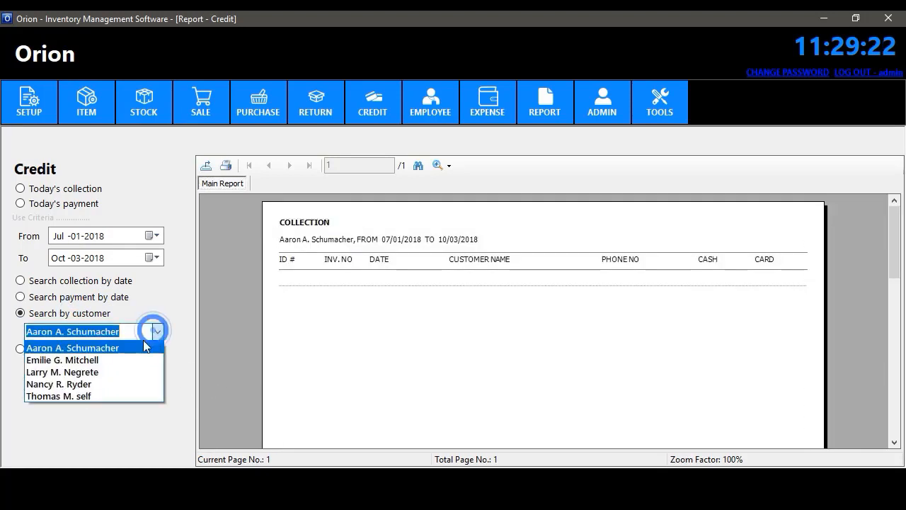
{"action": "left_click", "coordinate": [117, 357]}
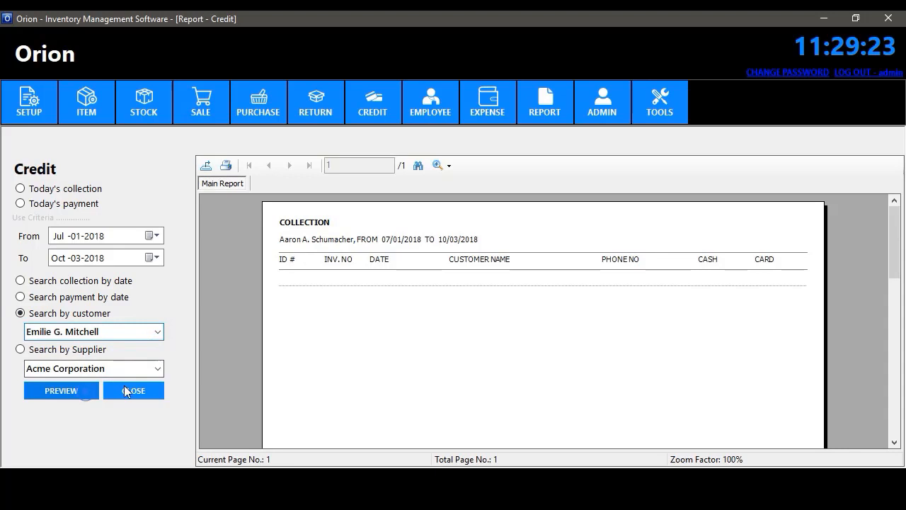
{"action": "left_click", "coordinate": [239, 359]}
{"action": "left_click", "coordinate": [71, 347]}
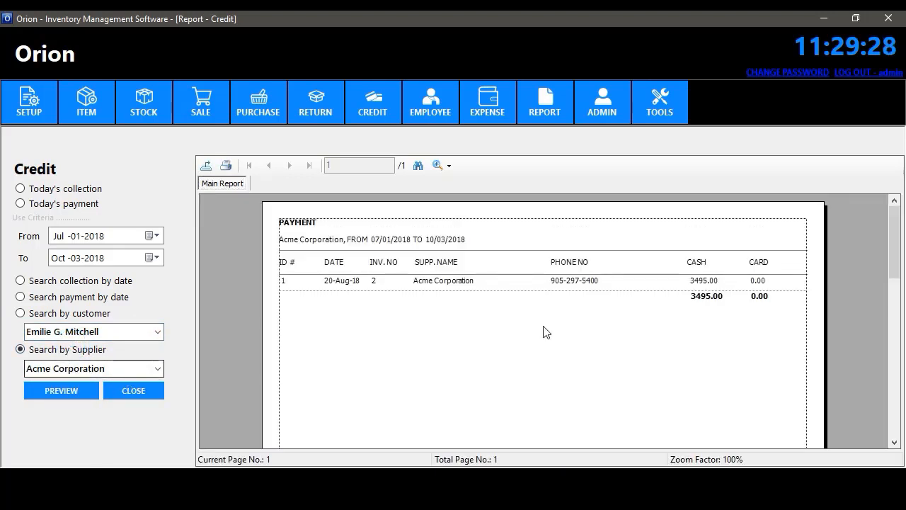
{"action": "left_click", "coordinate": [152, 391]}
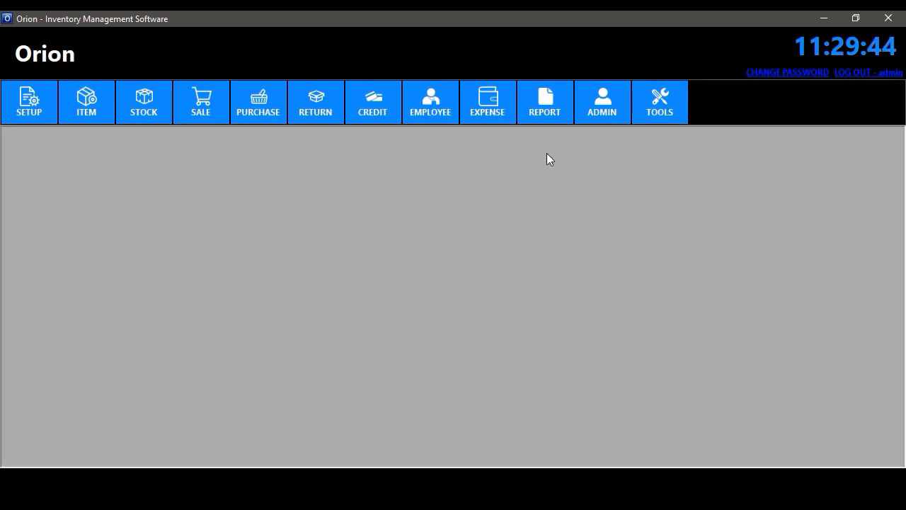
{"action": "left_click", "coordinate": [545, 105]}
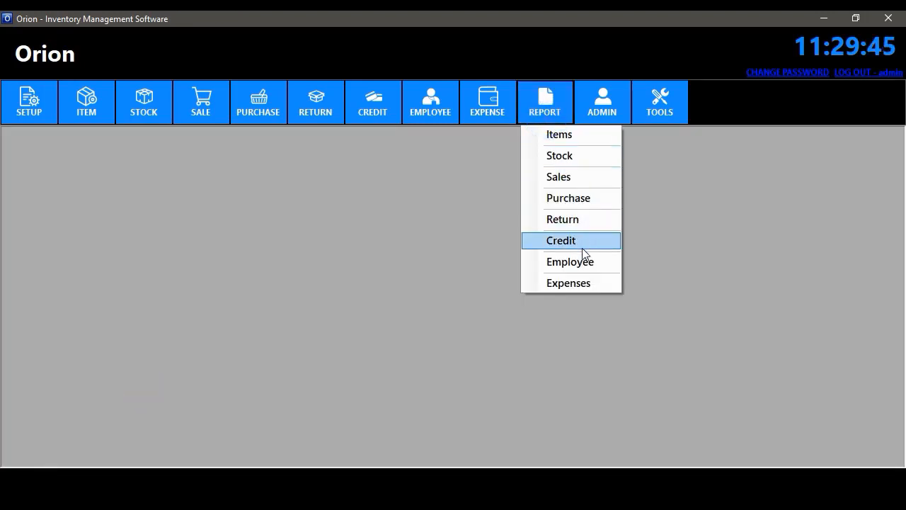
- Preview the Employee attendance report by date, then from October 1
{"action": "left_click", "coordinate": [583, 260]}
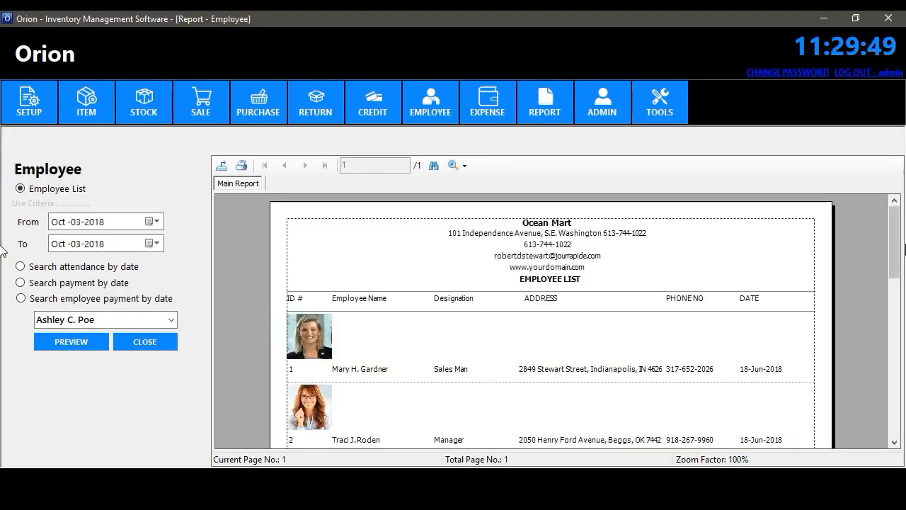
{"action": "scroll", "coordinate": [881, 395], "scroll_direction": "down", "scroll_amount": 10}
{"action": "scroll", "coordinate": [881, 406], "scroll_direction": "up", "scroll_amount": 10}
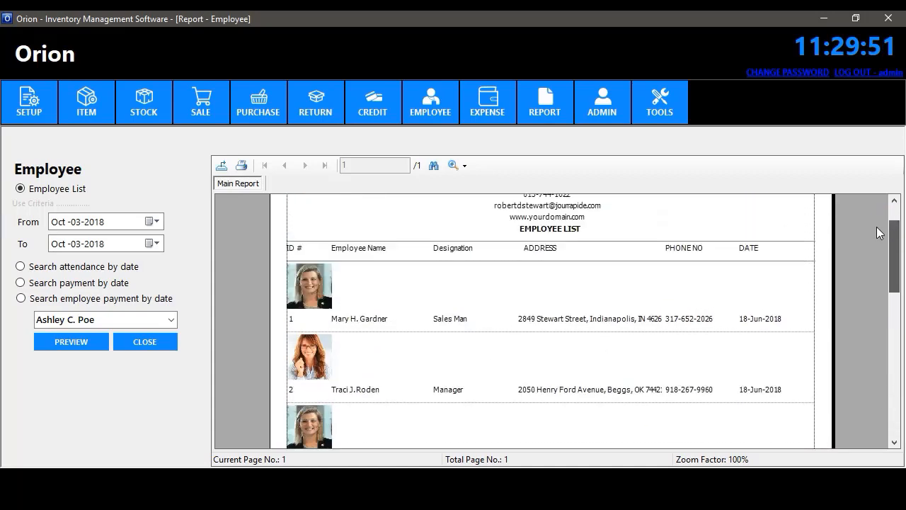
{"action": "left_click", "coordinate": [100, 268]}
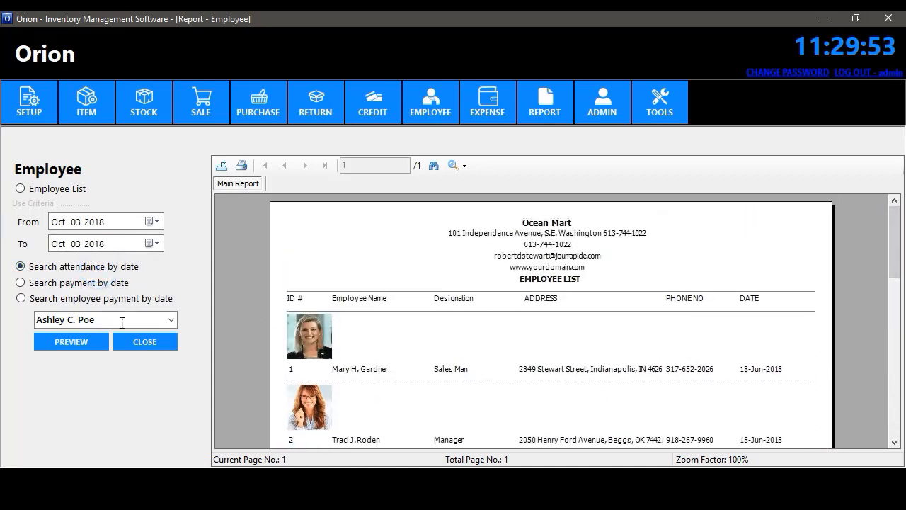
{"action": "left_click", "coordinate": [102, 344]}
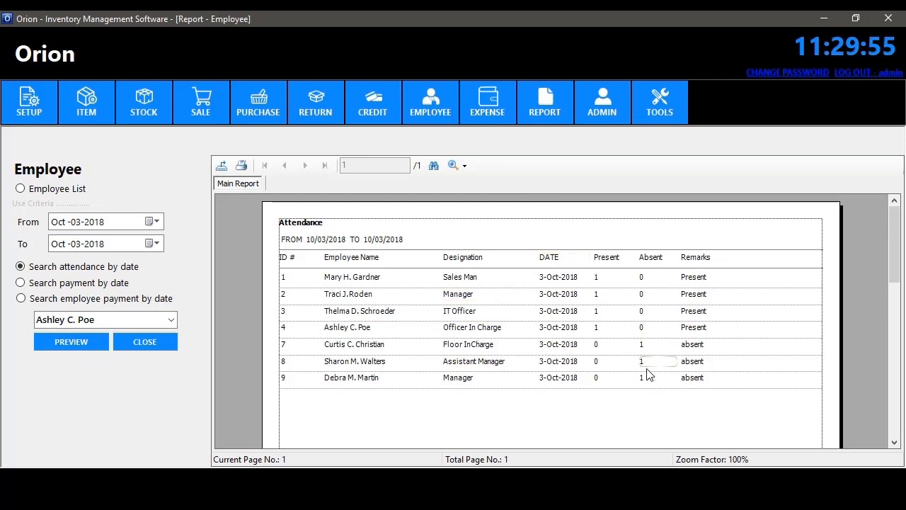
{"action": "left_click", "coordinate": [153, 220]}
{"action": "left_click", "coordinate": [83, 260]}
{"action": "left_click", "coordinate": [71, 342]}
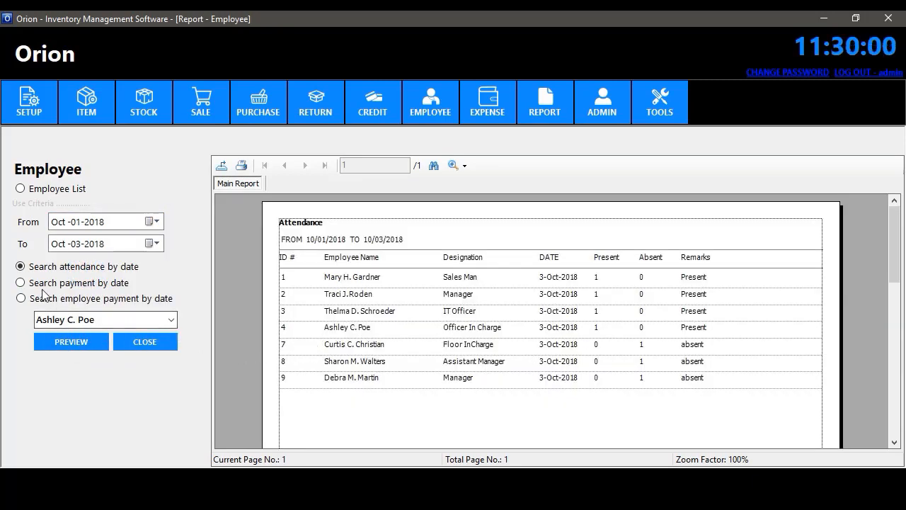
- Preview employee payments by date with the start date set to September 1
{"action": "left_click", "coordinate": [43, 284]}
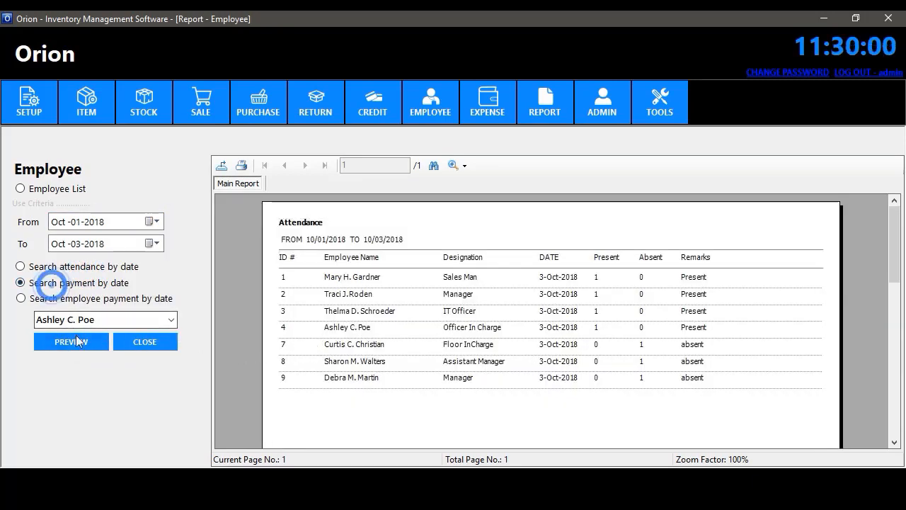
{"action": "left_click", "coordinate": [74, 344]}
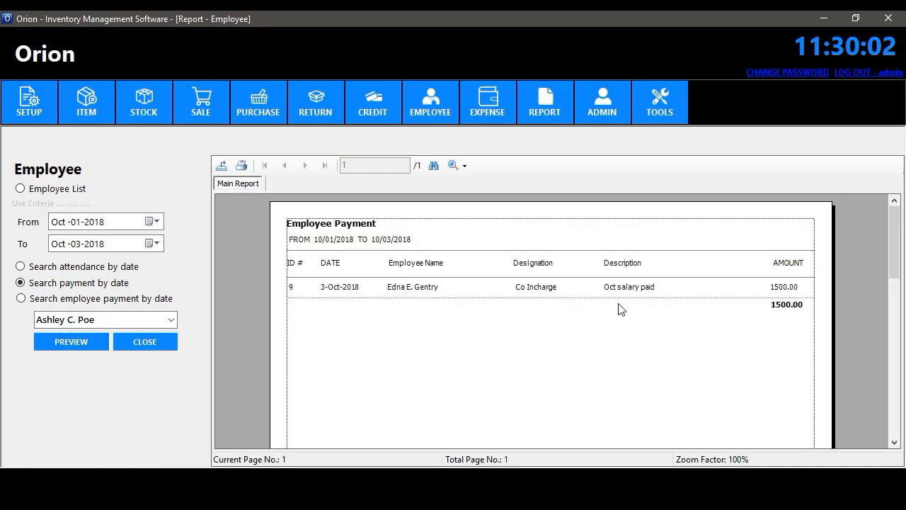
{"action": "left_click", "coordinate": [153, 221]}
{"action": "left_click", "coordinate": [57, 241]}
{"action": "left_click", "coordinate": [192, 271]}
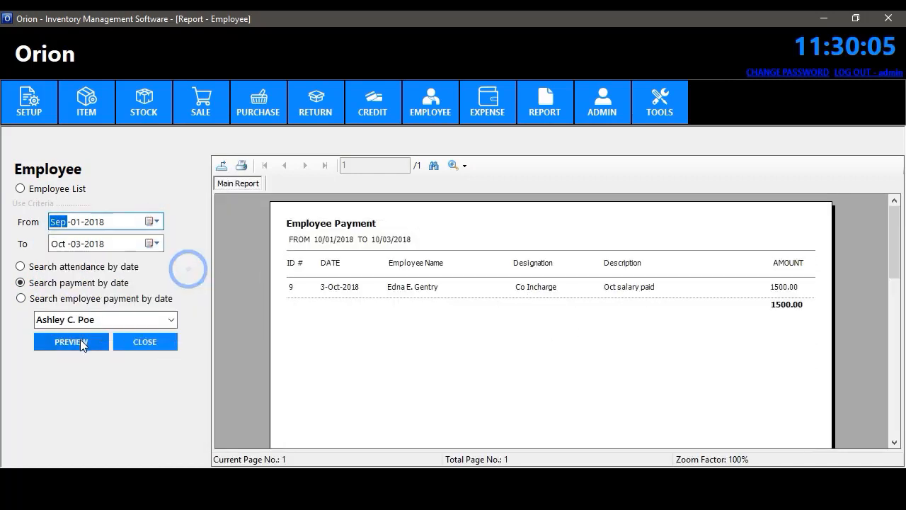
{"action": "left_click", "coordinate": [80, 340]}
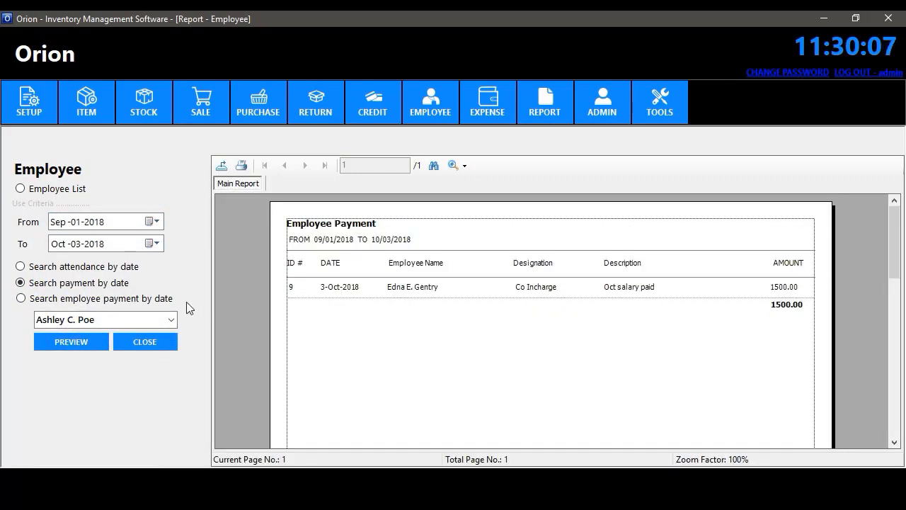
- Search one chosen employee's payments by date, then close the Employee report
{"action": "left_click", "coordinate": [120, 299]}
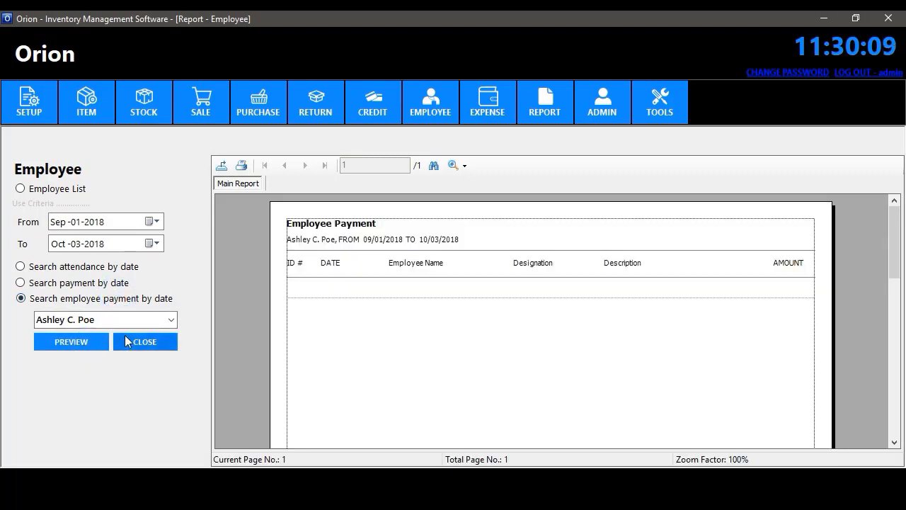
{"action": "left_click", "coordinate": [161, 318]}
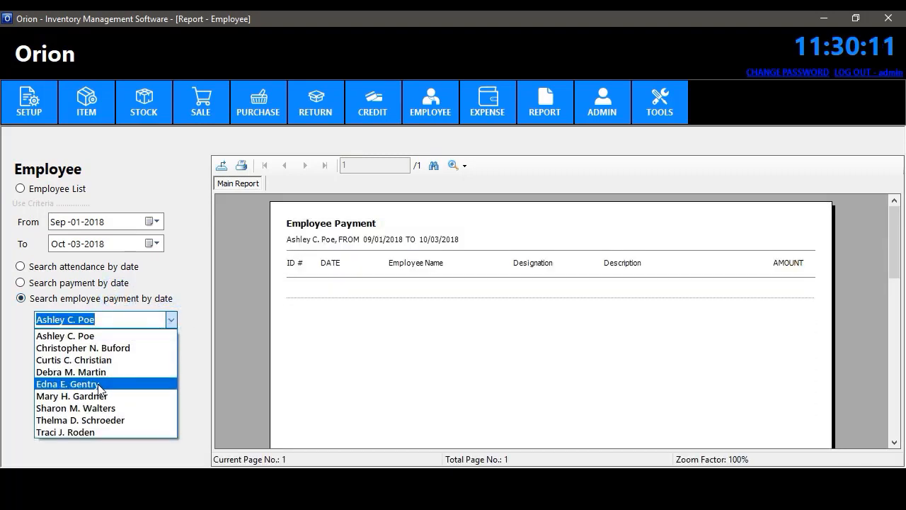
{"action": "left_click", "coordinate": [91, 384]}
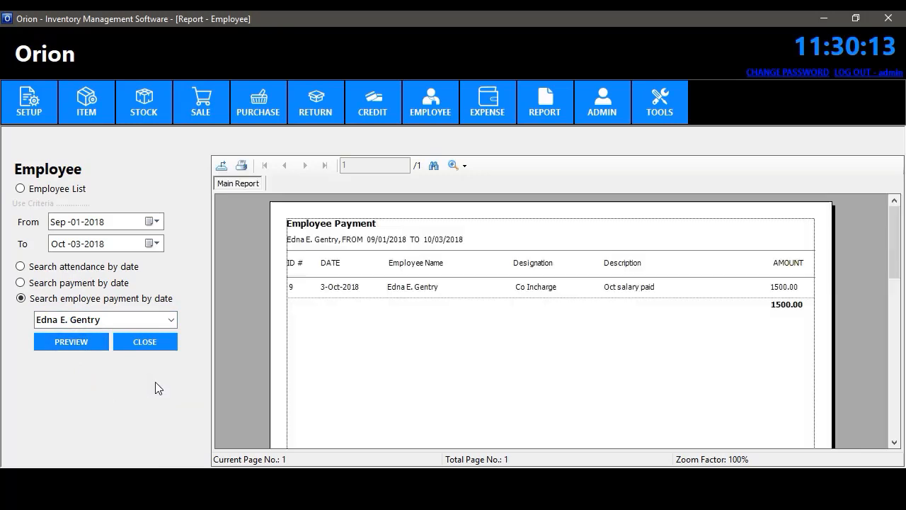
{"action": "left_click", "coordinate": [172, 344]}
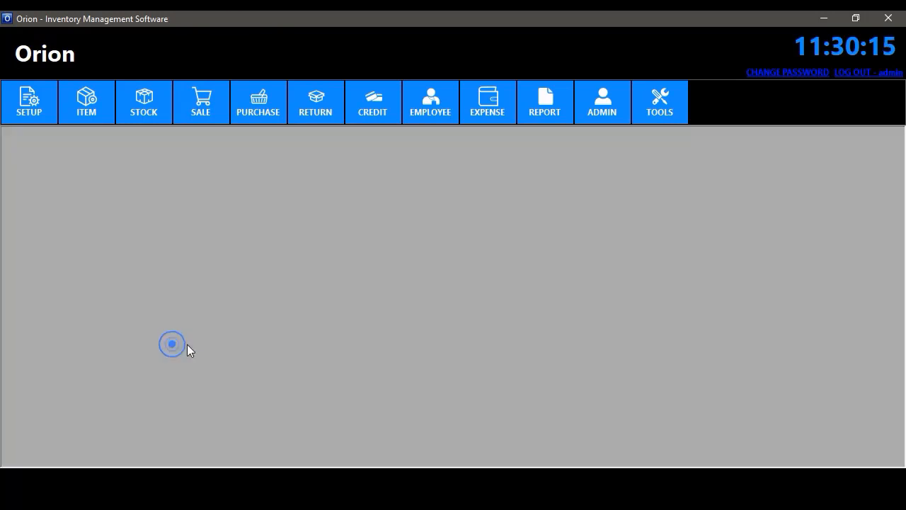
{"action": "left_click", "coordinate": [541, 117]}
{"action": "left_click", "coordinate": [559, 282]}
{"action": "left_click", "coordinate": [61, 326]}
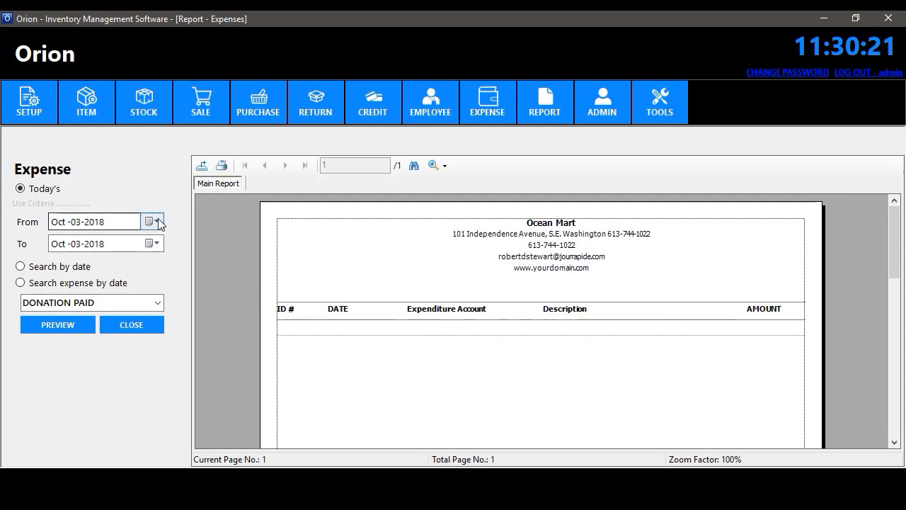
{"action": "left_click", "coordinate": [159, 221]}
{"action": "left_click", "coordinate": [83, 265]}
{"action": "left_click", "coordinate": [69, 271]}
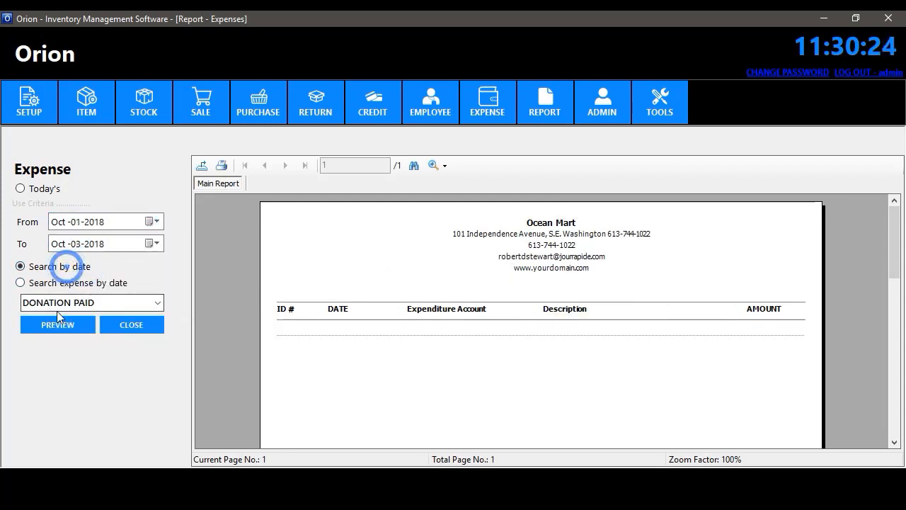
{"action": "left_click", "coordinate": [61, 328]}
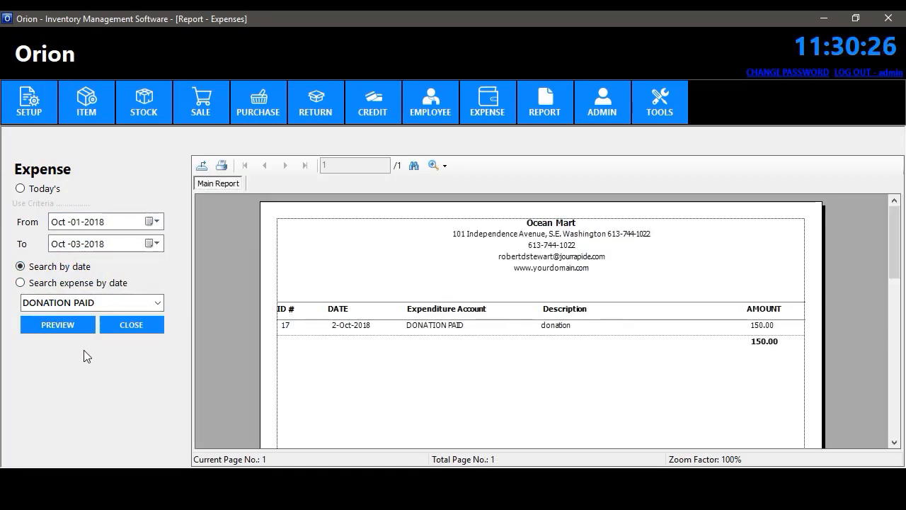
{"action": "left_click", "coordinate": [156, 222]}
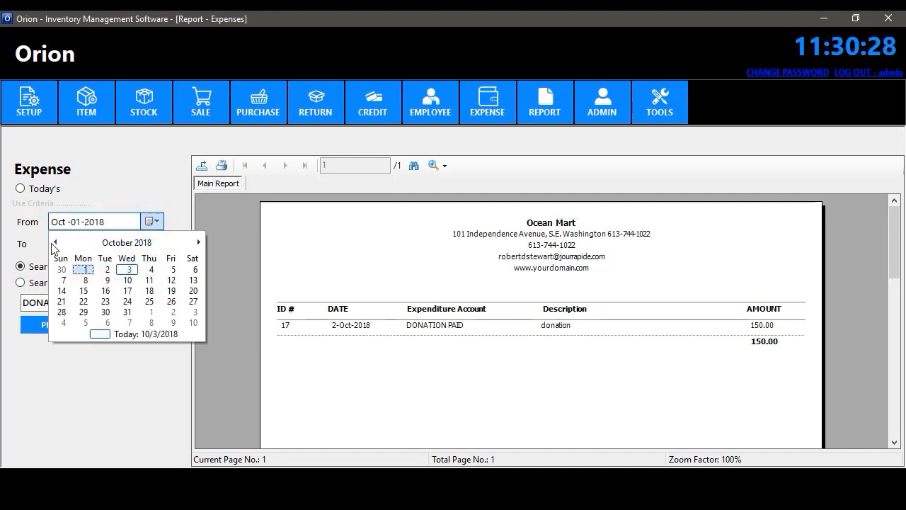
{"action": "left_click", "coordinate": [56, 242]}
{"action": "left_click", "coordinate": [195, 273]}
{"action": "left_click", "coordinate": [597, 345]}
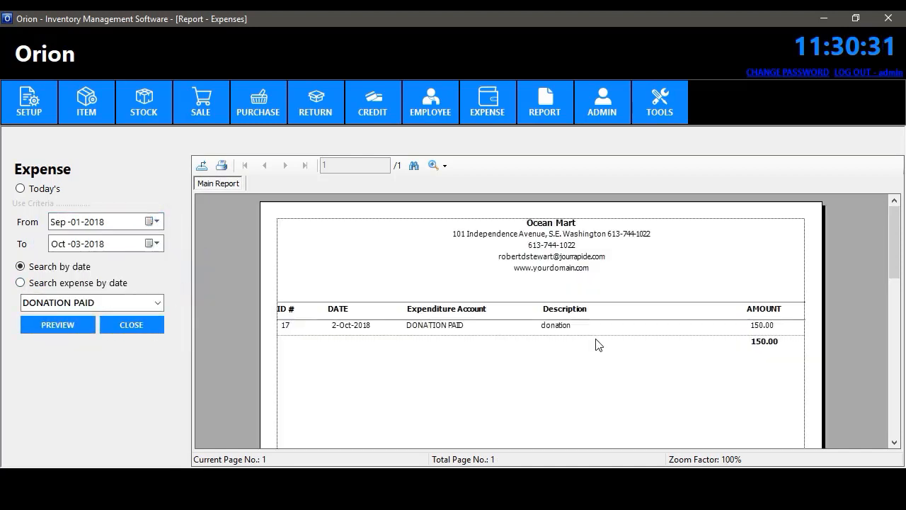
{"action": "left_click", "coordinate": [97, 282]}
{"action": "left_click", "coordinate": [71, 327]}
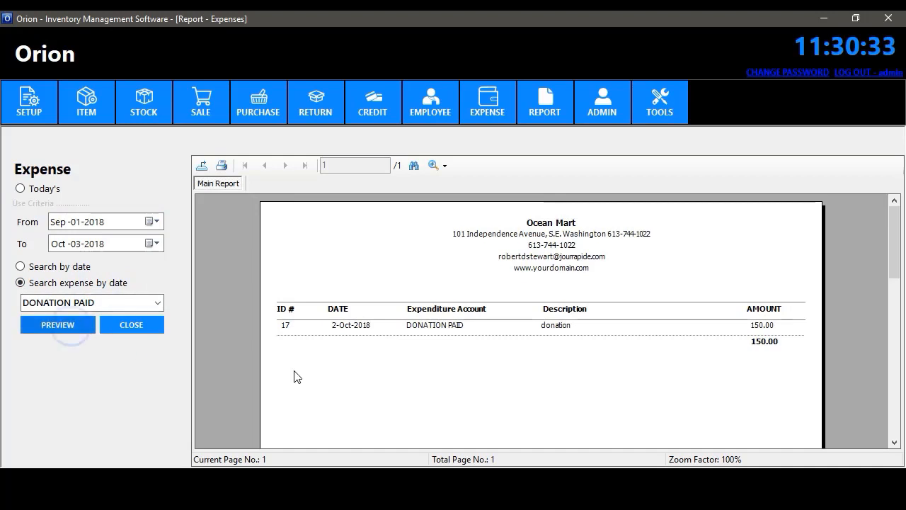
{"action": "scroll", "coordinate": [893, 232], "scroll_direction": "down", "scroll_amount": 3}
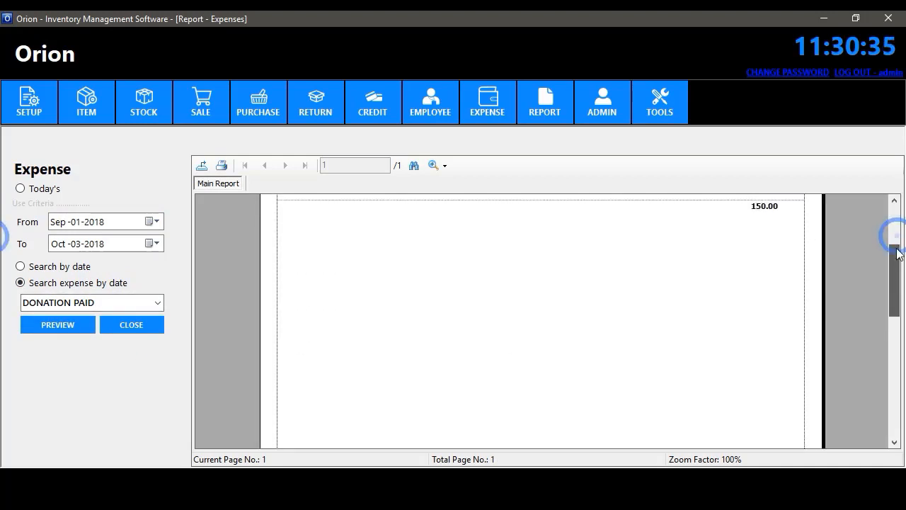
{"action": "scroll", "coordinate": [893, 232], "scroll_direction": "up", "scroll_amount": 3}
{"action": "left_click", "coordinate": [131, 324]}
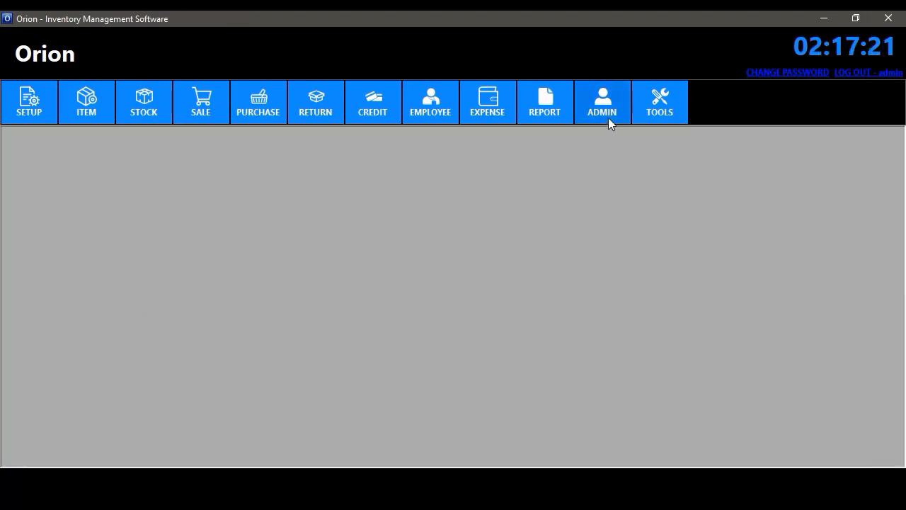
{"action": "left_click", "coordinate": [608, 117]}
- Create a new user with full name, password and Sales privilege, and save it
{"action": "left_click", "coordinate": [235, 225]}
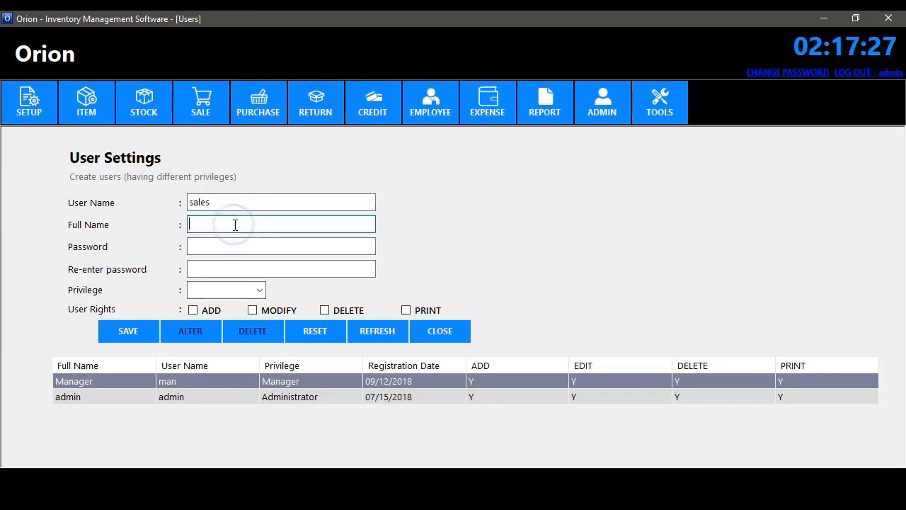
{"action": "left_click", "coordinate": [236, 241]}
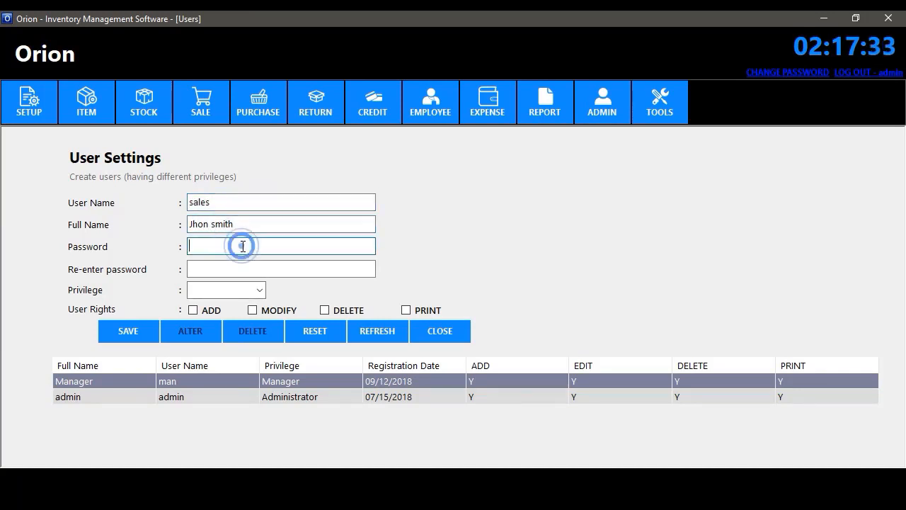
{"action": "type", "text": "*****"}
{"action": "key", "text": "Tab"}
{"action": "type", "text": "*****"}
{"action": "left_click", "coordinate": [258, 290]}
{"action": "left_click", "coordinate": [204, 313]}
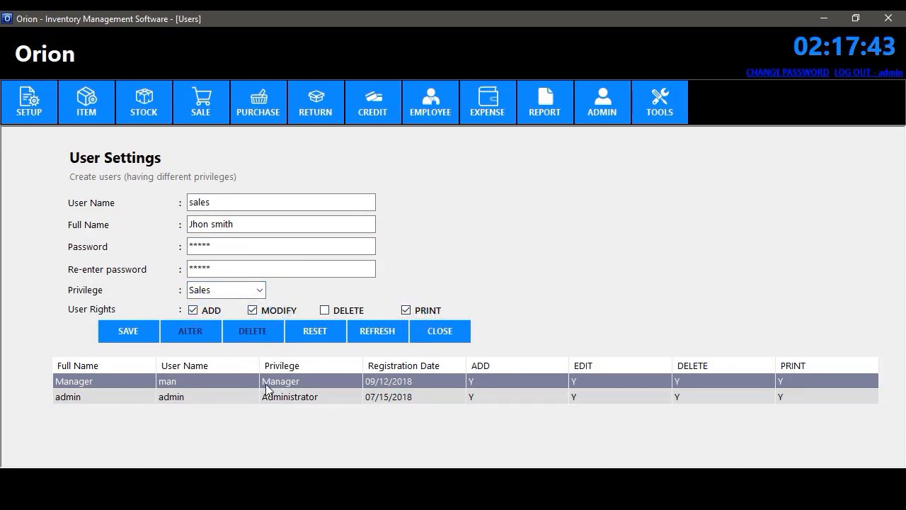
{"action": "left_click", "coordinate": [138, 332]}
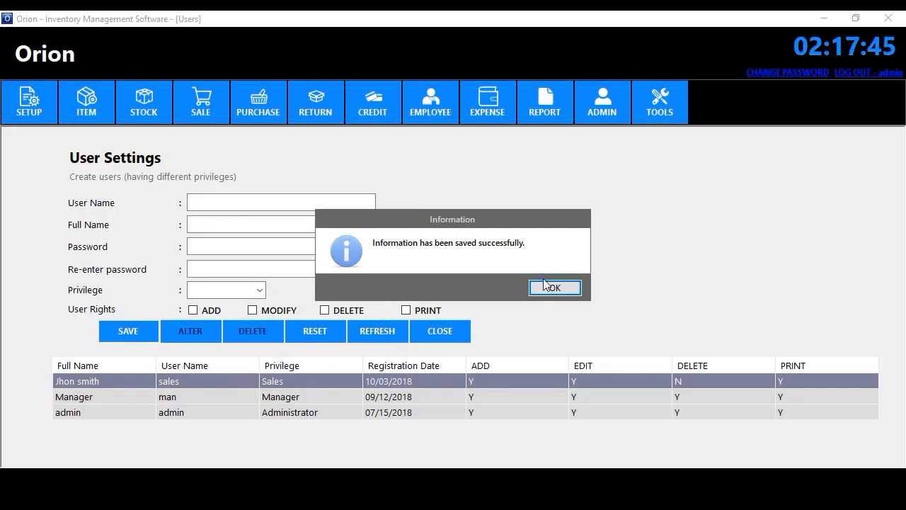
{"action": "left_click", "coordinate": [555, 289]}
- Change the Manager user's full name and save the update
{"action": "left_click", "coordinate": [312, 398]}
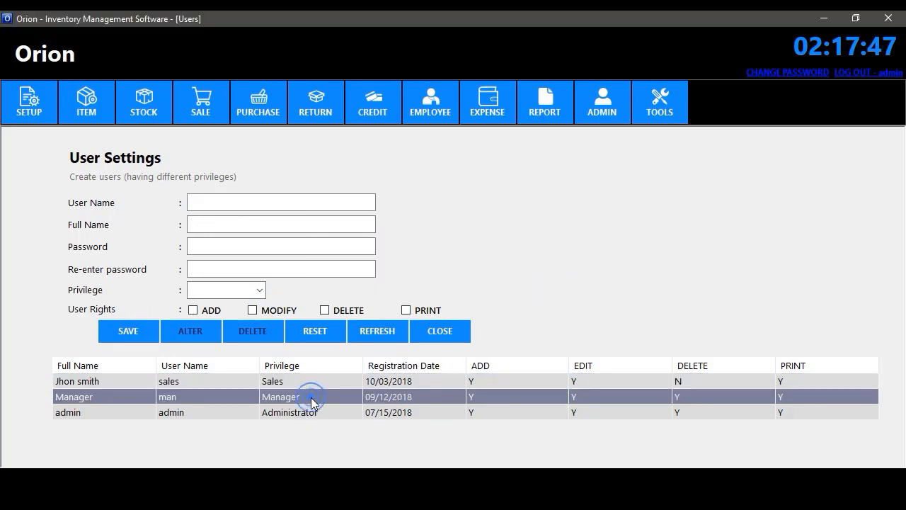
{"action": "left_click", "coordinate": [283, 400]}
{"action": "double_click", "coordinate": [247, 224]}
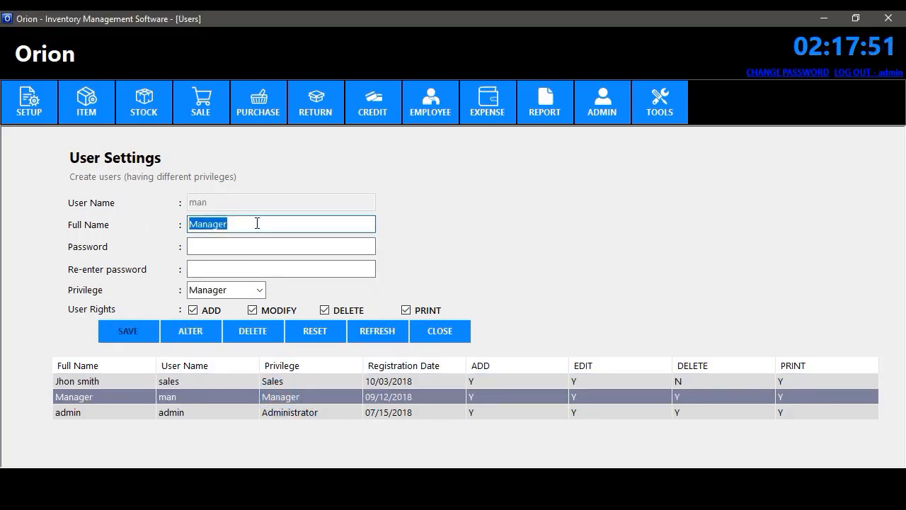
{"action": "left_click", "coordinate": [197, 333]}
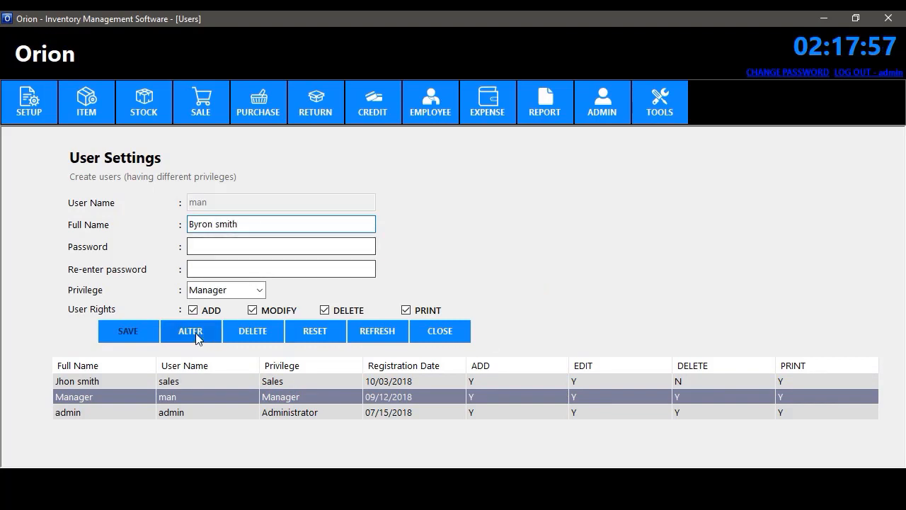
{"action": "left_click", "coordinate": [566, 288]}
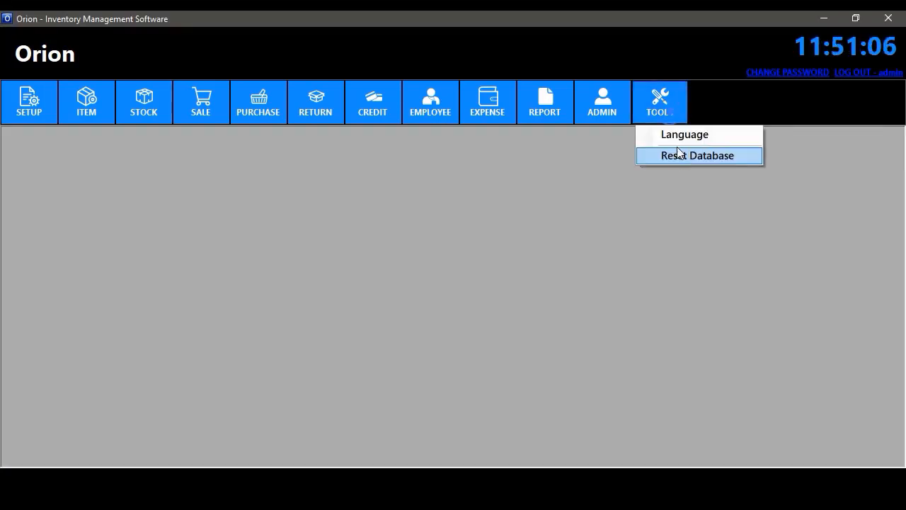
- Set the interface language to Chinese (Simplified) and save it
{"action": "left_click", "coordinate": [674, 132]}
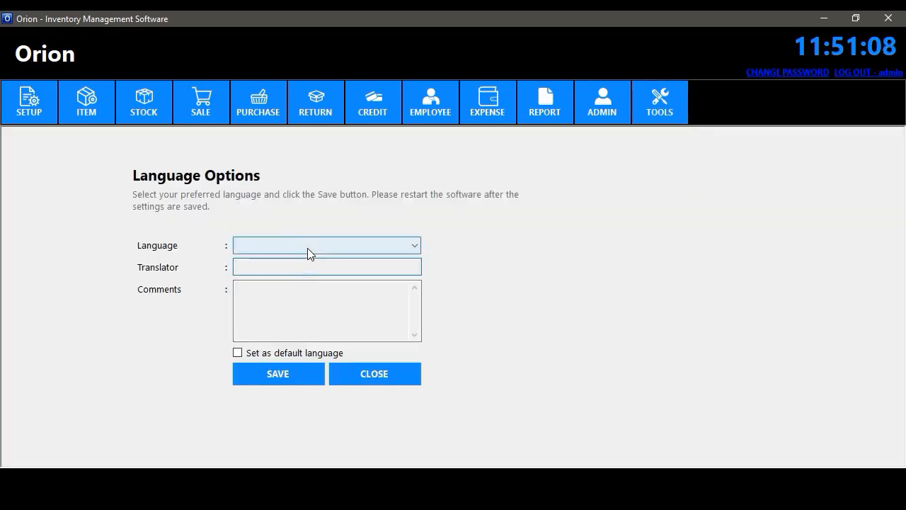
{"action": "left_click", "coordinate": [307, 246]}
{"action": "mouse_move", "coordinate": [415, 65]}
{"action": "left_mouse_down"}
{"action": "mouse_move", "coordinate": [405, 330]}
{"action": "mouse_move", "coordinate": [425, 172]}
{"action": "mouse_move", "coordinate": [423, 78]}
{"action": "left_mouse_up"}
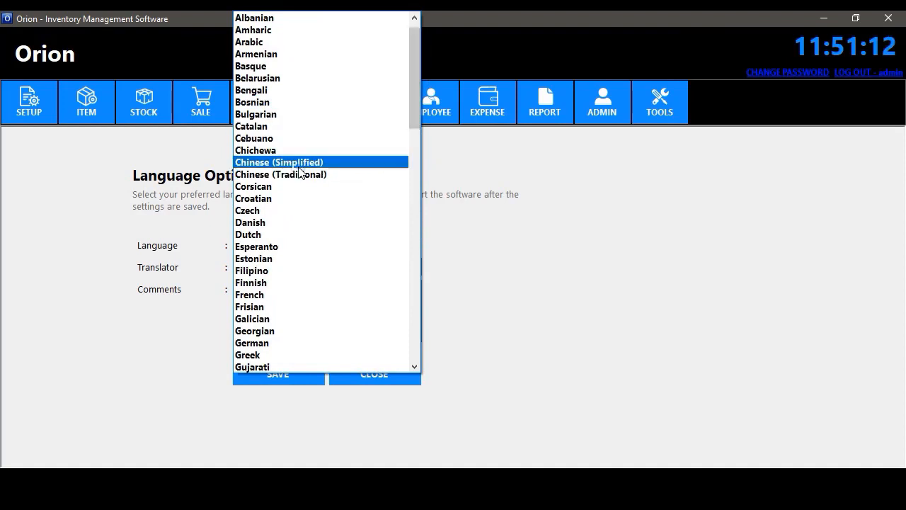
{"action": "left_click", "coordinate": [311, 162]}
{"action": "left_click", "coordinate": [273, 371]}
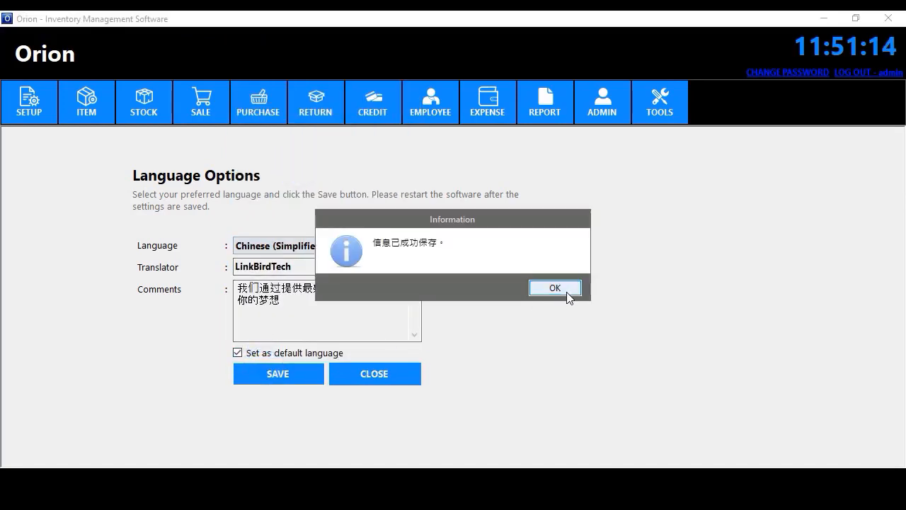
{"action": "left_click", "coordinate": [566, 288]}
{"action": "left_click", "coordinate": [398, 368]}
- Log out and back in, check the Item Information form, then return to Language Options
{"action": "left_click", "coordinate": [860, 72]}
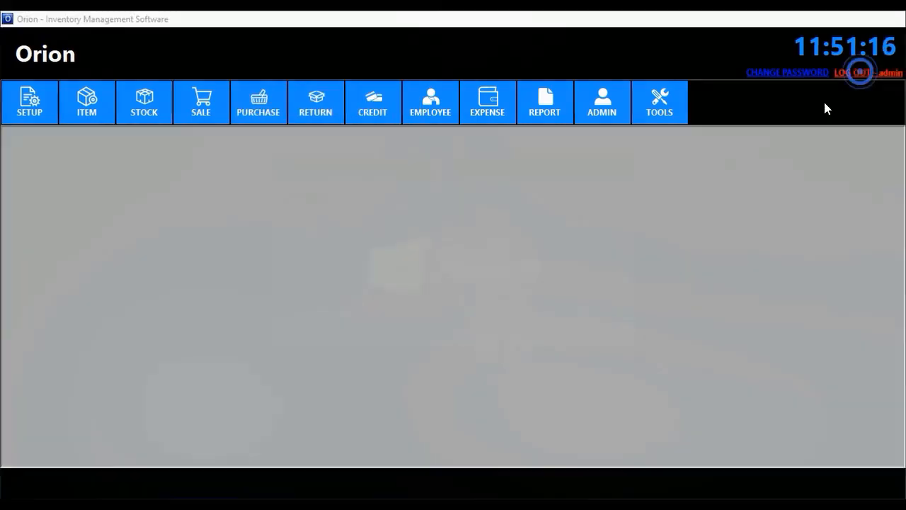
{"action": "left_click", "coordinate": [468, 328]}
{"action": "left_click", "coordinate": [84, 117]}
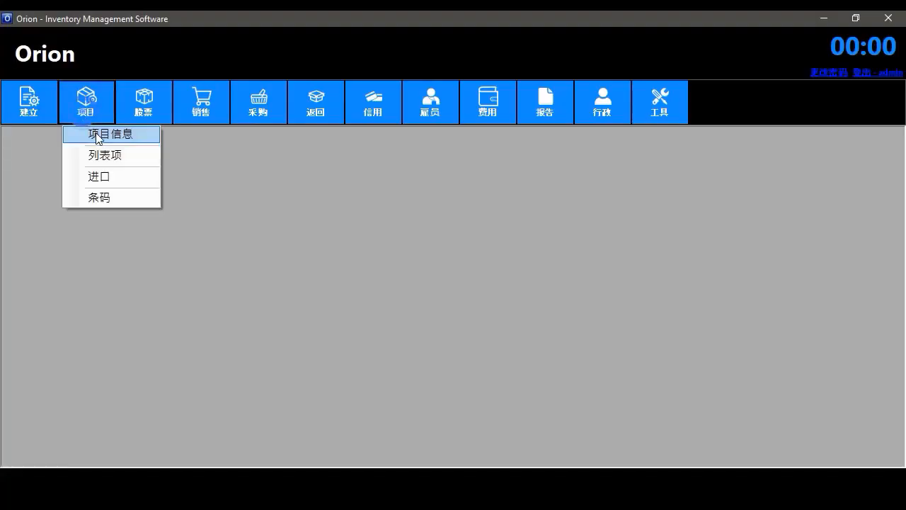
{"action": "left_click", "coordinate": [82, 133]}
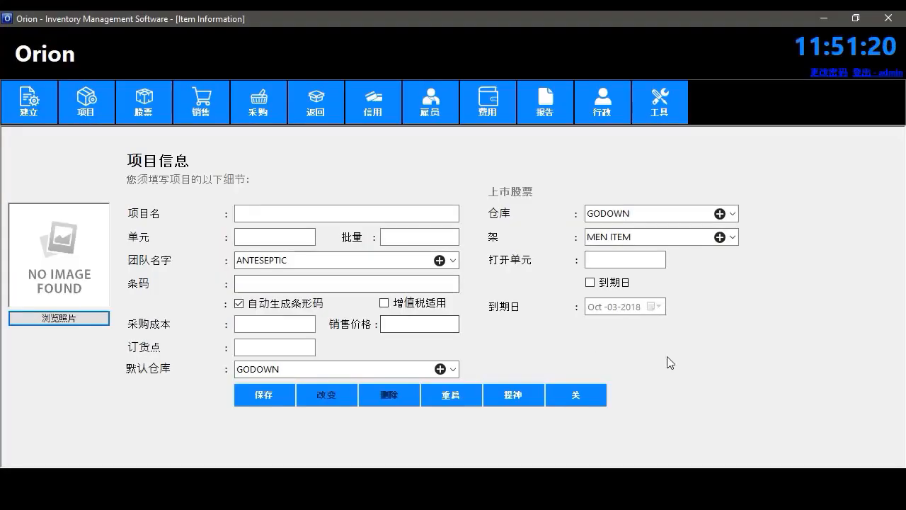
{"action": "left_click", "coordinate": [583, 398]}
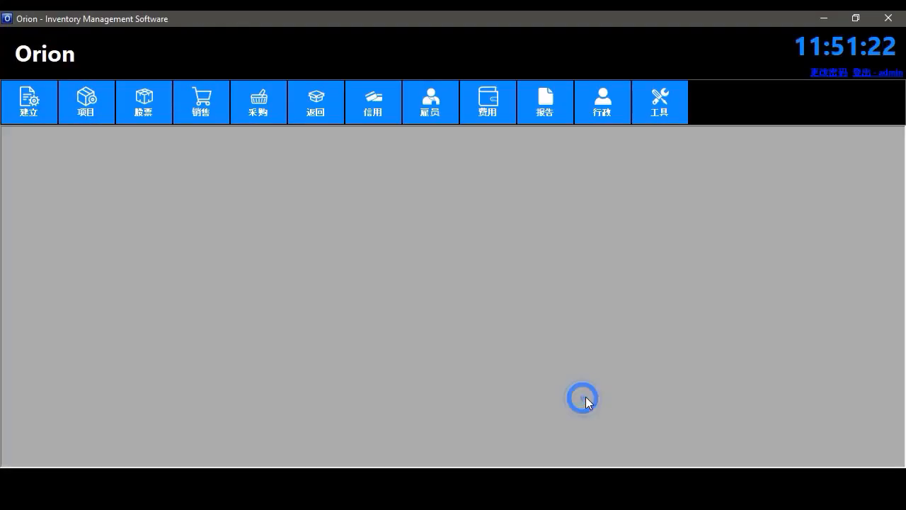
{"action": "left_click", "coordinate": [660, 113]}
{"action": "left_click", "coordinate": [668, 133]}
- Switch the interface language to Spanish and save the setting
{"action": "left_click", "coordinate": [323, 244]}
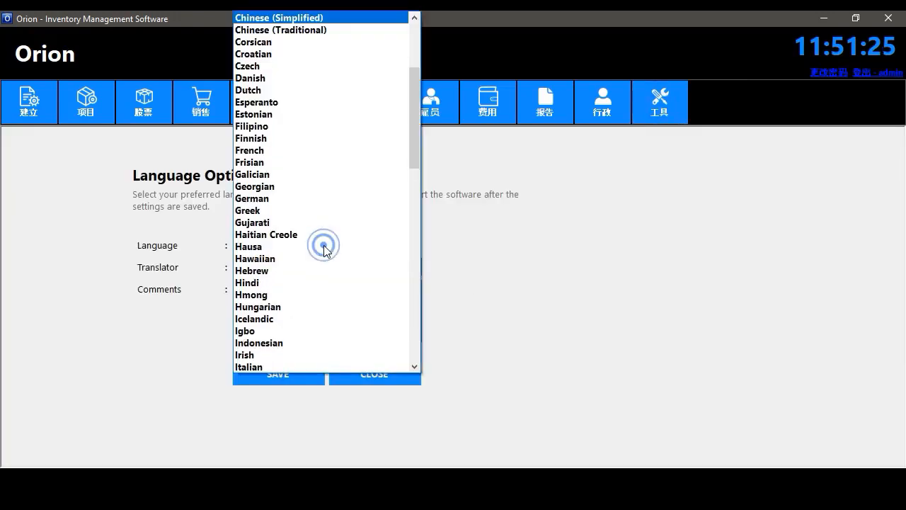
{"action": "key", "text": "s"}
{"action": "key", "text": "s"}
{"action": "key", "text": "s"}
{"action": "key", "text": "s"}
{"action": "key", "text": "s"}
{"action": "key", "text": "s"}
{"action": "key", "text": "s"}
{"action": "key", "text": "s"}
{"action": "key", "text": "s"}
{"action": "key", "text": "s"}
{"action": "key", "text": "s"}
{"action": "key", "text": "s"}
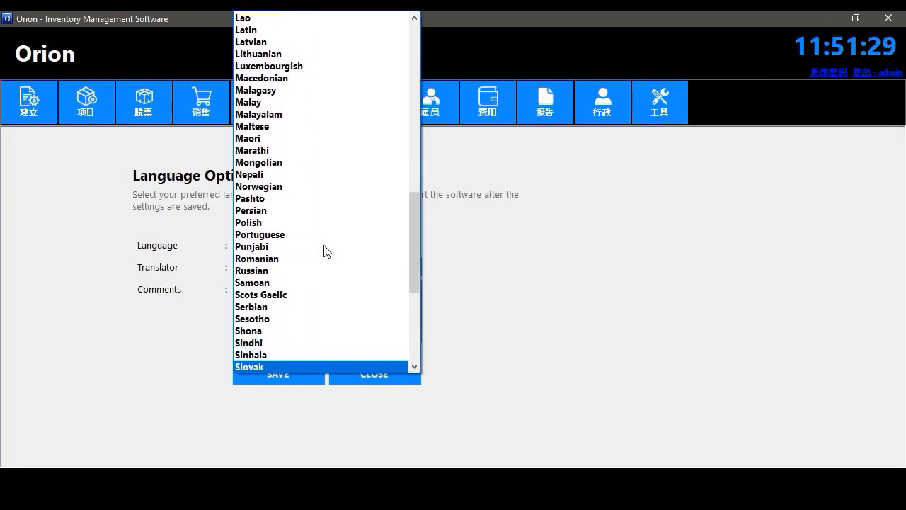
{"action": "left_click", "coordinate": [283, 359]}
{"action": "left_click", "coordinate": [275, 375]}
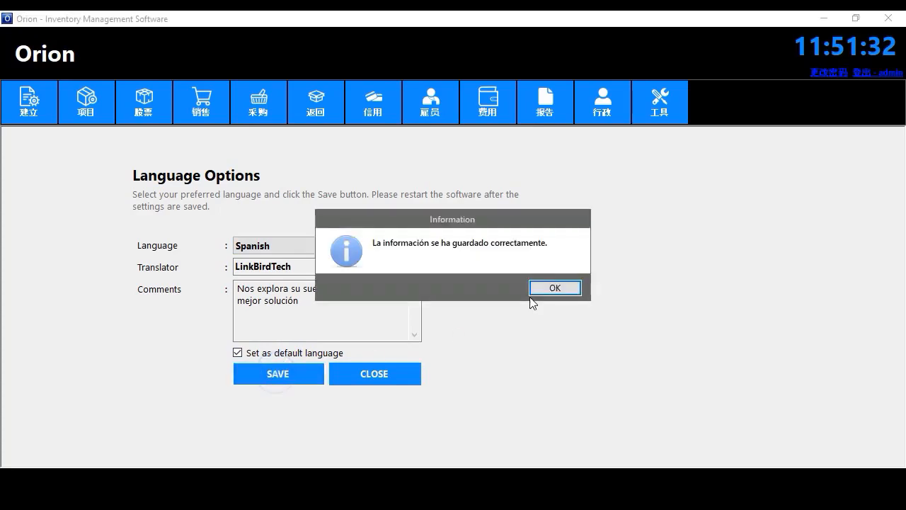
{"action": "left_click", "coordinate": [543, 290]}
{"action": "left_click", "coordinate": [390, 375]}
- Sign out and back in, view Item Information in Spanish, then reopen Language Options
{"action": "left_click", "coordinate": [885, 76]}
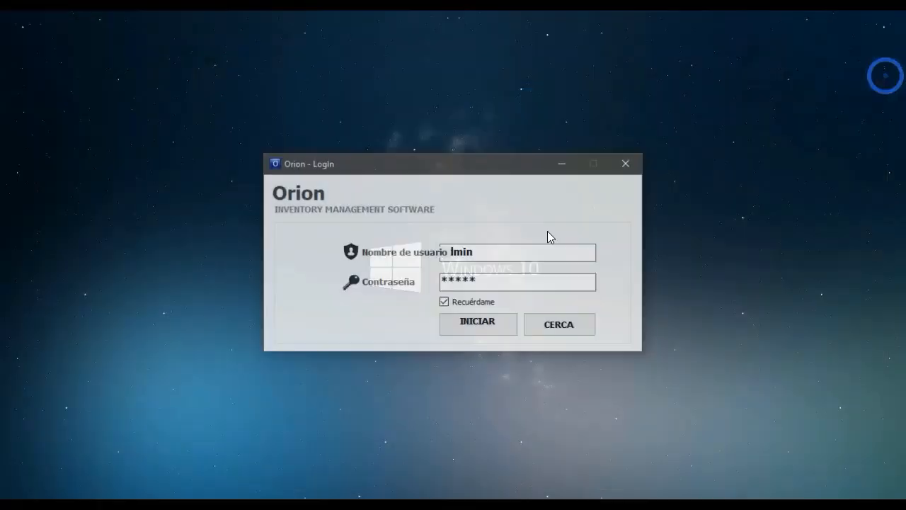
{"action": "left_click", "coordinate": [477, 330]}
{"action": "left_click", "coordinate": [86, 103]}
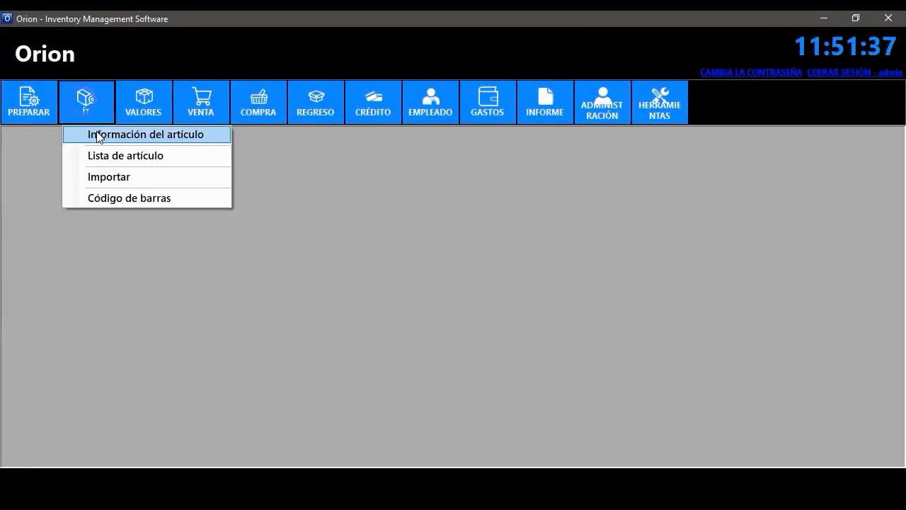
{"action": "left_click", "coordinate": [88, 134]}
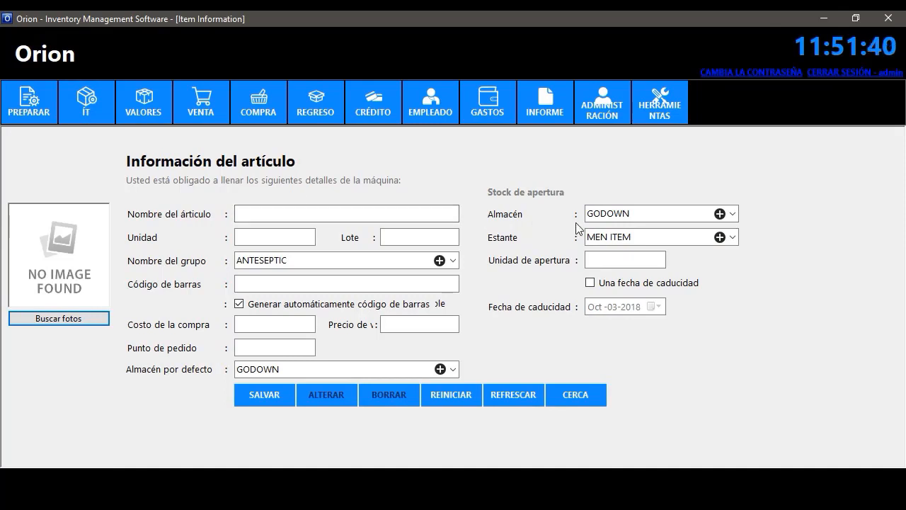
{"action": "left_click", "coordinate": [577, 394]}
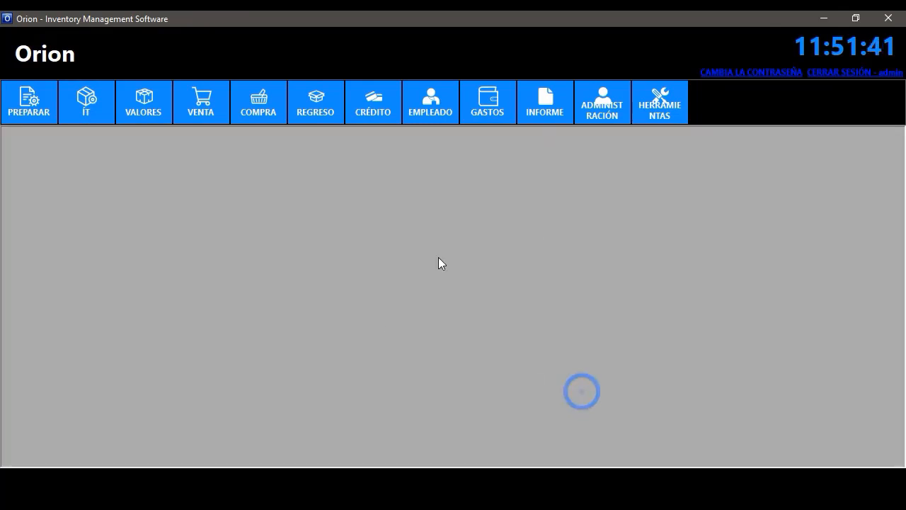
{"action": "left_click", "coordinate": [674, 113]}
{"action": "left_click", "coordinate": [674, 135]}
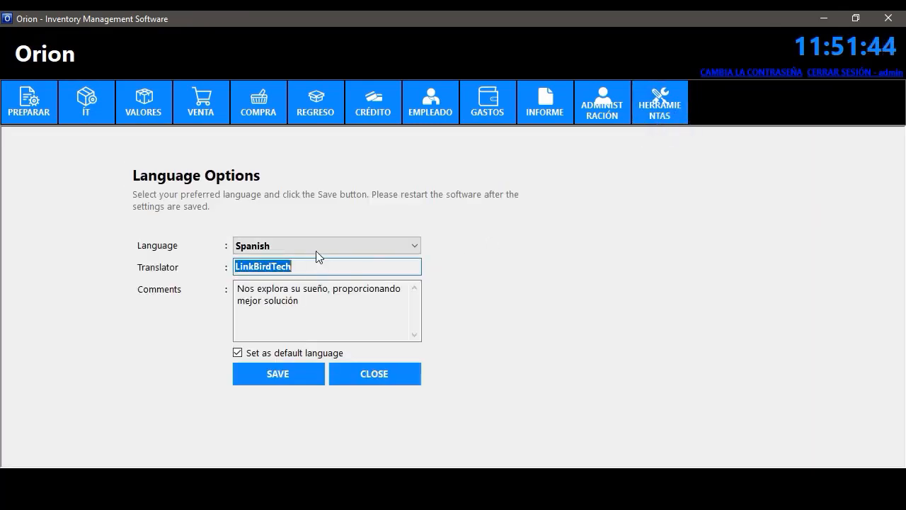
- Save Hindi as the interface language and log out and back in to apply it
{"action": "left_click", "coordinate": [316, 252]}
{"action": "left_click", "coordinate": [269, 63]}
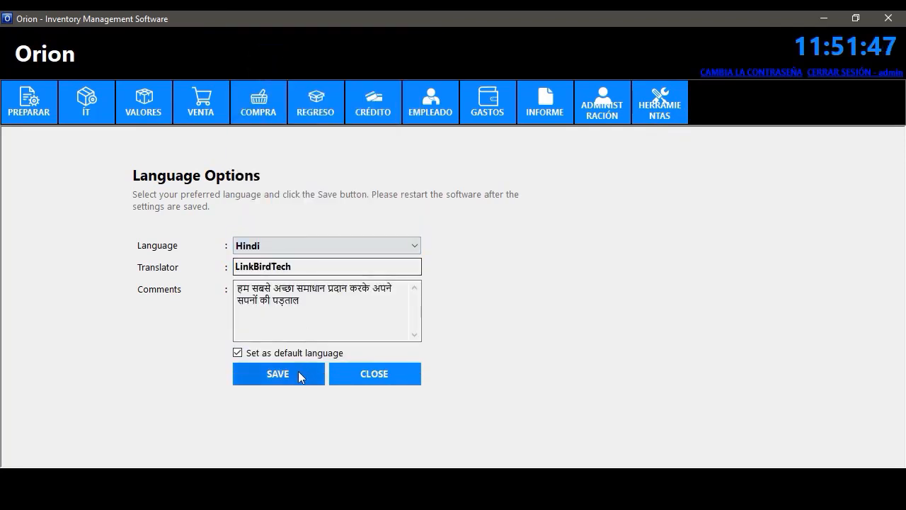
{"action": "left_click", "coordinate": [300, 377]}
{"action": "left_click", "coordinate": [550, 288]}
{"action": "left_click", "coordinate": [384, 376]}
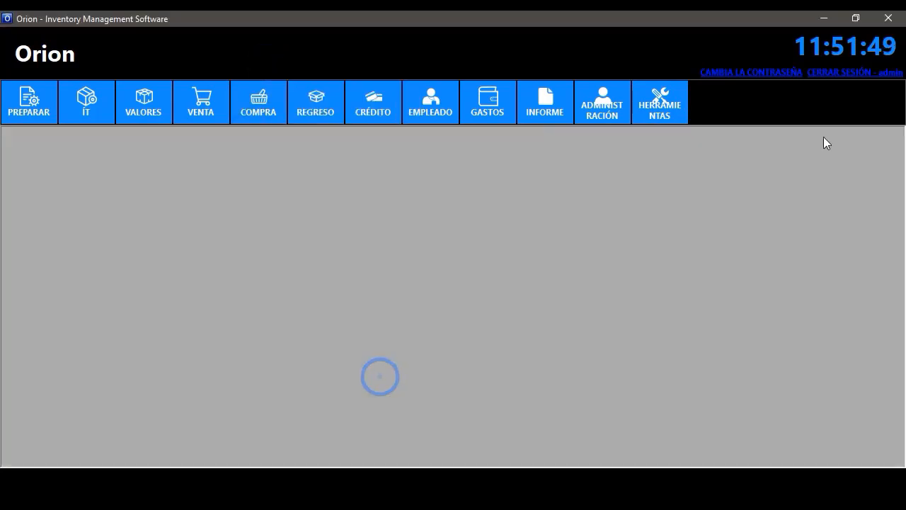
{"action": "left_click", "coordinate": [871, 74]}
{"action": "left_click", "coordinate": [464, 329]}
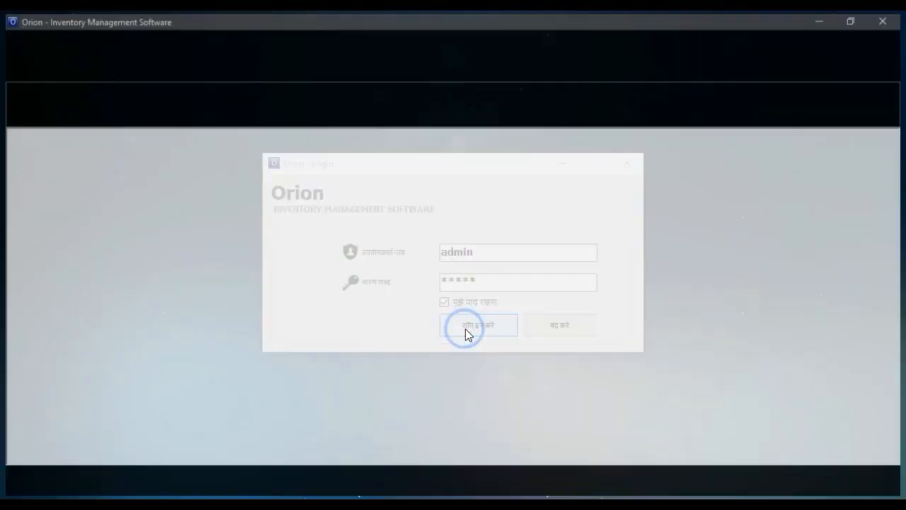
- Browse the Item Information, Stock list and Expense forms in Hindi, then reopen Language Options
{"action": "left_click", "coordinate": [34, 118]}
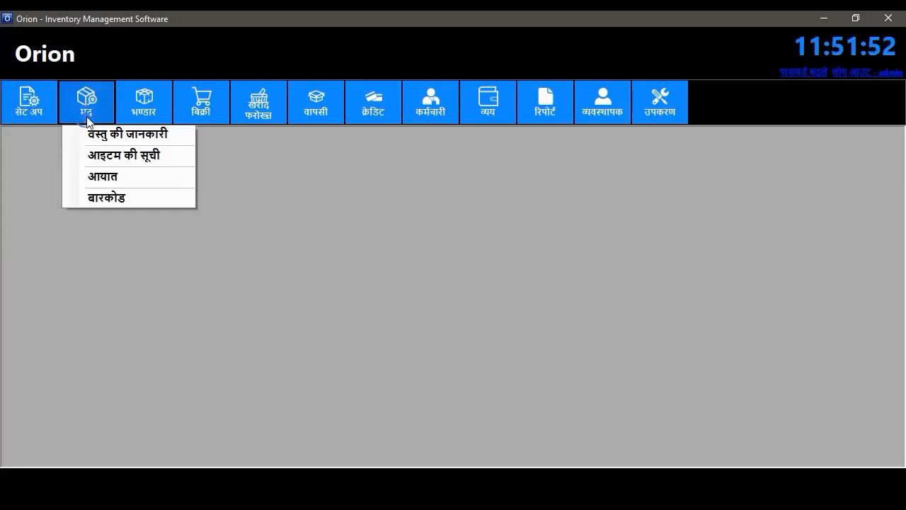
{"action": "left_click", "coordinate": [131, 116]}
{"action": "left_click", "coordinate": [121, 131]}
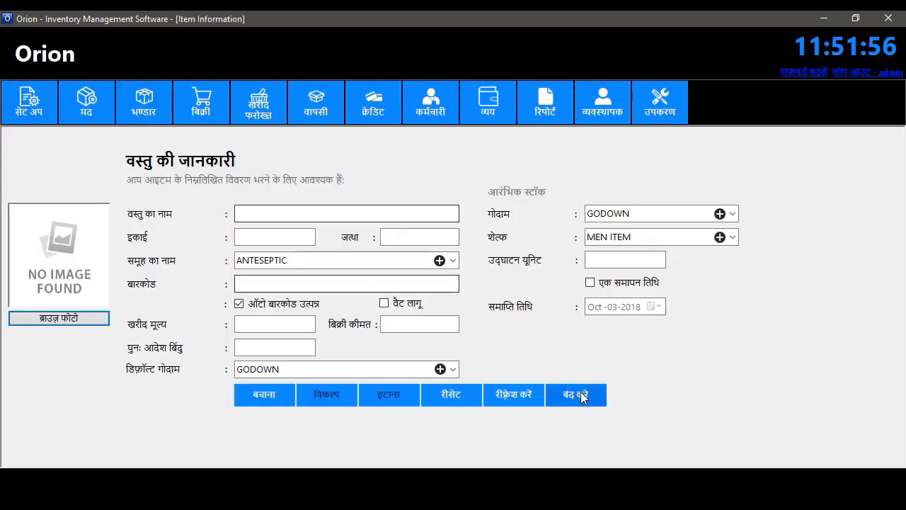
{"action": "left_click", "coordinate": [581, 394]}
{"action": "left_click", "coordinate": [132, 118]}
{"action": "left_click", "coordinate": [142, 133]}
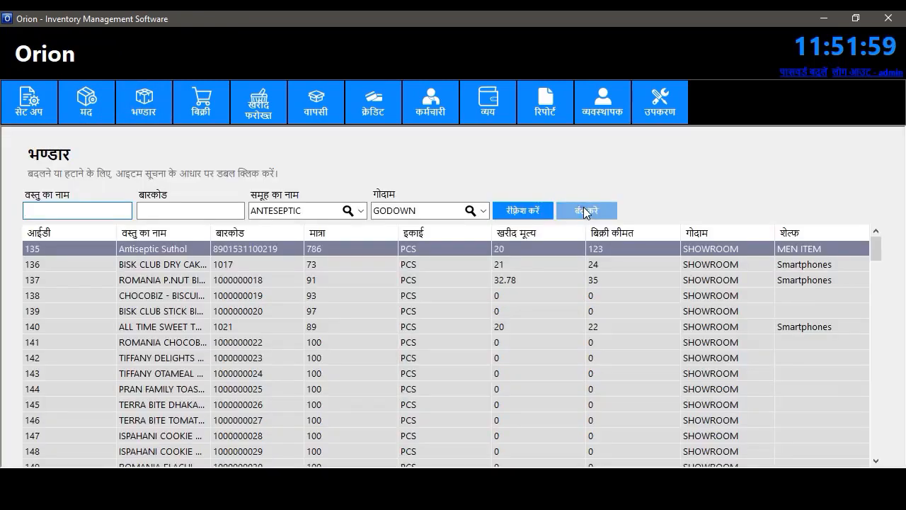
{"action": "left_click", "coordinate": [584, 208]}
{"action": "left_click", "coordinate": [492, 112]}
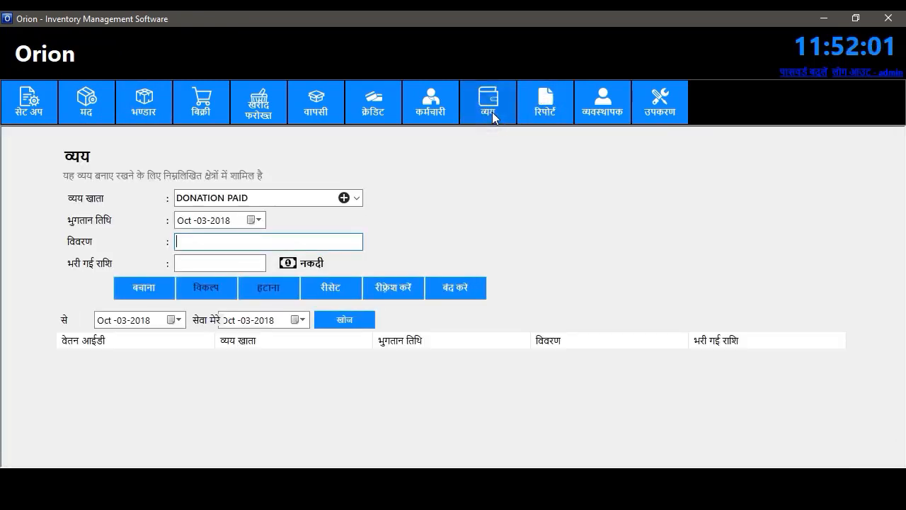
{"action": "left_click", "coordinate": [460, 291]}
{"action": "left_click", "coordinate": [660, 106]}
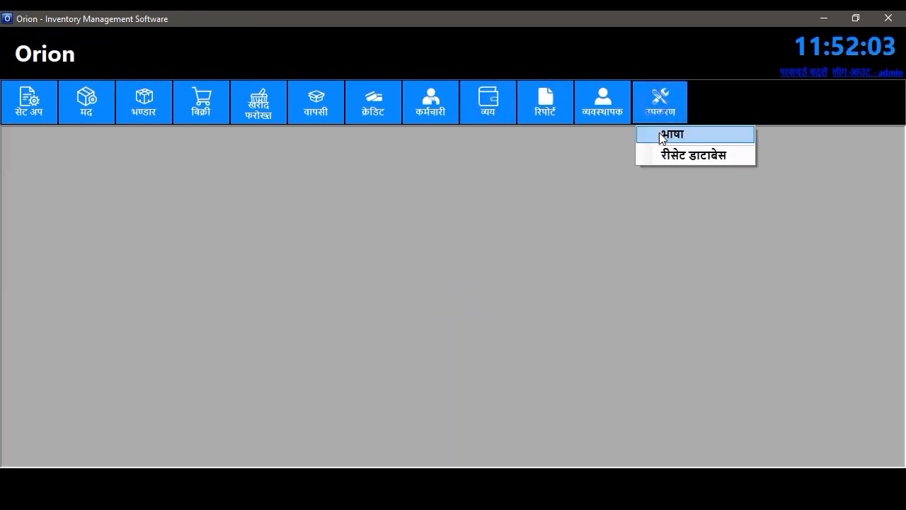
{"action": "left_click", "coordinate": [660, 133]}
- Save Arabic as the interface language and log out and back in to apply it
{"action": "left_click", "coordinate": [352, 245]}
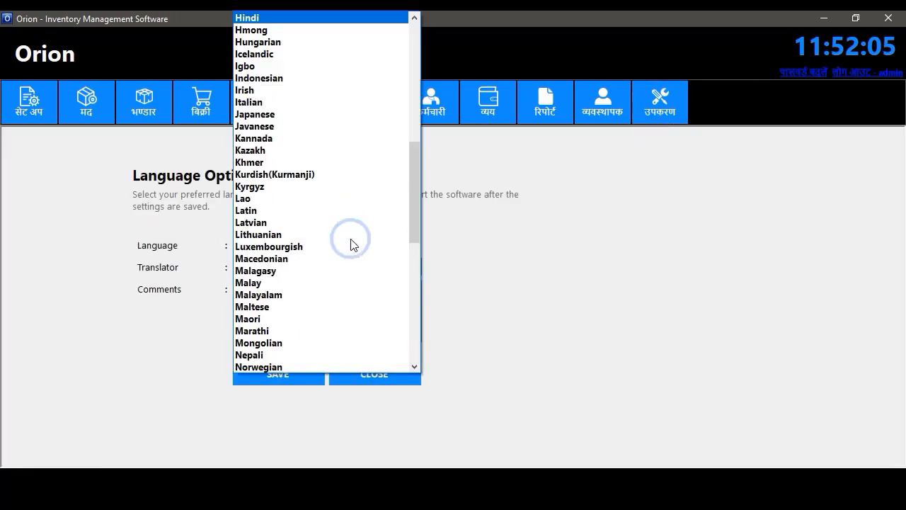
{"action": "scroll", "coordinate": [316, 118], "scroll_direction": "up", "scroll_amount": 10}
{"action": "left_click", "coordinate": [287, 54]}
{"action": "left_click", "coordinate": [293, 365]}
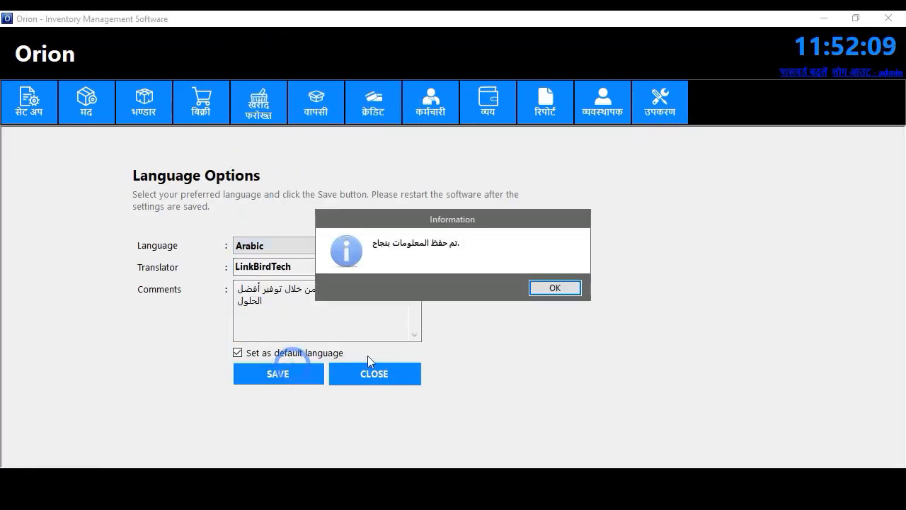
{"action": "left_click", "coordinate": [566, 289]}
{"action": "left_click", "coordinate": [381, 375]}
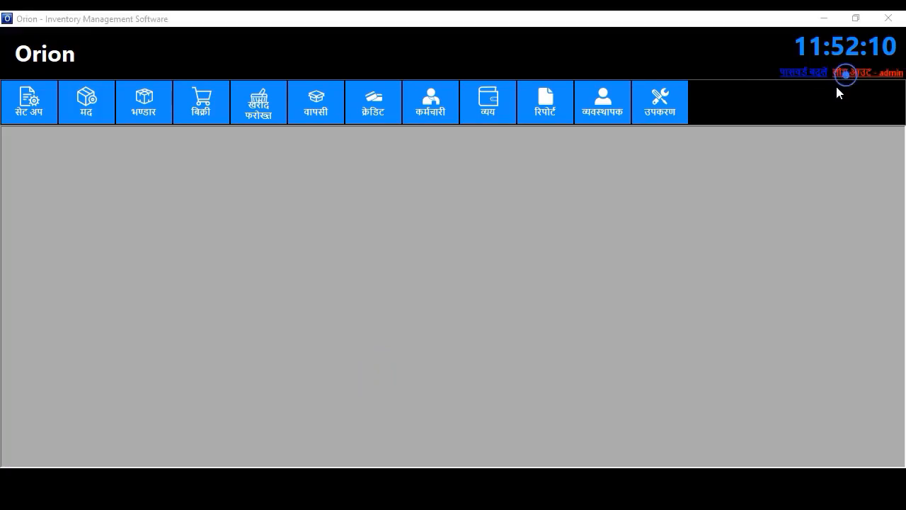
{"action": "left_click", "coordinate": [840, 74]}
{"action": "left_click", "coordinate": [461, 330]}
- Browse the Item Information form, Expired Items list and user accounts in Arabic, then reopen Language Options
{"action": "left_click", "coordinate": [91, 115]}
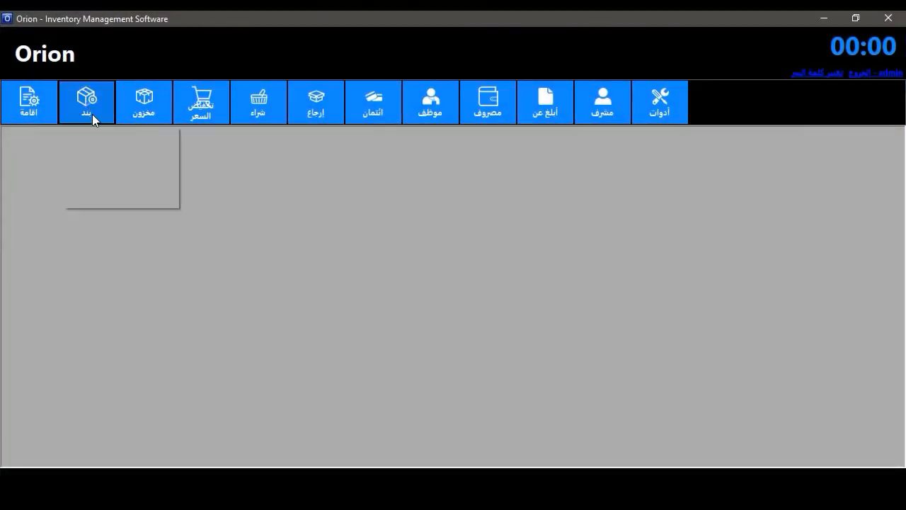
{"action": "left_click", "coordinate": [575, 396]}
{"action": "left_click", "coordinate": [29, 103]}
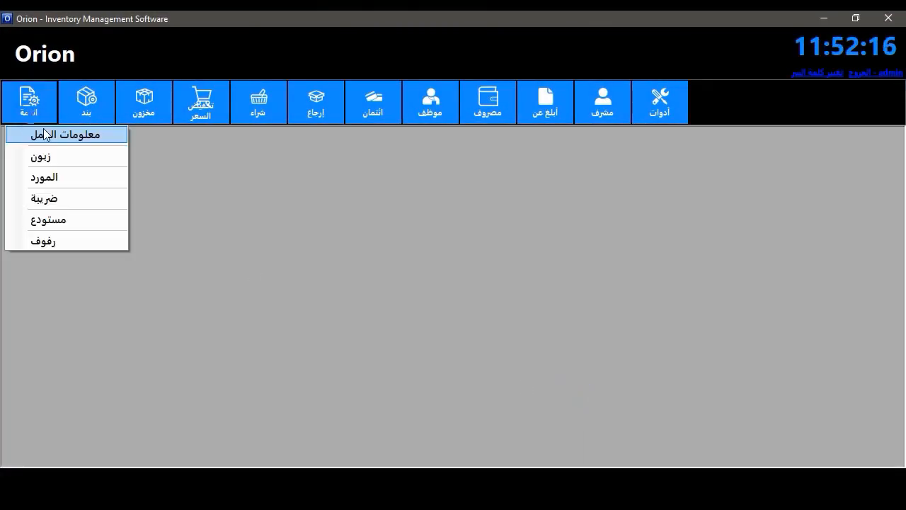
{"action": "left_click", "coordinate": [144, 106]}
{"action": "left_click", "coordinate": [172, 153]}
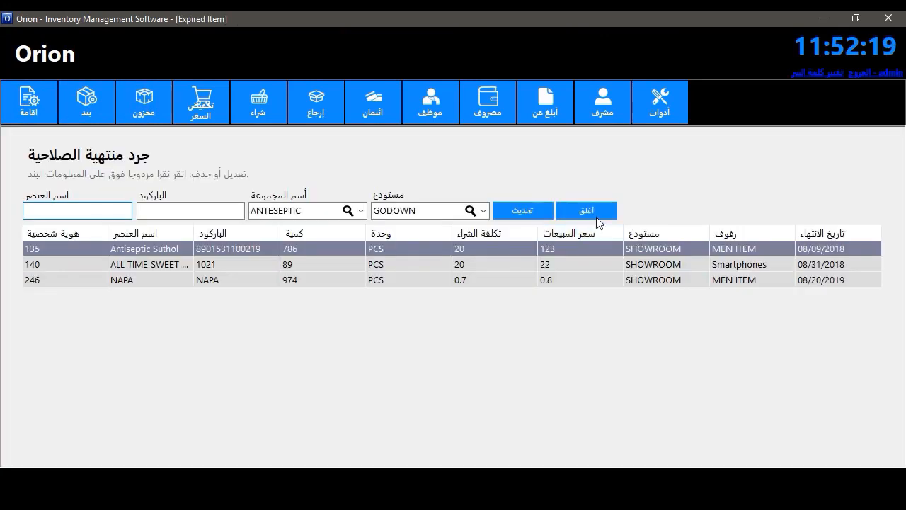
{"action": "left_click", "coordinate": [591, 208]}
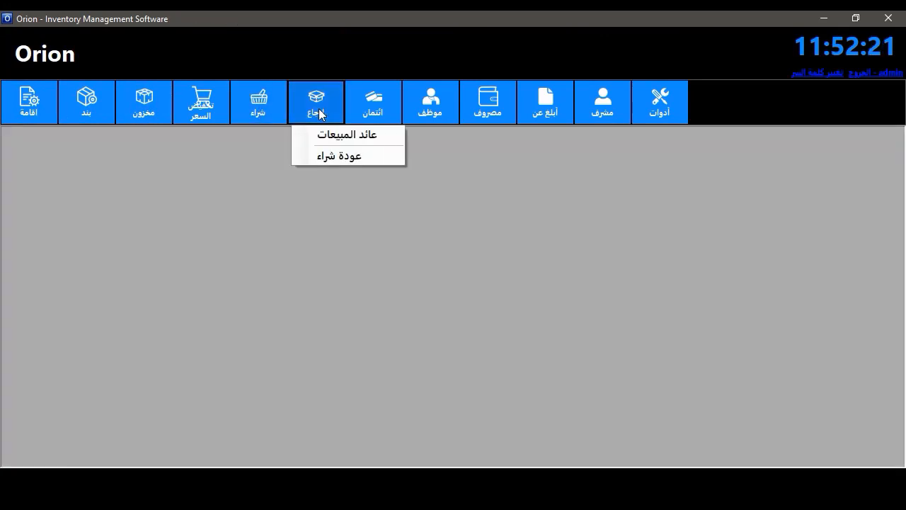
{"action": "mouse_move", "coordinate": [571, 123]}
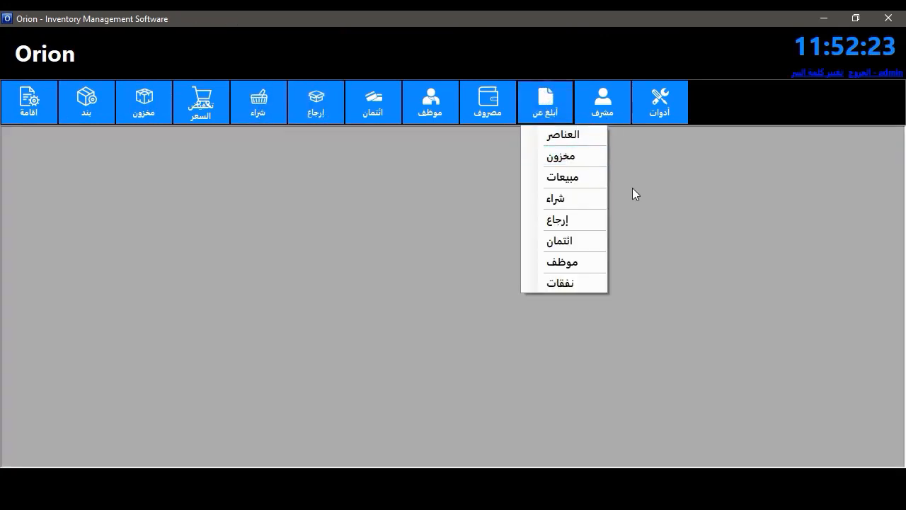
{"action": "mouse_move", "coordinate": [659, 118]}
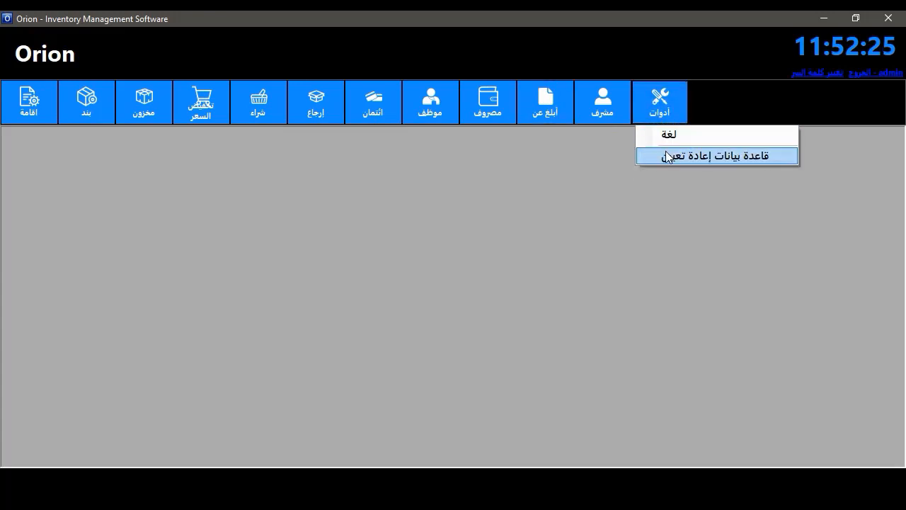
{"action": "left_click", "coordinate": [604, 104]}
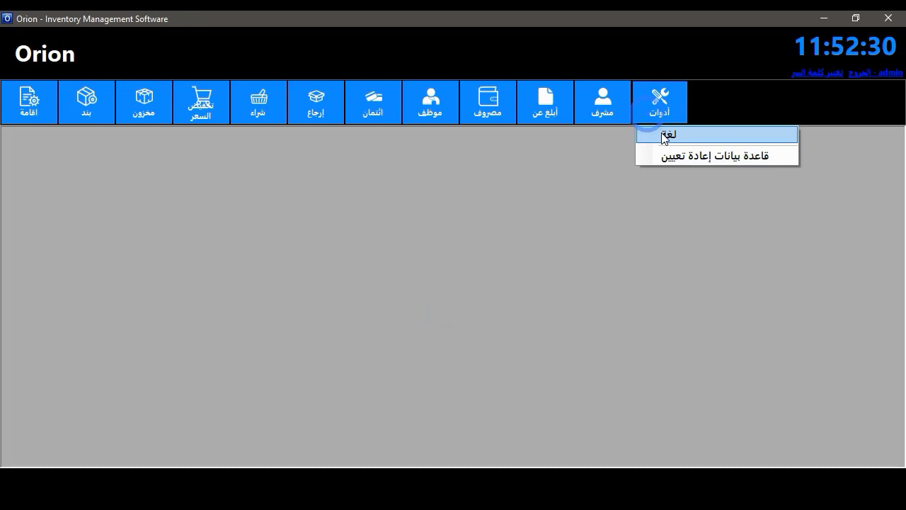
{"action": "left_click", "coordinate": [664, 135]}
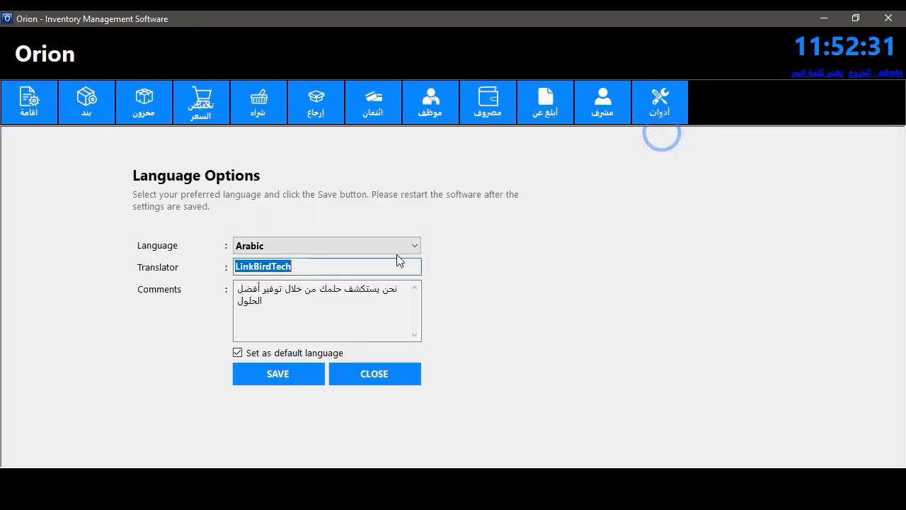
- Save Bengali as the interface language, sign back in, and open Ocean Mart's Business Information
{"action": "left_click", "coordinate": [311, 252]}
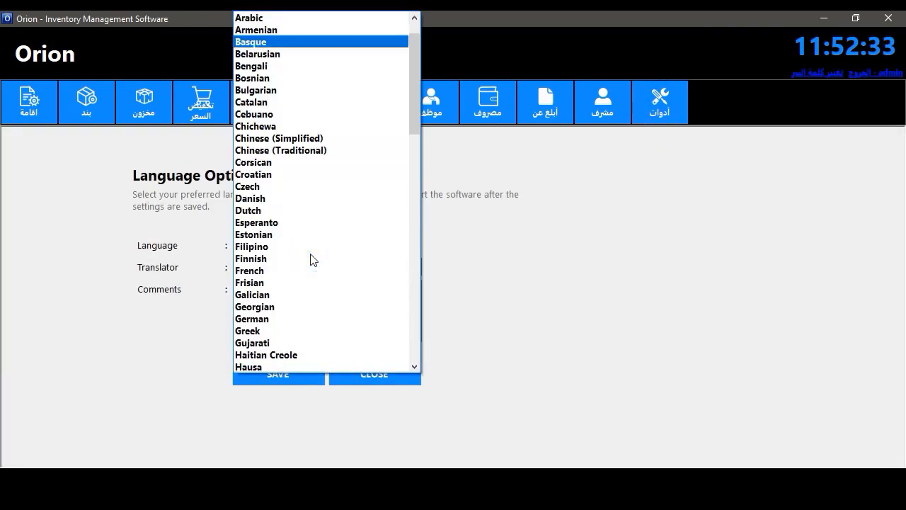
{"action": "left_click", "coordinate": [293, 65]}
{"action": "left_click", "coordinate": [286, 375]}
{"action": "left_click", "coordinate": [556, 289]}
{"action": "left_click", "coordinate": [409, 370]}
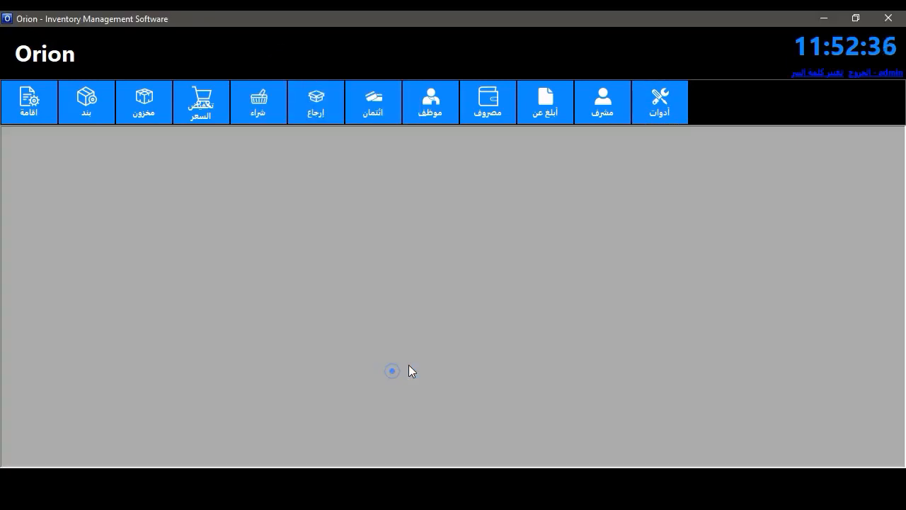
{"action": "left_click", "coordinate": [858, 73]}
{"action": "left_click", "coordinate": [477, 327]}
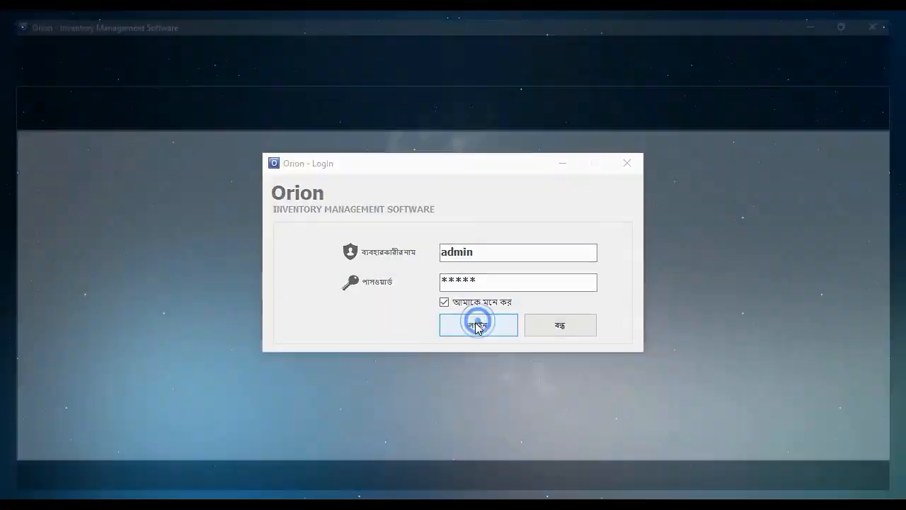
{"action": "left_click", "coordinate": [16, 113]}
{"action": "left_click", "coordinate": [57, 135]}
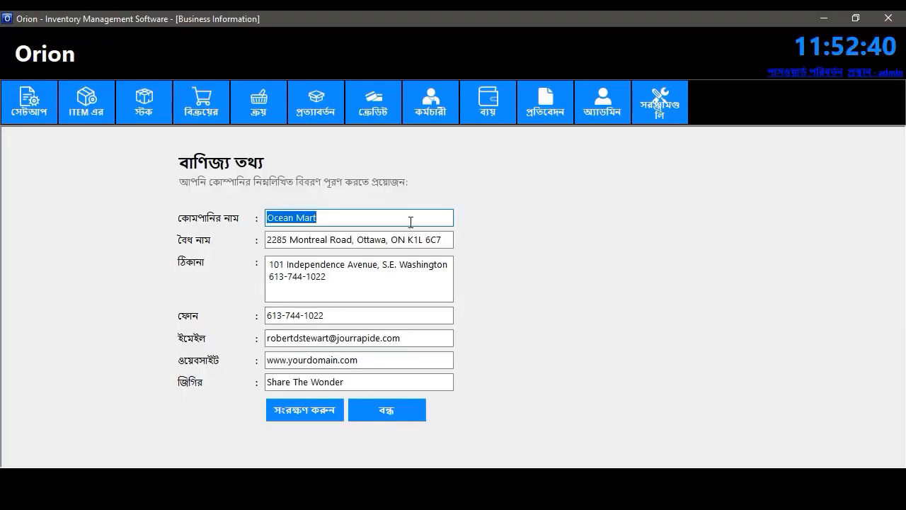